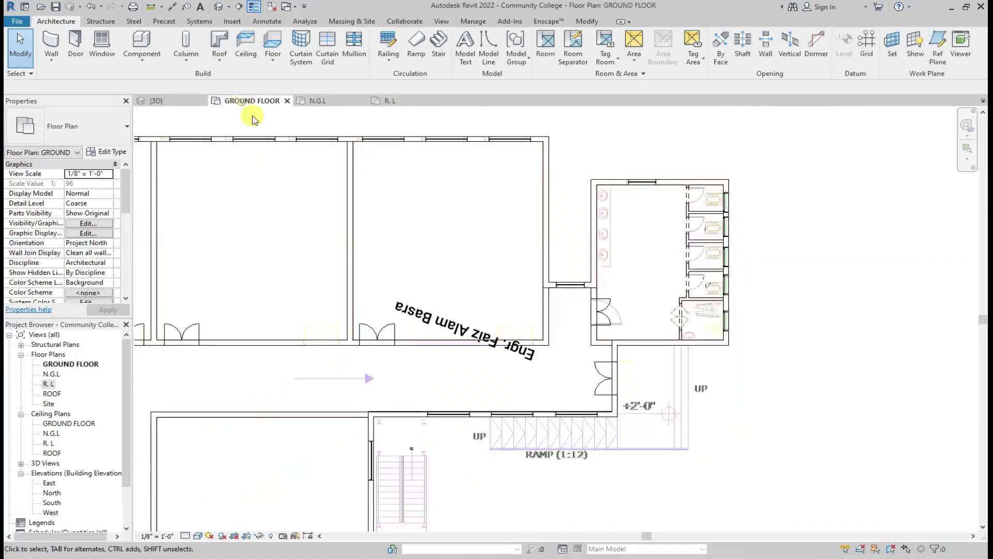
Start the Door tool (DR) on the GROUND FLOOR plan and drop down the door type list.
scroll(388, 388, down, 2)
scroll(199, 399, up, 3)
scroll(171, 326, up, 3)
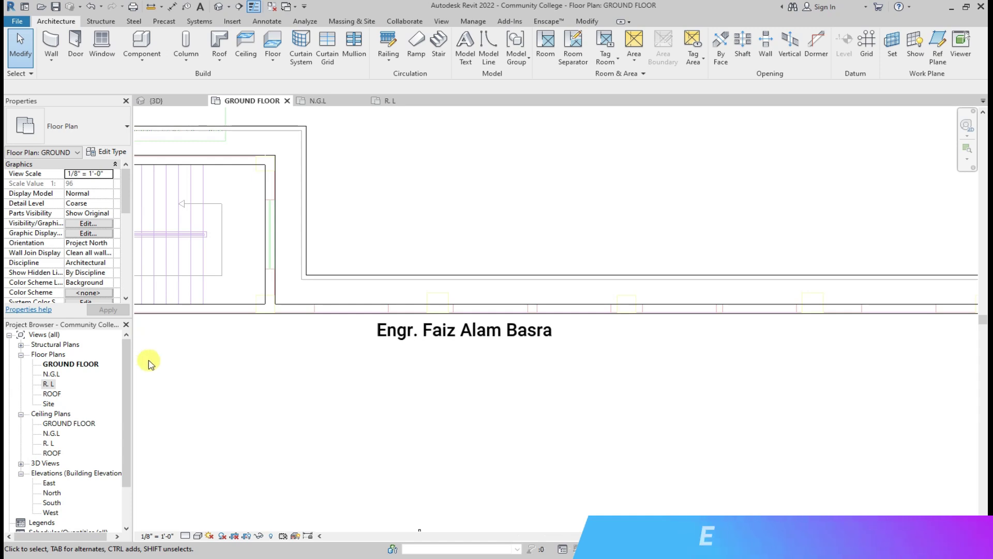
scroll(509, 243, down, 3)
scroll(426, 266, up, 3)
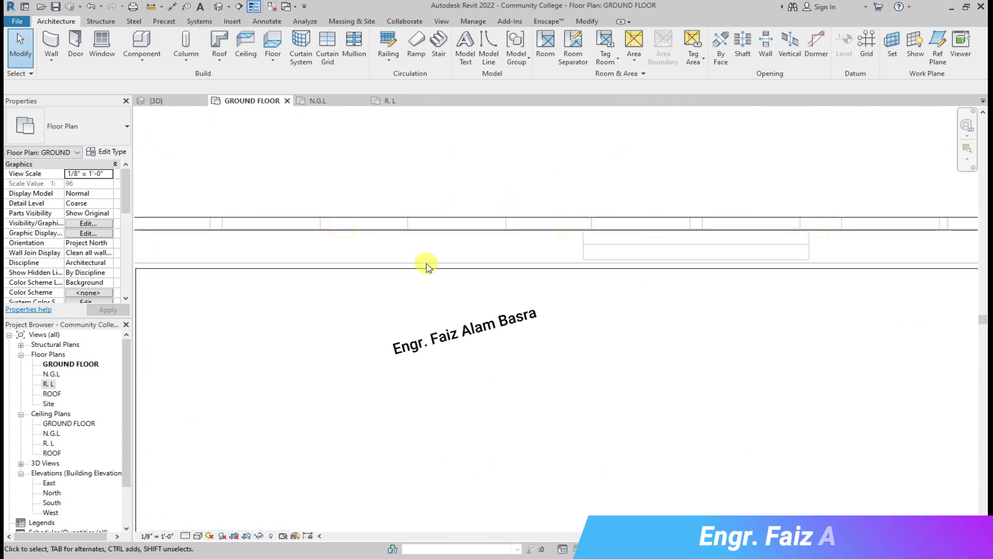
scroll(507, 254, down, 2)
scroll(362, 230, up, 2)
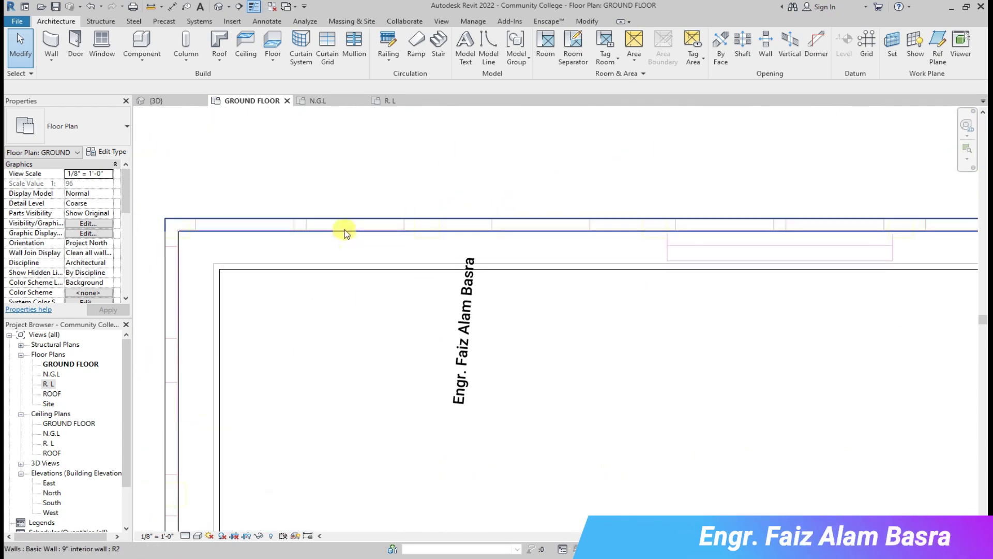
scroll(357, 225, down, 2)
scroll(691, 237, up, 2)
scroll(696, 222, up, 1)
scroll(698, 249, up, 1)
scroll(699, 249, down, 2)
scroll(791, 217, down, 2)
scroll(188, 222, up, 2)
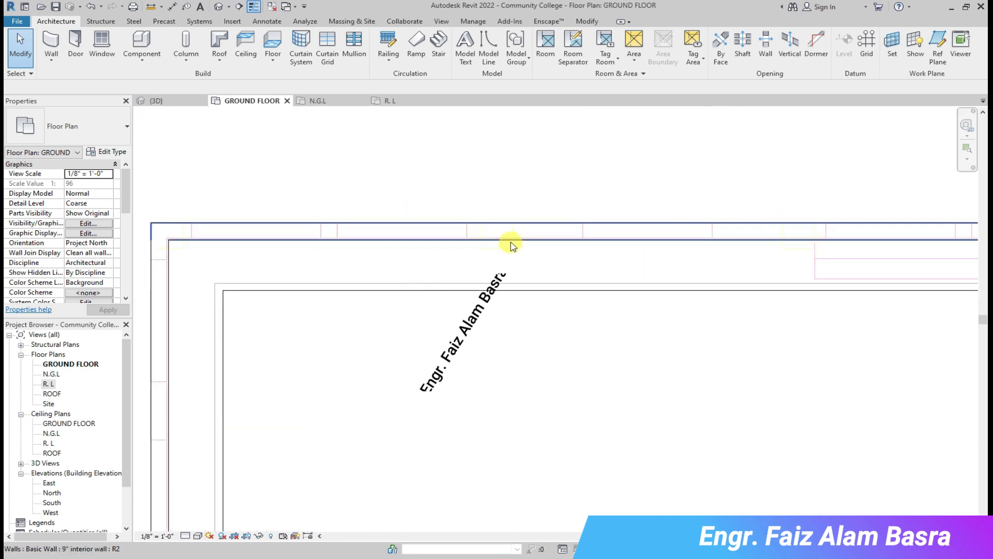
scroll(443, 239, down, 1)
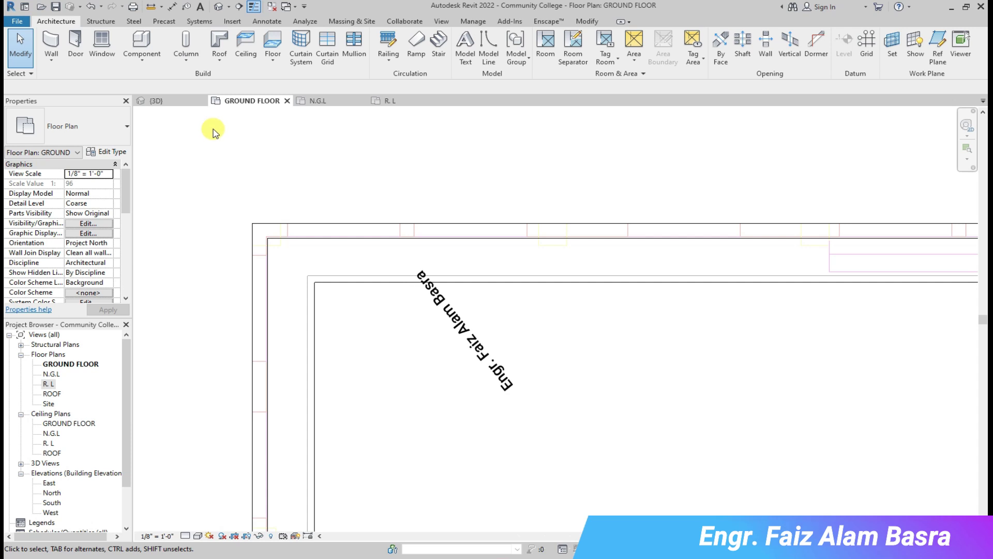
key(d)
key(r)
click(126, 126)
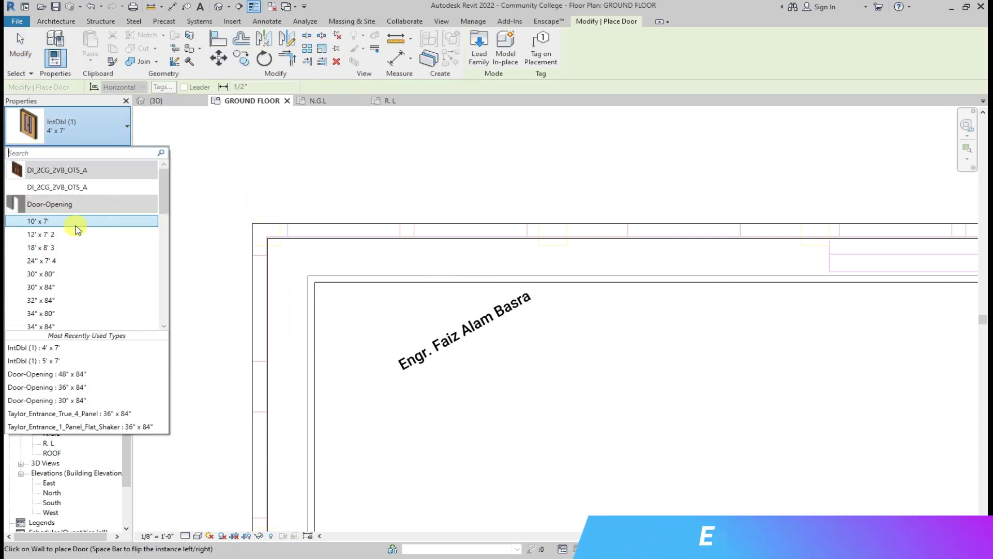
Pick the Door-Opening 10' x 7' type and place one opening in the top corridor wall.
scroll(77, 233, down, 5)
scroll(77, 228, up, 5)
click(78, 221)
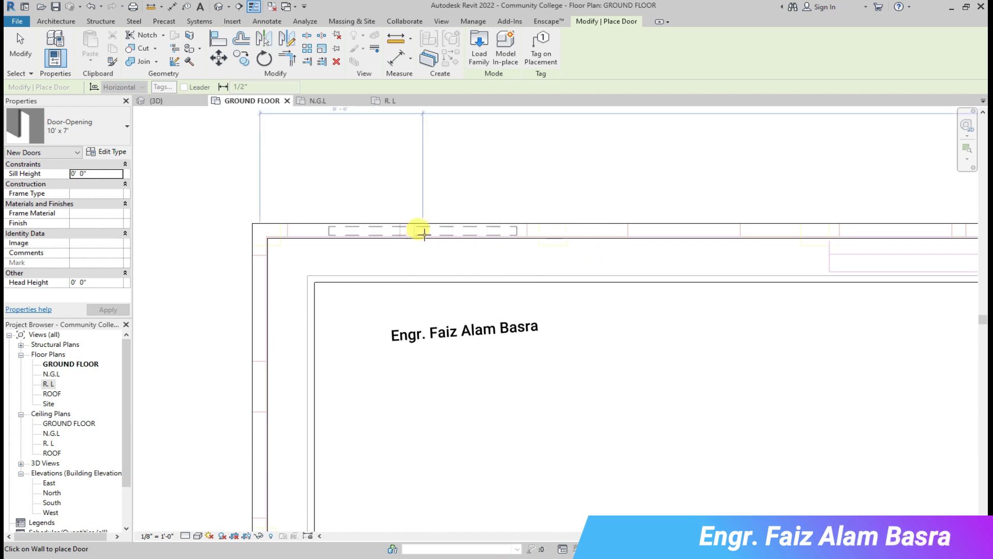
scroll(481, 253, down, 2)
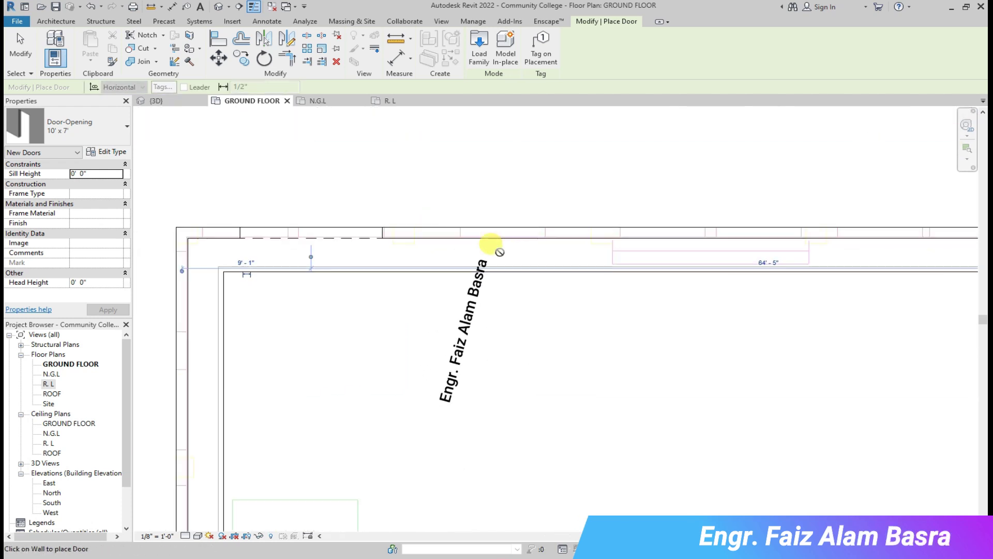
scroll(630, 241, up, 1)
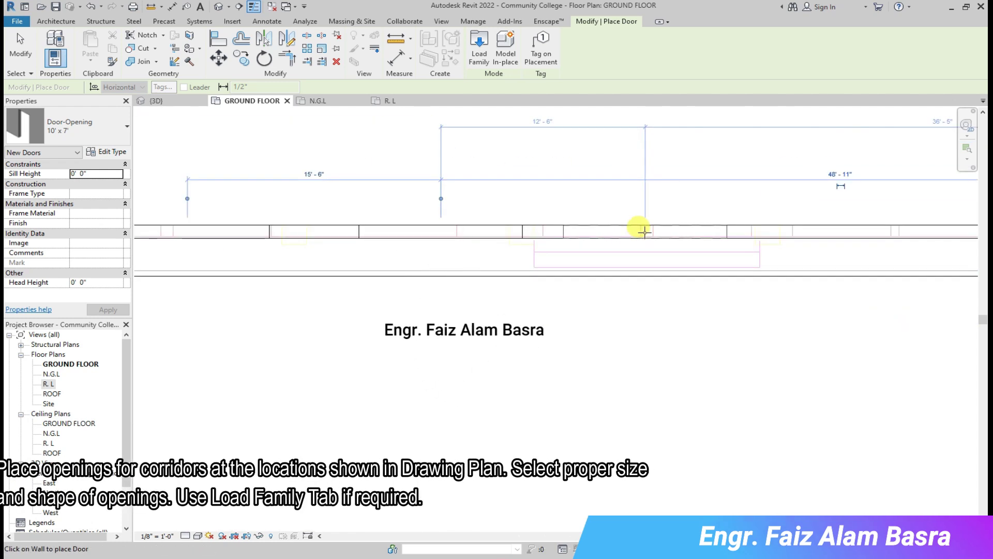
middle_drag(569, 230, 570, 220)
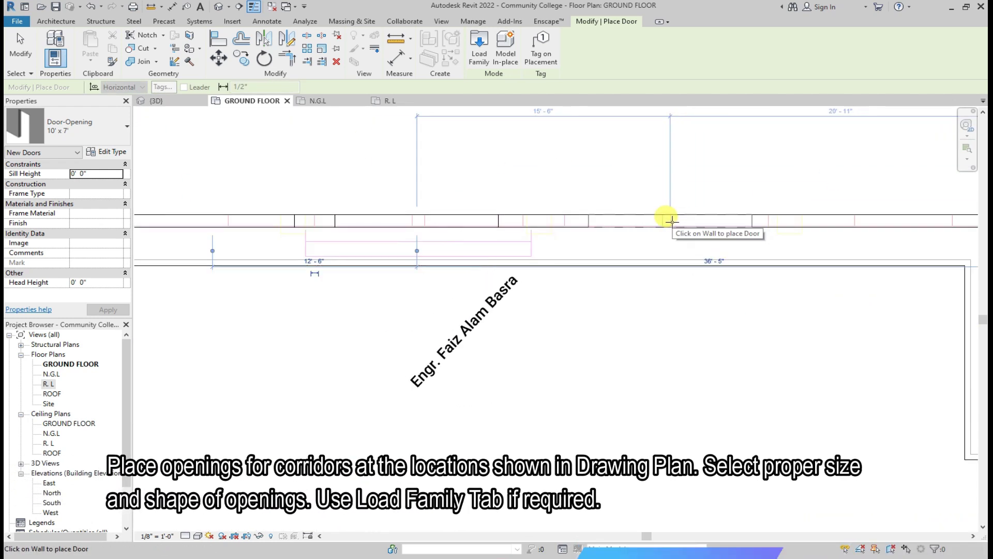
scroll(497, 235, down, 2)
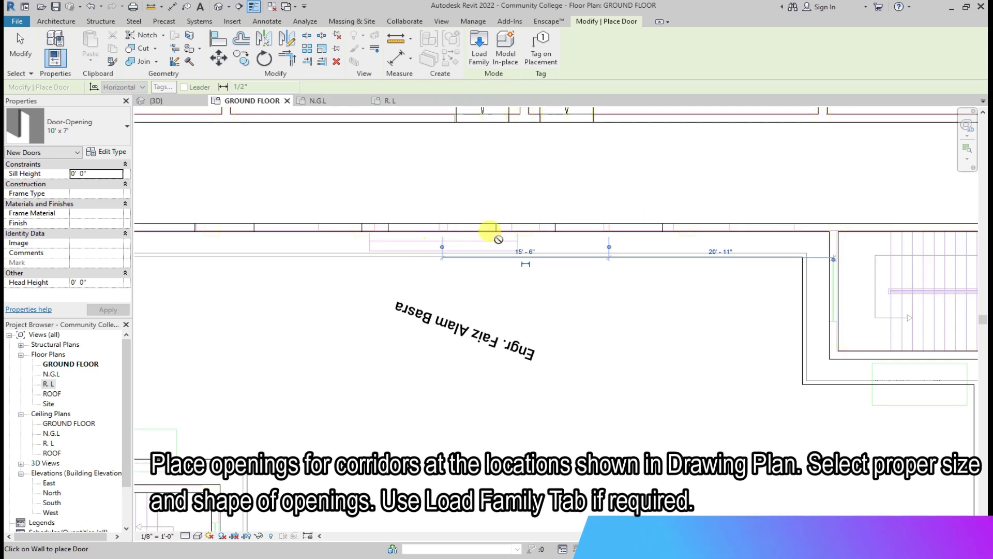
click(742, 229)
Check the new opening in the 3D view, then come back to the GROUND FLOOR plan.
click(186, 111)
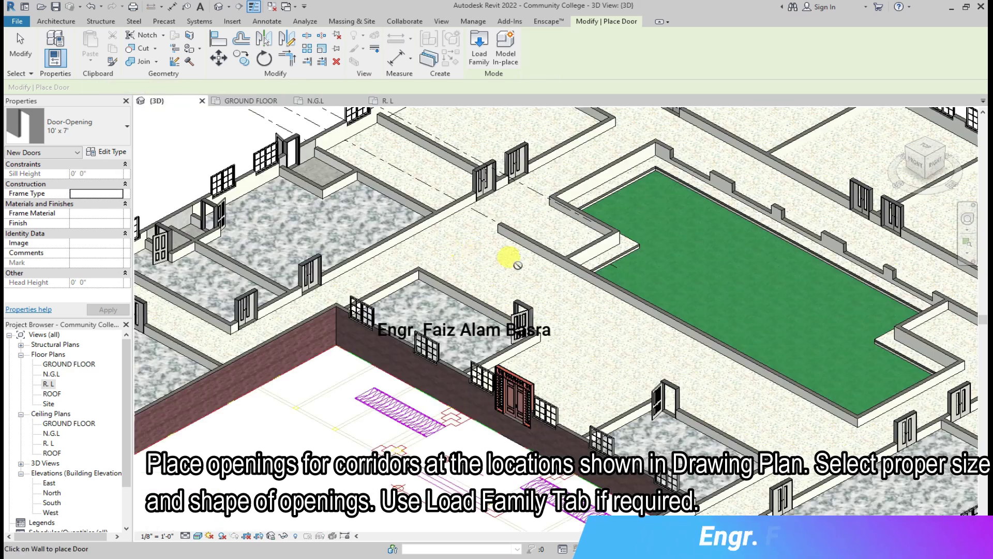
scroll(510, 255, up, 2)
scroll(612, 206, up, 2)
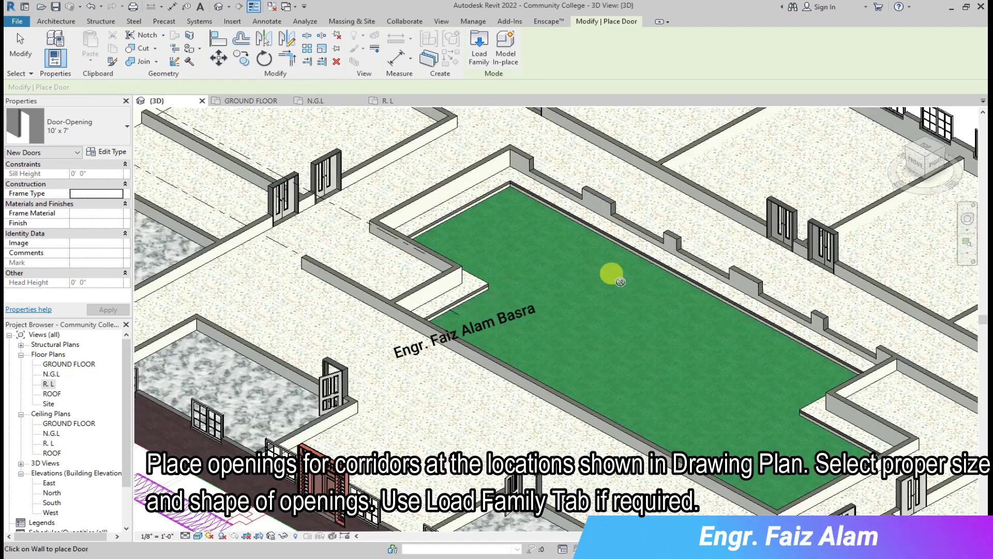
click(254, 101)
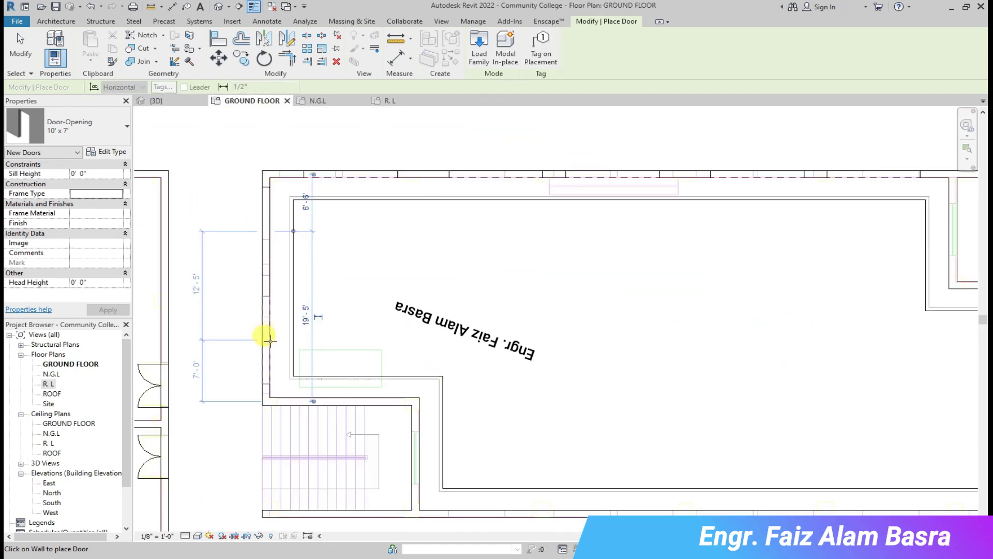
Place two more 10' x 7' openings along the bottom corridor wall.
scroll(436, 440, down, 3)
scroll(517, 422, up, 5)
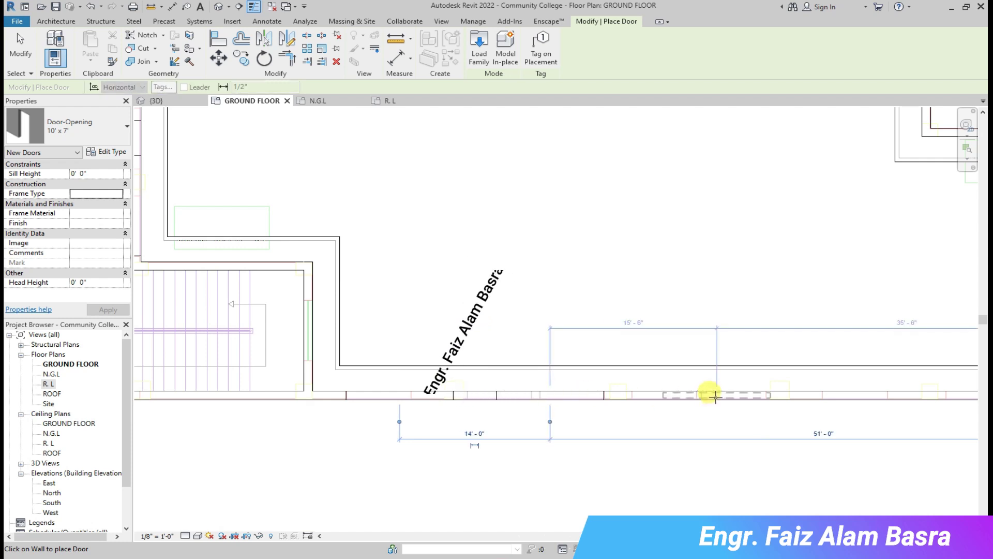
scroll(704, 394, down, 3)
scroll(641, 336, up, 3)
click(616, 344)
click(777, 344)
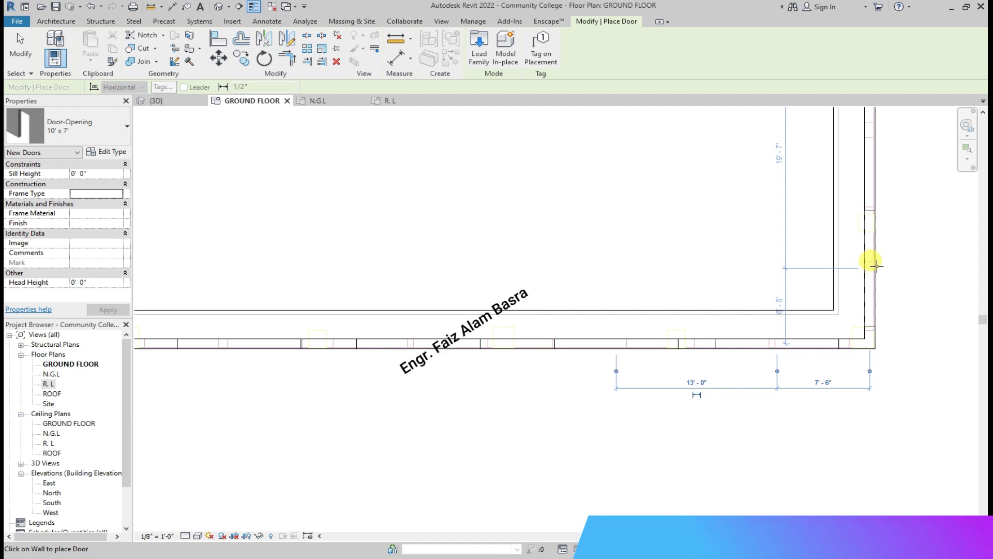
Check the new bottom-wall openings in the 3D view.
scroll(823, 217, down, 2)
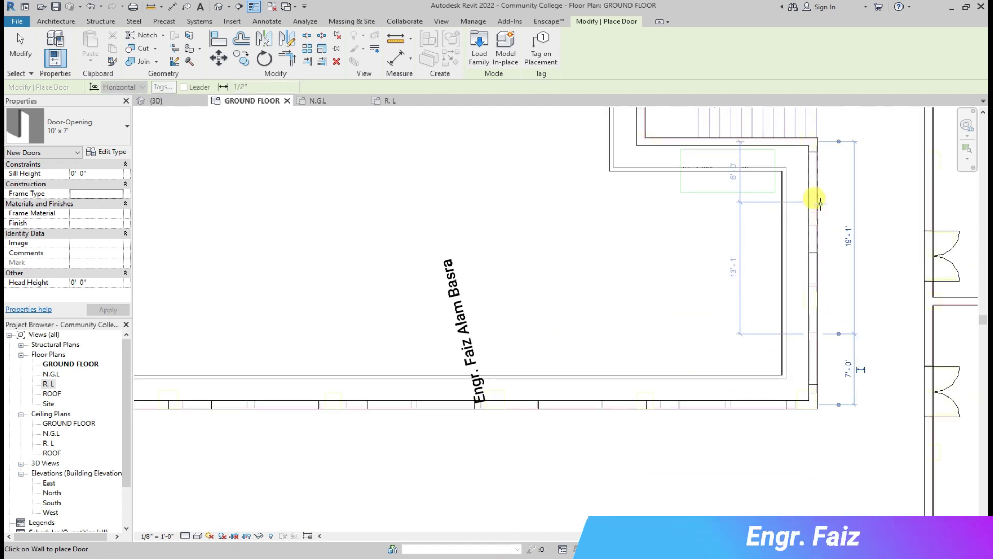
key(ctrl+Tab)
scroll(439, 271, up, 4)
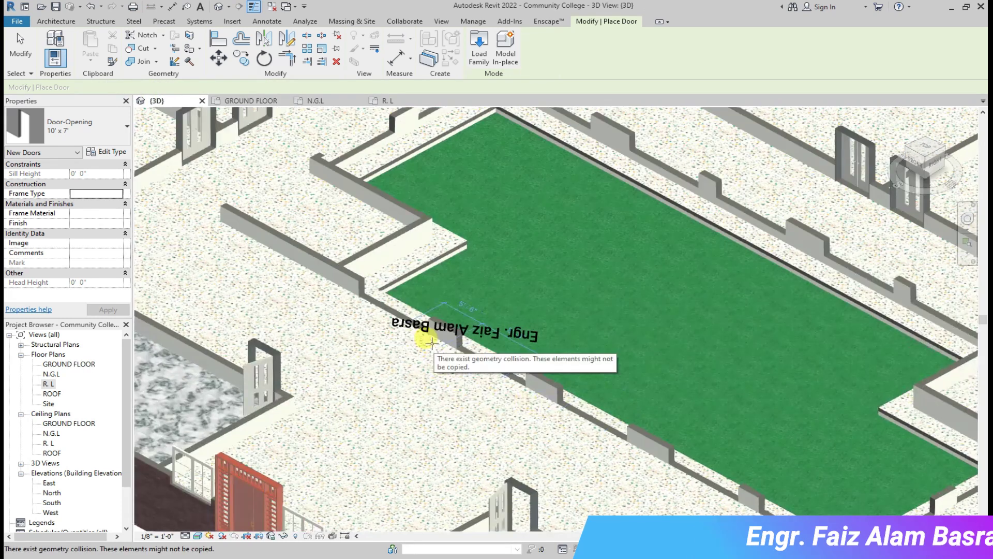
Return to the GROUND FLOOR plan, end the Door tool, and select a placed 10' x 7' opening.
click(256, 100)
click(19, 49)
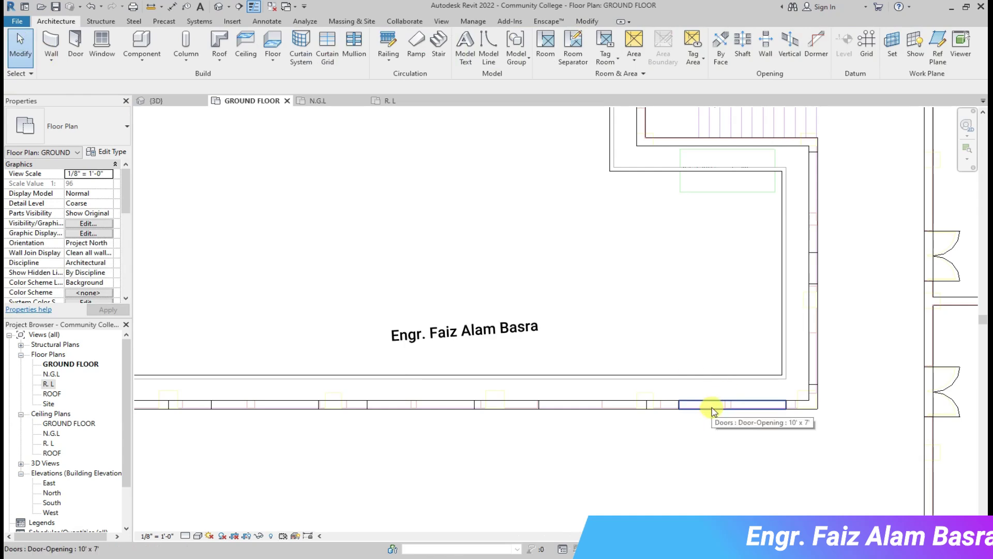
click(618, 406)
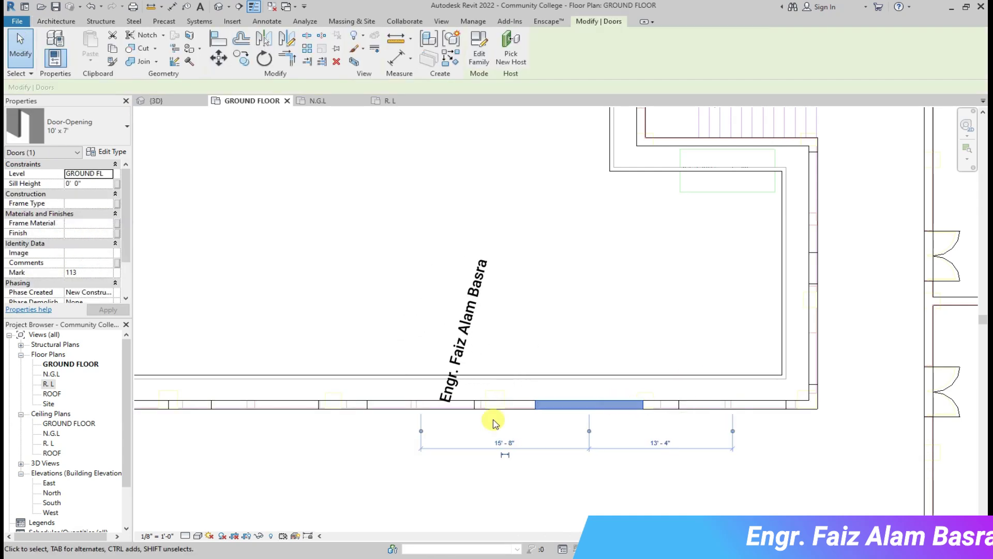
scroll(639, 263, down, 2)
Compare the selected opening's position against the N.G.L plan.
click(323, 101)
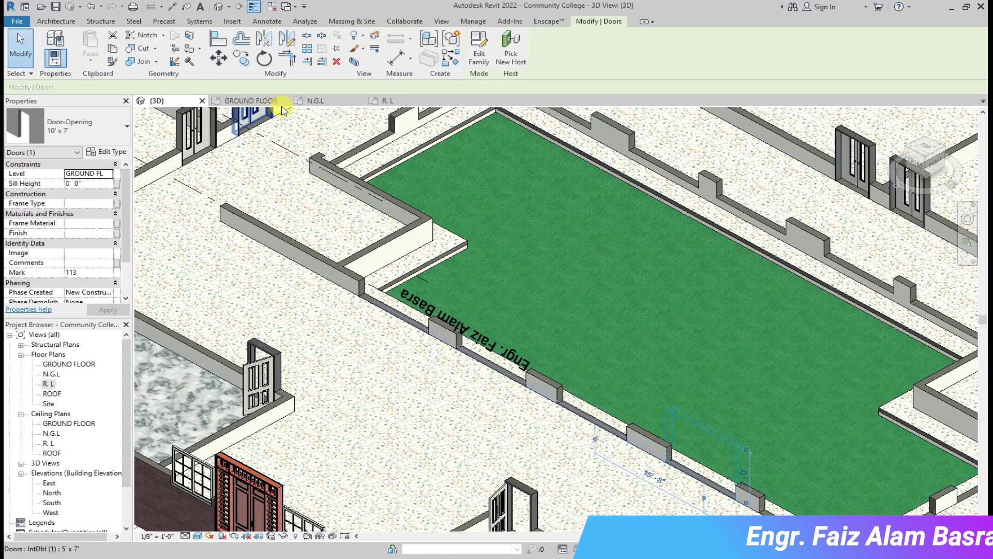
scroll(461, 184, up, 5)
scroll(466, 210, up, 2)
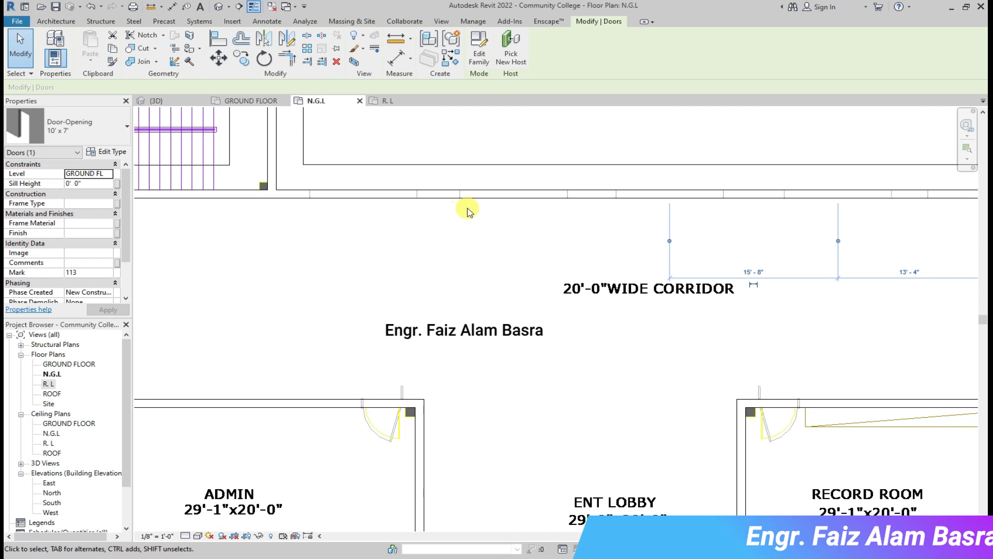
scroll(418, 205, down, 2)
scroll(310, 239, down, 2)
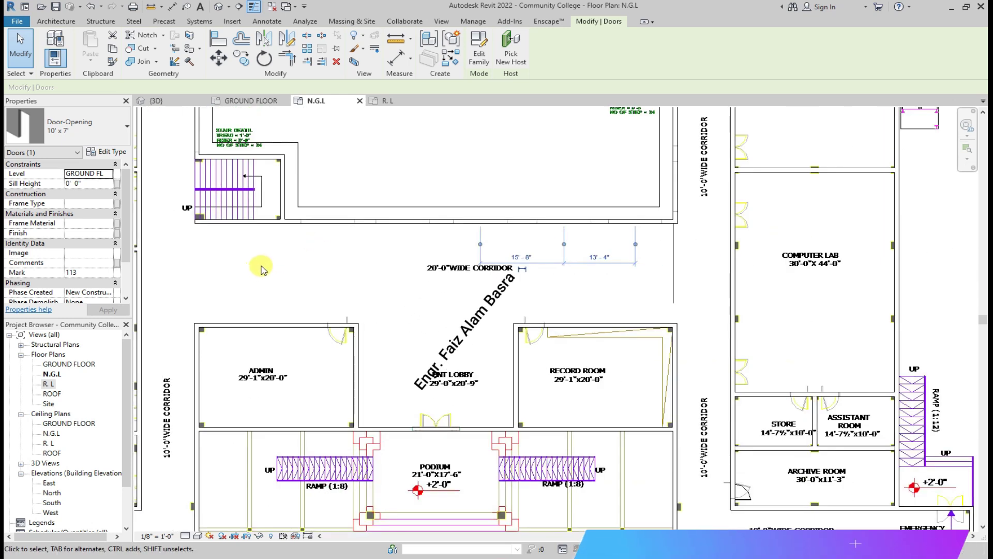
scroll(262, 266, up, 2)
Go back to the GROUND FLOOR plan and clear the door selection.
click(247, 101)
scroll(421, 383, up, 3)
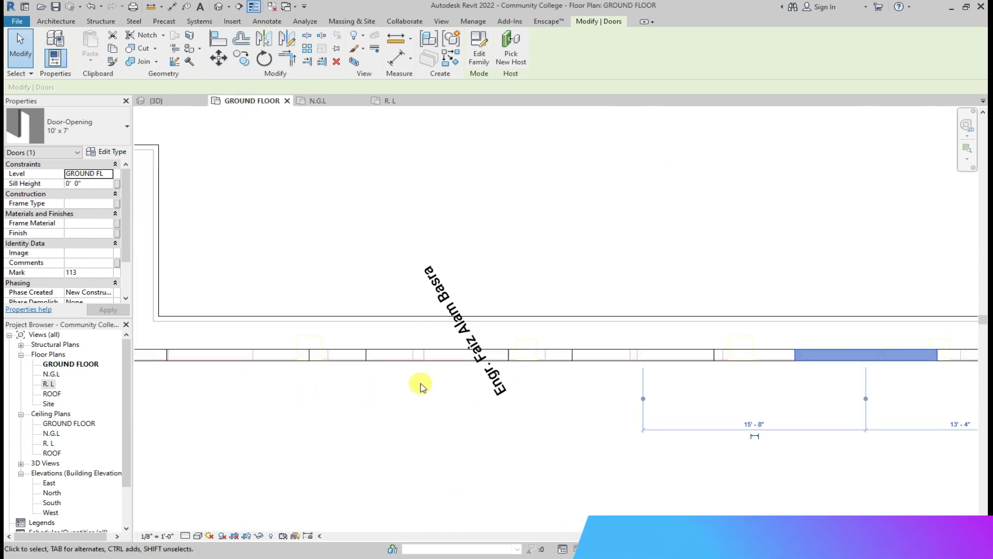
scroll(521, 221, down, 5)
scroll(388, 131, up, 5)
scroll(385, 127, up, 2)
scroll(262, 188, down, 4)
scroll(350, 210, down, 2)
scroll(483, 262, down, 2)
scroll(410, 252, up, 3)
scroll(91, 254, down, 3)
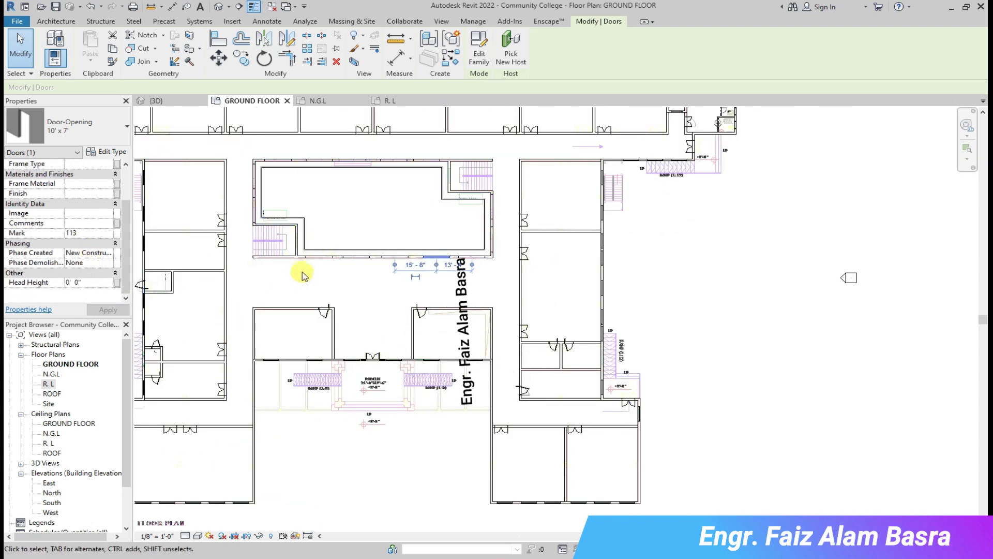
click(289, 283)
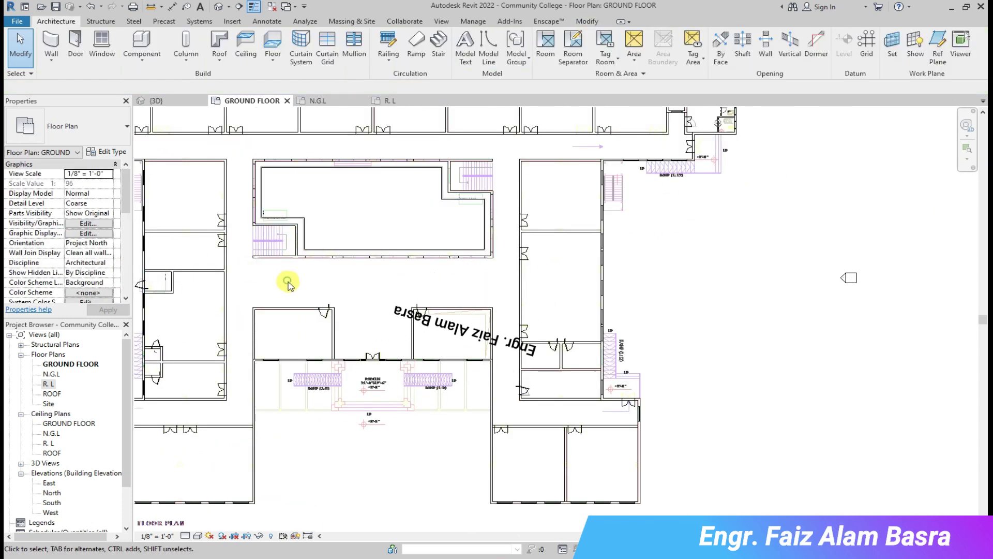
Set the GROUND FLOOR plan's Underlay Range base level to N.G.L in Properties.
scroll(96, 261, down, 3)
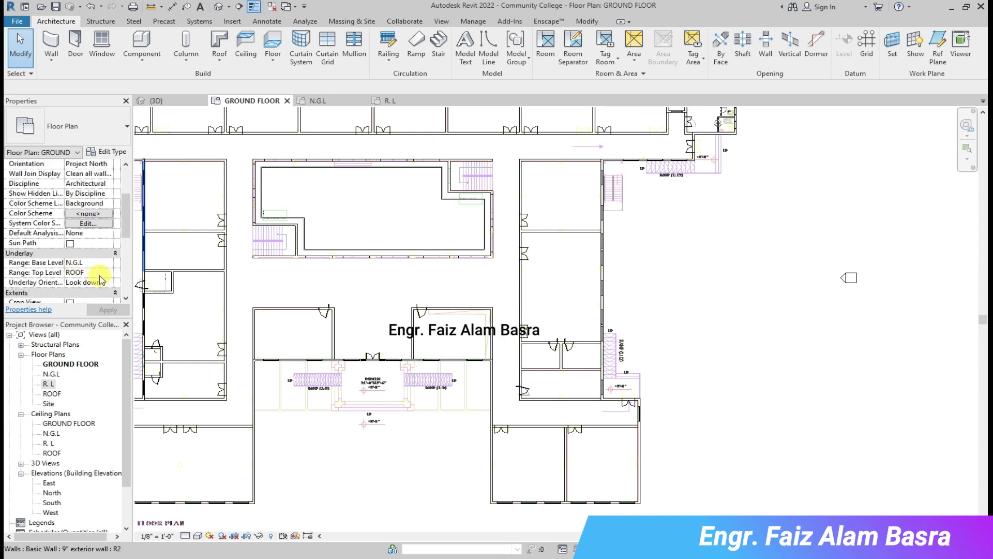
scroll(93, 273, down, 2)
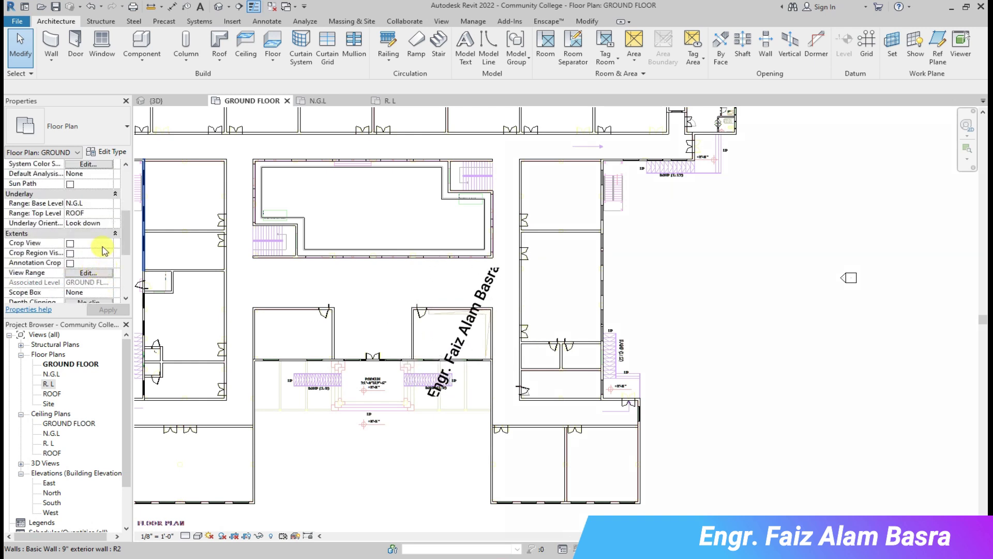
click(108, 205)
click(78, 221)
scroll(288, 282, up, 2)
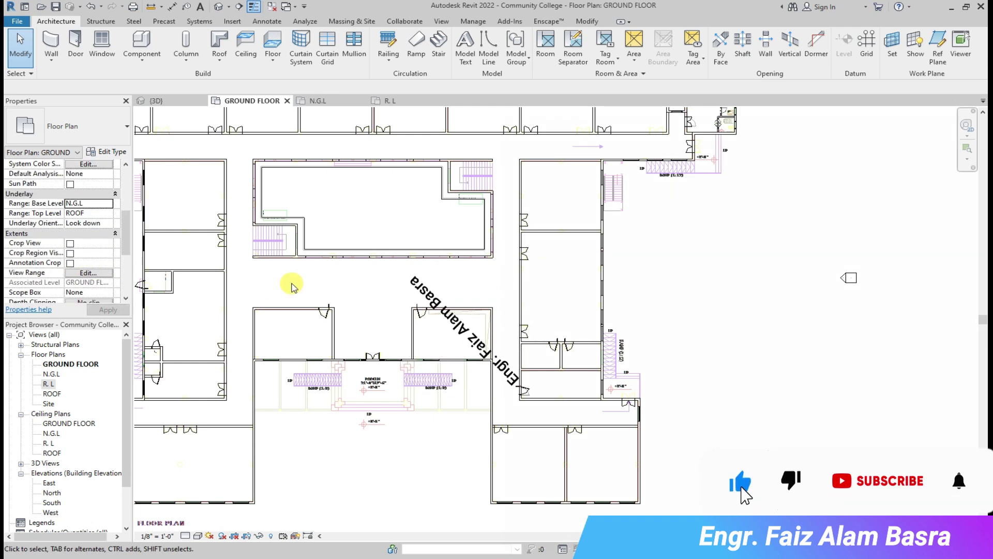
scroll(333, 251, up, 2)
scroll(343, 299, up, 2)
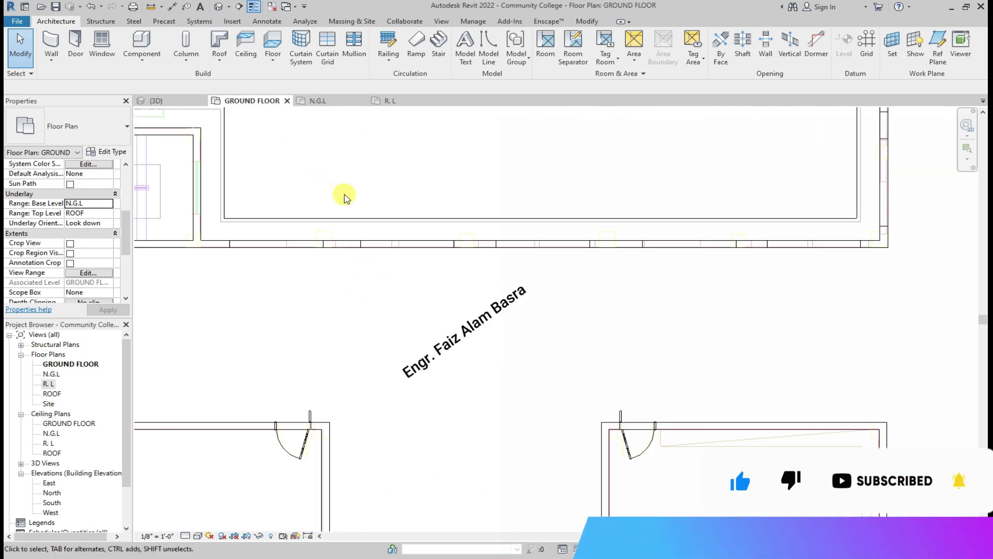
scroll(858, 221, up, 5)
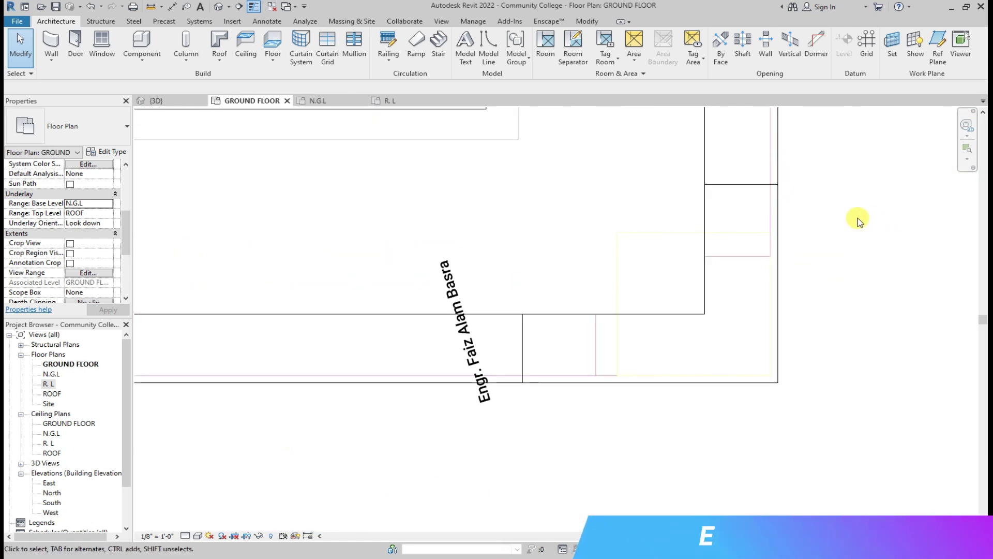
scroll(616, 357, down, 2)
click(631, 332)
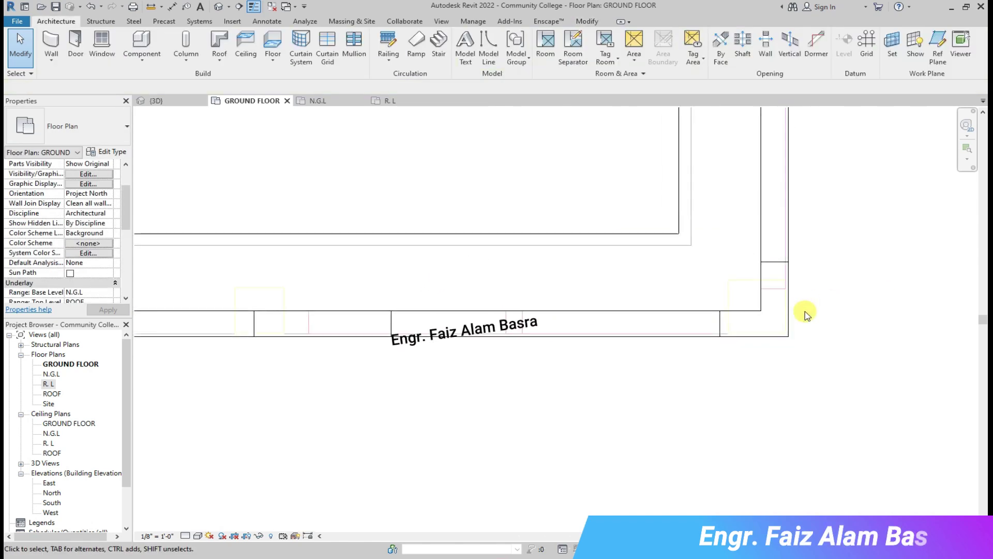
click(164, 101)
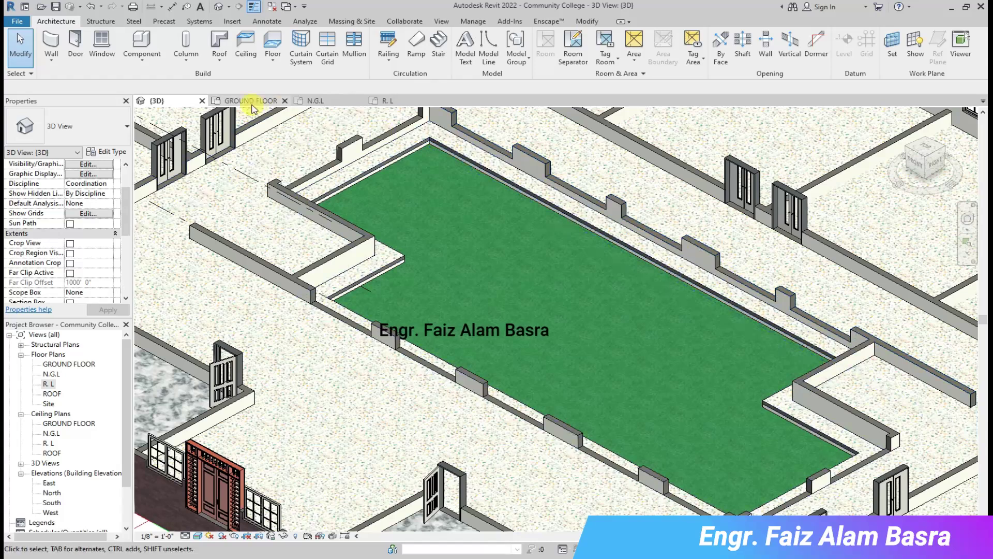
click(252, 100)
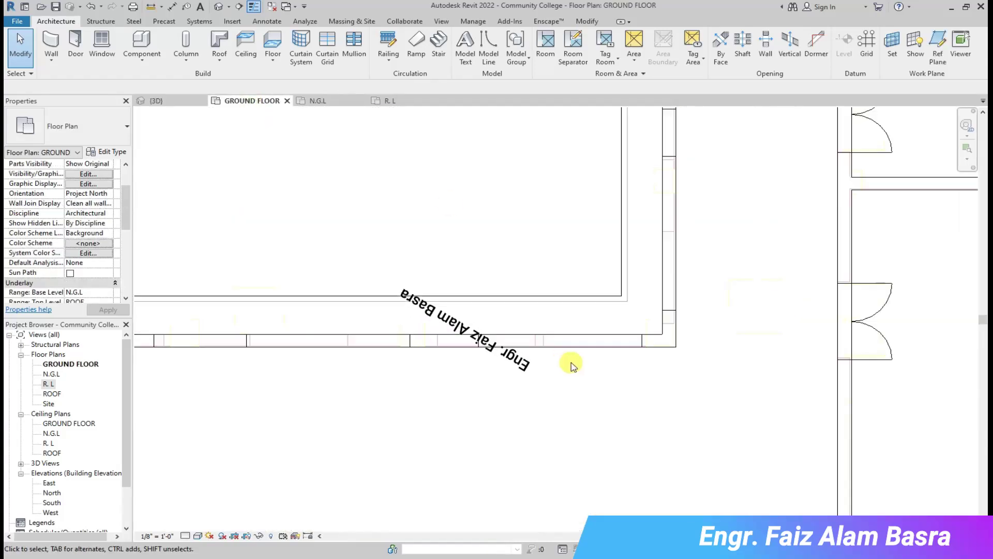
Inspect the top-wall openings, including Mark 104, by orbiting them in the 3D view.
scroll(325, 183, up, 4)
click(536, 185)
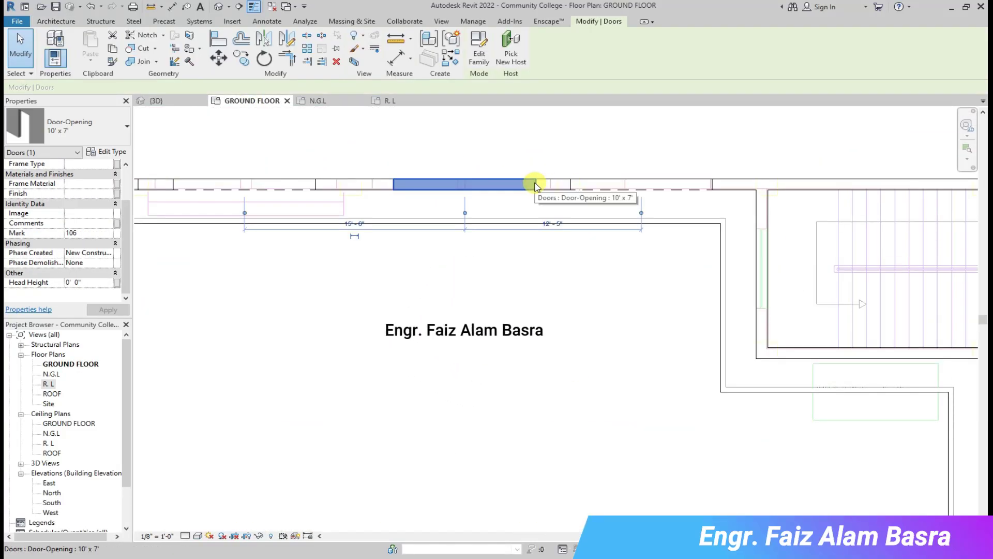
key(Escape)
scroll(371, 211, down, 2)
click(371, 211)
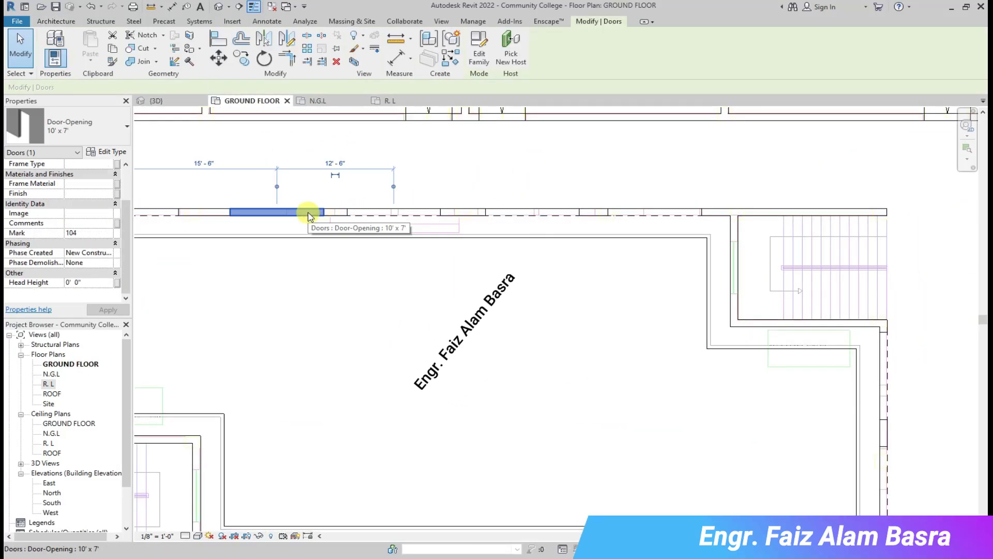
click(152, 100)
key(Escape)
scroll(512, 282, down, 3)
shift+middle_drag(502, 290, 535, 270)
scroll(608, 241, up, 3)
key(ctrl+Tab)
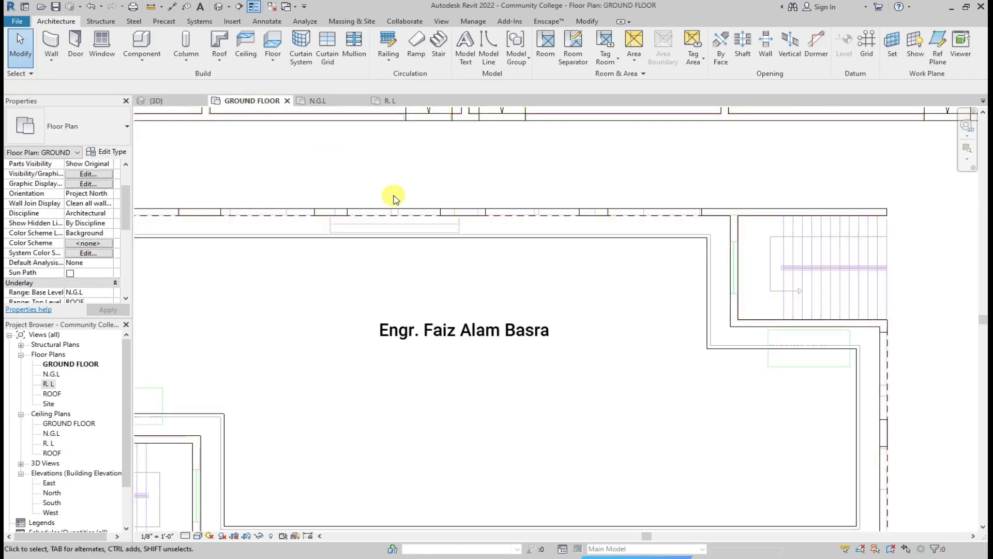
Select the four openings along the top wall and compare them with the 3D view.
click(423, 212)
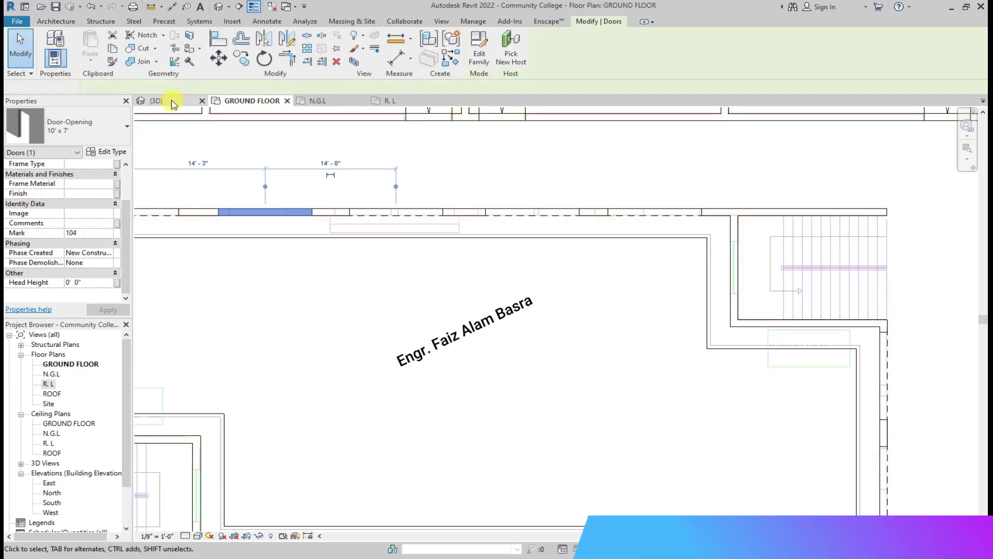
click(166, 100)
scroll(505, 290, up, 3)
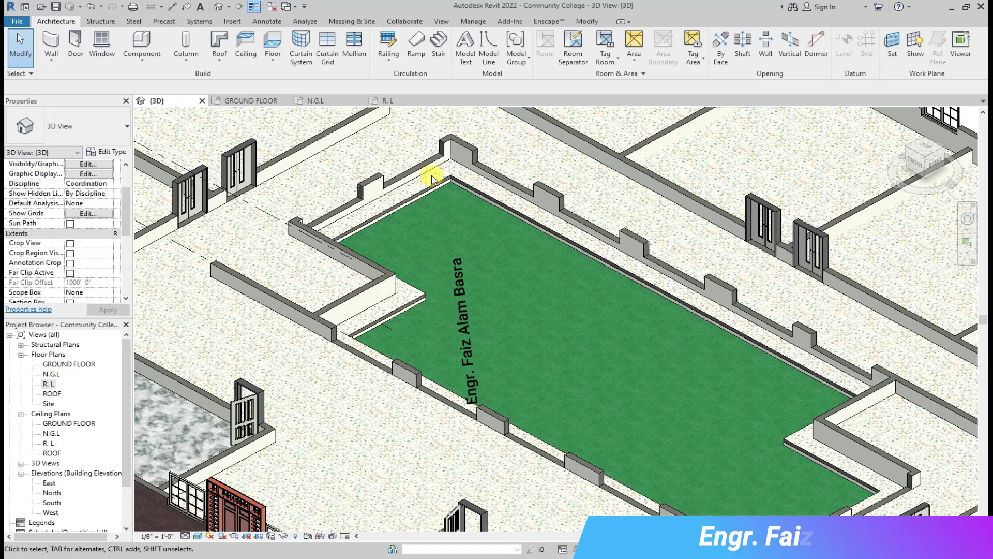
click(263, 104)
mouse_move(233, 214)
mouse_down()
mouse_move(641, 256)
mouse_move(620, 266)
mouse_up()
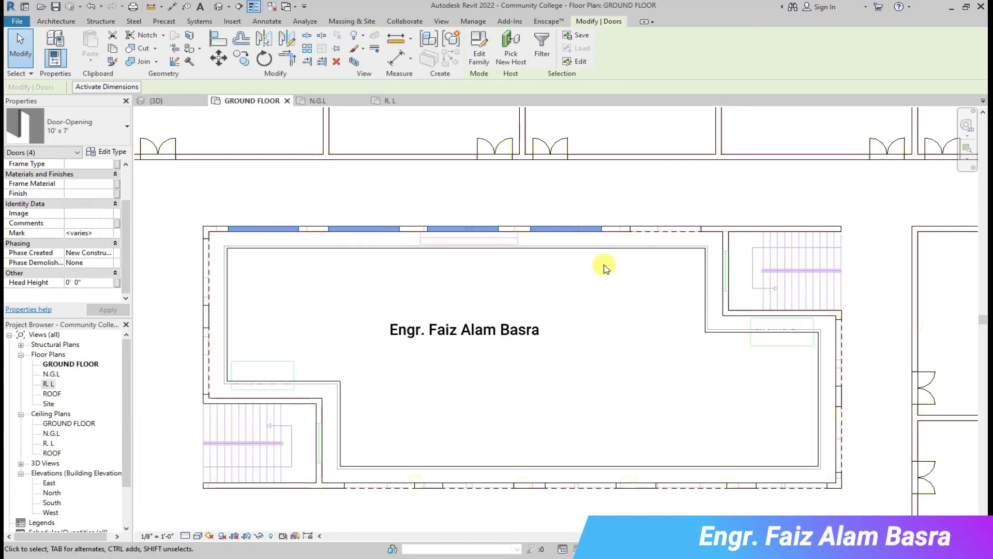
key(Escape)
click(155, 100)
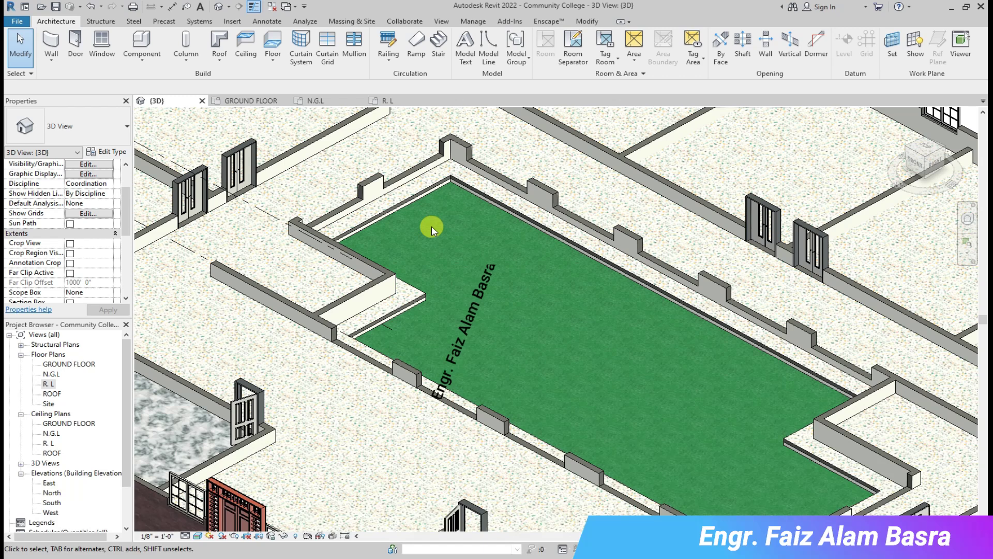
click(227, 101)
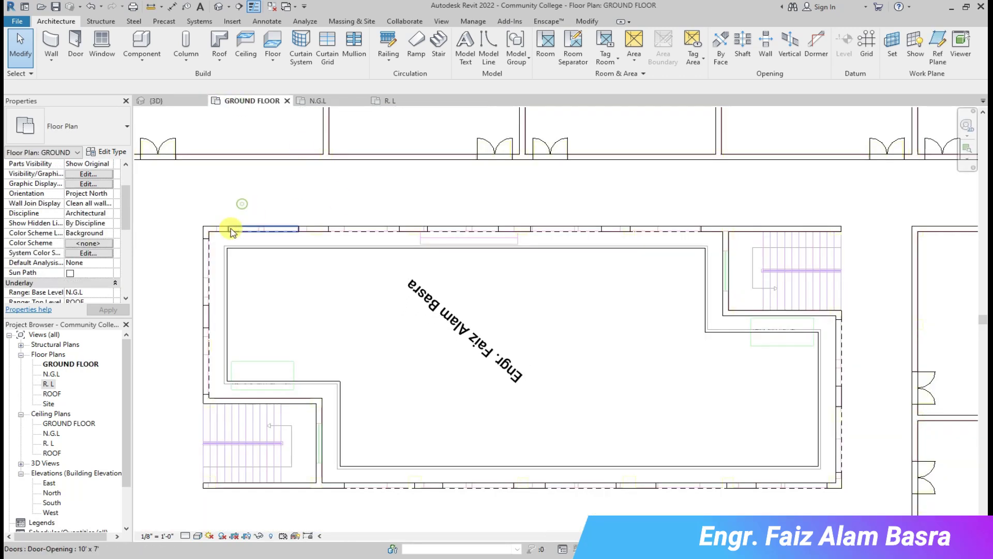
scroll(231, 232, up, 2)
Check openings Mark 103, 104 and 105 in turn against the 3D view.
click(231, 232)
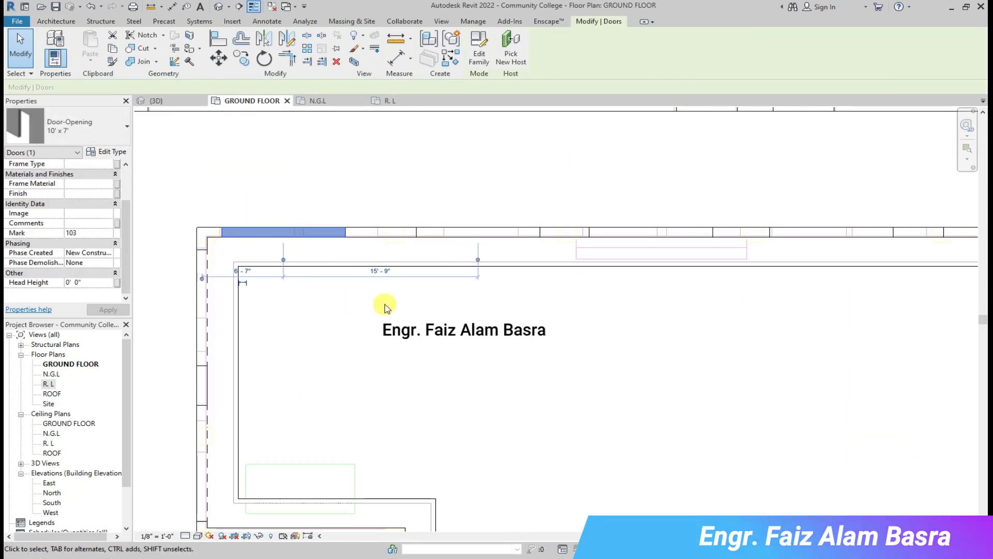
key(Escape)
click(466, 233)
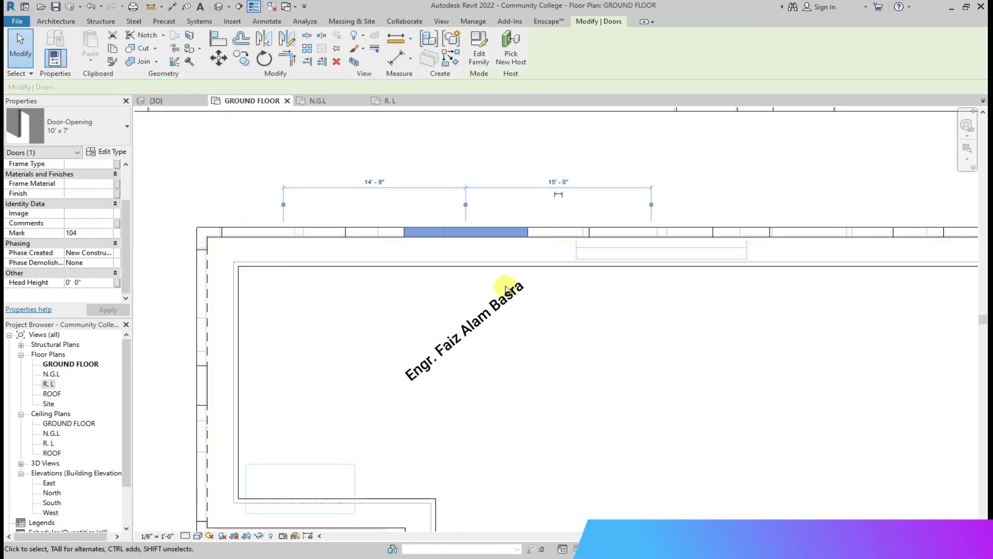
click(629, 233)
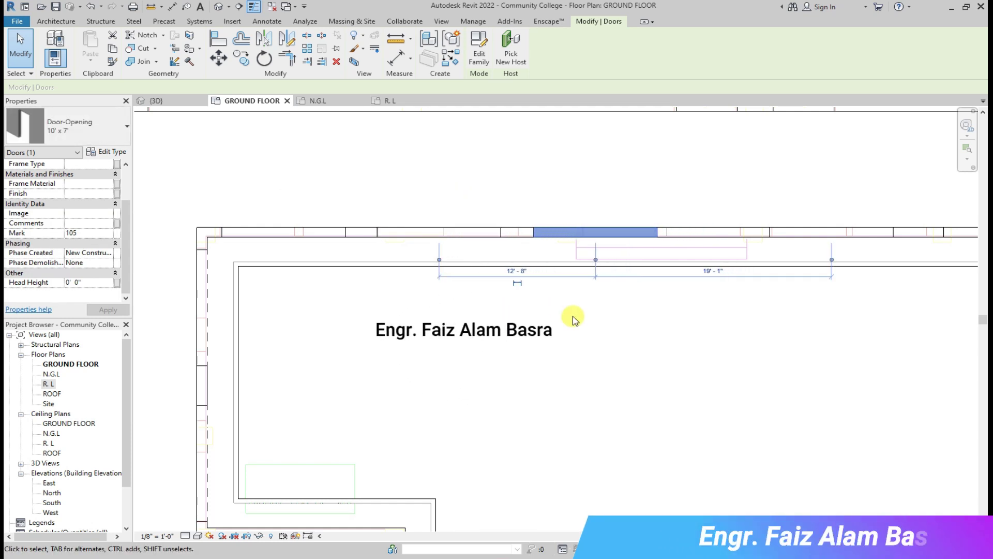
key(ctrl+Tab)
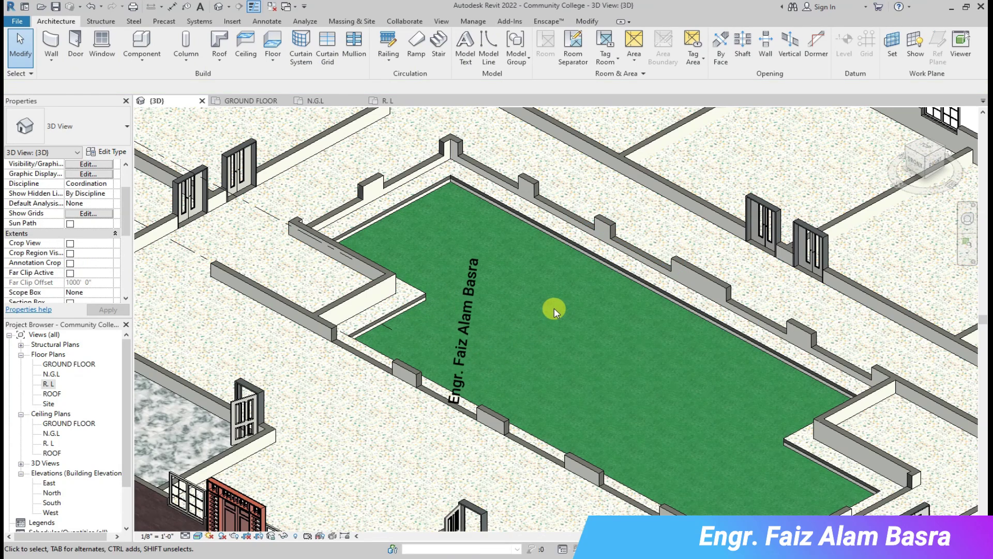
key(ctrl+Tab)
Select opening Mark 106 and drag it further left along the top corridor wall.
scroll(603, 249, down, 2)
scroll(532, 240, up, 3)
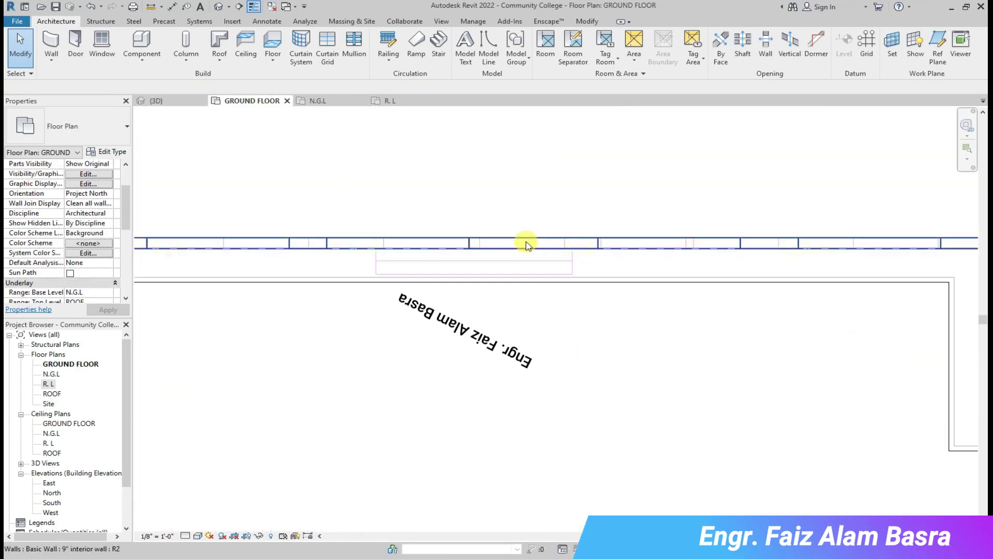
drag(589, 220, 753, 277)
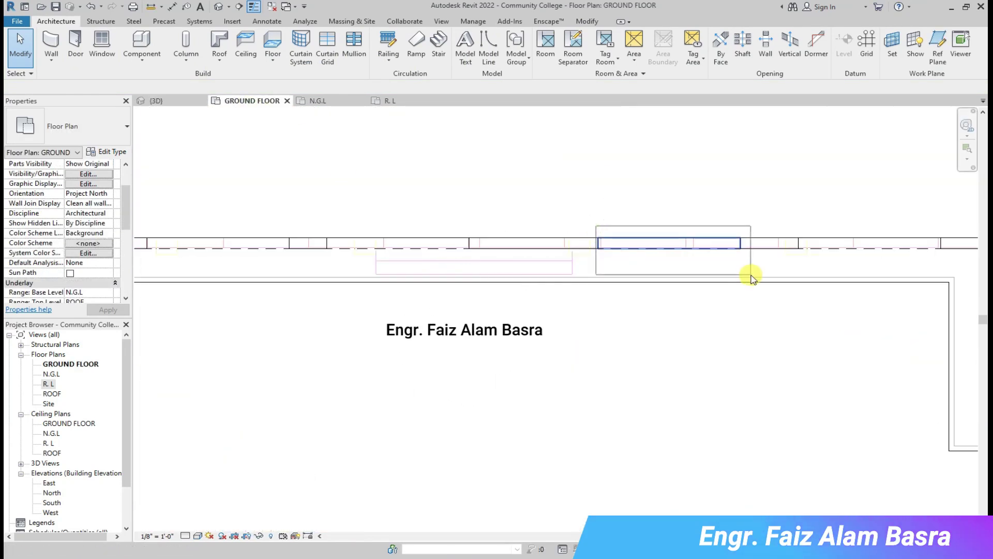
drag(561, 252, 563, 252)
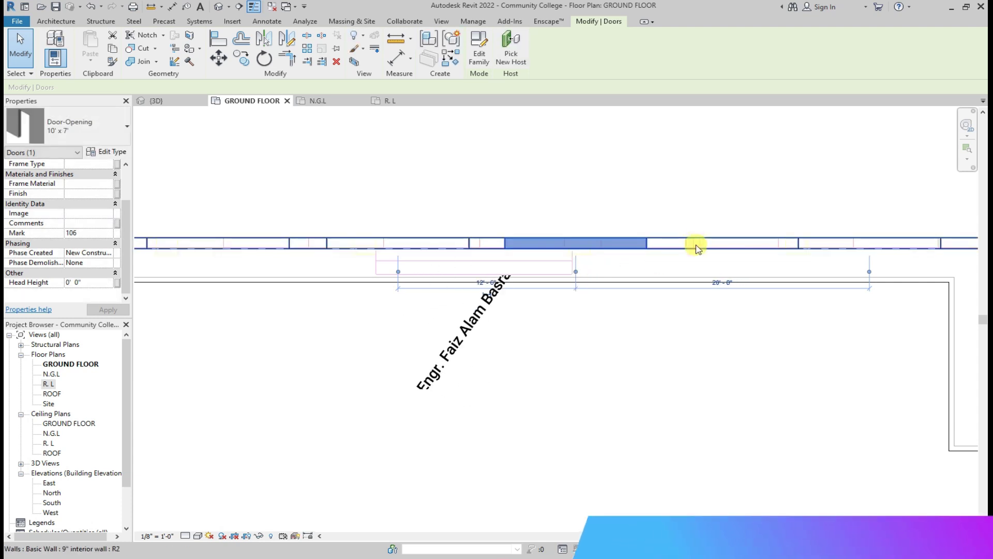
click(115, 139)
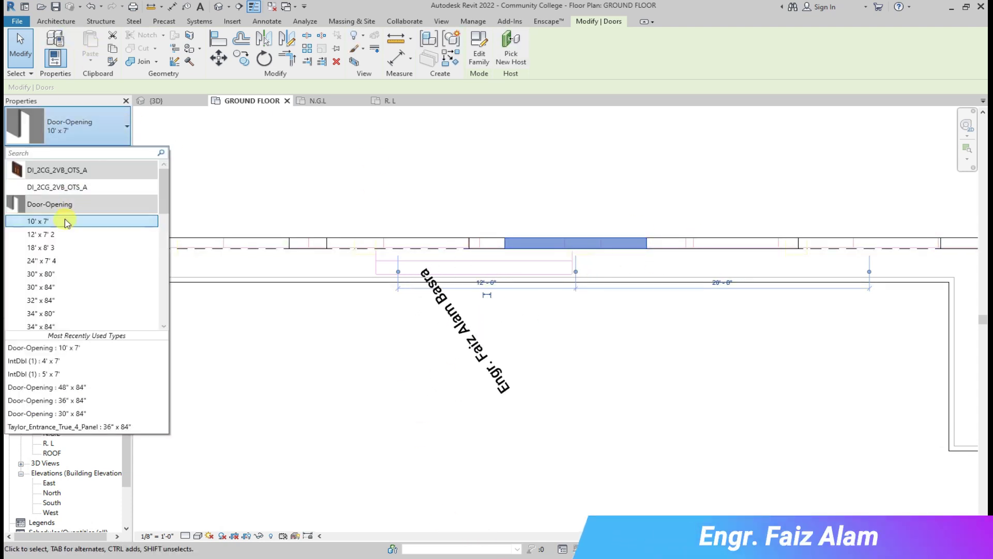
Place a new 10' x 7' opening in the corridor wall near the stair.
click(73, 220)
click(56, 21)
click(100, 41)
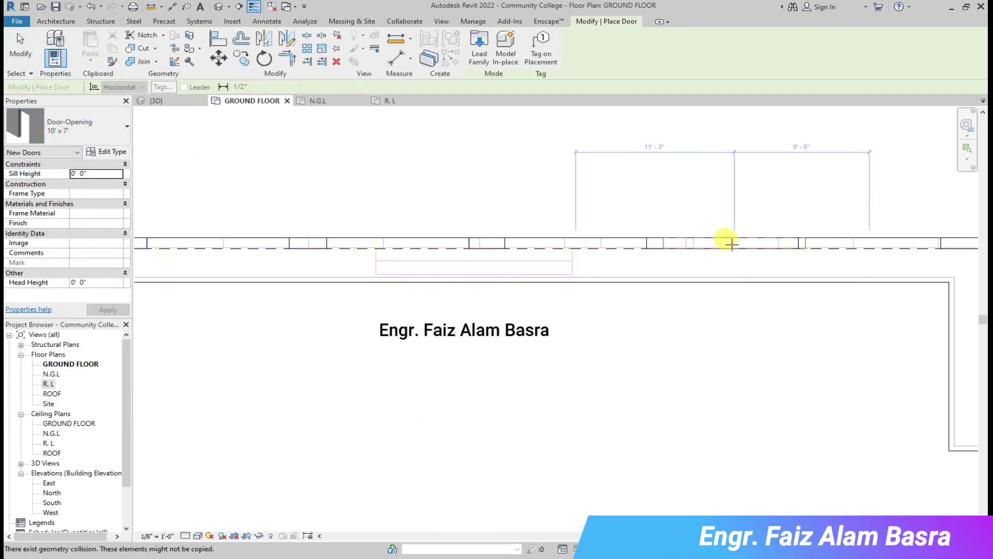
click(711, 268)
key(Escape)
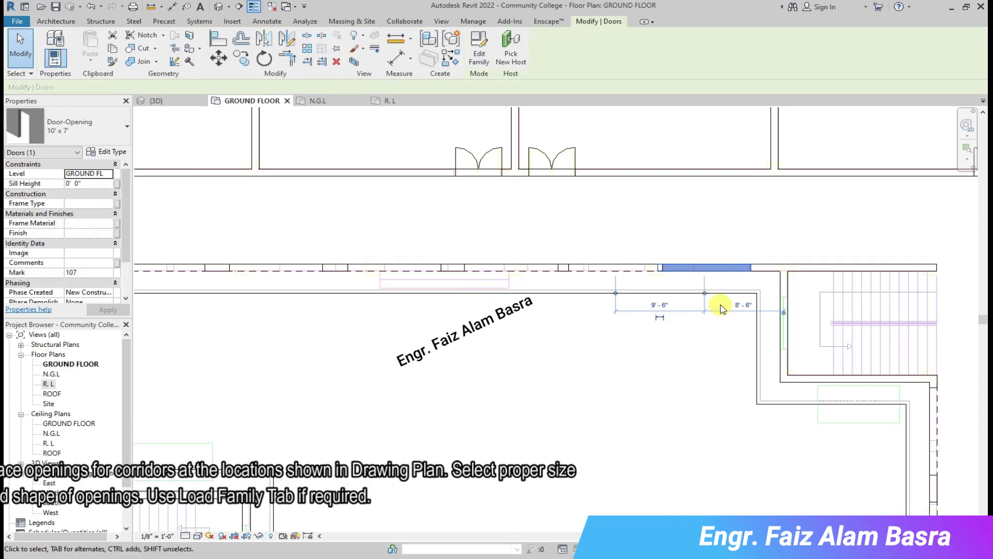
Select opening Mark 106, nudge it right, and check it in 3D.
click(484, 270)
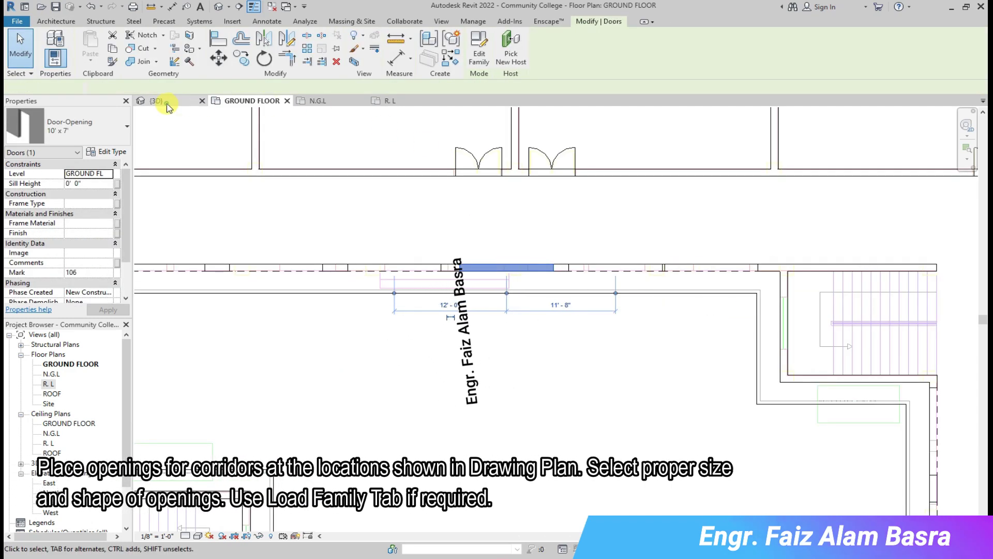
click(155, 100)
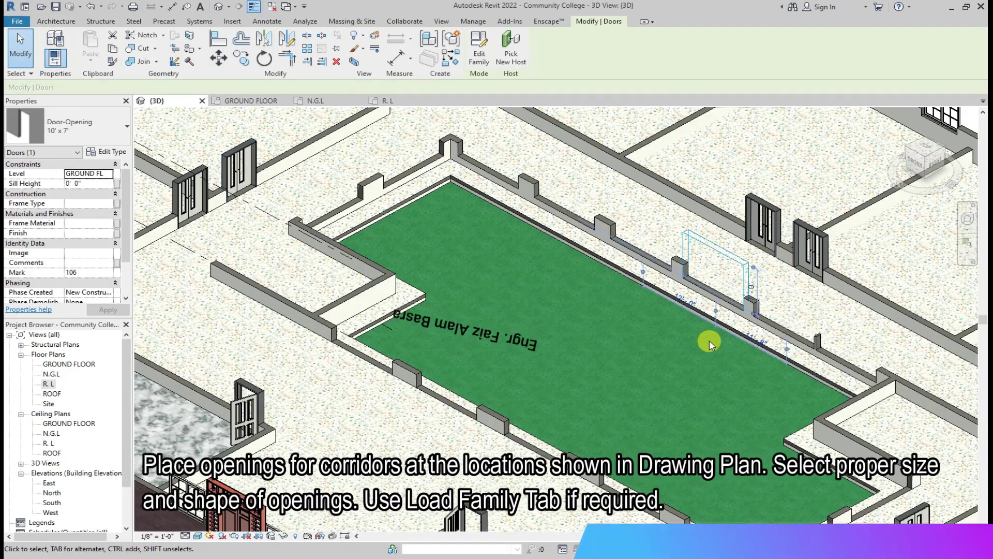
click(254, 100)
key(Right)
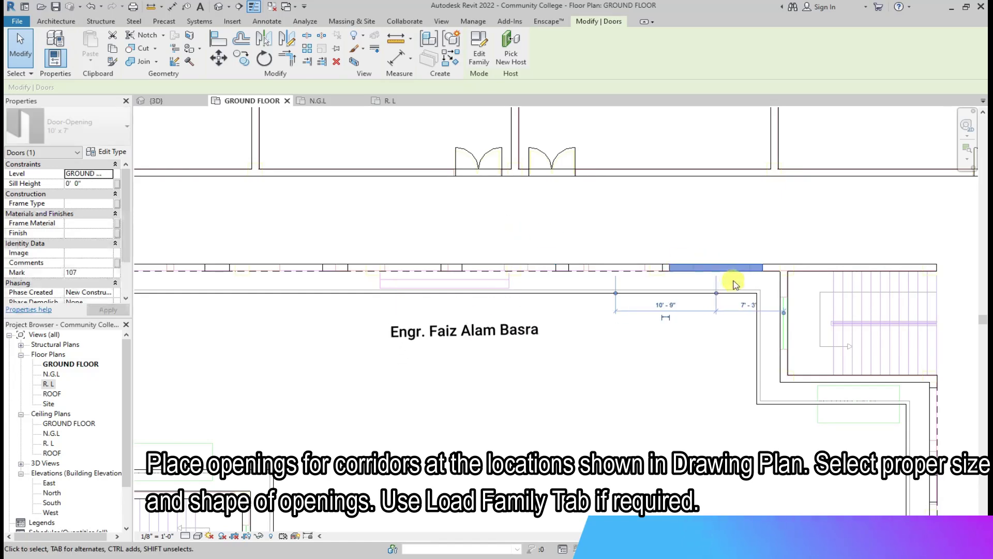
click(155, 100)
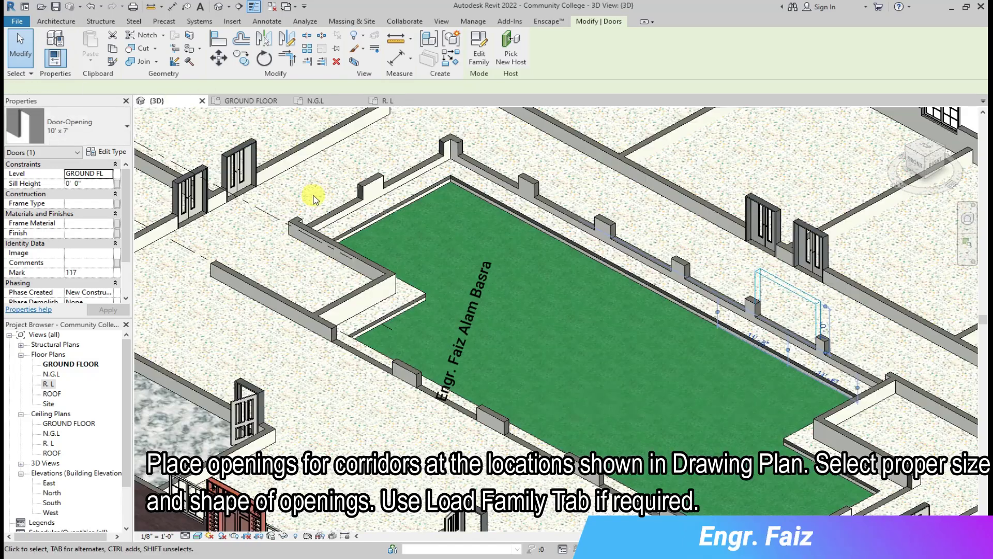
key(ctrl+Tab)
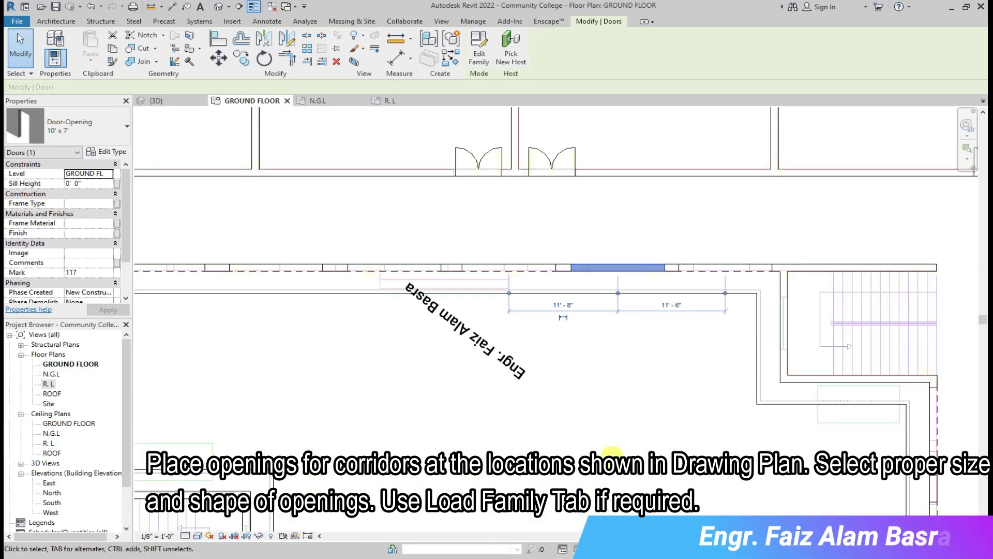
Shift Mark 106 slightly left so it sits 12'-3" and 12'-4" from its neighbours.
middle_drag(612, 450, 410, 321)
scroll(501, 299, up, 3)
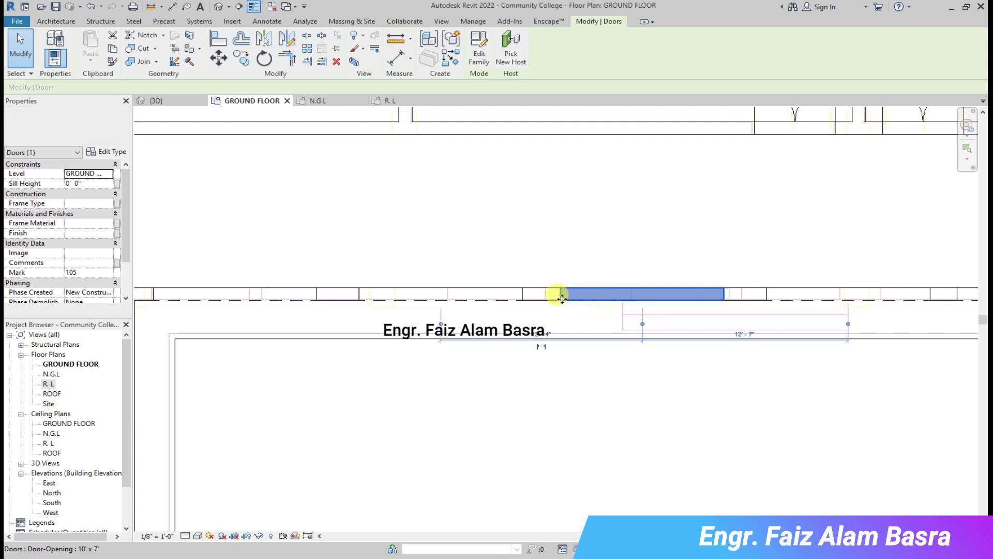
click(380, 293)
scroll(373, 310, down, 2)
click(692, 303)
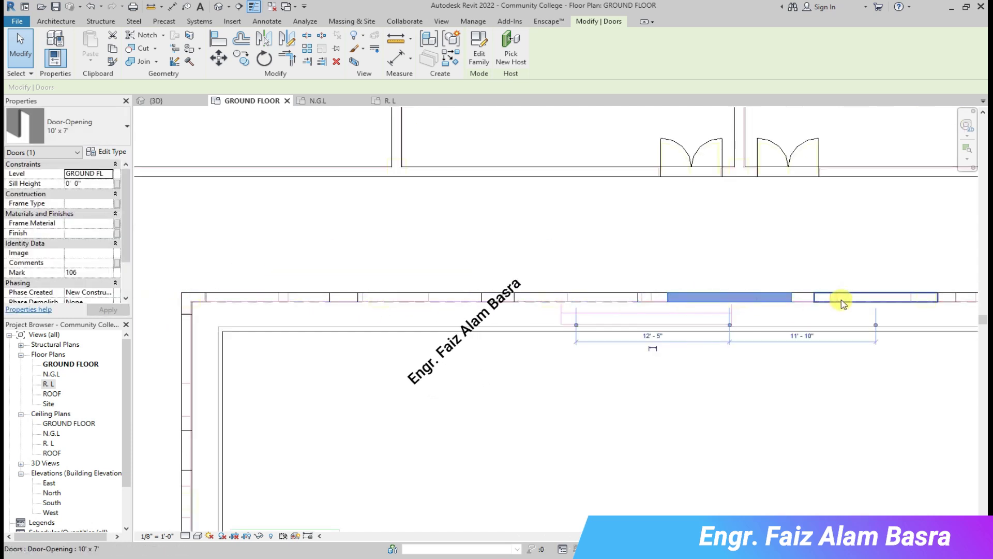
key(ctrl+Tab)
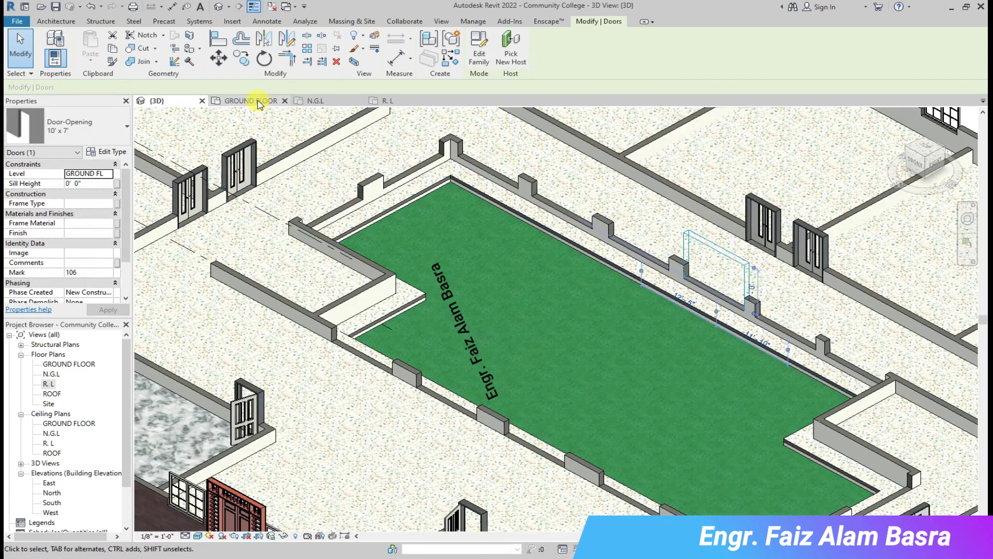
click(252, 101)
drag(686, 296, 681, 296)
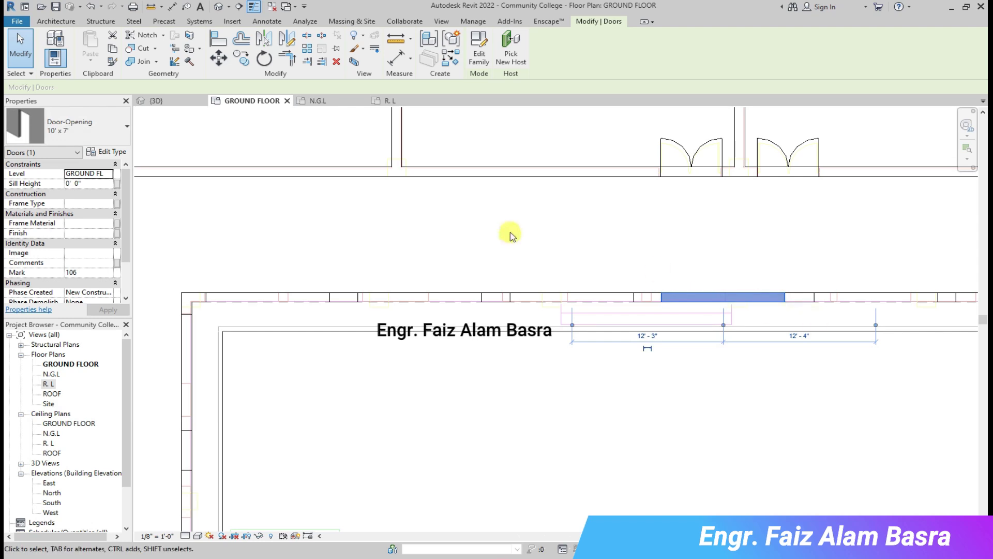
key(ctrl+Tab)
scroll(282, 130, up, 5)
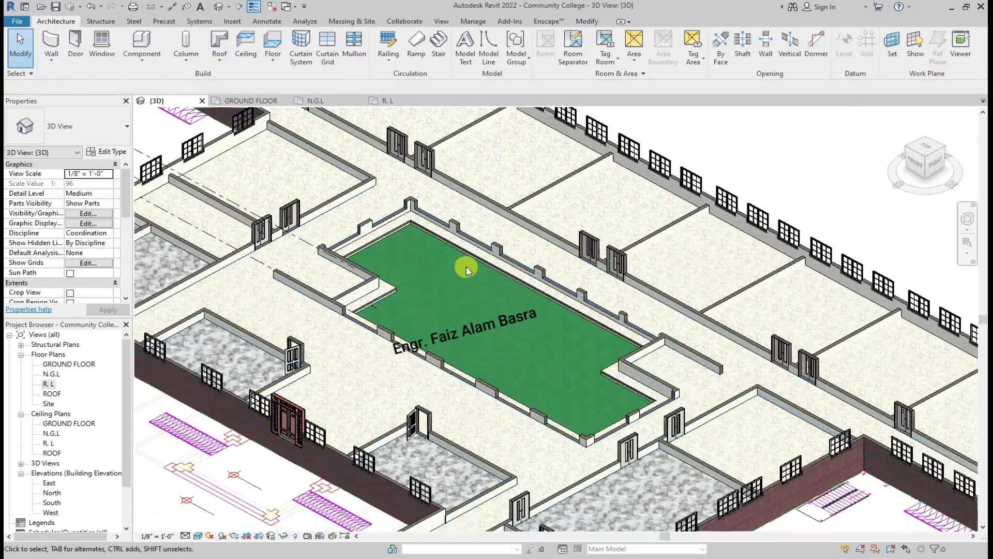
On the N.G.L plan, dimension the corridor walls (DI) to confirm a 10'-0" width.
key(ctrl+Tab)
scroll(414, 199, up, 3)
scroll(445, 207, up, 2)
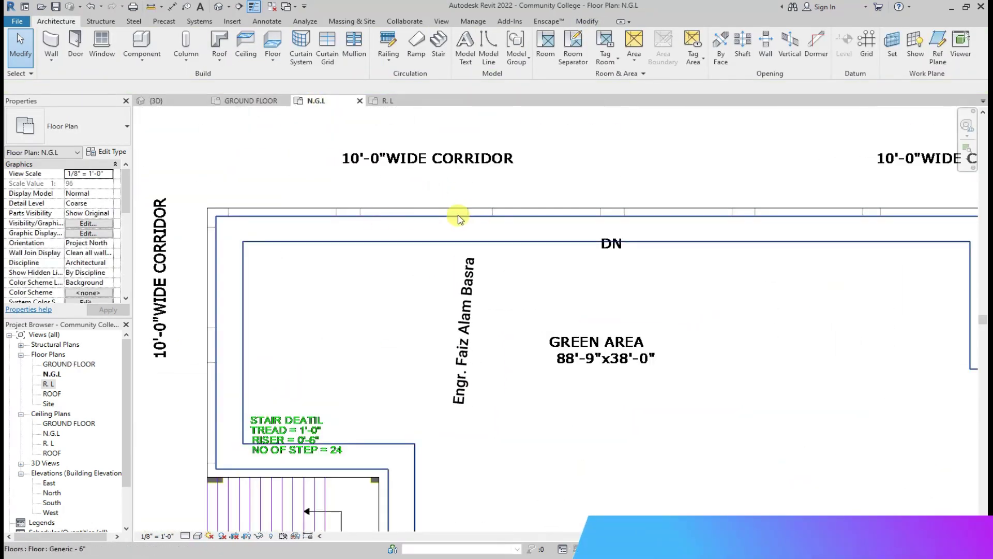
scroll(172, 201, up, 2)
key(d)
key(i)
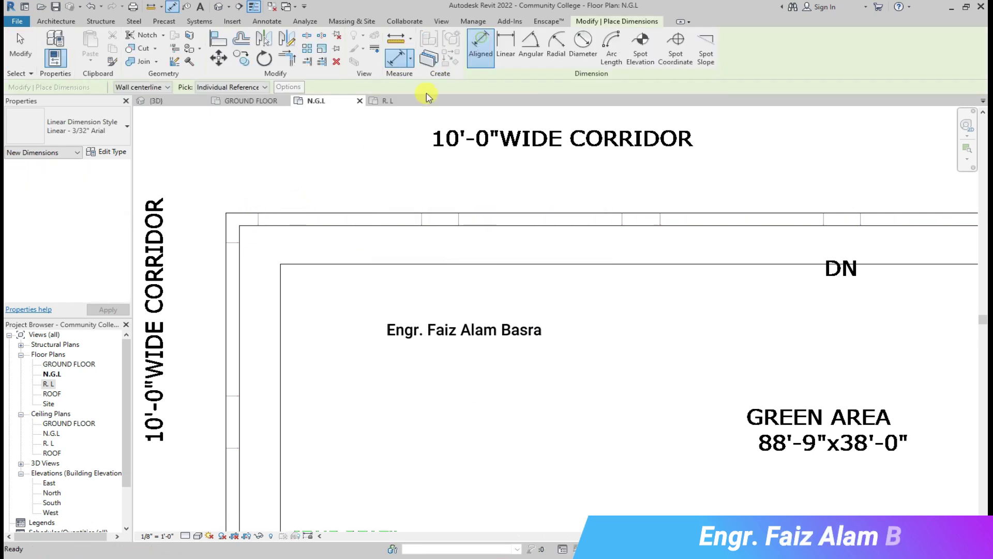
scroll(259, 218, up, 2)
click(257, 217)
click(508, 221)
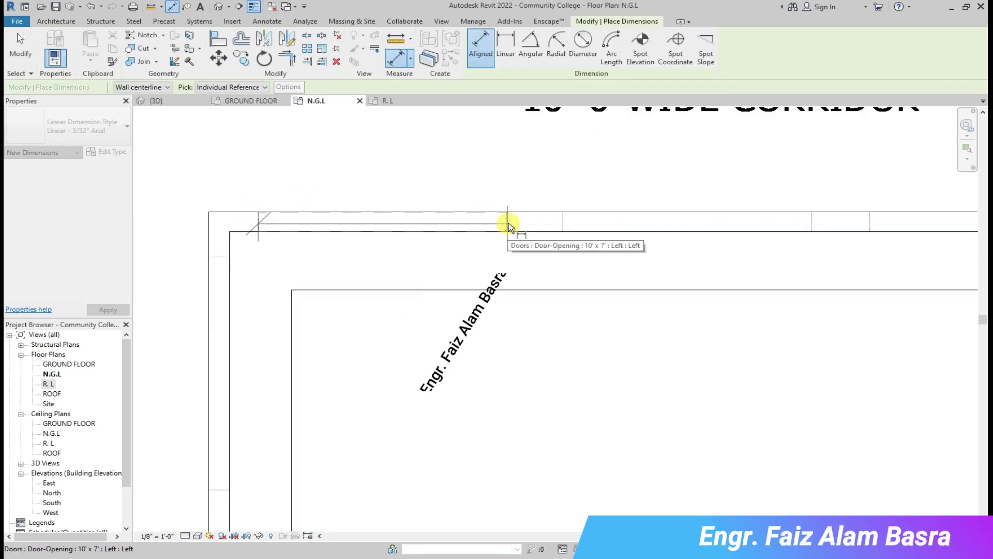
click(455, 187)
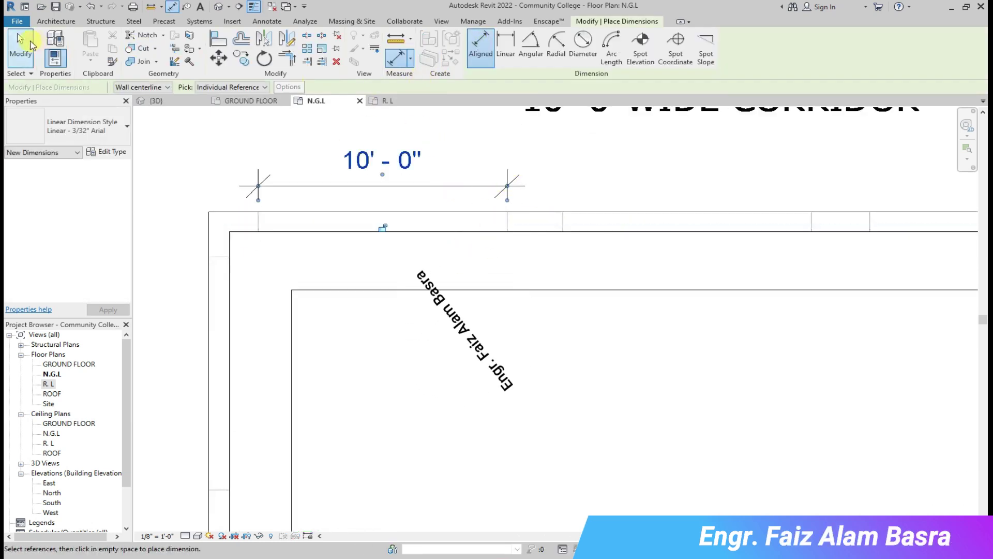
Cancel the second dimension, delete the 10'-0" one, and return to GROUND FLOOR.
click(507, 228)
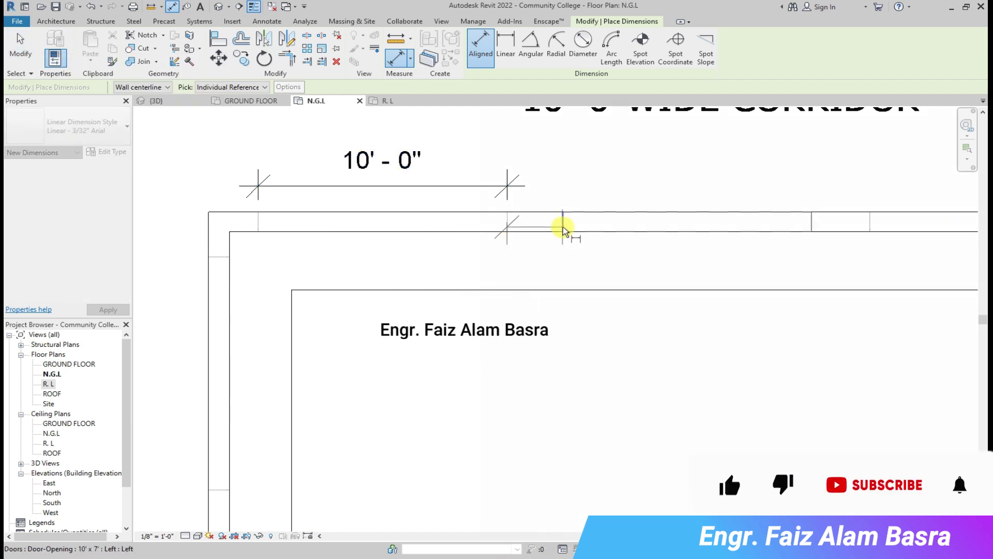
key(Escape)
key(Escape)
click(381, 163)
key(Delete)
click(250, 103)
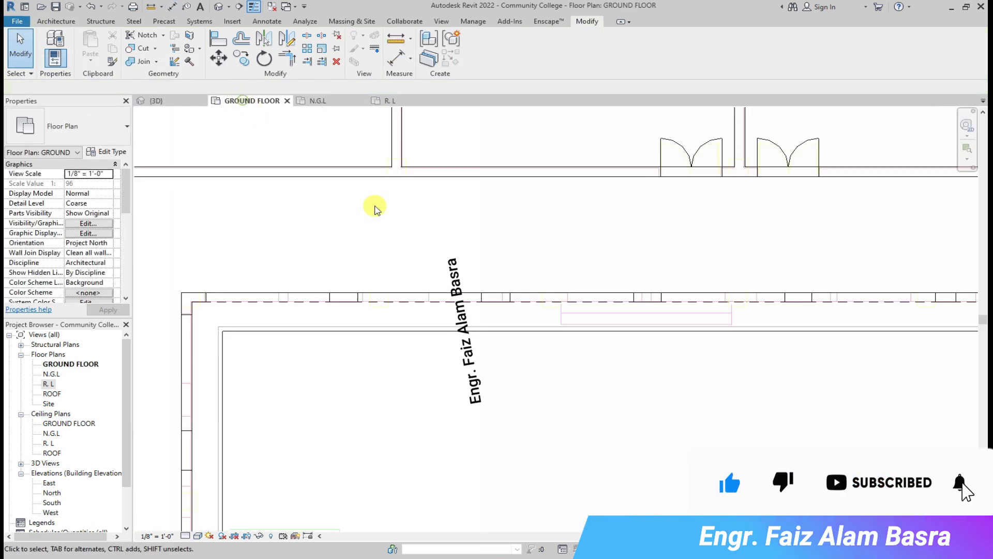
Check the type properties of a 10' x 7' door opening on the ground floor wall.
click(291, 305)
click(100, 151)
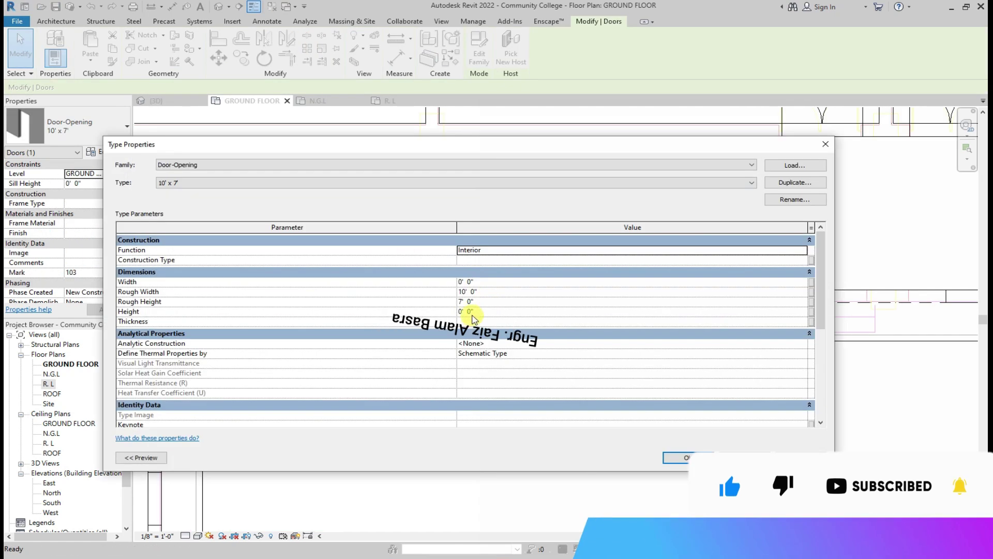
click(681, 456)
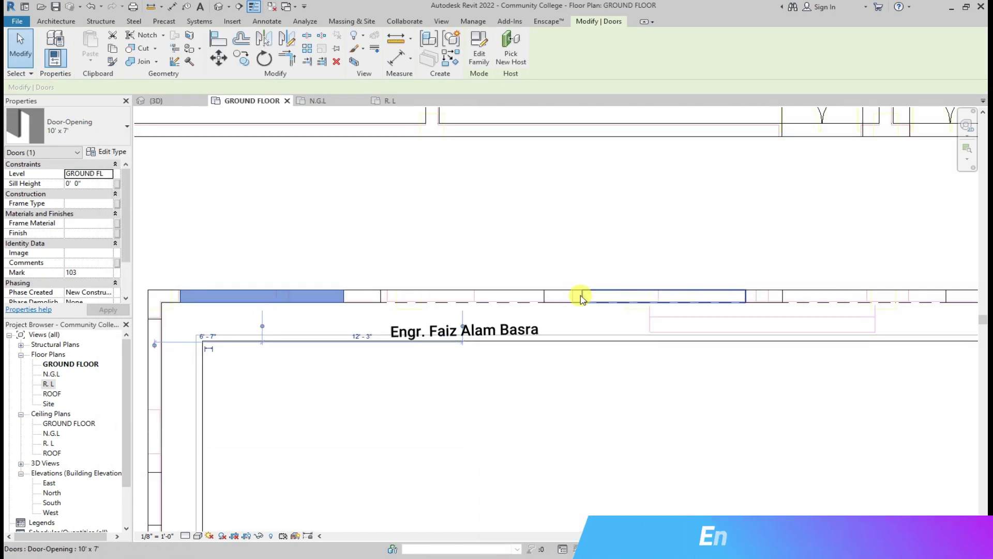
scroll(365, 266, down, 3)
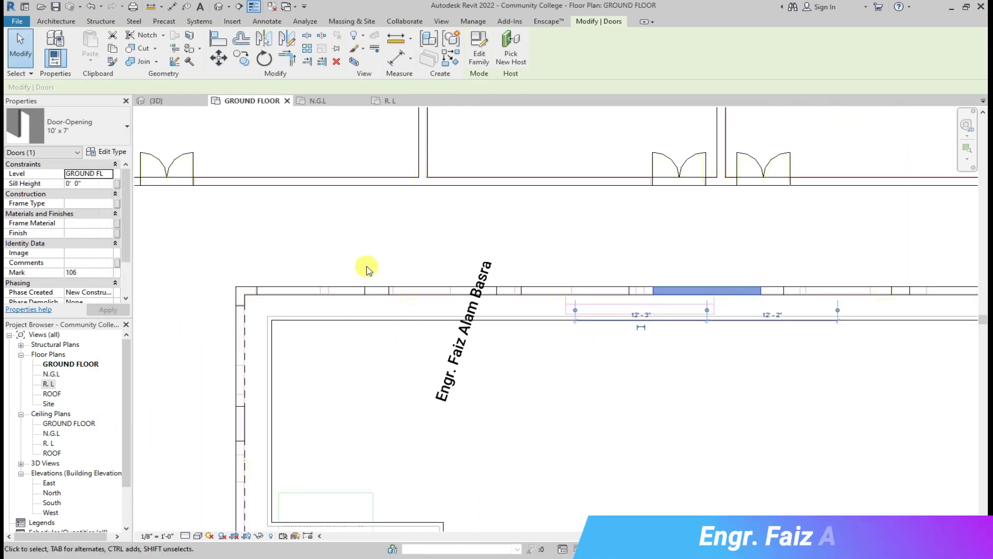
click(617, 344)
Check the positions of door openings Mark 104 and Mark 105 along the wall, then return to 3D.
click(422, 290)
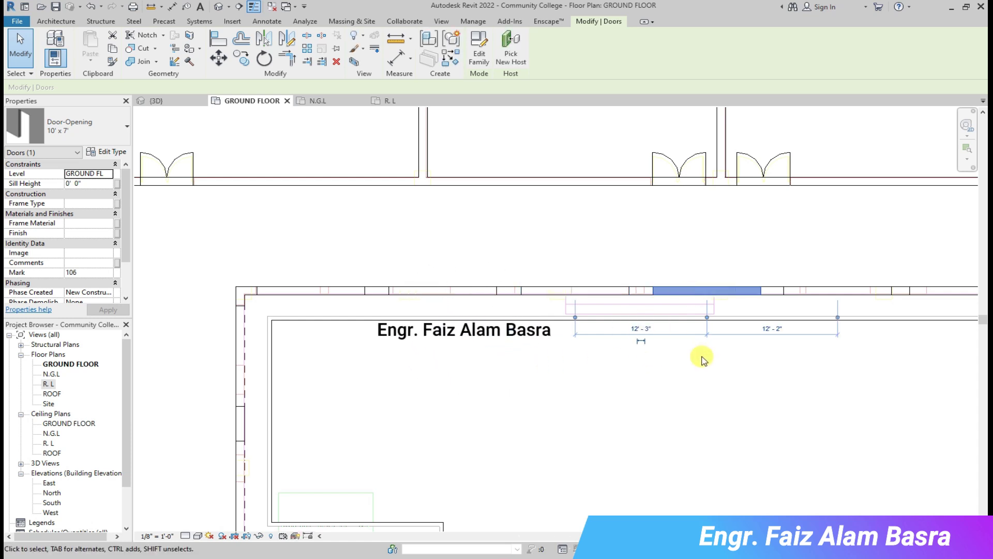
click(828, 370)
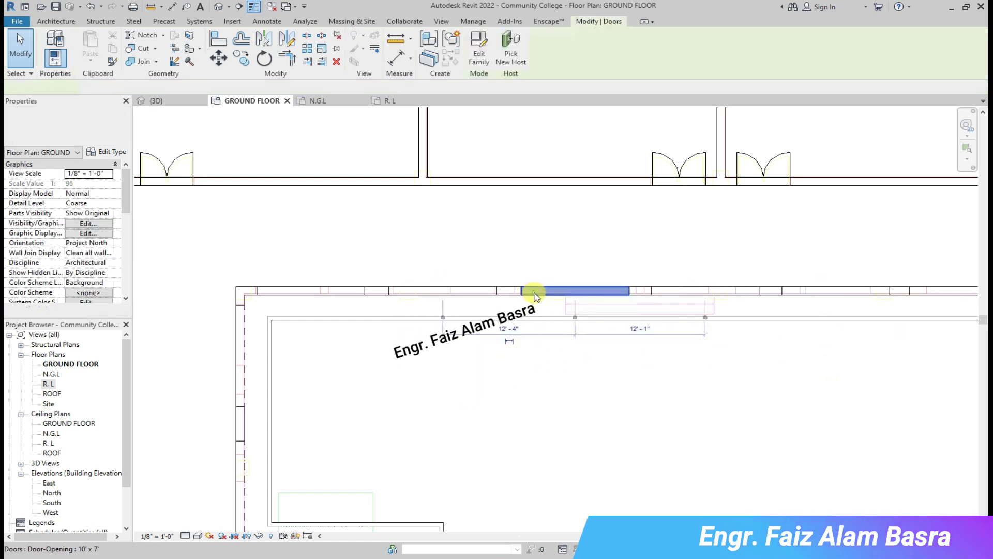
click(465, 290)
click(551, 293)
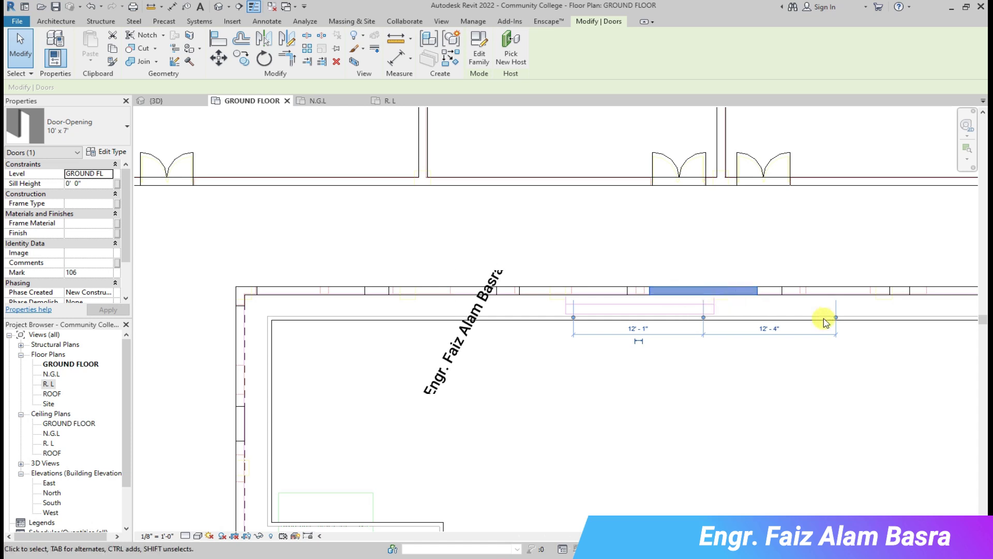
middle_drag(883, 365, 622, 364)
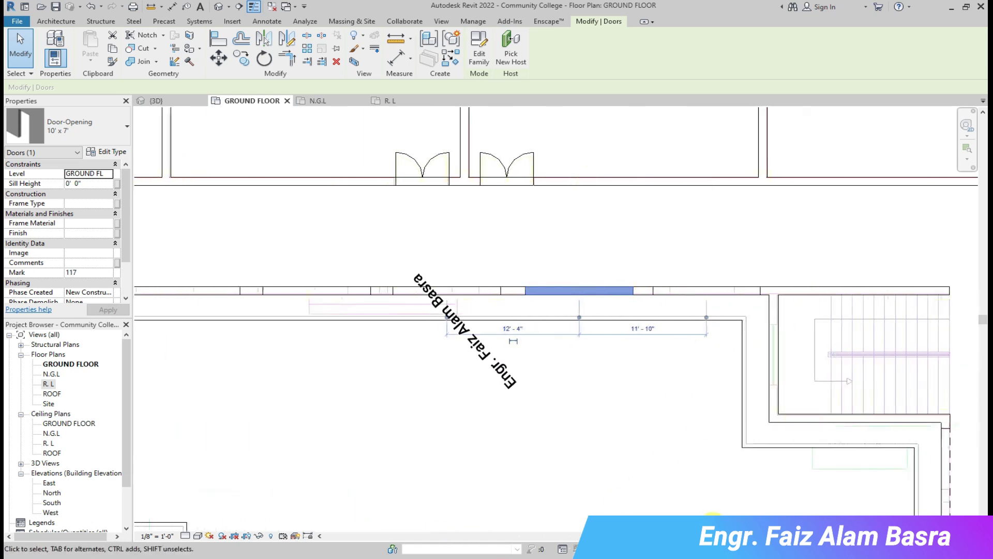
click(600, 360)
key(ctrl+Tab)
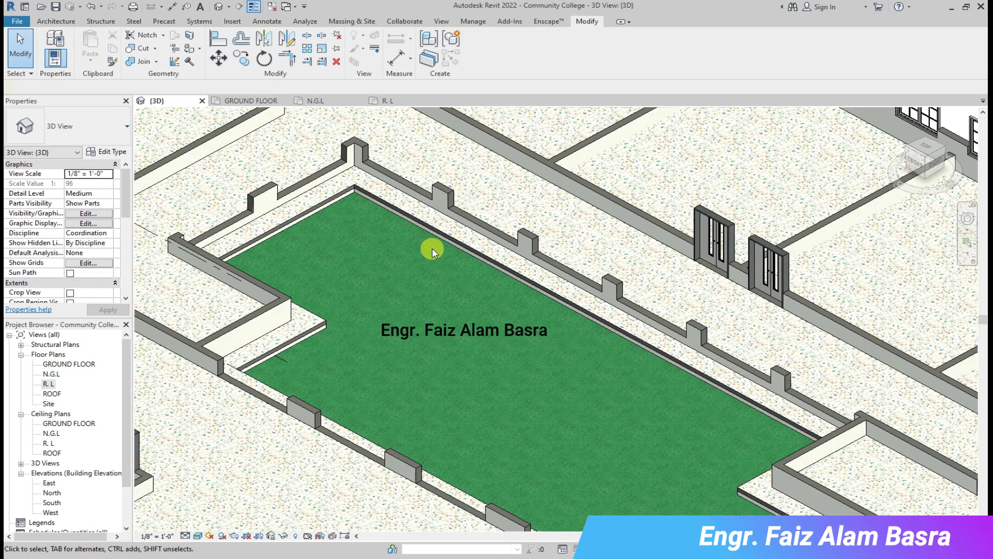
On the GROUND FLOOR plan, slide a door opening right along the bottom wall.
scroll(490, 398, up, 3)
scroll(490, 397, down, 3)
scroll(388, 337, down, 2)
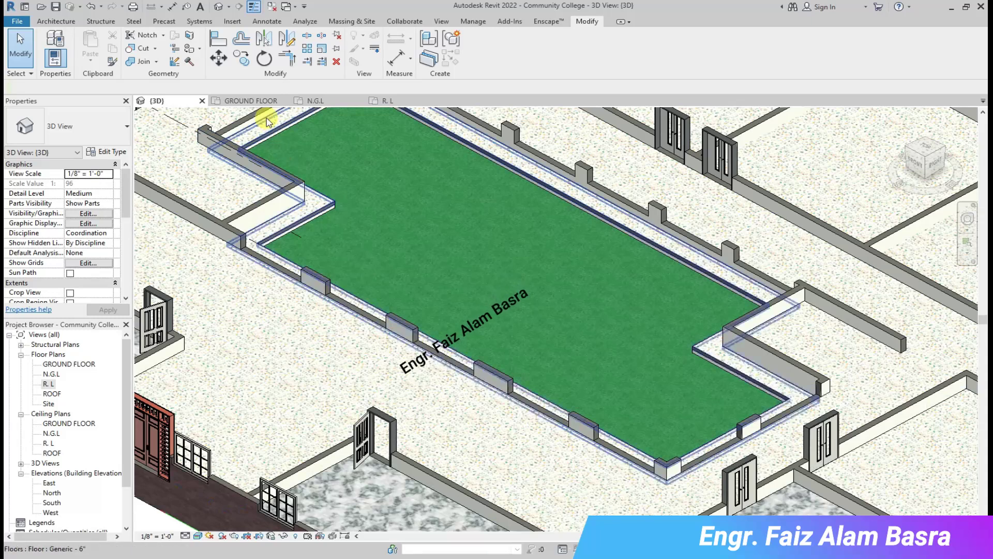
click(251, 101)
scroll(481, 421, up, 2)
drag(331, 404, 526, 409)
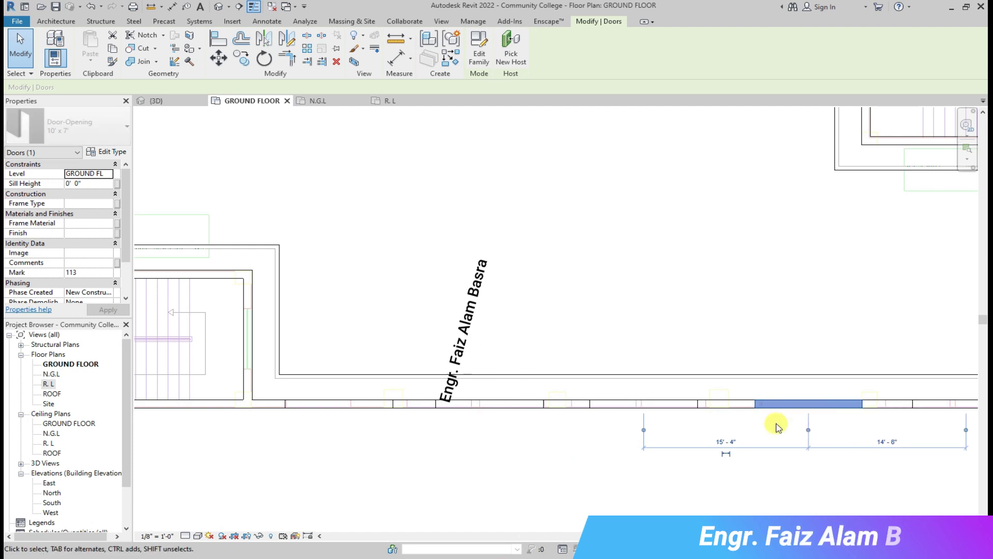
middle_drag(569, 258, 441, 259)
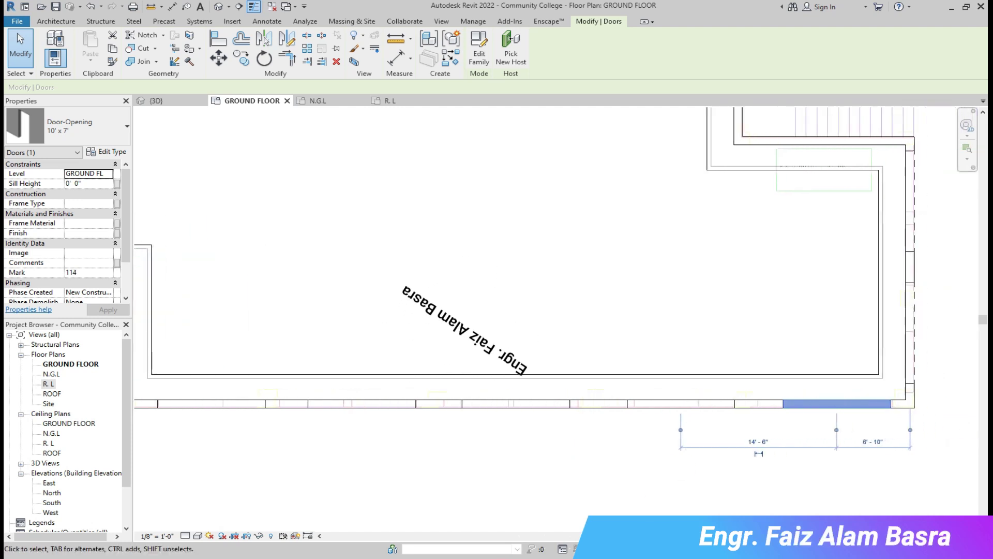
Return to the 3D view and start Paint to bring up the Material Browser.
click(155, 100)
scroll(335, 361, up, 3)
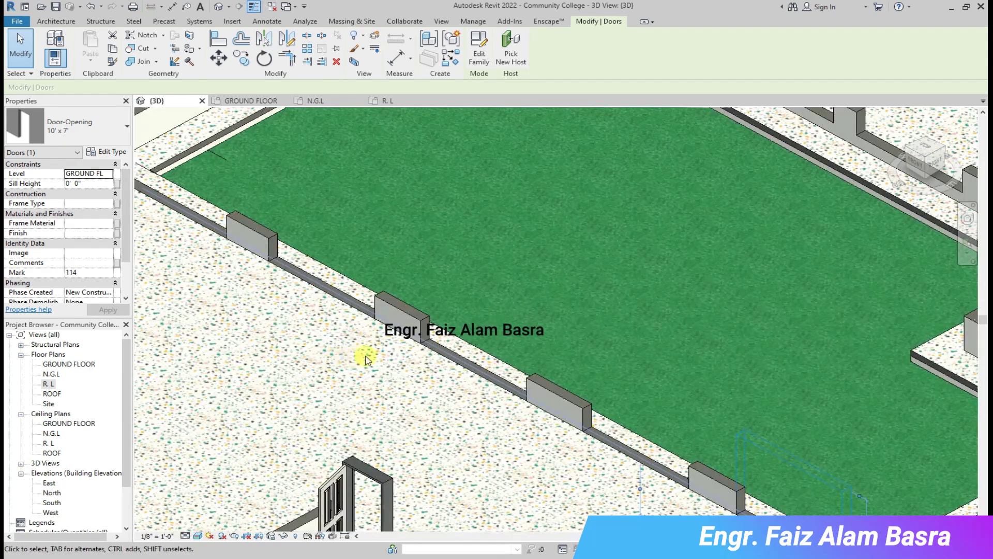
scroll(348, 360, down, 3)
scroll(439, 316, up, 2)
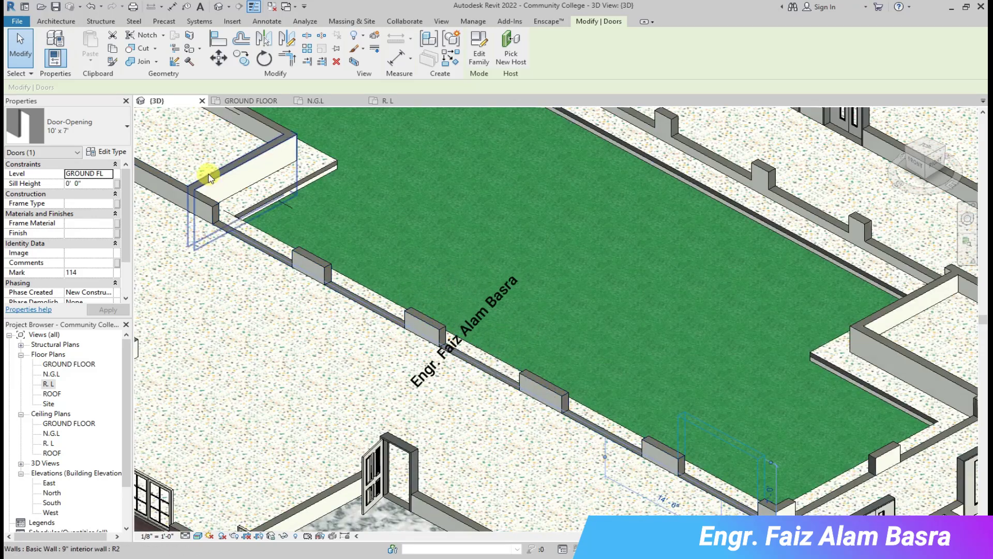
scroll(203, 169, down, 2)
scroll(203, 169, up, 1)
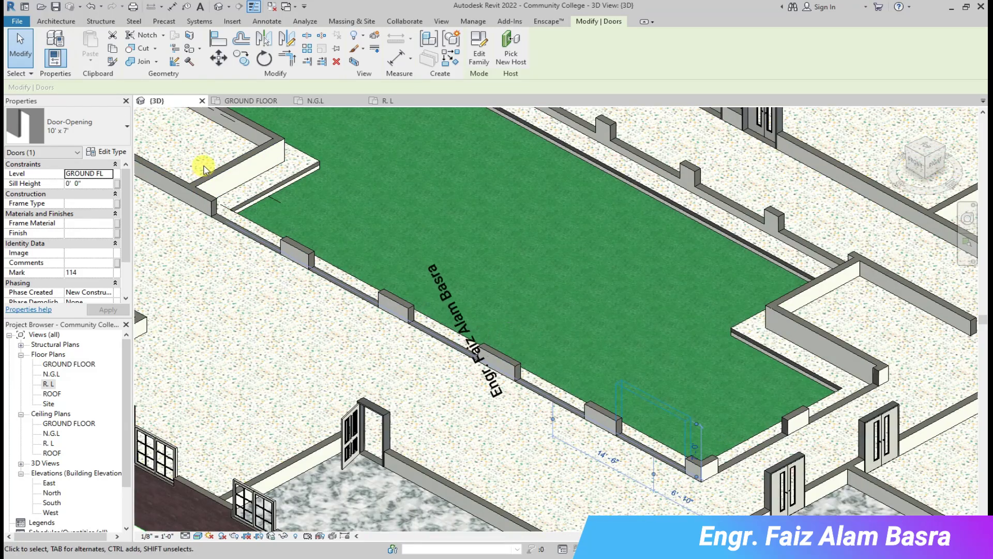
scroll(204, 169, up, 3)
click(189, 48)
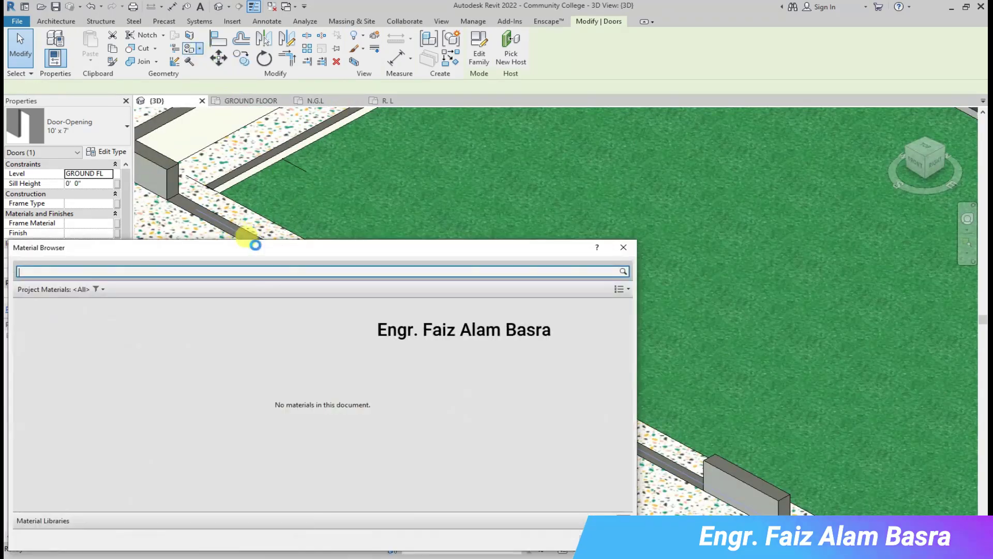
scroll(336, 408, down, 5)
click(463, 326)
scroll(678, 476, up, 2)
drag(449, 248, 284, 529)
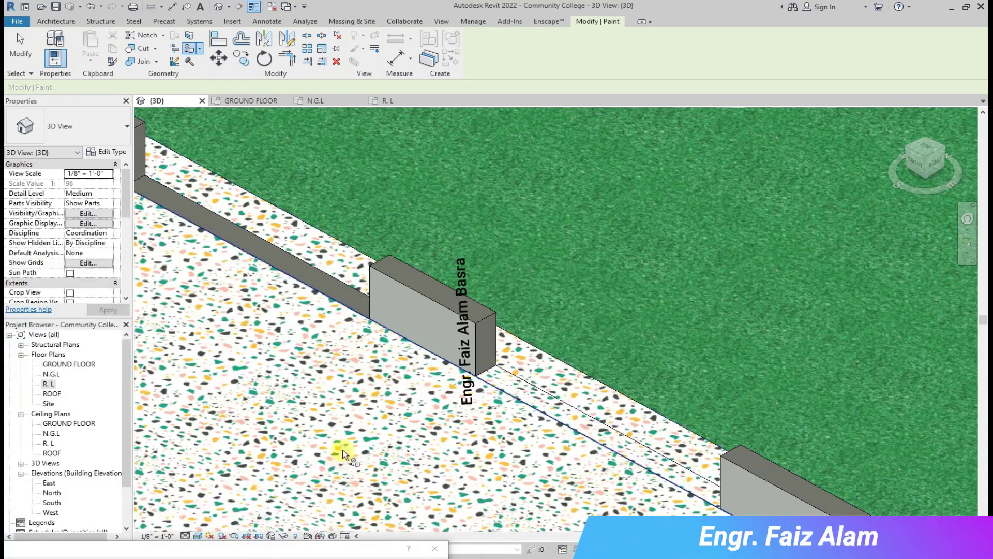
scroll(343, 296, down, 5)
scroll(554, 432, up, 5)
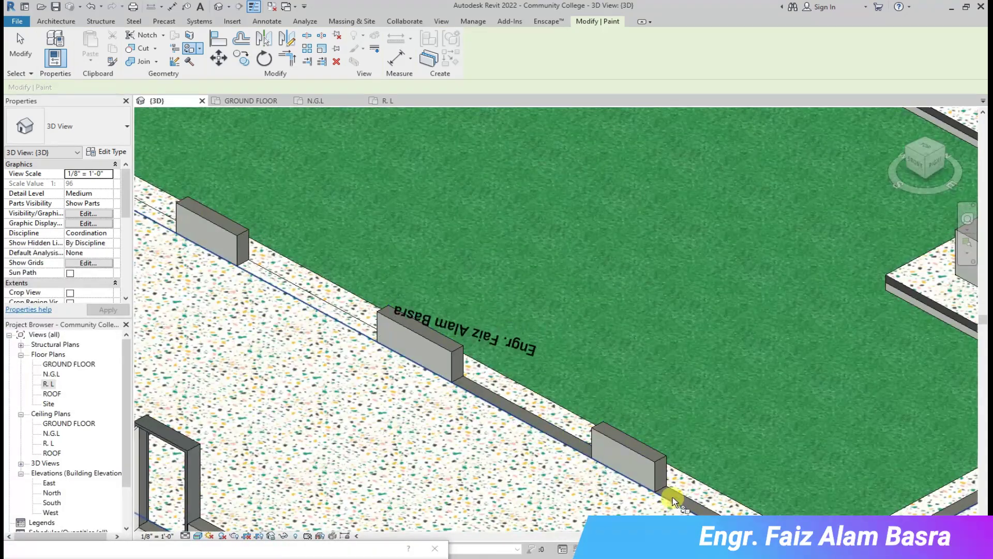
scroll(672, 497, up, 2)
scroll(544, 424, down, 2)
shift+middle_drag(505, 405, 532, 373)
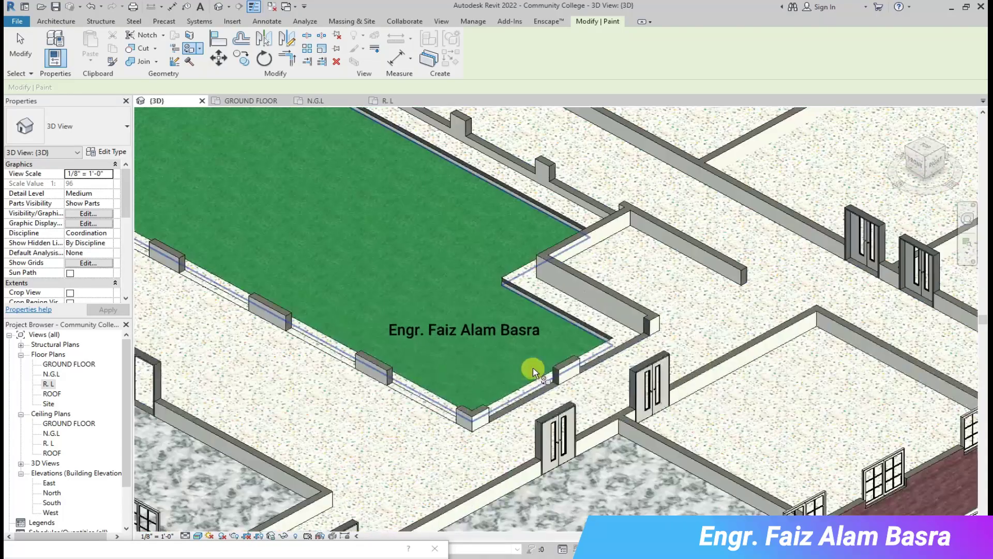
scroll(525, 401, up, 3)
scroll(645, 340, down, 3)
shift+middle_drag(720, 405, 621, 274)
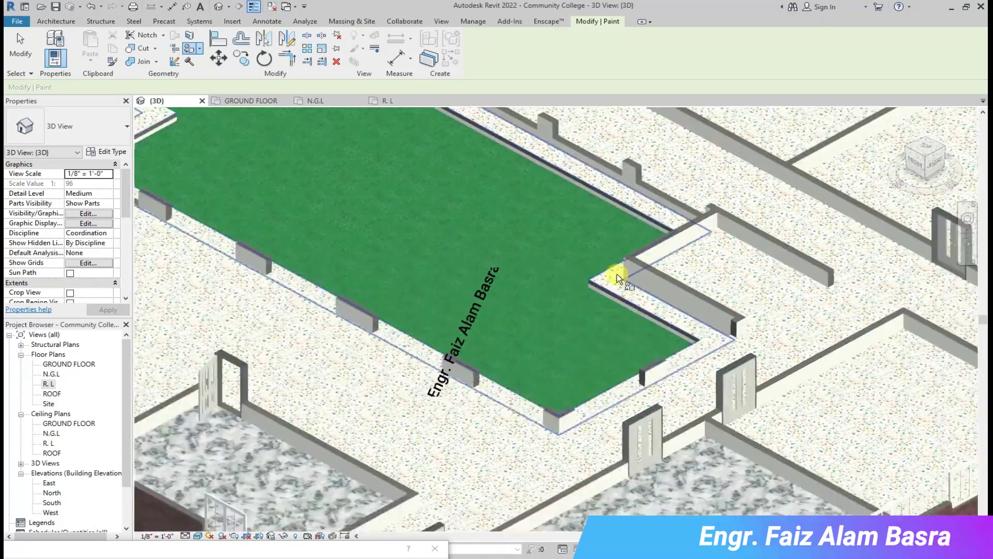
scroll(609, 297, up, 3)
shift+middle_drag(532, 361, 665, 415)
scroll(636, 217, down, 3)
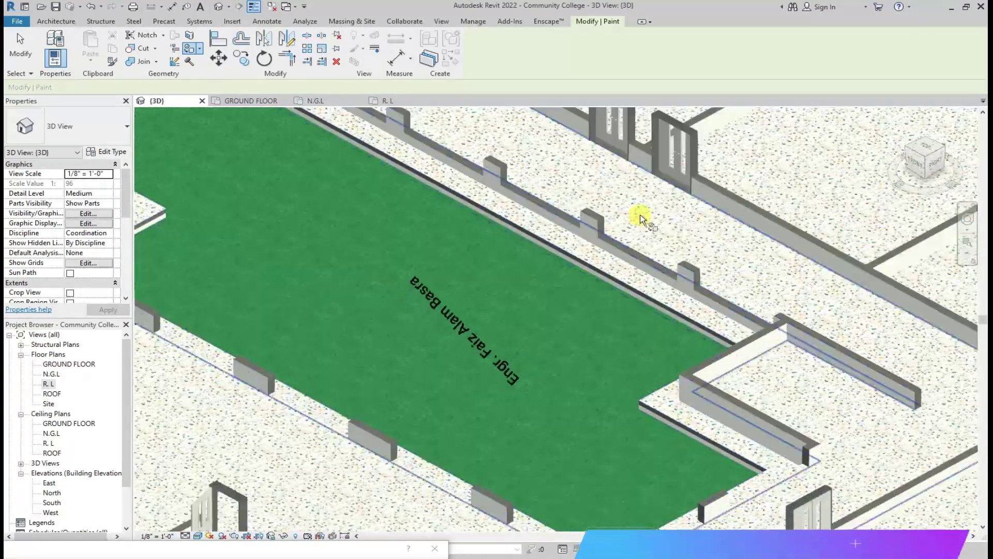
scroll(588, 332, up, 3)
scroll(852, 479, up, 1)
scroll(396, 247, down, 3)
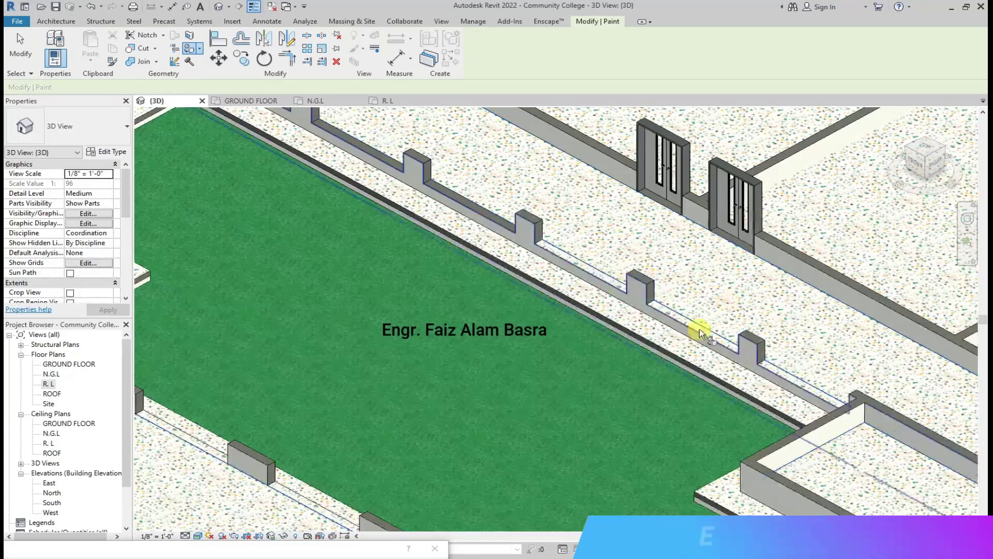
shift+middle_drag(698, 333, 675, 233)
scroll(679, 221, up, 3)
scroll(240, 150, down, 3)
scroll(442, 303, up, 3)
scroll(768, 310, up, 1)
mouse_move(768, 312)
shift+middle_down()
mouse_move(288, 270)
mouse_move(229, 337)
mouse_move(279, 286)
shift+middle_up()
scroll(235, 340, down, 2)
scroll(278, 282, down, 3)
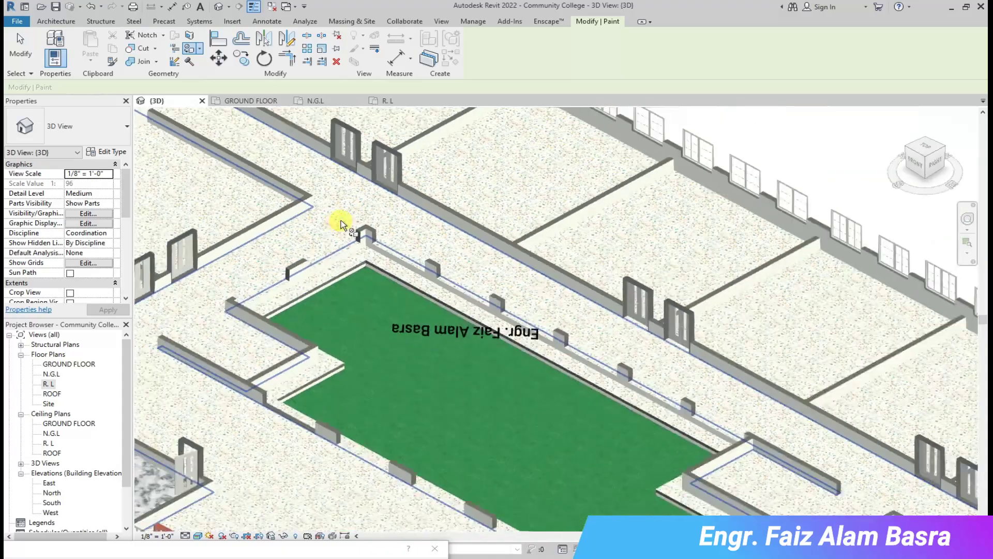
scroll(344, 218, up, 4)
mouse_move(344, 178)
shift+middle_down()
mouse_move(643, 299)
mouse_move(405, 274)
shift+middle_up()
scroll(405, 275, down, 2)
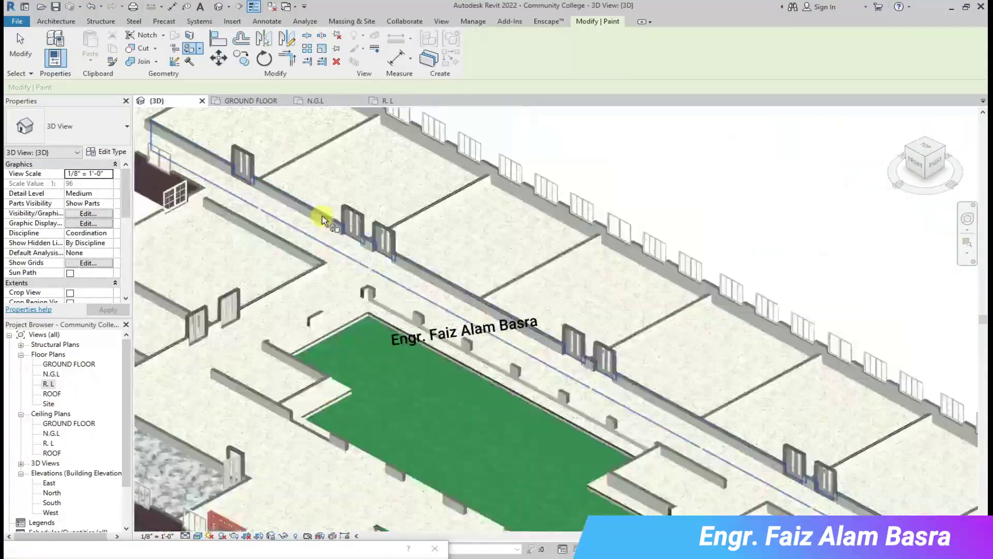
scroll(328, 215, up, 4)
shift+middle_drag(809, 476, 379, 344)
scroll(239, 232, down, 5)
mouse_move(482, 203)
shift+middle_down()
mouse_move(765, 336)
mouse_move(571, 395)
shift+middle_up()
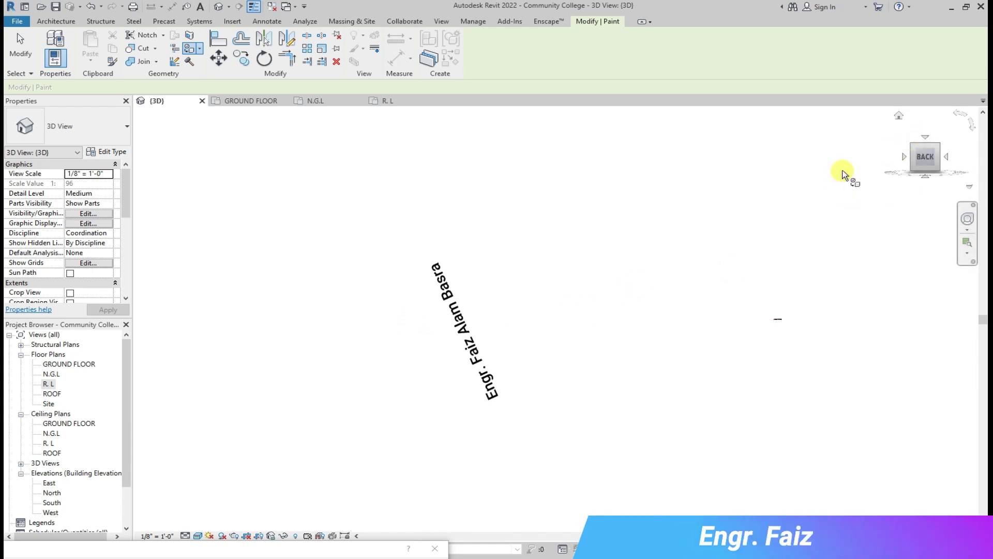
scroll(792, 318, up, 5)
Orbit and zoom around the washroom to inspect the terrazzo floor, marble walls, doors and windows.
scroll(715, 315, up, 3)
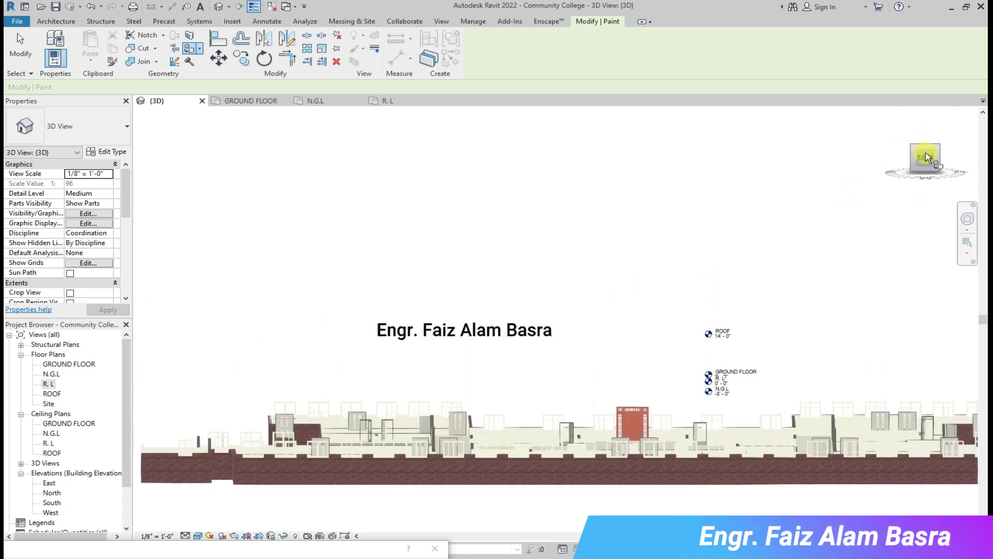
drag(927, 147, 933, 172)
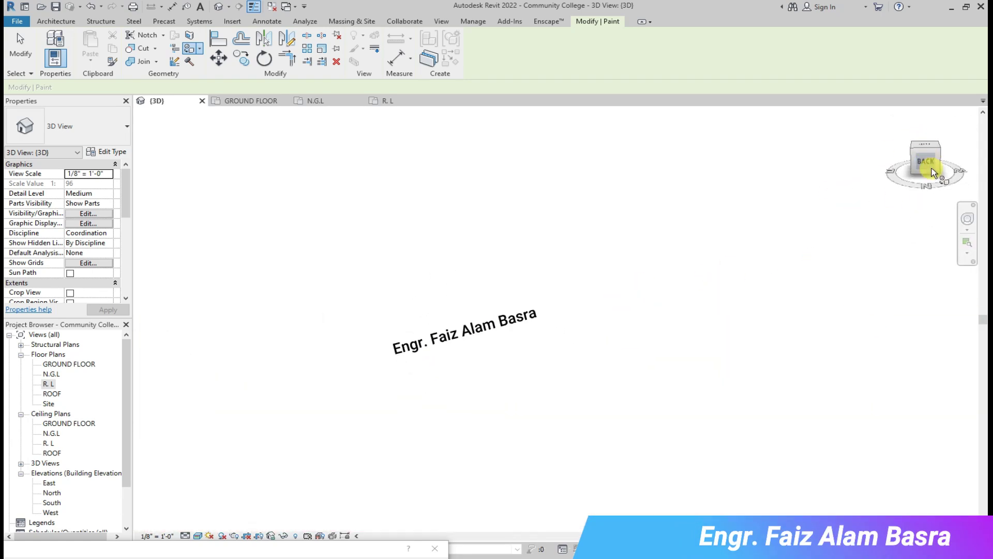
middle_drag(834, 466, 490, 485)
scroll(490, 485, up, 3)
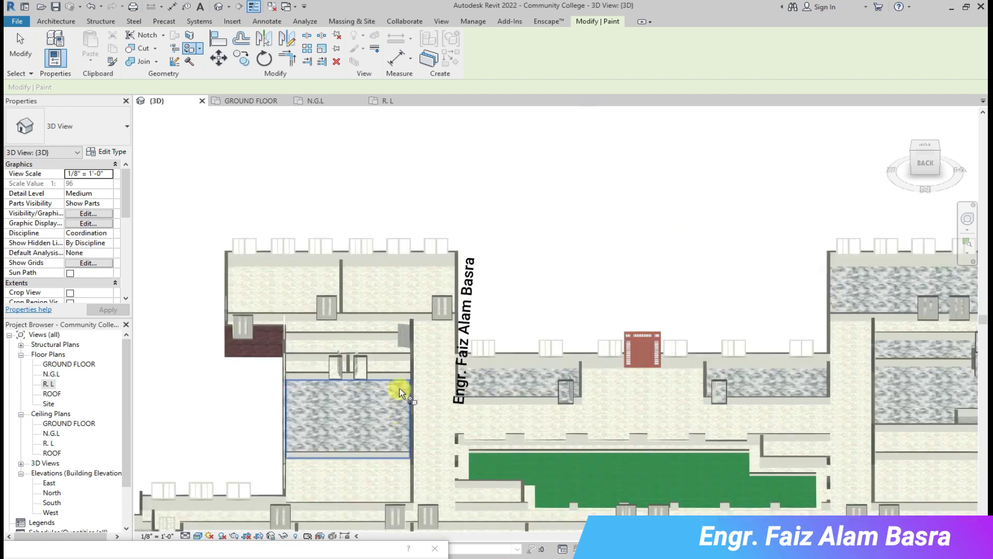
scroll(399, 388, up, 3)
scroll(473, 279, up, 2)
scroll(500, 288, down, 3)
mouse_move(709, 497)
shift+middle_down()
mouse_move(771, 454)
mouse_move(748, 408)
shift+middle_up()
scroll(615, 349, down, 2)
scroll(615, 350, down, 3)
shift+middle_drag(598, 348, 638, 338)
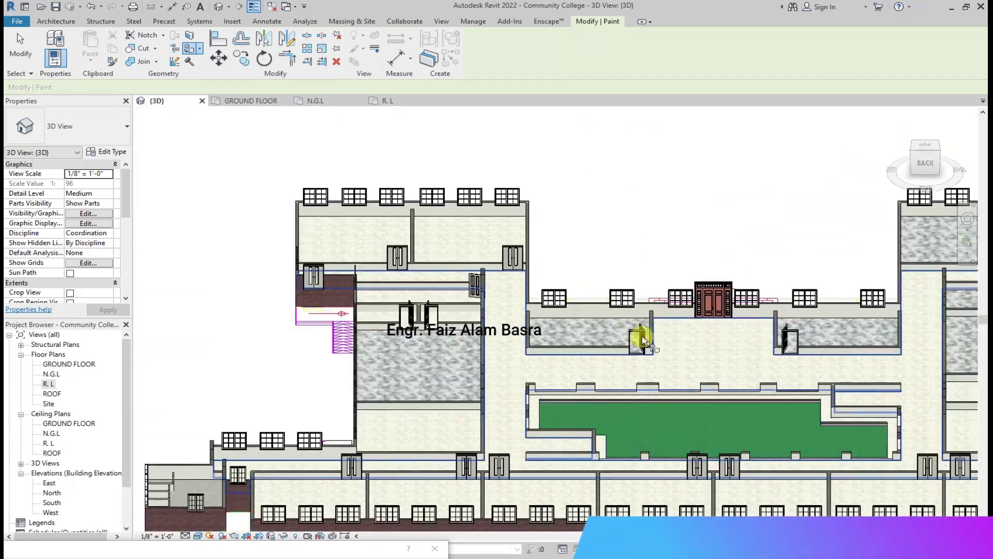
scroll(455, 266, up, 3)
scroll(501, 261, up, 2)
mouse_move(455, 266)
shift+middle_down()
mouse_move(501, 261)
mouse_move(306, 268)
mouse_move(344, 208)
mouse_move(377, 328)
shift+middle_up()
scroll(502, 260, down, 3)
scroll(694, 330, up, 3)
mouse_move(694, 330)
shift+middle_down()
mouse_move(712, 303)
mouse_move(399, 308)
mouse_move(806, 305)
shift+middle_up()
scroll(739, 327, up, 3)
scroll(738, 327, down, 3)
shift+middle_drag(739, 327, 491, 348)
scroll(491, 348, down, 2)
mouse_move(492, 288)
shift+middle_down()
mouse_move(874, 206)
mouse_move(533, 243)
mouse_move(533, 277)
mouse_move(583, 215)
shift+middle_up()
scroll(533, 243, up, 2)
scroll(893, 306, up, 2)
scroll(811, 279, up, 2)
shift+middle_drag(810, 280, 771, 275)
scroll(771, 274, down, 3)
shift+middle_drag(745, 222, 625, 212)
scroll(778, 367, up, 3)
scroll(845, 358, down, 3)
shift+middle_drag(845, 359, 336, 221)
scroll(455, 372, up, 4)
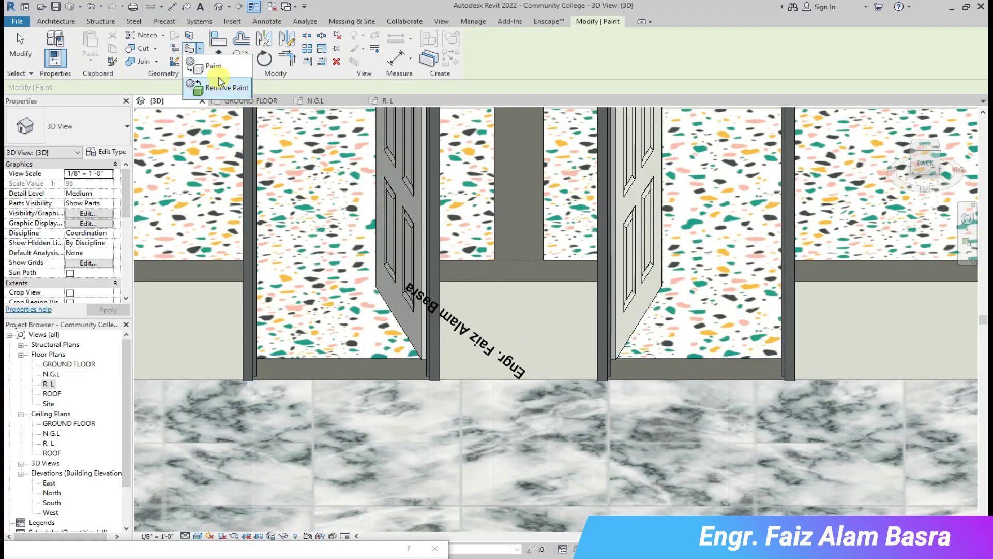
Start the Paint tool and drag its Material Browser aside.
click(224, 94)
scroll(224, 379, down, 2)
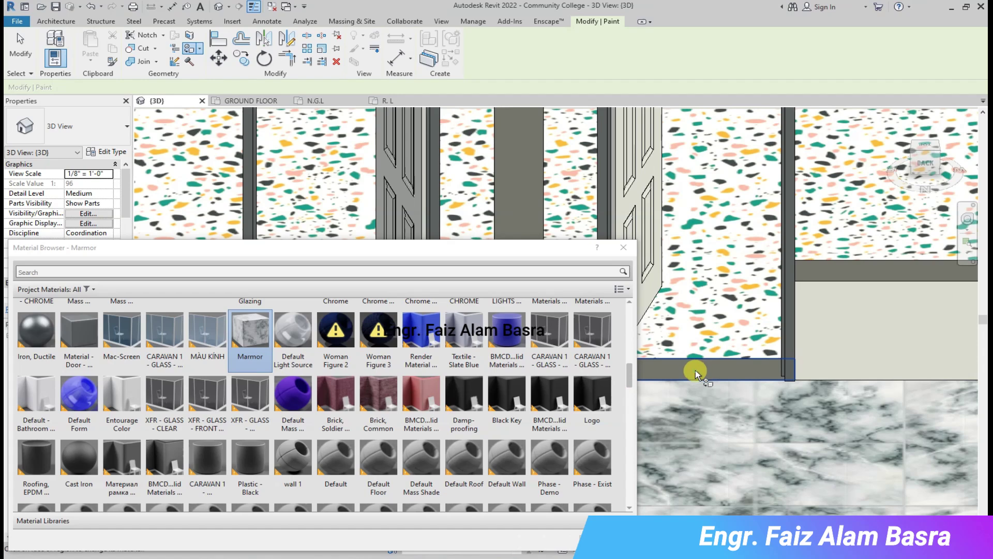
drag(465, 247, 122, 457)
scroll(253, 250, down, 3)
scroll(253, 250, down, 2)
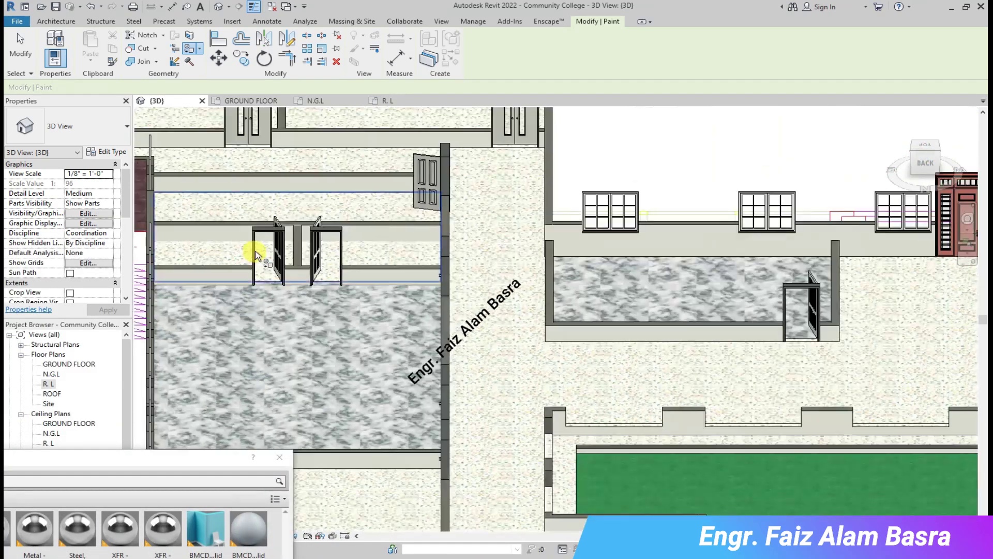
scroll(805, 338, up, 5)
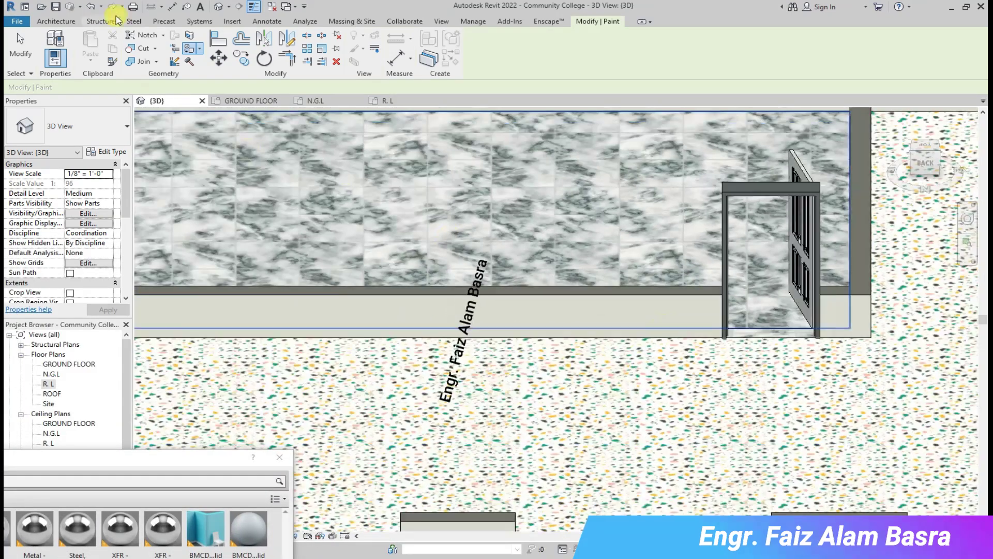
Undo to leave painting mode, then reopen Paint with Marmor as the current material.
click(91, 8)
scroll(791, 318, down, 3)
scroll(459, 308, down, 2)
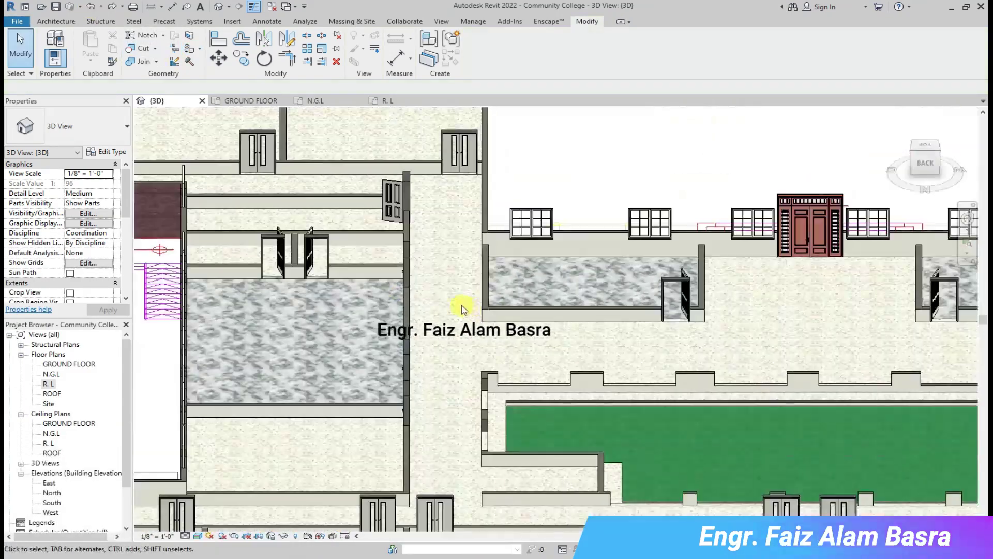
scroll(450, 269, down, 2)
scroll(354, 287, up, 3)
scroll(514, 350, up, 3)
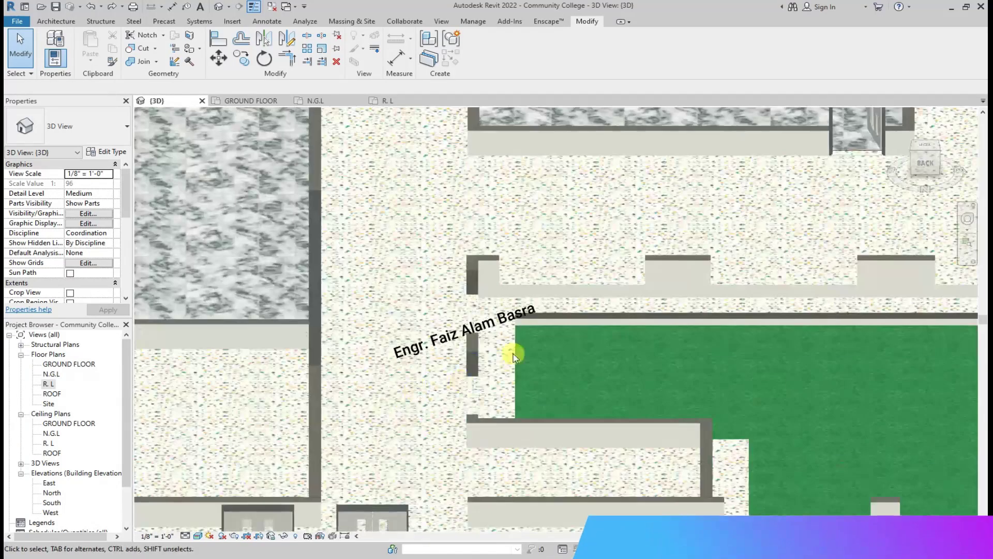
scroll(528, 326, up, 2)
scroll(527, 326, up, 1)
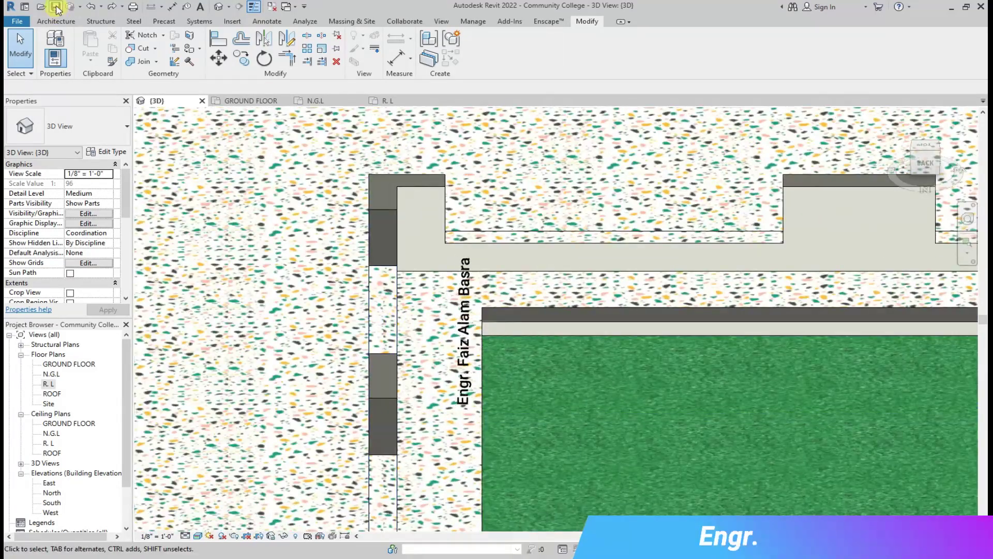
scroll(290, 275, down, 2)
scroll(299, 274, down, 1)
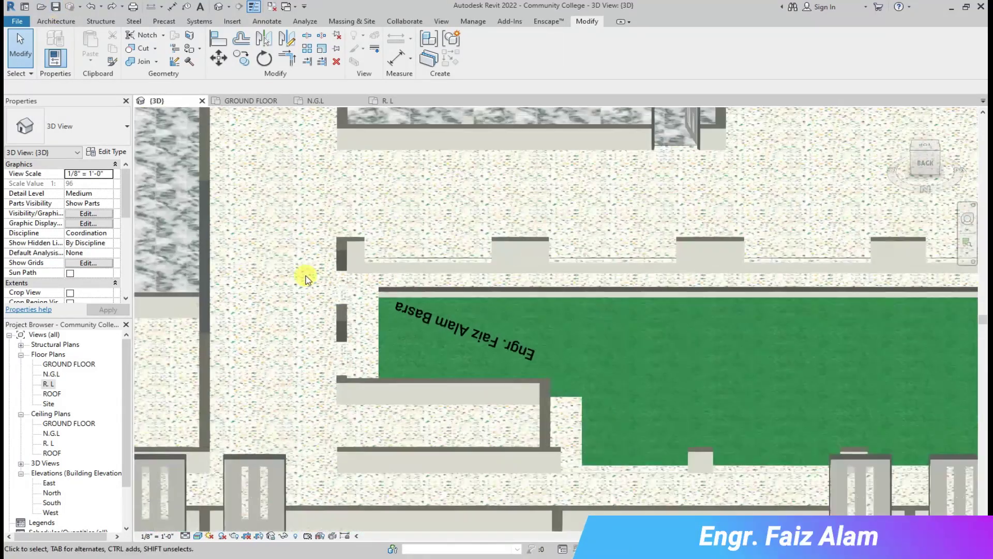
scroll(303, 277, up, 1)
scroll(641, 271, up, 2)
scroll(640, 271, up, 2)
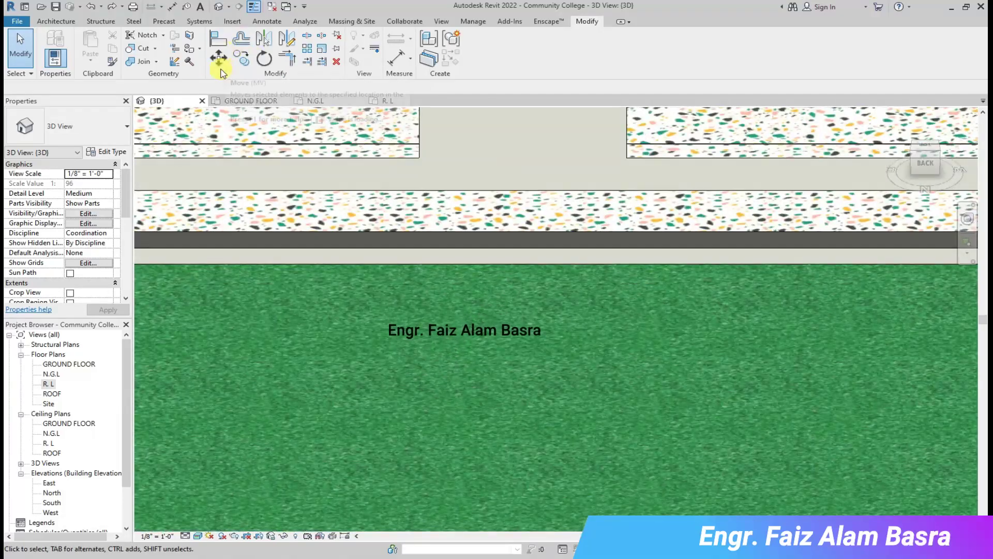
click(202, 48)
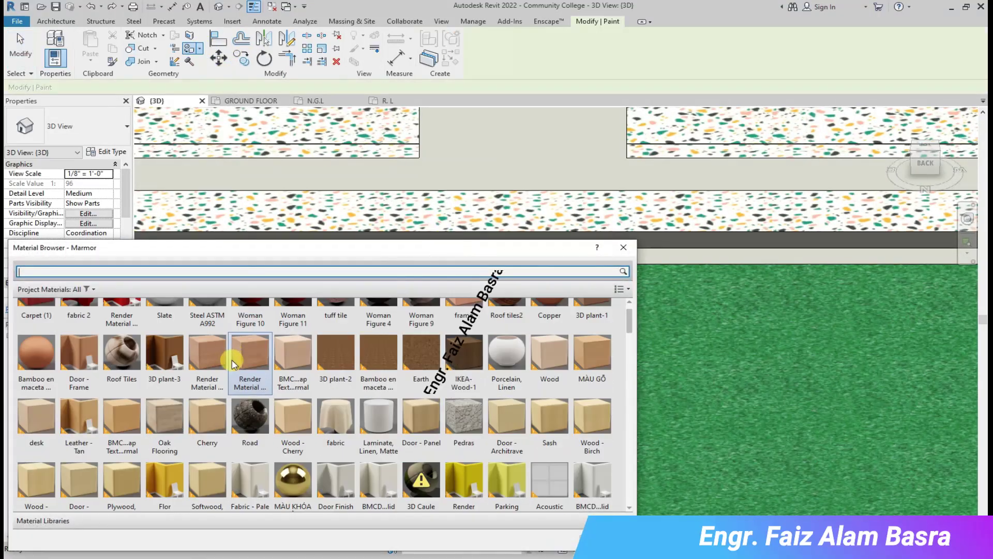
scroll(252, 405, up, 1)
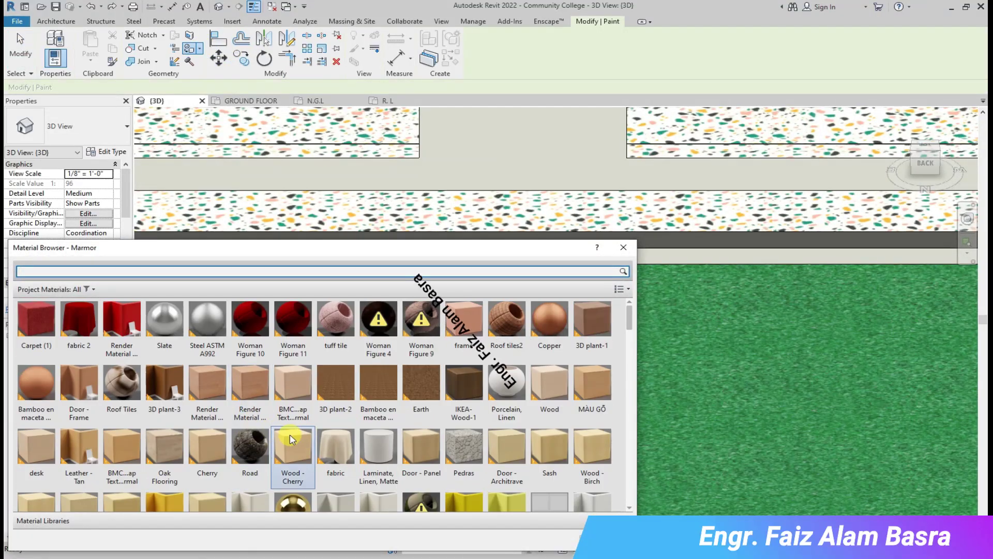
scroll(219, 433, down, 3)
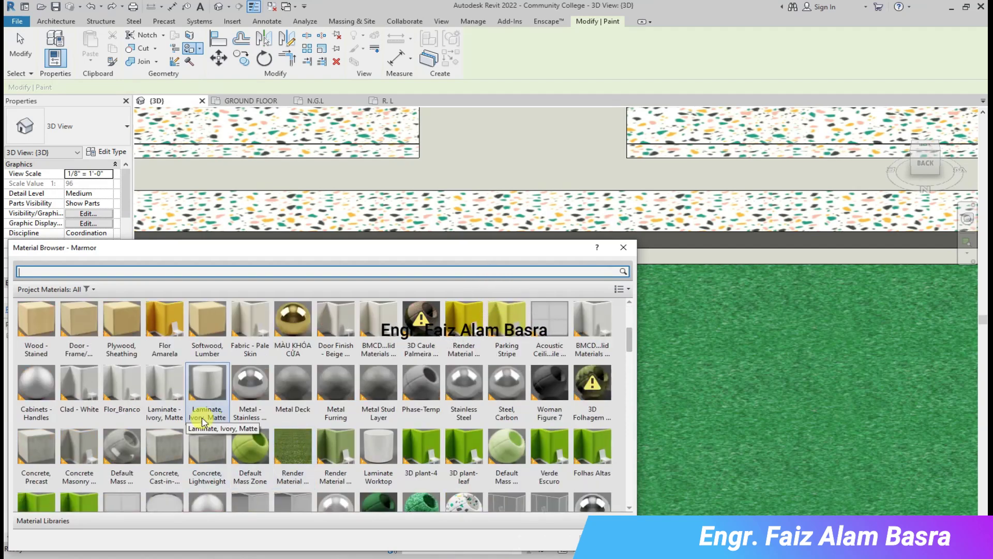
scroll(210, 421, up, 3)
scroll(321, 465, down, 3)
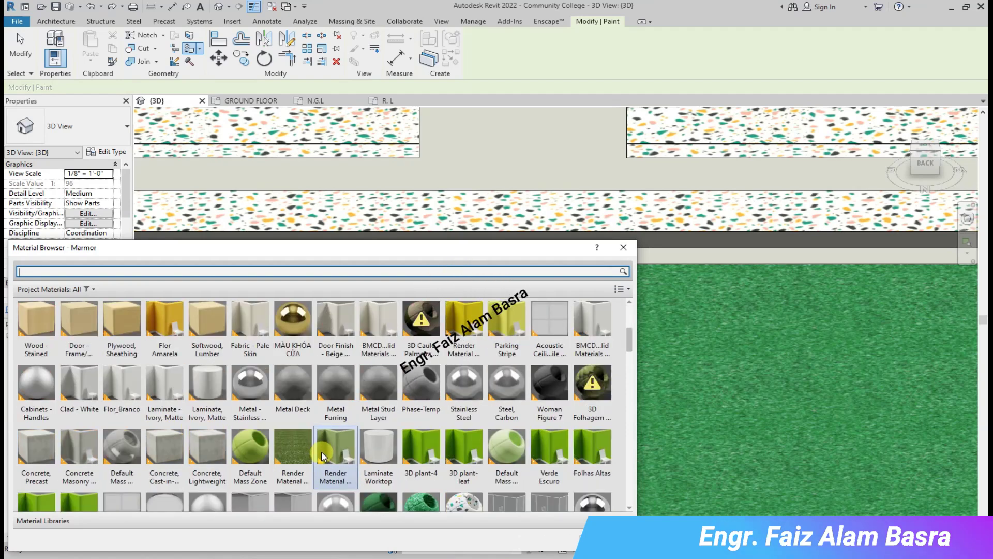
click(76, 397)
drag(259, 247, 249, 526)
scroll(456, 238, up, 3)
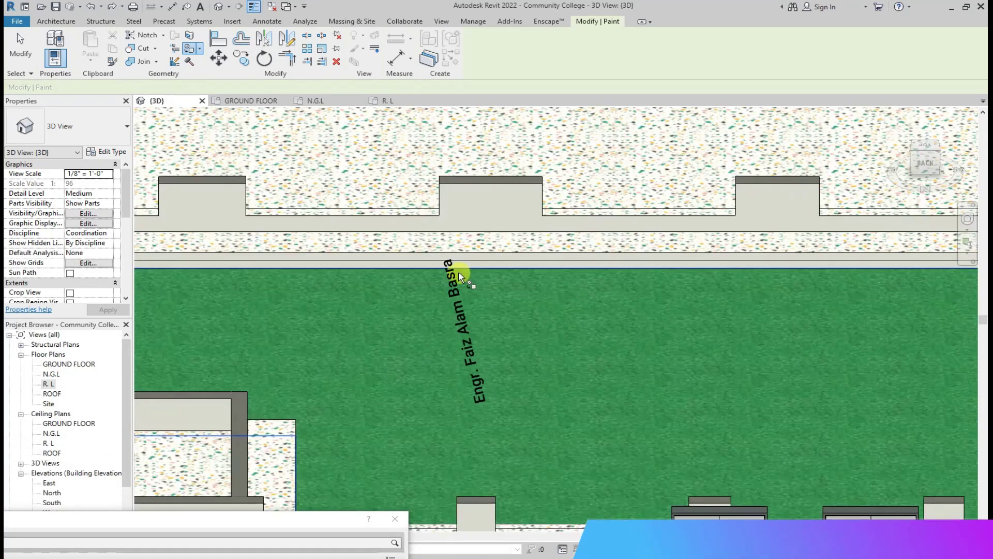
scroll(938, 316, up, 3)
scroll(655, 321, down, 2)
scroll(654, 320, down, 2)
click(900, 117)
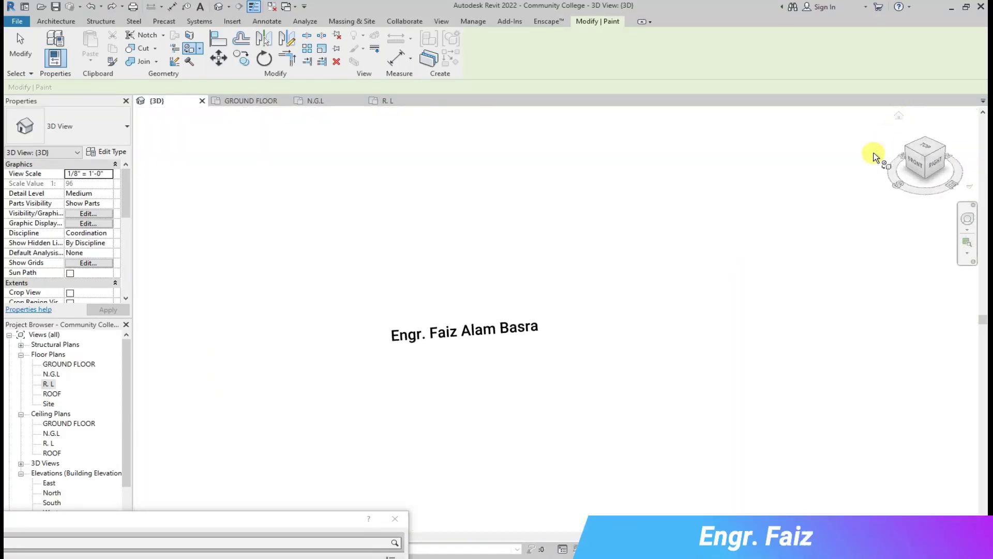
scroll(450, 244, up, 5)
scroll(593, 173, up, 2)
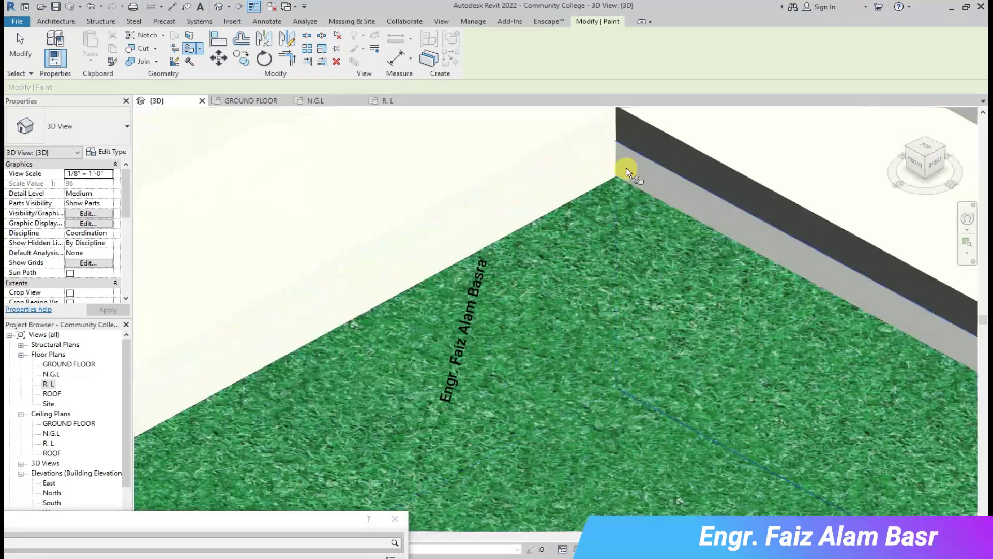
scroll(399, 178, down, 3)
scroll(791, 452, up, 3)
scroll(700, 395, up, 2)
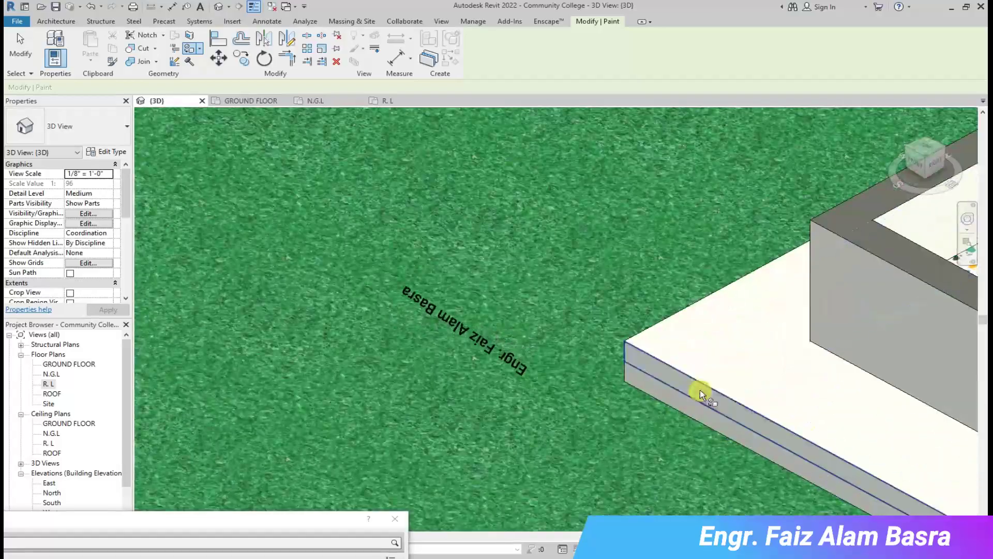
scroll(652, 341, down, 3)
shift+middle_drag(765, 377, 421, 238)
scroll(421, 237, up, 4)
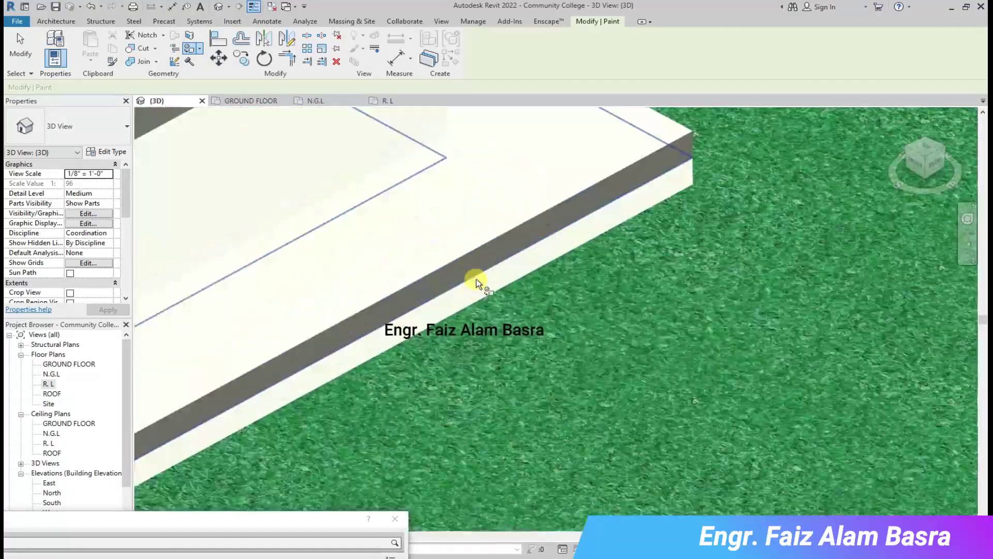
scroll(476, 309, down, 3)
shift+middle_drag(475, 309, 607, 400)
scroll(514, 208, up, 4)
shift+middle_drag(514, 208, 492, 295)
scroll(507, 252, down, 3)
scroll(566, 253, up, 3)
key(Escape)
scroll(489, 397, down, 2)
mouse_move(488, 397)
shift+middle_down()
mouse_move(519, 393)
mouse_move(506, 383)
shift+middle_up()
scroll(506, 384, up, 2)
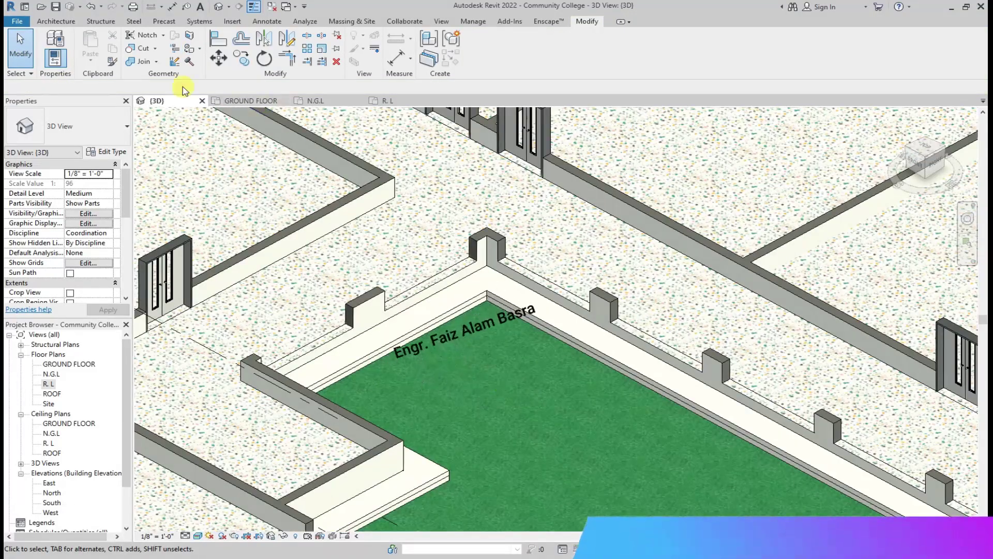
click(189, 49)
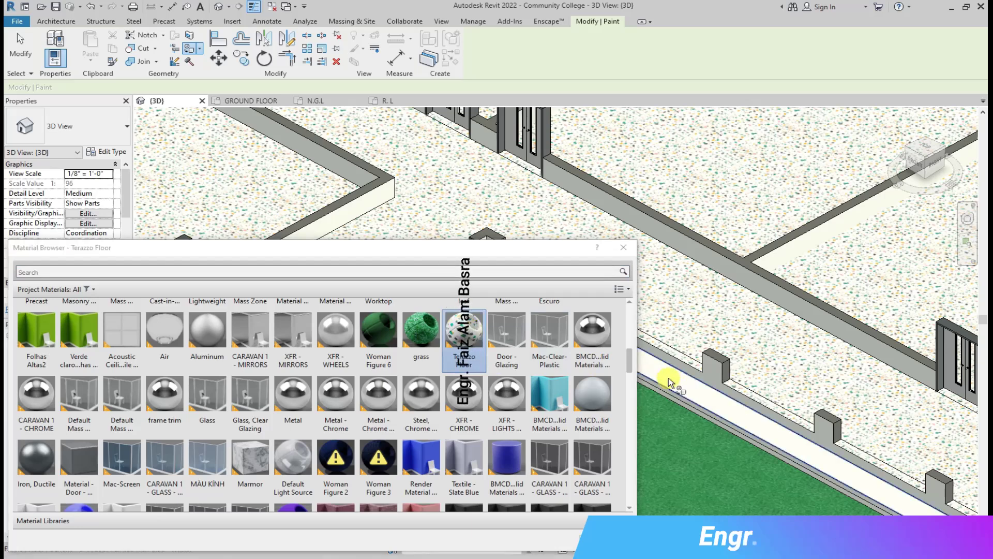
scroll(455, 368, up, 1)
key(Escape)
scroll(476, 412, down, 3)
scroll(398, 310, up, 5)
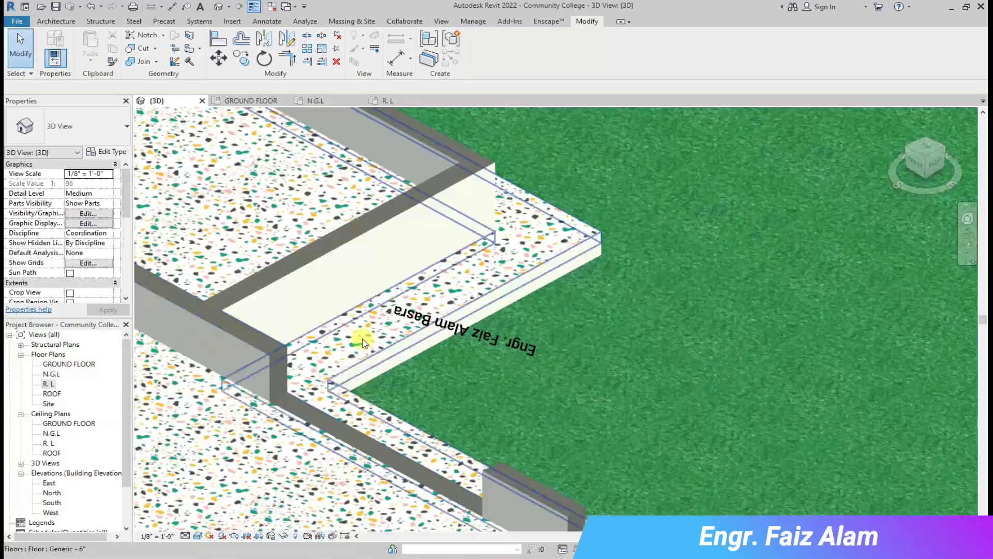
click(189, 48)
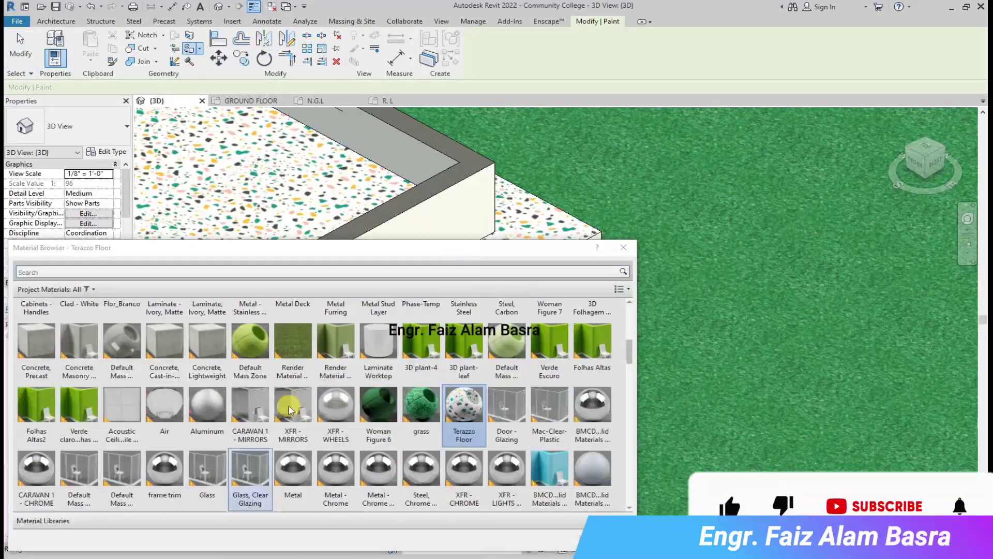
drag(362, 248, 130, 491)
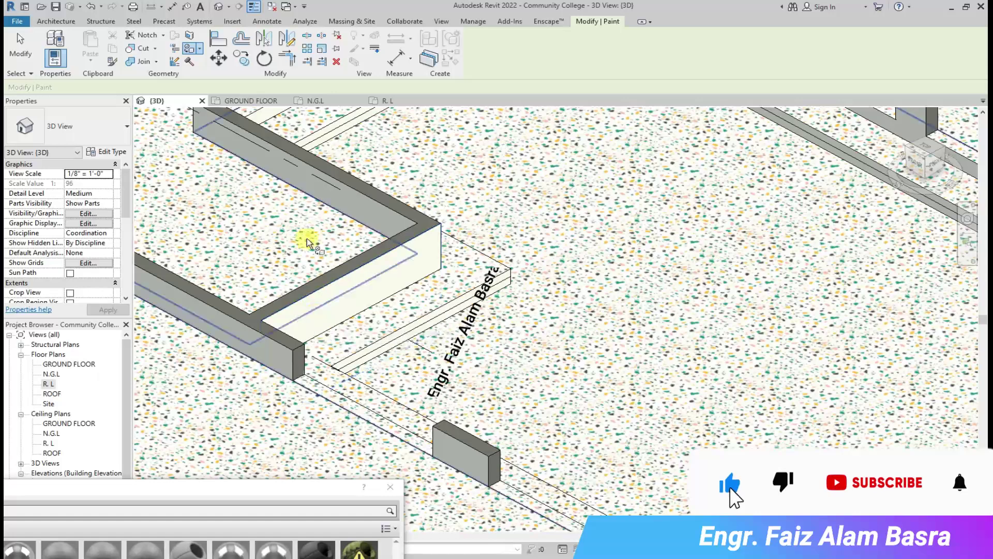
click(92, 7)
scroll(511, 378, down, 5)
scroll(454, 443, down, 2)
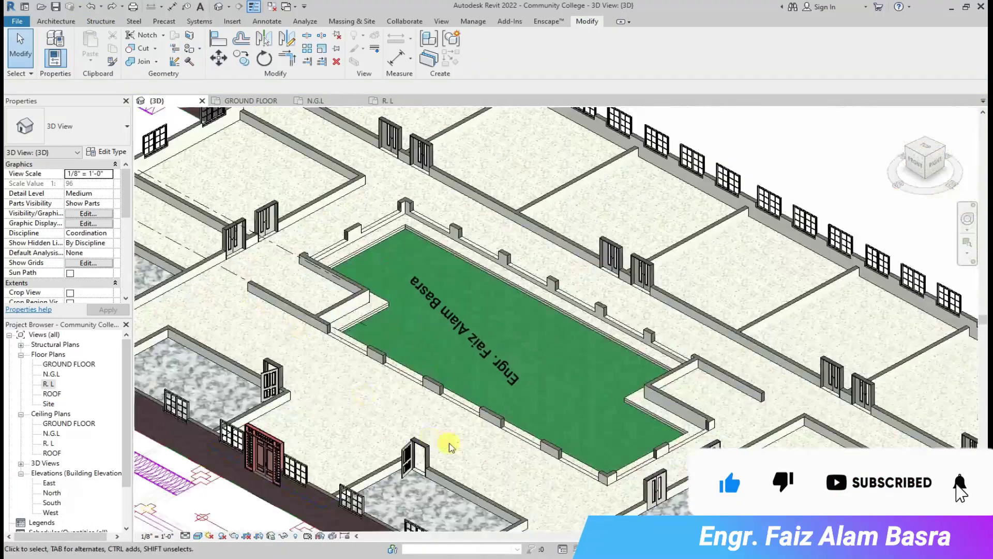
scroll(496, 351, down, 2)
scroll(393, 300, up, 2)
scroll(377, 222, up, 3)
scroll(388, 177, up, 2)
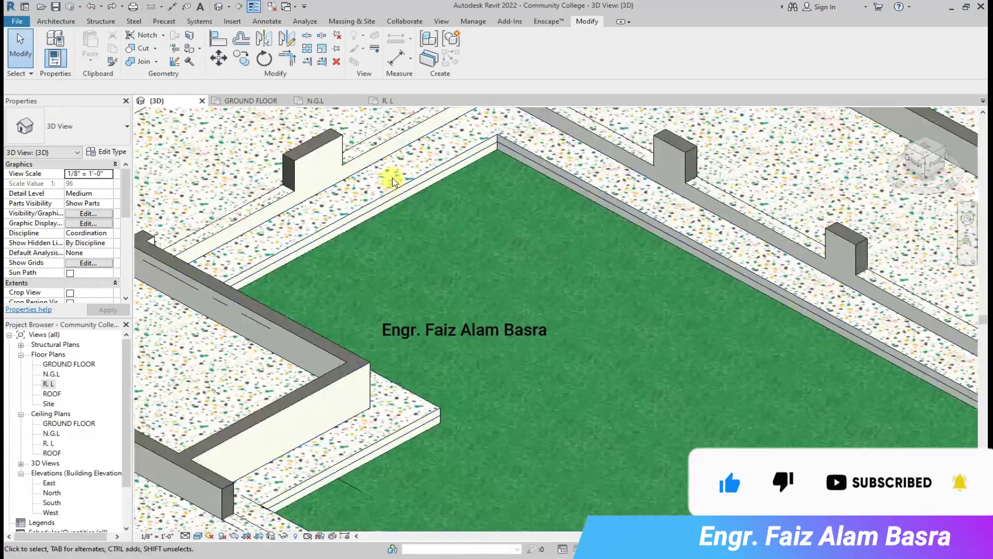
scroll(388, 195, up, 2)
click(212, 65)
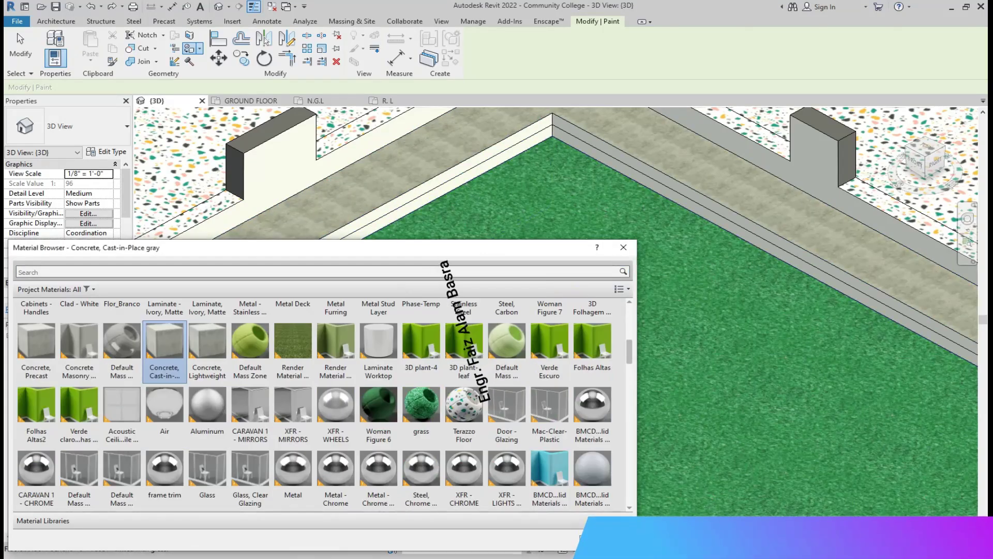
key(Escape)
scroll(388, 200, down, 3)
scroll(355, 189, down, 2)
scroll(797, 383, up, 3)
scroll(796, 383, down, 2)
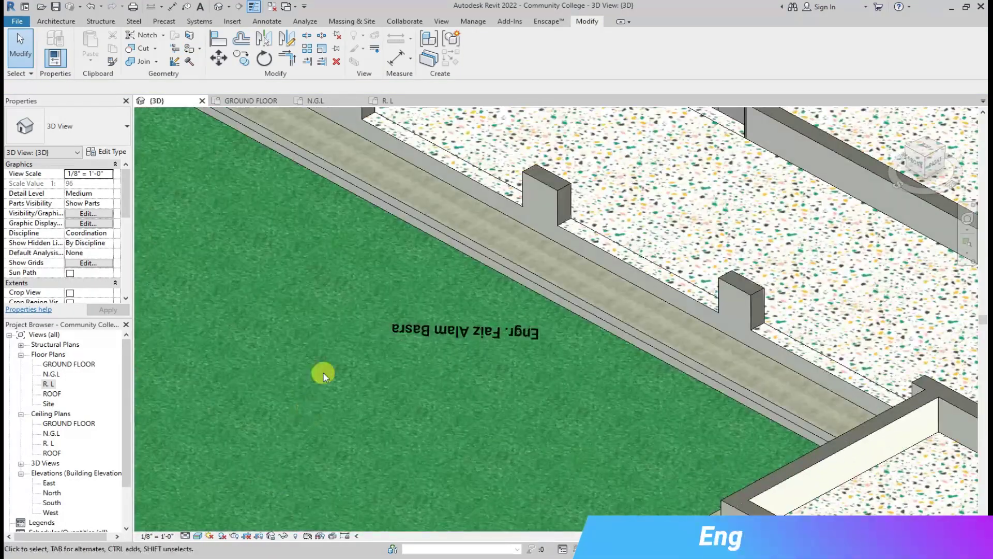
scroll(323, 371, down, 3)
scroll(656, 251, down, 1)
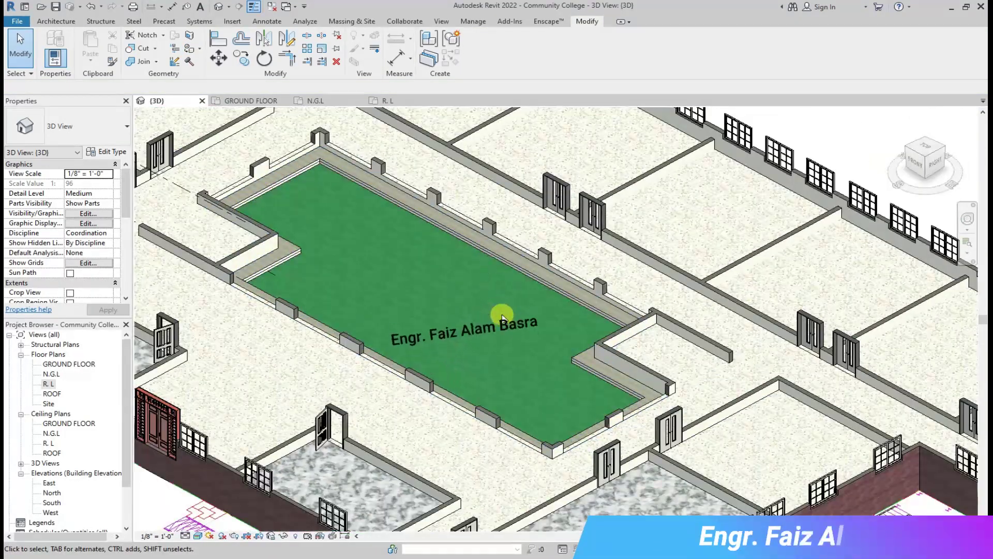
Switch from the 3D courtyard view to the GROUND FLOOR plan and zoom in on it.
scroll(521, 328, down, 3)
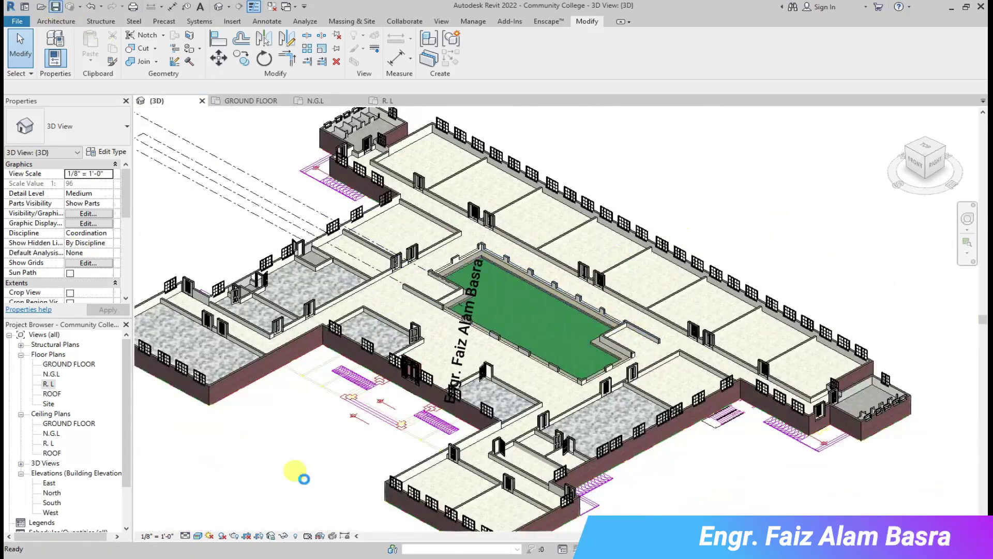
scroll(439, 279, up, 3)
scroll(594, 277, down, 3)
scroll(665, 443, up, 1)
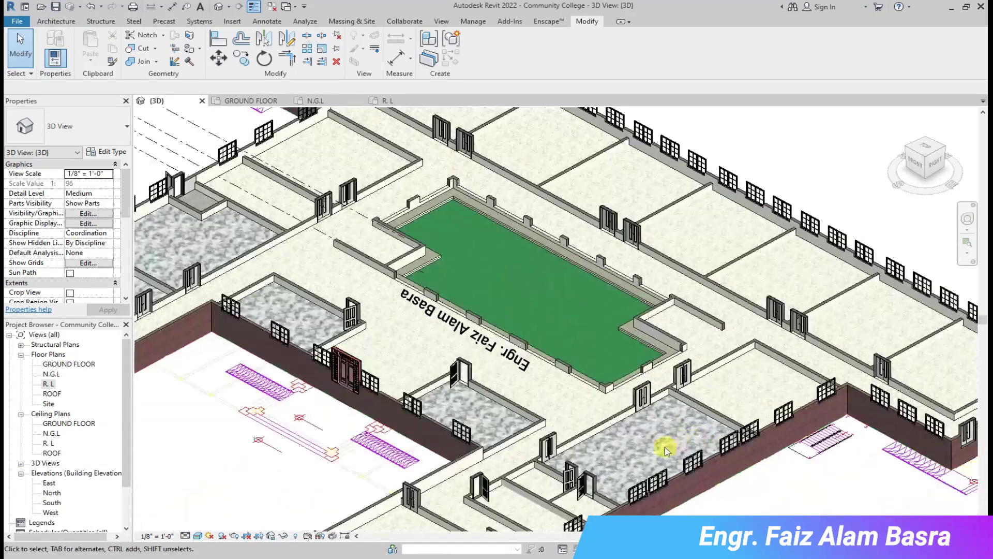
scroll(647, 431, up, 2)
scroll(652, 428, down, 1)
scroll(465, 365, down, 3)
scroll(454, 381, up, 2)
scroll(505, 345, up, 2)
scroll(505, 345, down, 3)
scroll(546, 354, up, 1)
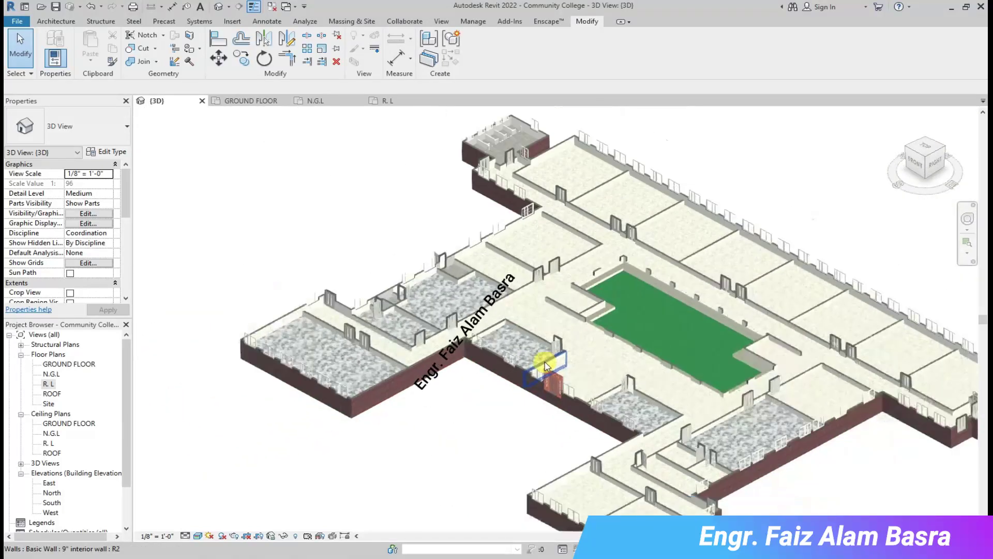
scroll(574, 341, up, 2)
click(251, 101)
scroll(507, 368, down, 2)
scroll(199, 190, up, 2)
scroll(439, 259, up, 1)
scroll(492, 231, up, 1)
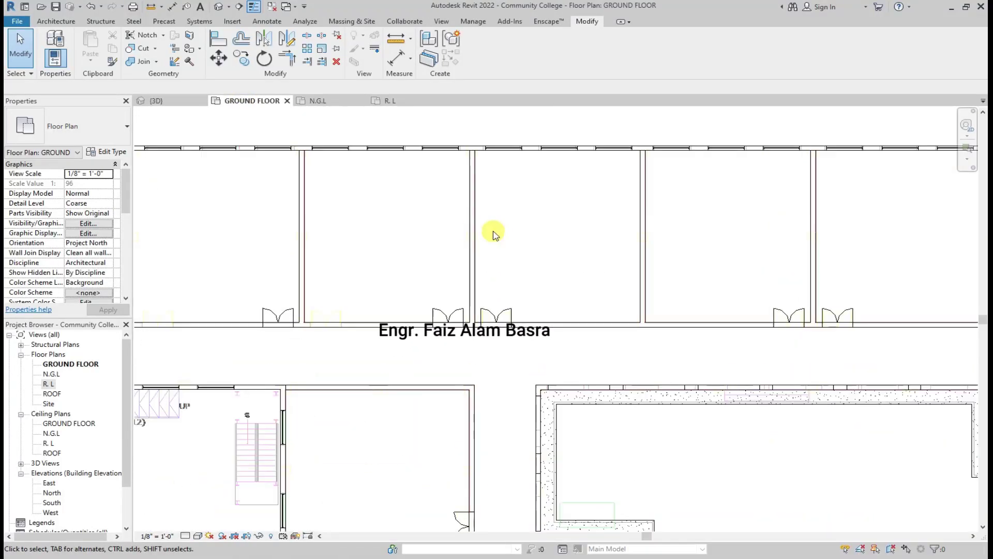
click(56, 21)
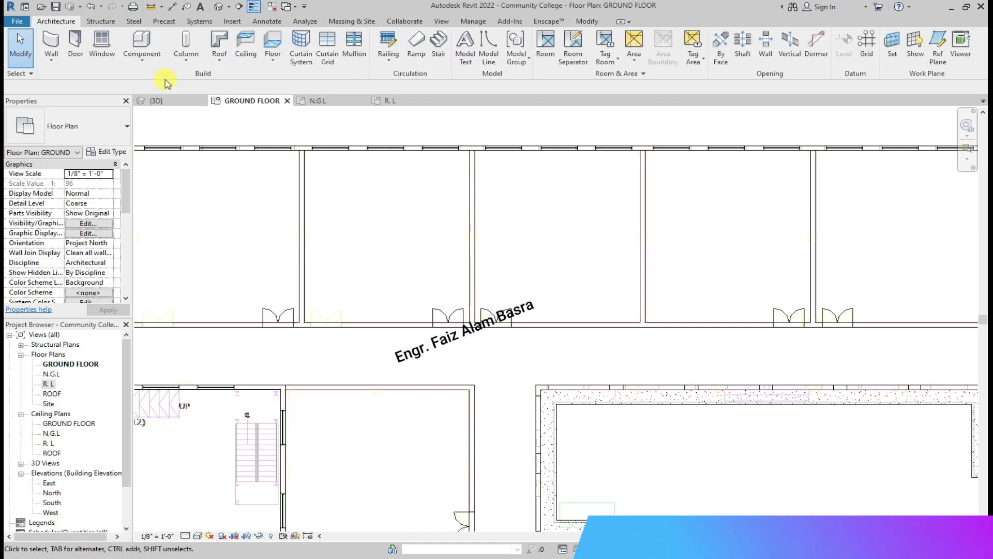
Start placing a component and choose the Asian_Toilet type.
click(141, 59)
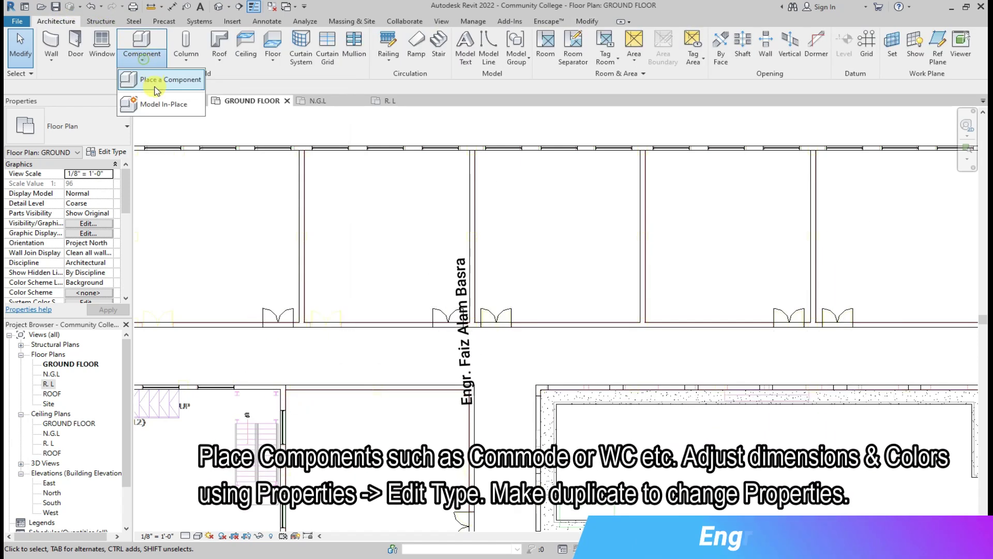
click(175, 75)
click(127, 125)
scroll(86, 193, down, 3)
scroll(85, 193, down, 1)
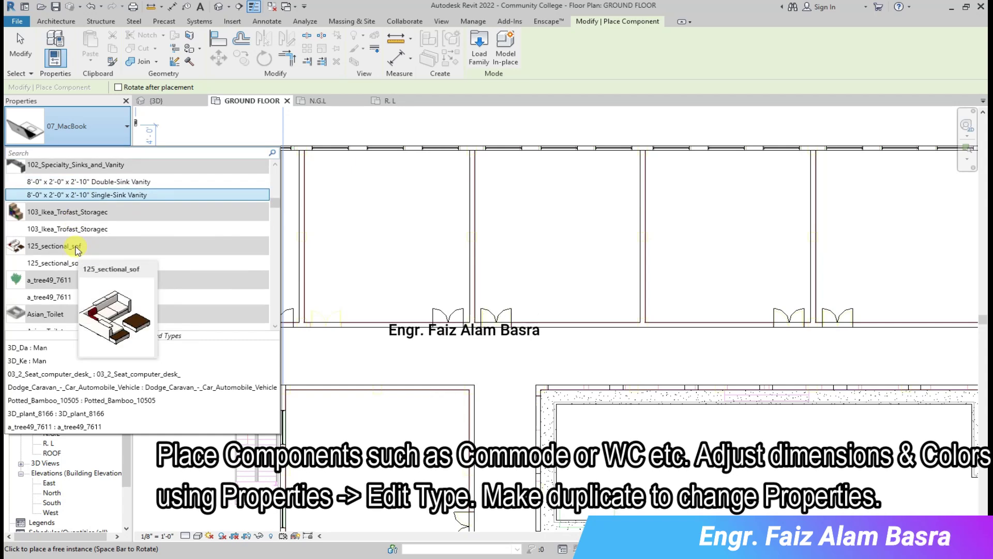
scroll(65, 258, down, 2)
click(52, 304)
scroll(177, 277, down, 3)
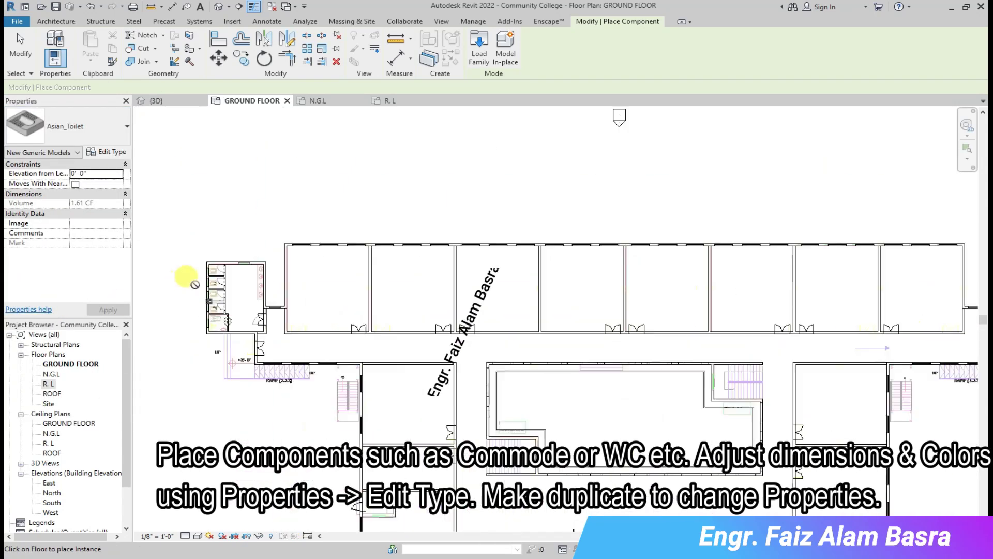
scroll(255, 222, up, 3)
scroll(251, 224, up, 2)
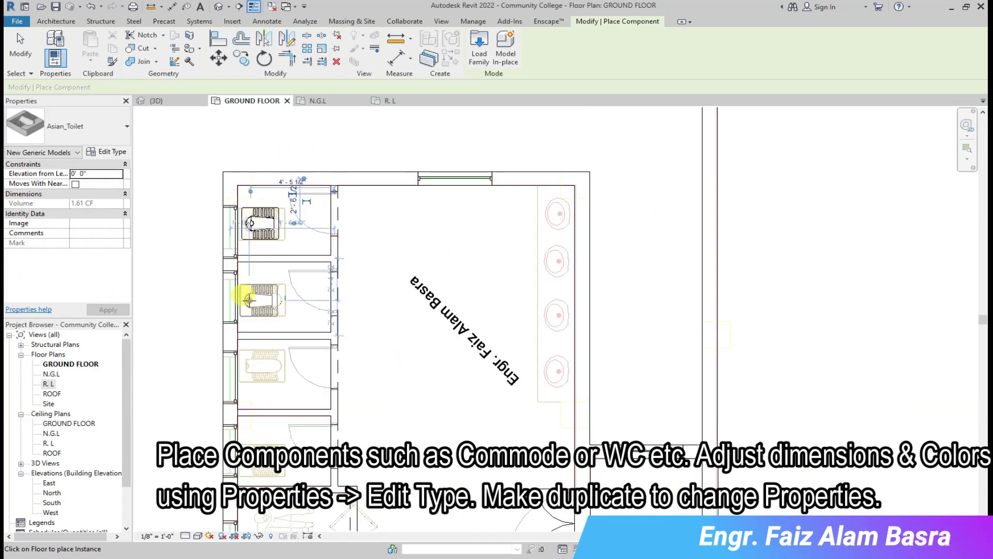
Place Asian_Toilet fixtures in the washroom cubicles and finish placement.
click(249, 368)
click(250, 459)
scroll(270, 215, down, 3)
scroll(271, 406, up, 2)
scroll(266, 317, up, 2)
scroll(258, 286, up, 2)
scroll(258, 286, down, 3)
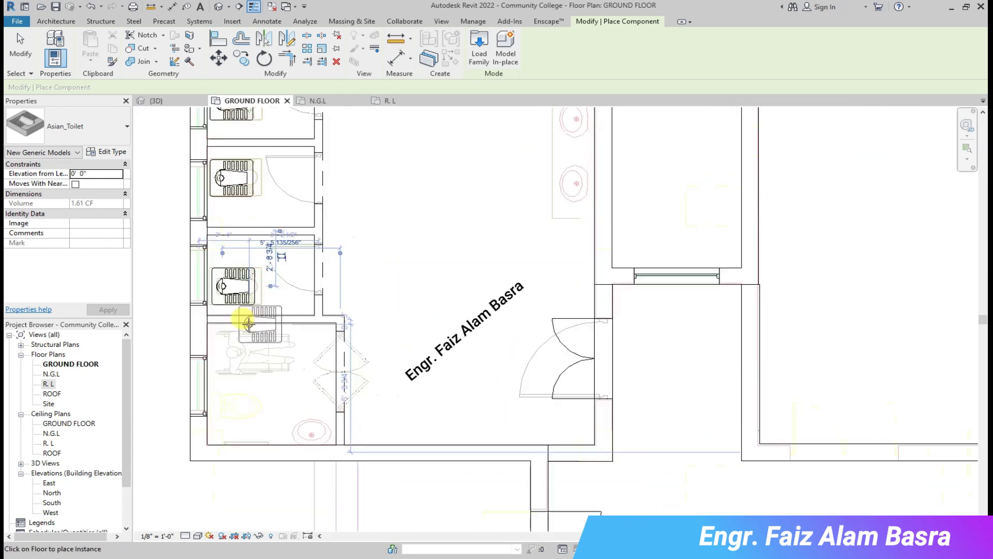
click(21, 42)
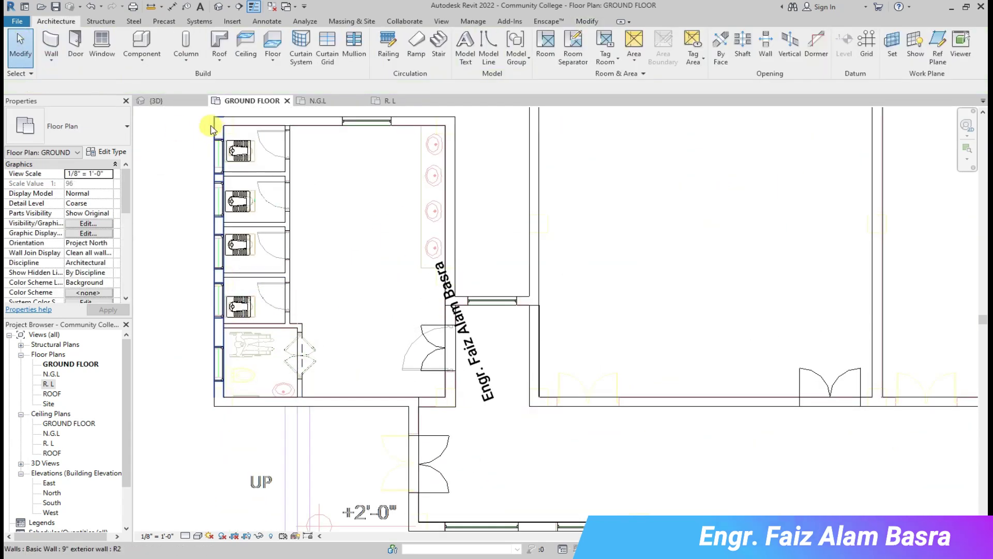
drag(267, 334, 269, 331)
click(515, 46)
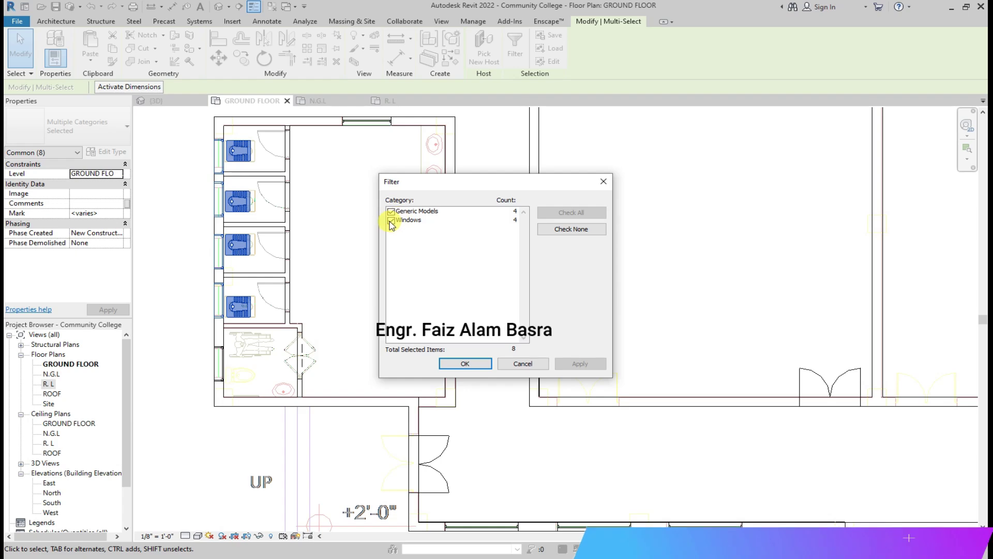
click(465, 364)
scroll(178, 262, down, 3)
key(Escape)
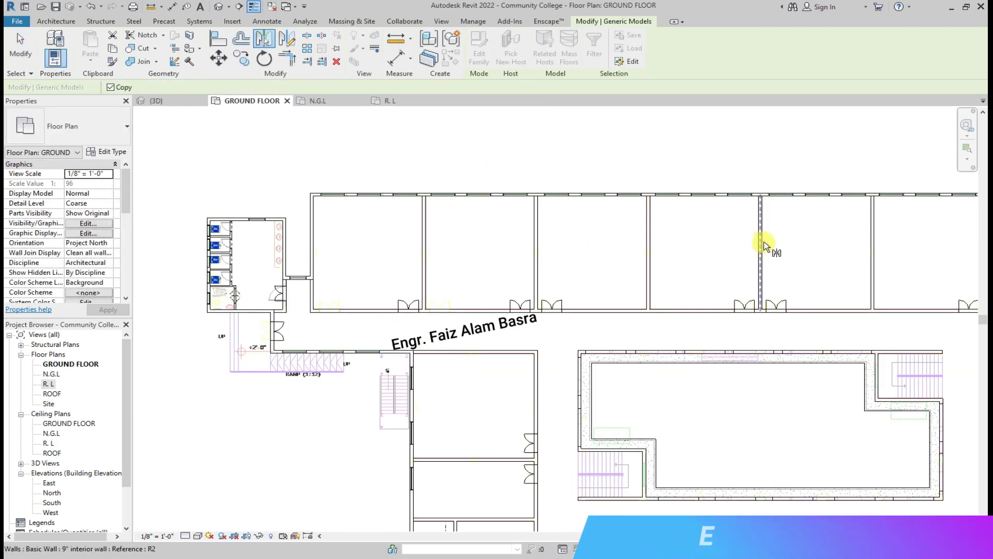
scroll(758, 228, up, 4)
click(758, 229)
click(155, 100)
scroll(262, 182, down, 3)
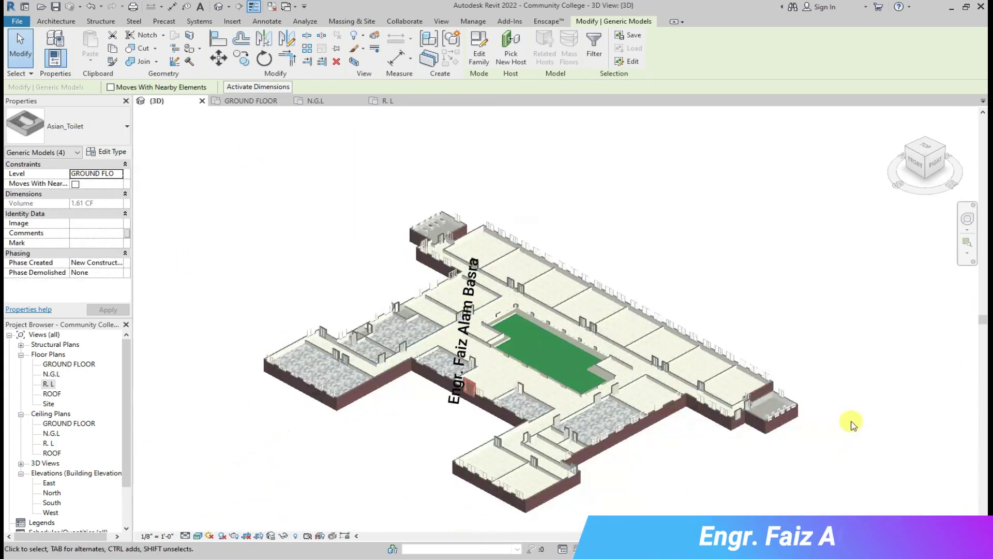
scroll(827, 414, up, 5)
scroll(812, 404, down, 3)
scroll(437, 189, down, 1)
scroll(437, 181, up, 3)
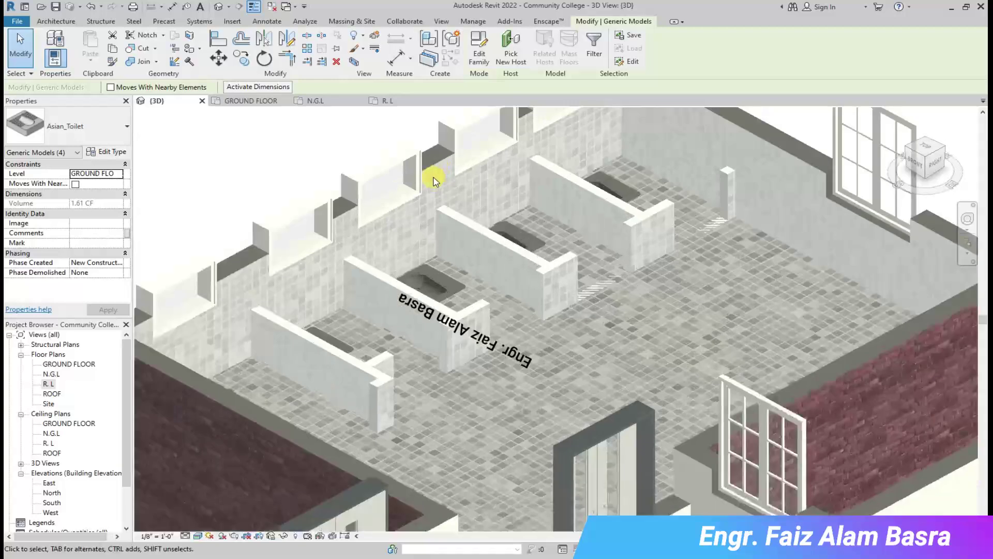
scroll(543, 403, up, 2)
scroll(382, 365, down, 2)
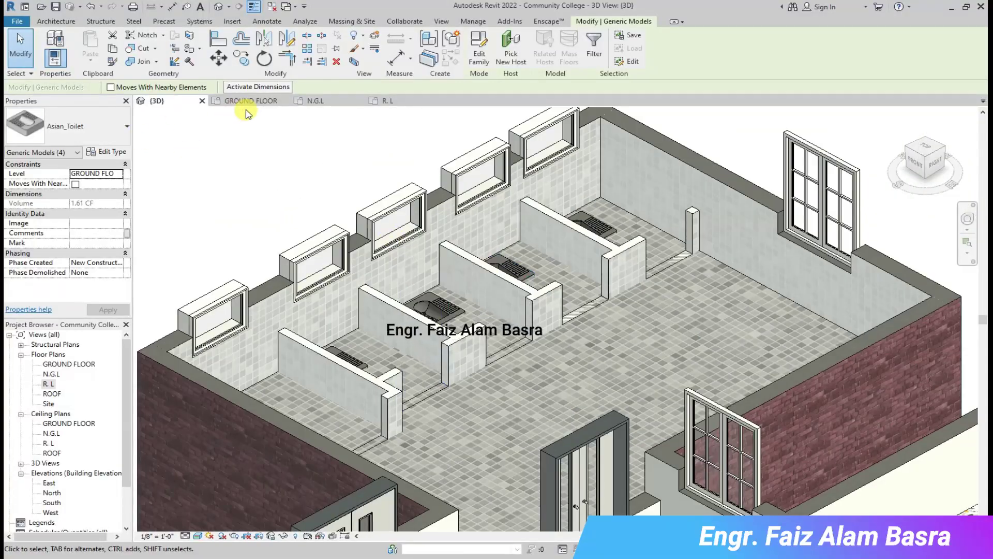
click(248, 101)
scroll(339, 182, up, 3)
scroll(203, 181, up, 2)
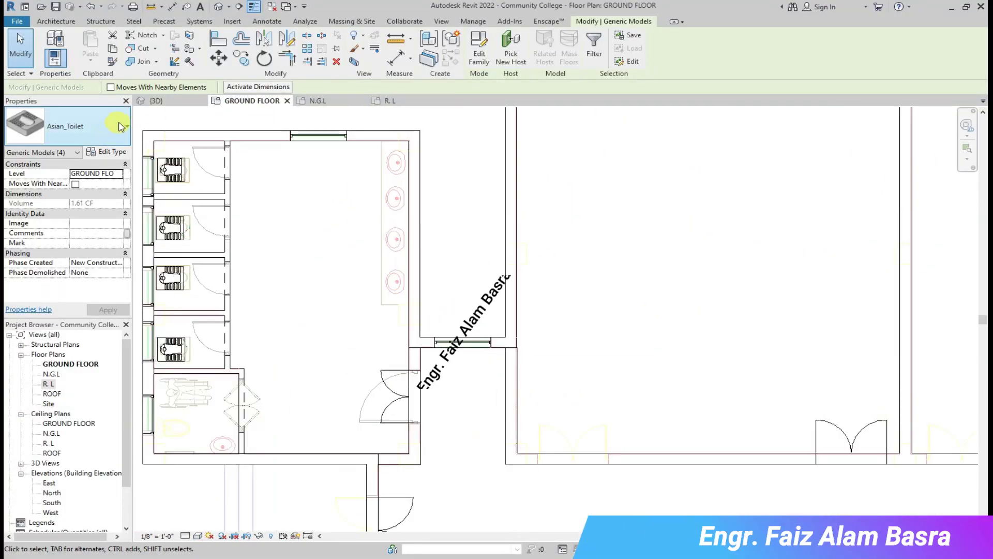
click(125, 132)
scroll(111, 210, down, 5)
scroll(113, 250, down, 2)
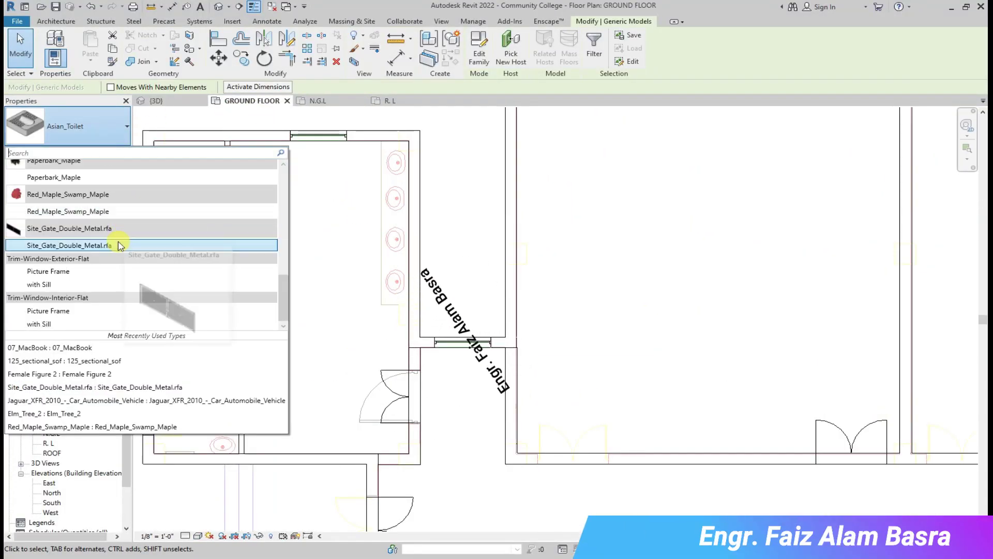
scroll(115, 245, up, 3)
scroll(116, 248, up, 2)
scroll(104, 228, up, 2)
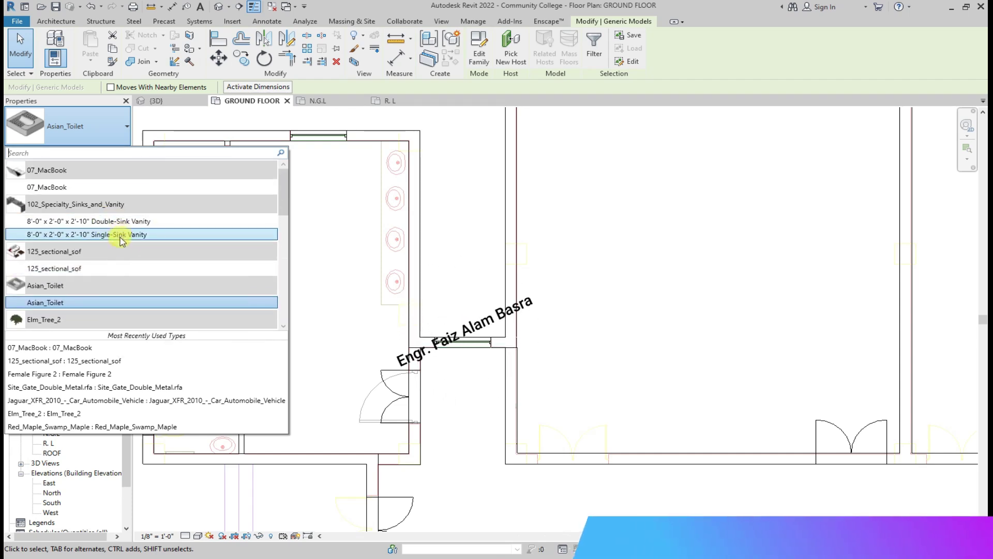
click(110, 237)
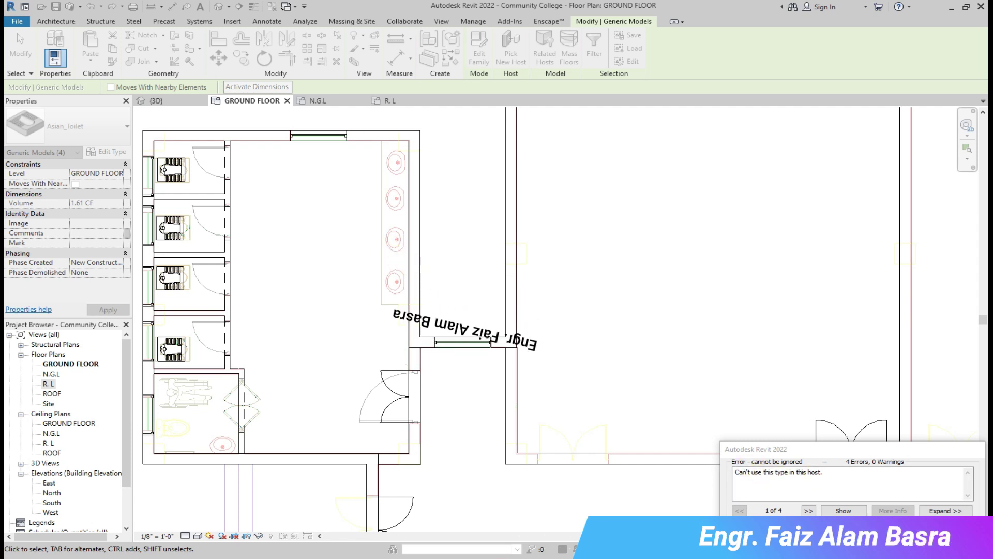
key(Escape)
click(341, 235)
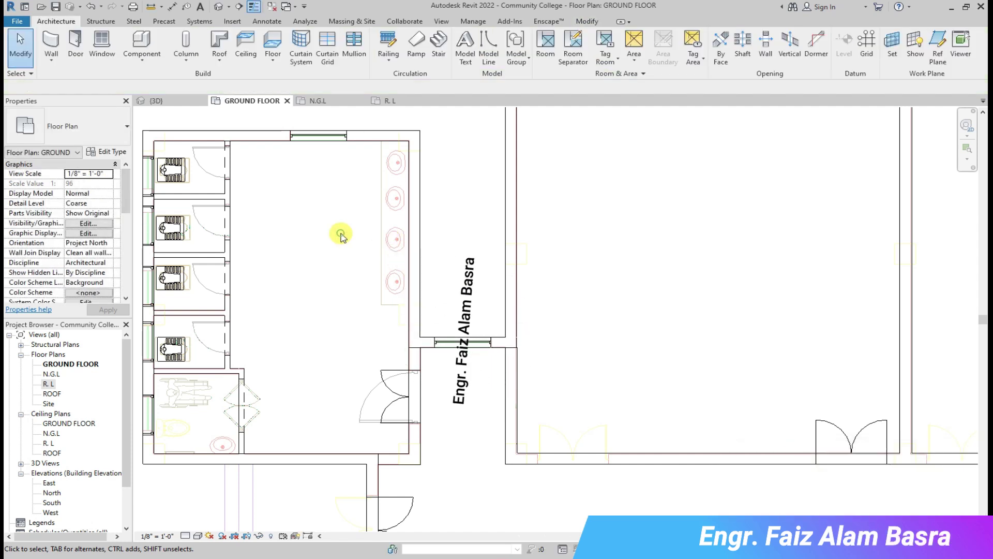
Place a Toilet-Domestic-3D component against the wall of the lower accessible washroom.
click(141, 43)
click(127, 127)
scroll(155, 202, down, 5)
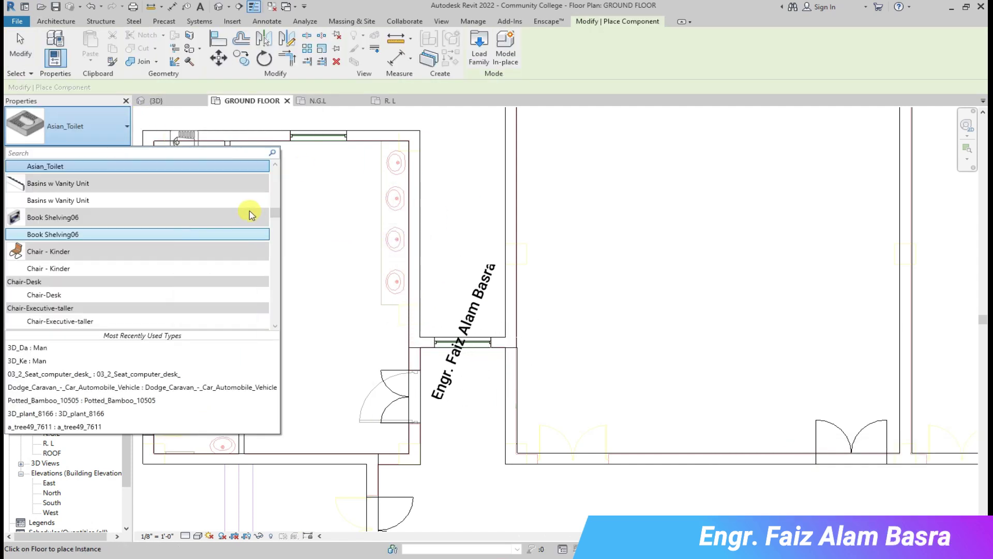
scroll(217, 218, down, 5)
scroll(207, 225, down, 3)
scroll(213, 228, down, 5)
scroll(212, 228, down, 5)
scroll(279, 248, down, 3)
scroll(278, 330, down, 5)
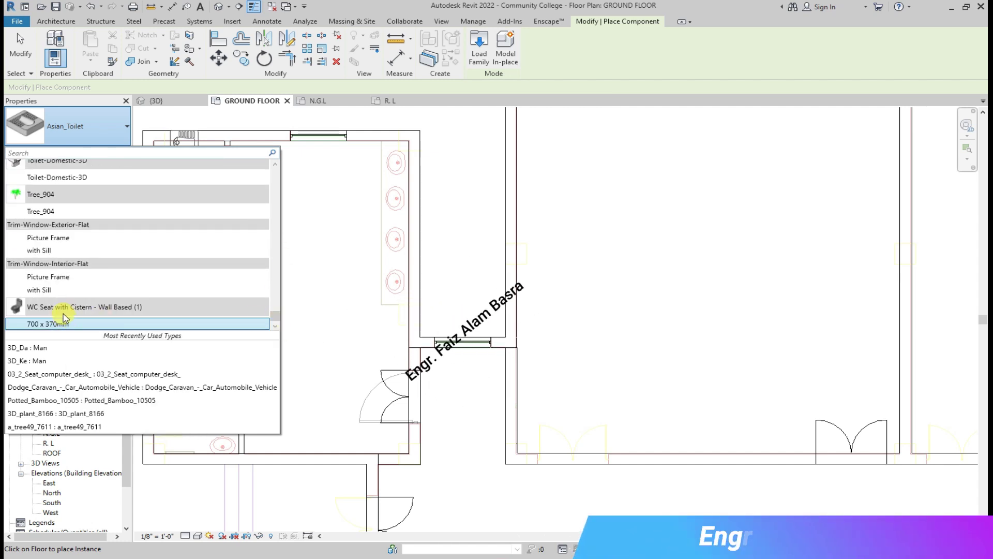
scroll(57, 259, up, 1)
click(60, 224)
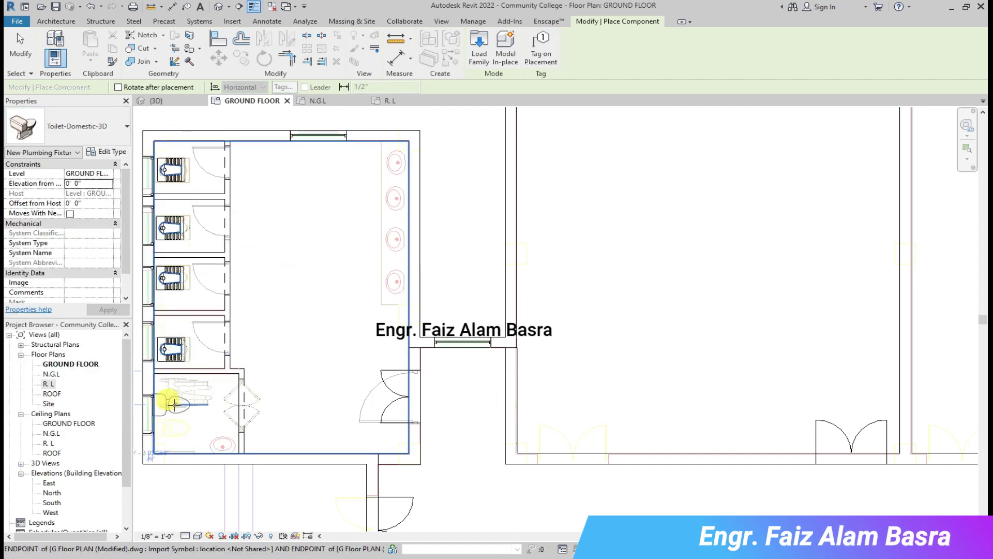
scroll(184, 424, up, 3)
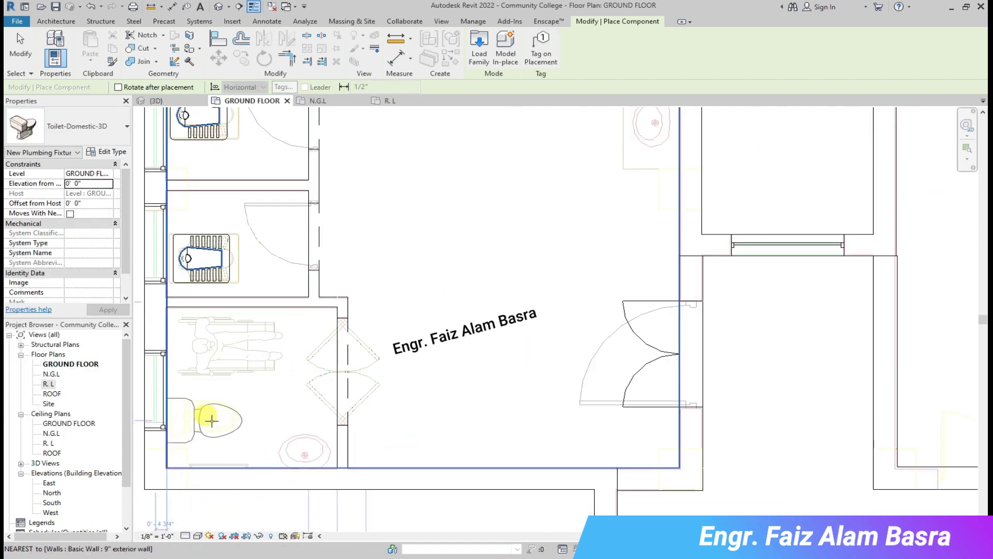
click(20, 55)
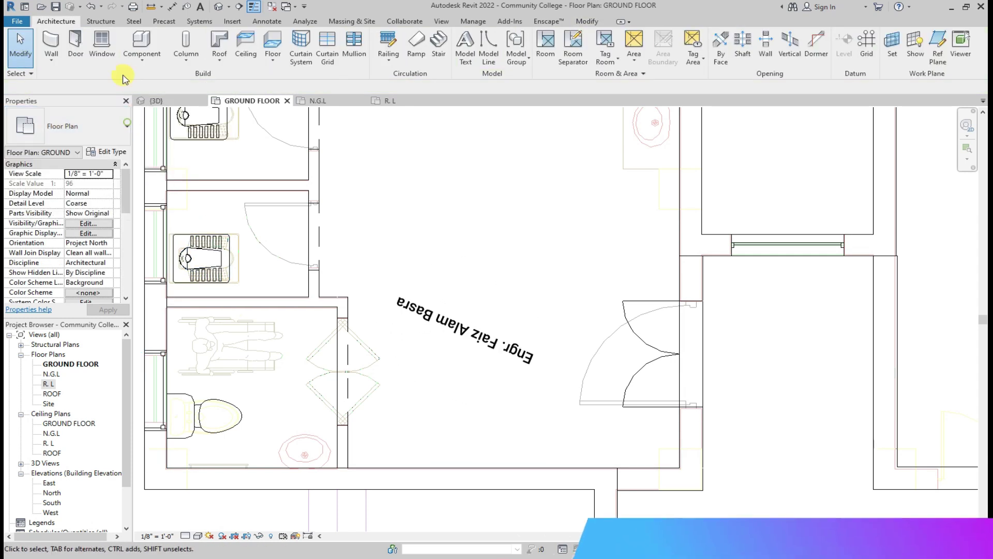
Start a component and pick the Basins w Vanity Unit type.
click(141, 45)
click(73, 126)
scroll(81, 233, up, 2)
scroll(81, 233, up, 2)
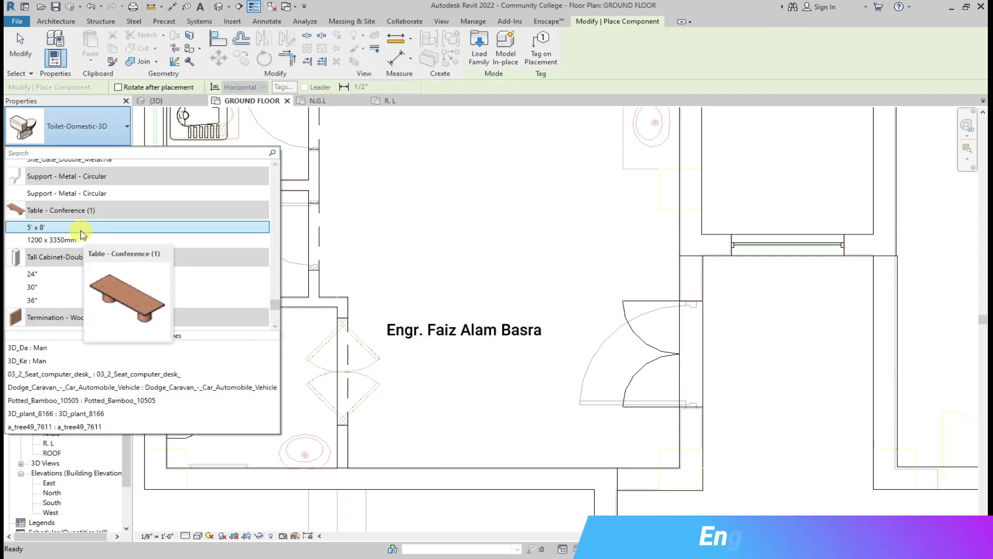
scroll(81, 233, up, 3)
scroll(81, 233, up, 3)
scroll(81, 233, up, 3)
scroll(82, 231, up, 3)
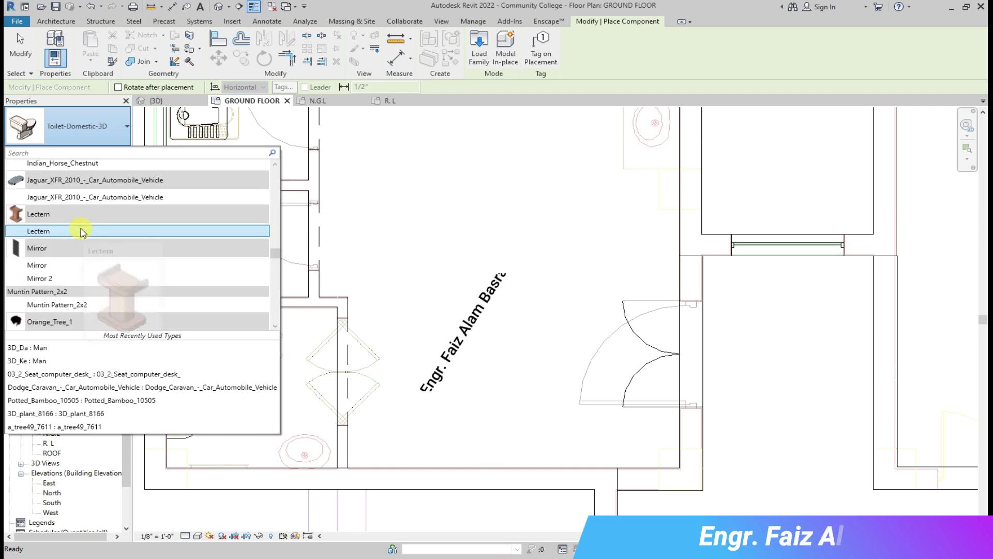
scroll(81, 231, up, 3)
scroll(82, 231, up, 3)
scroll(81, 231, up, 3)
scroll(82, 231, up, 3)
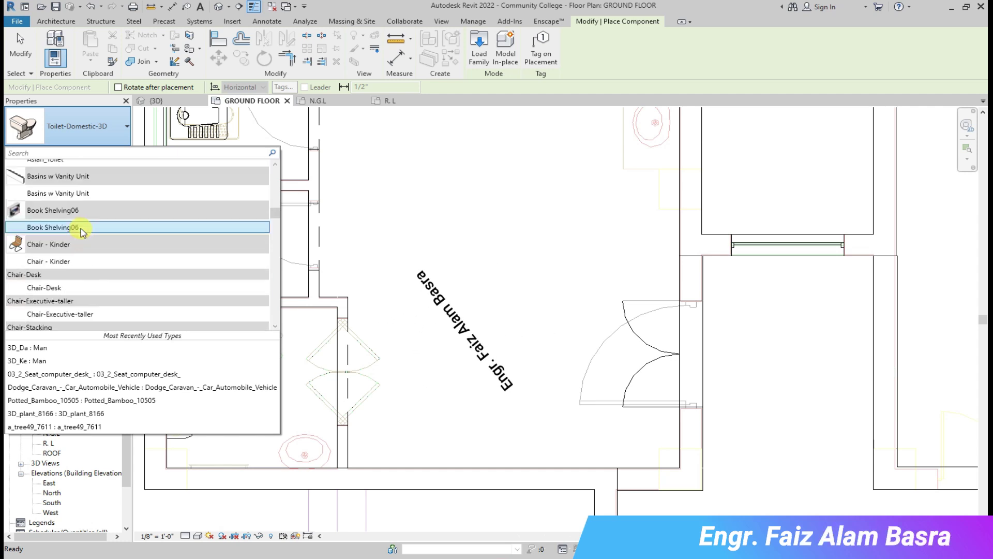
scroll(81, 231, up, 3)
scroll(80, 229, up, 3)
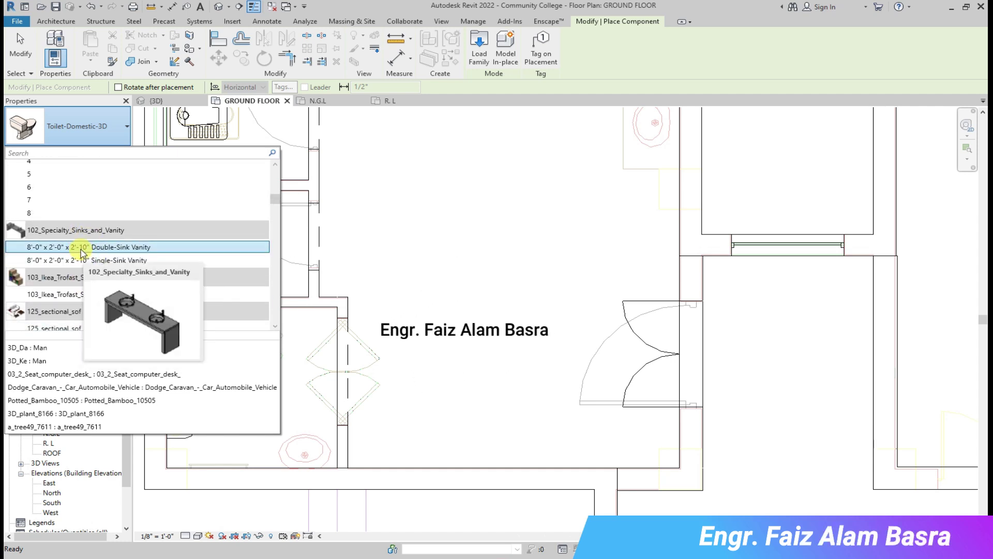
scroll(80, 251, up, 3)
scroll(77, 252, up, 2)
scroll(75, 251, up, 3)
scroll(71, 251, up, 3)
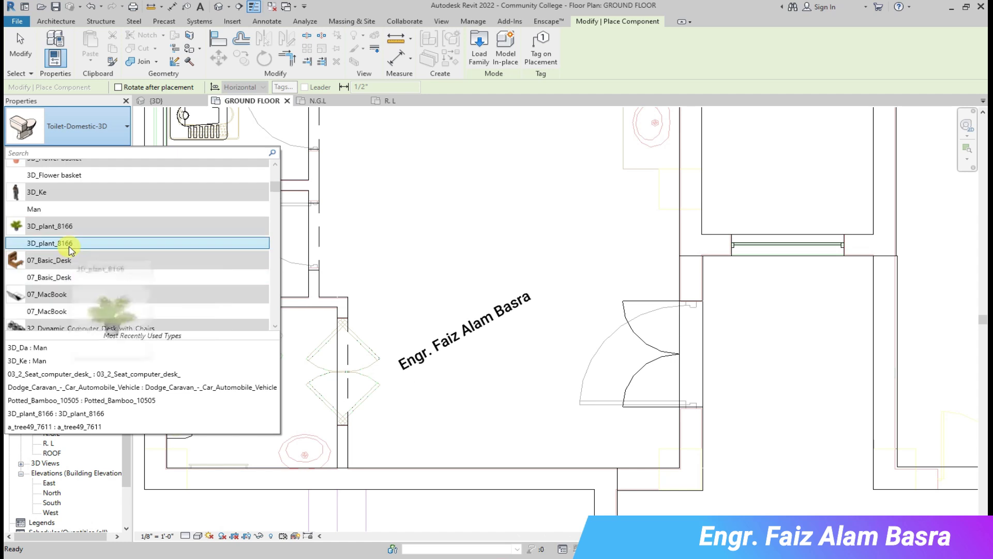
scroll(73, 248, up, 3)
scroll(72, 216, up, 1)
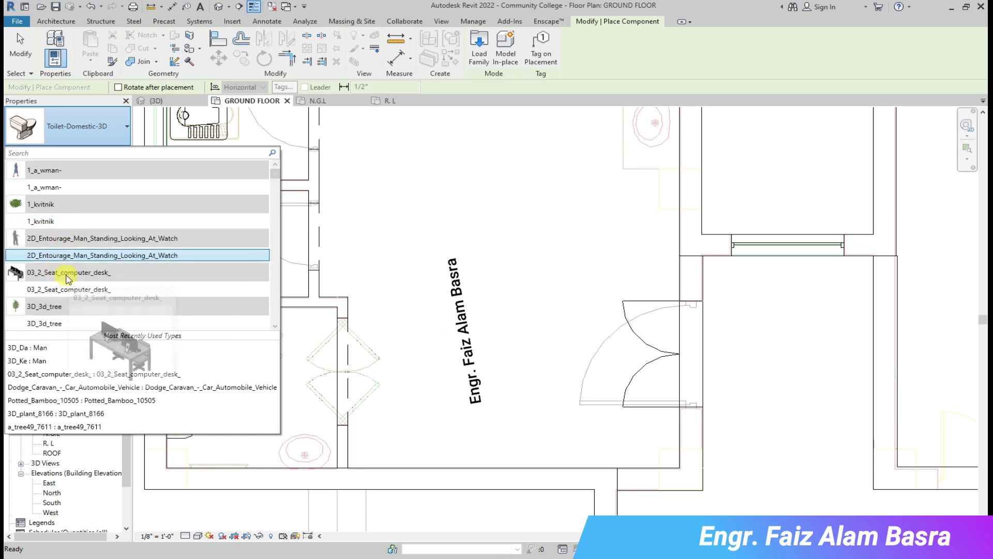
scroll(66, 287, down, 5)
scroll(65, 288, down, 1)
scroll(66, 289, down, 2)
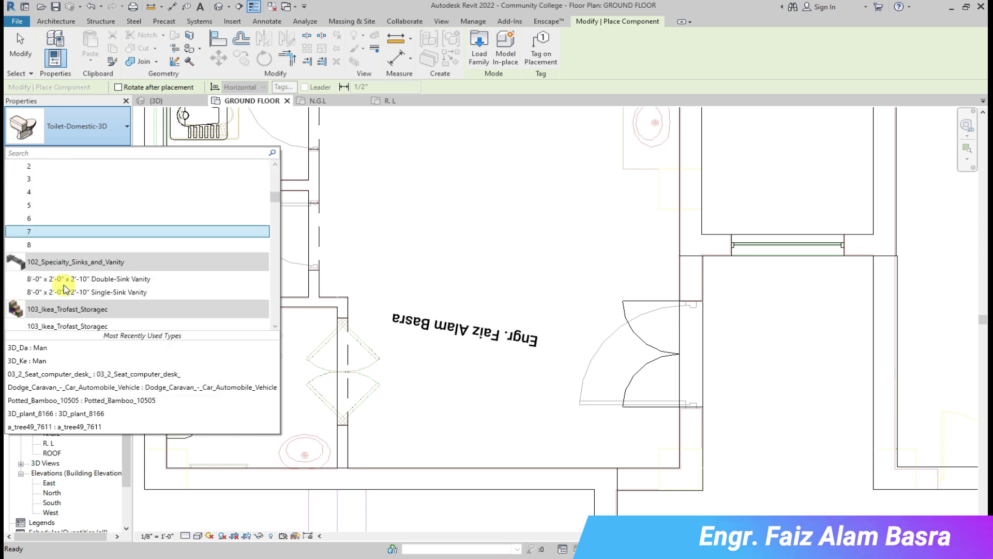
scroll(77, 284, down, 2)
scroll(78, 282, down, 5)
scroll(83, 233, up, 1)
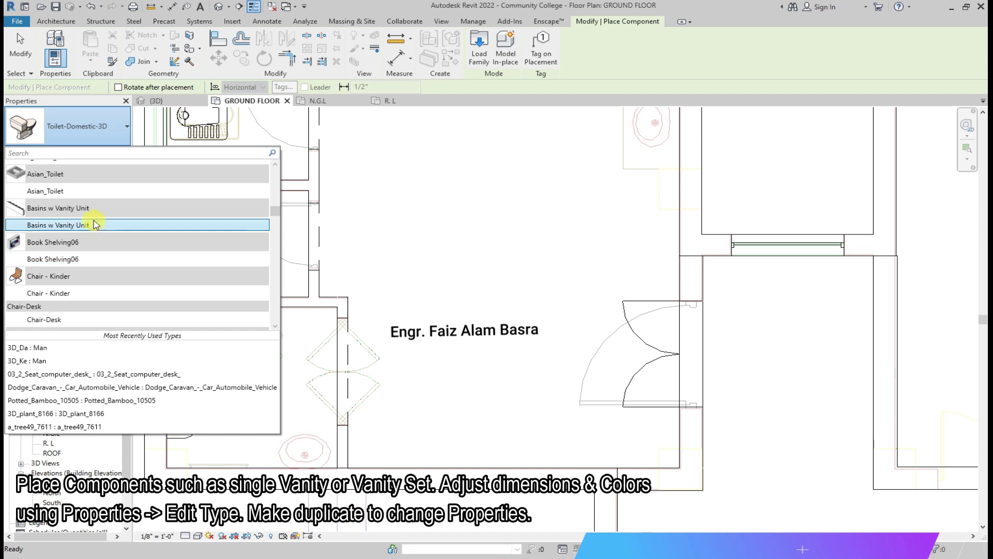
click(85, 224)
scroll(554, 261, down, 5)
Rotate the vanity, place it along the washroom's right wall, and view it in 3D.
key(space)
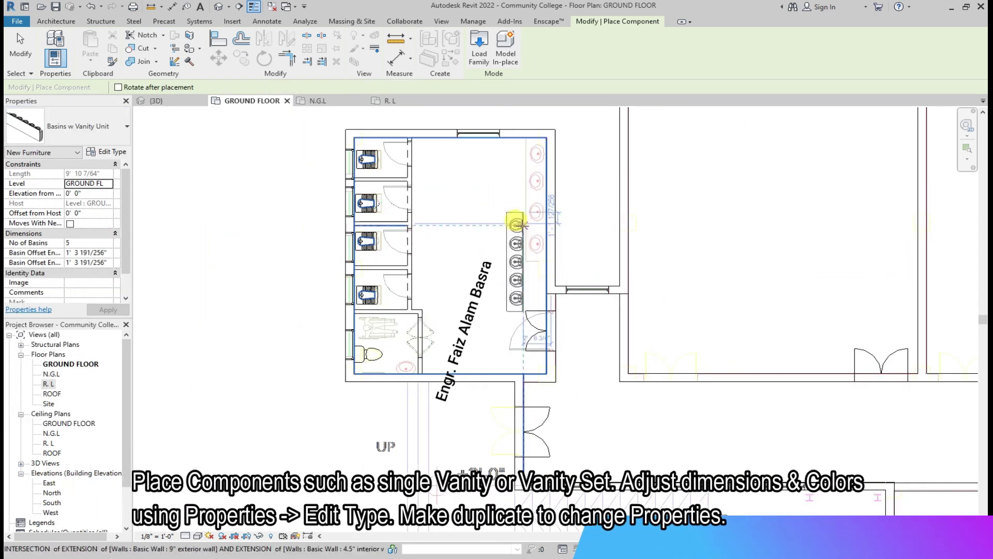
click(538, 151)
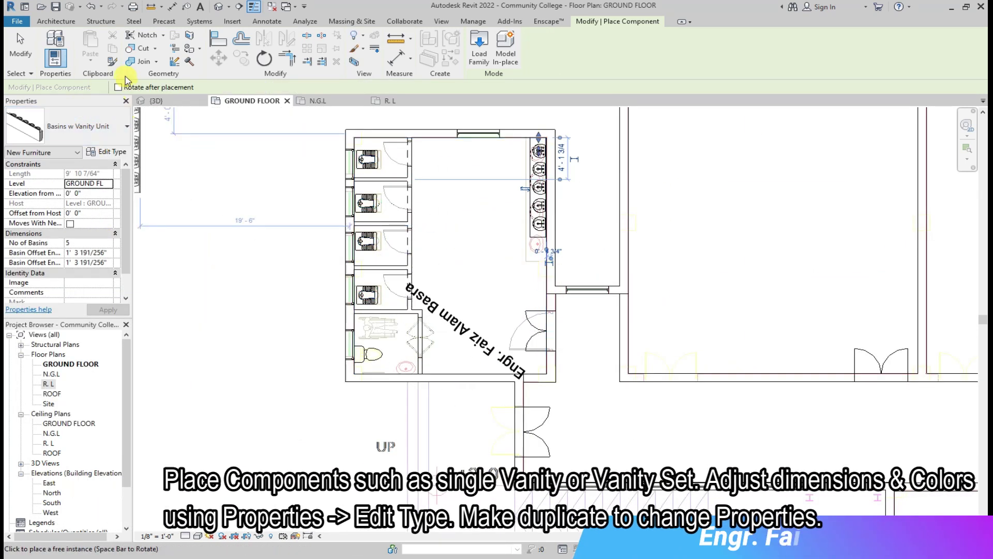
click(155, 101)
key(Escape)
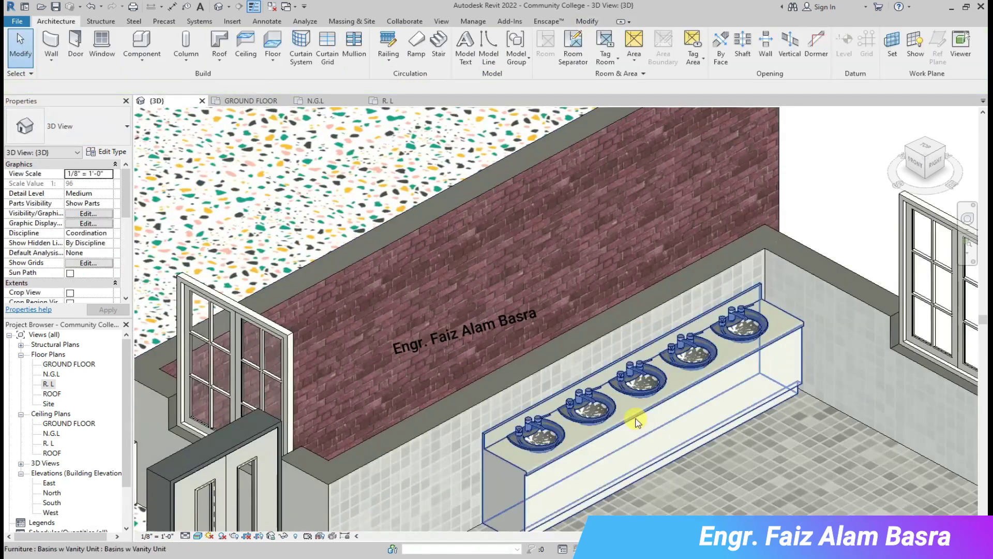
Nudge the vanity up and stretch it to about 12' 3" long in plan.
click(254, 101)
scroll(579, 156, up, 3)
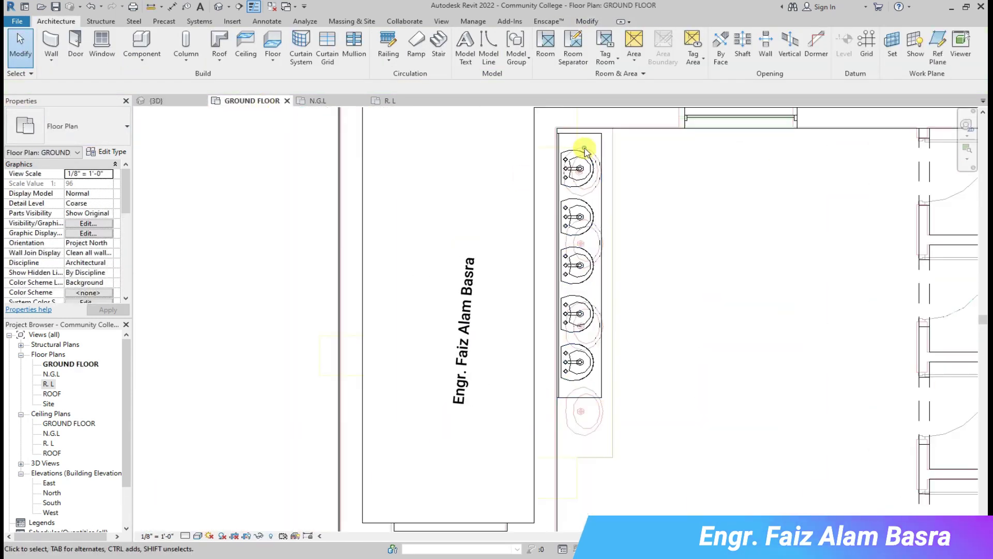
click(583, 156)
key(Up)
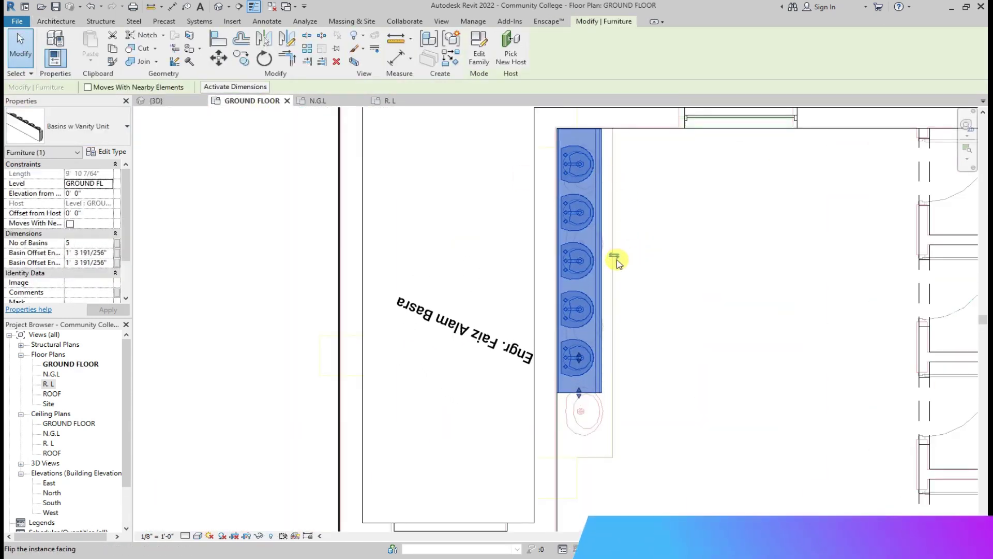
drag(578, 443, 579, 458)
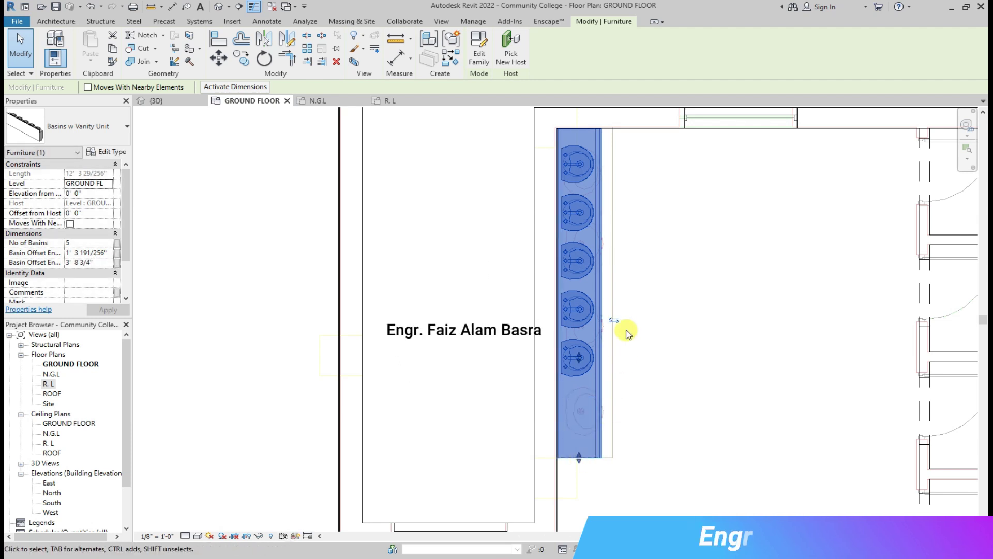
click(169, 102)
Reselect the vanity and slide it further down along the wall in the ground floor plan.
click(25, 44)
scroll(636, 419, up, 3)
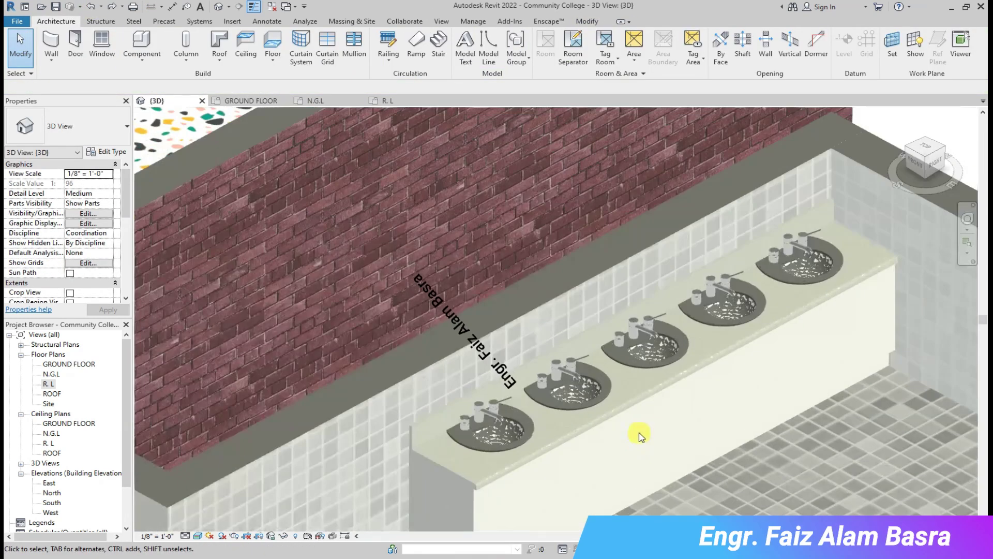
click(597, 434)
text(6)
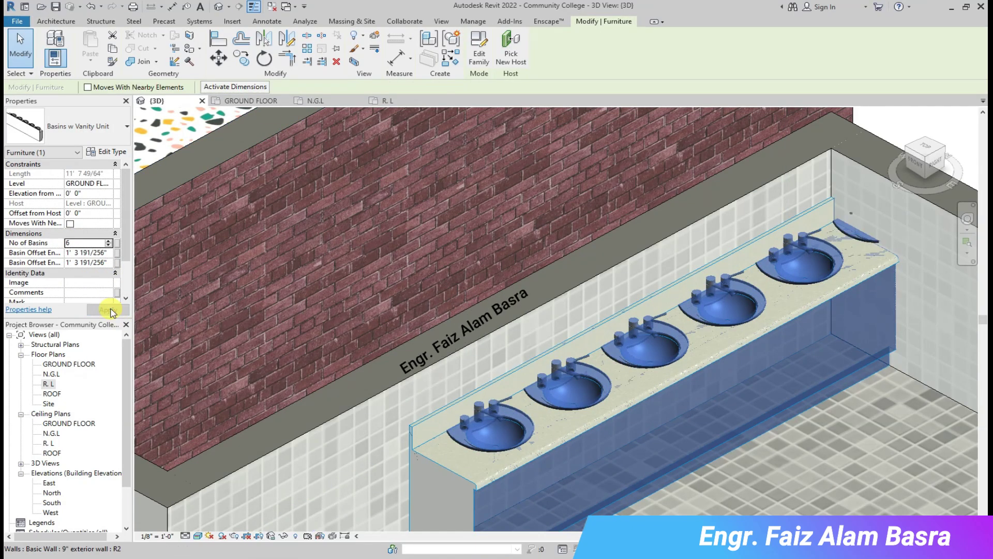
click(251, 101)
drag(577, 378, 611, 397)
key(Down)
key(Down)
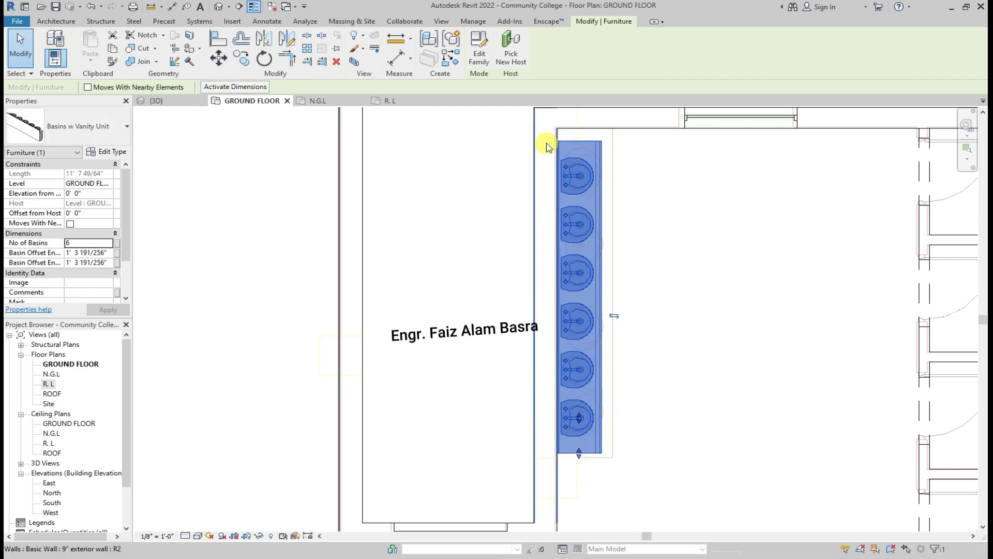
Reselect the vanity and apply 1' 5 191/256" to both Basin Offset values.
click(547, 144)
click(587, 150)
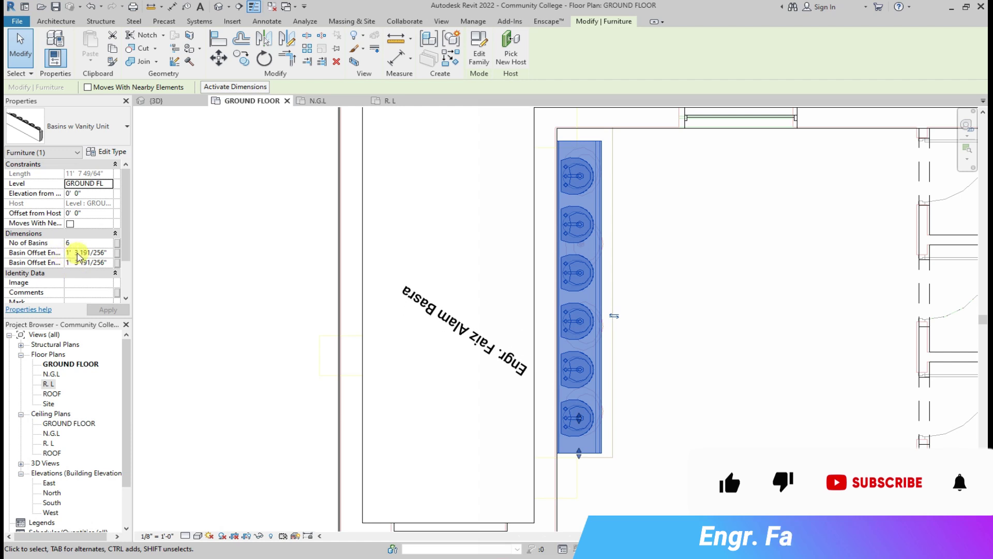
scroll(98, 243, down, 3)
scroll(79, 243, up, 1)
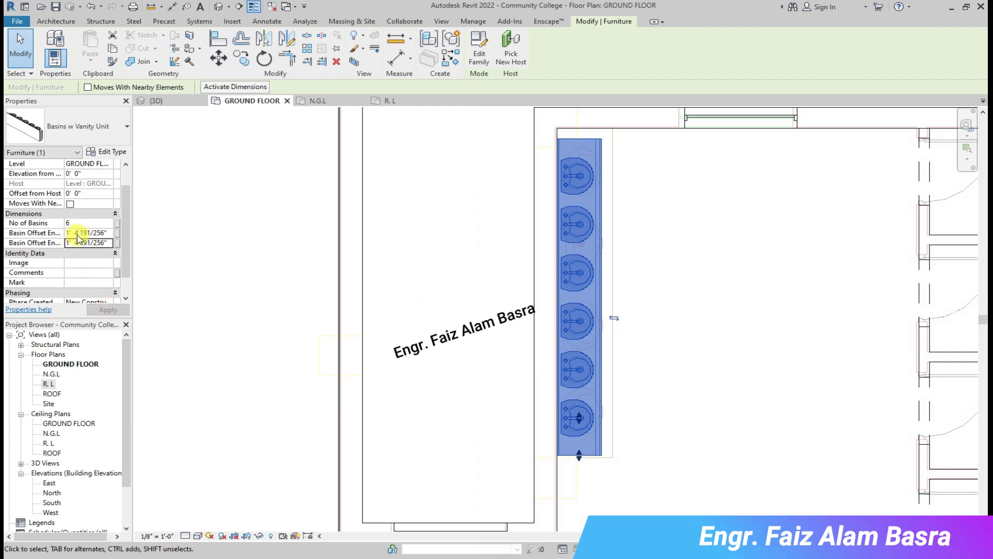
text(5)
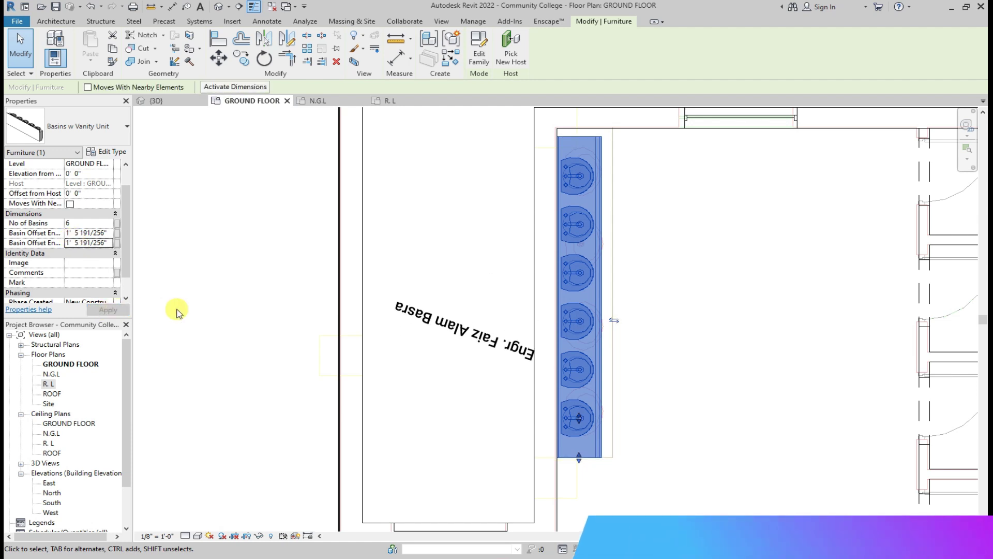
scroll(127, 204, up, 2)
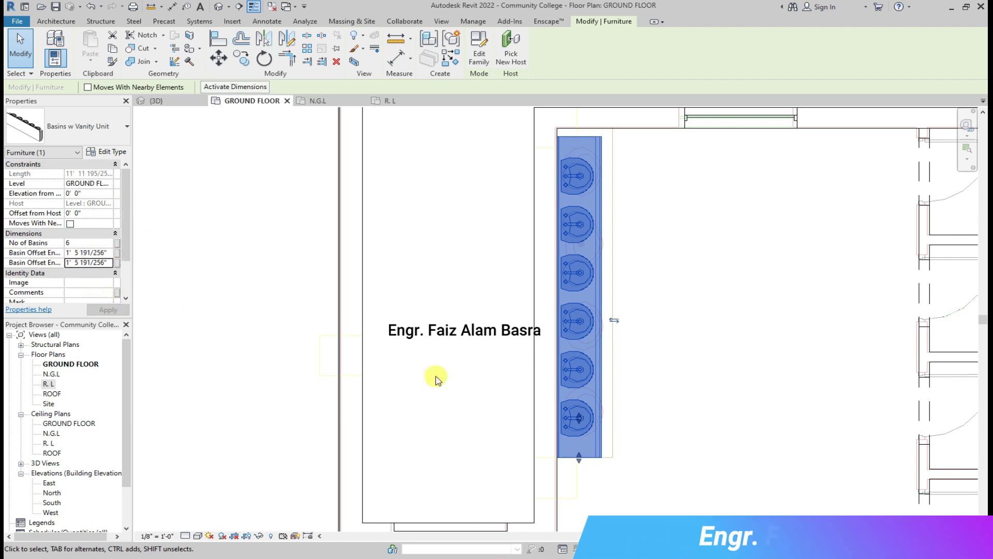
drag(587, 417, 572, 421)
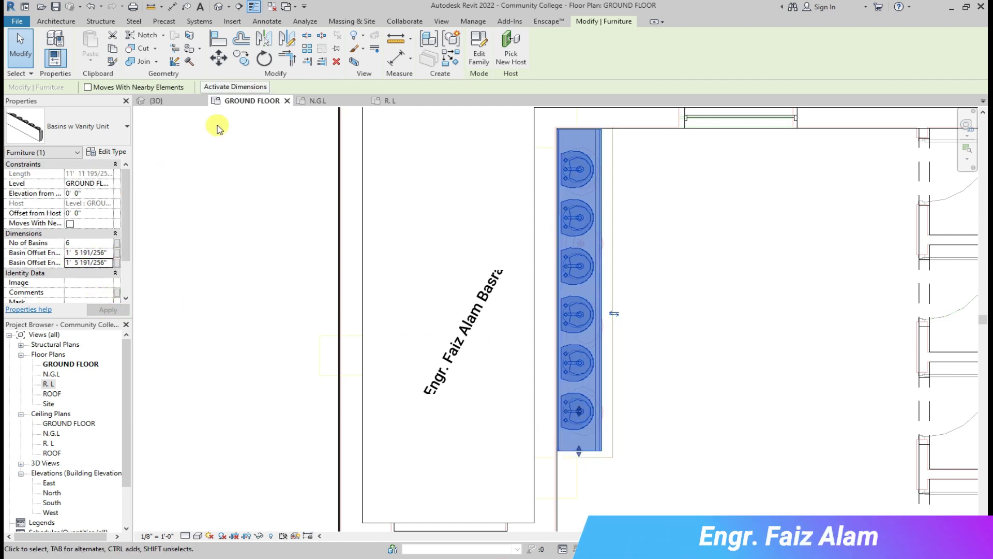
click(155, 101)
key(Escape)
scroll(563, 434, up, 2)
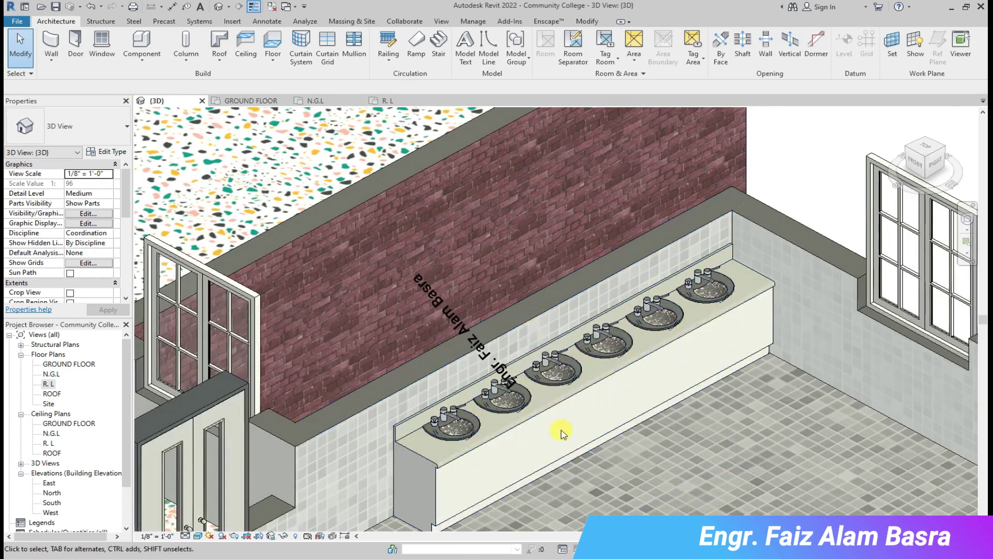
key(ctrl+Tab)
scroll(572, 250, down, 2)
click(574, 223)
scroll(673, 248, down, 2)
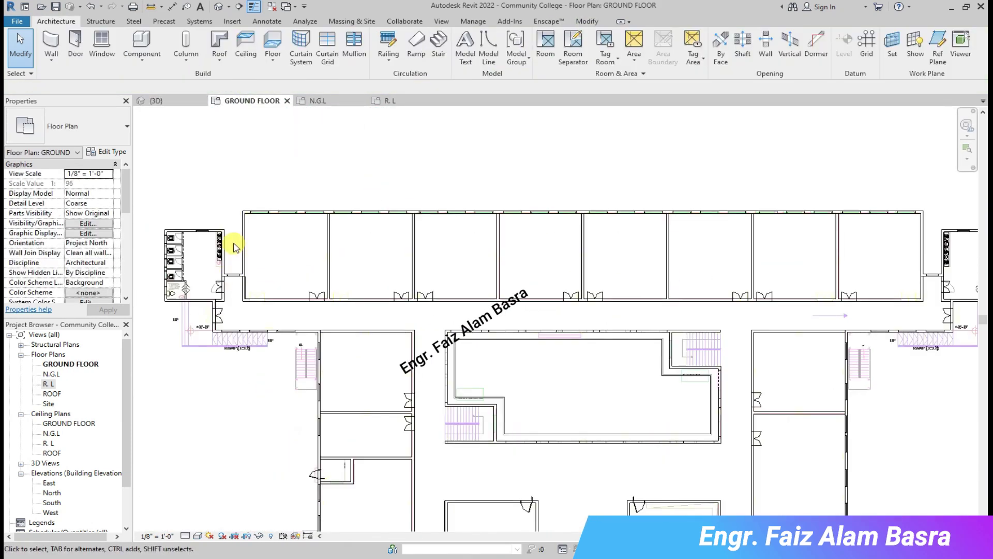
scroll(696, 185, up, 5)
click(695, 187)
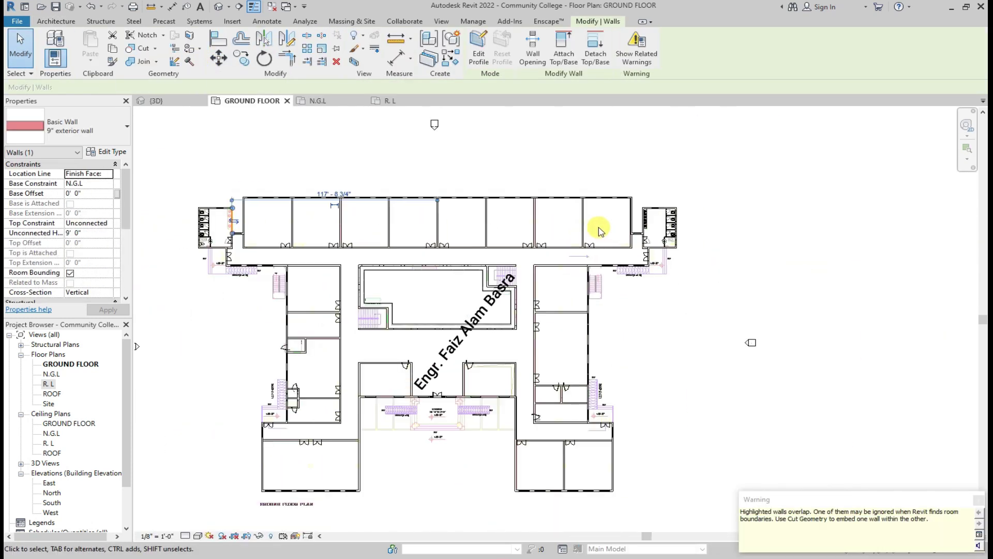
scroll(228, 221, up, 5)
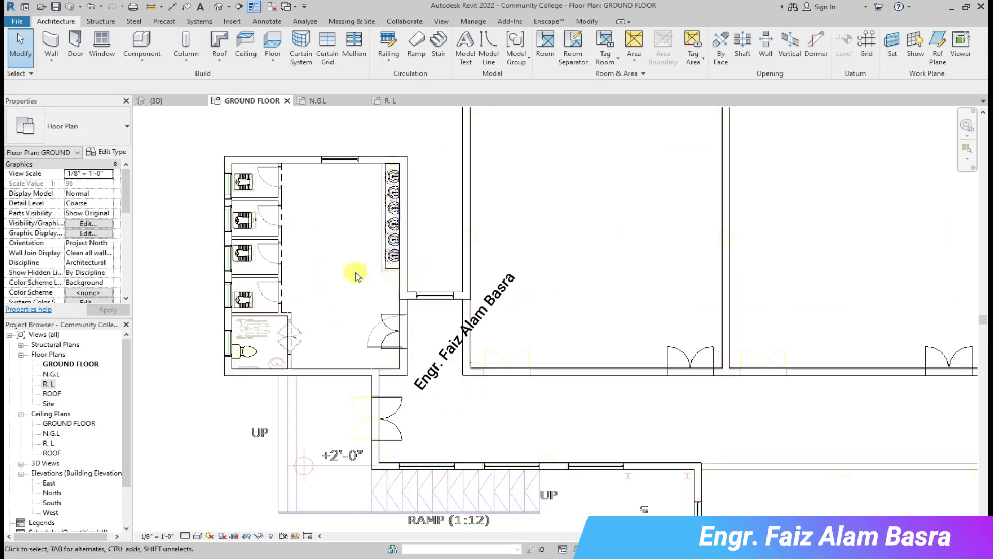
Start a new component and pick the Picture Frame window trim type.
click(142, 44)
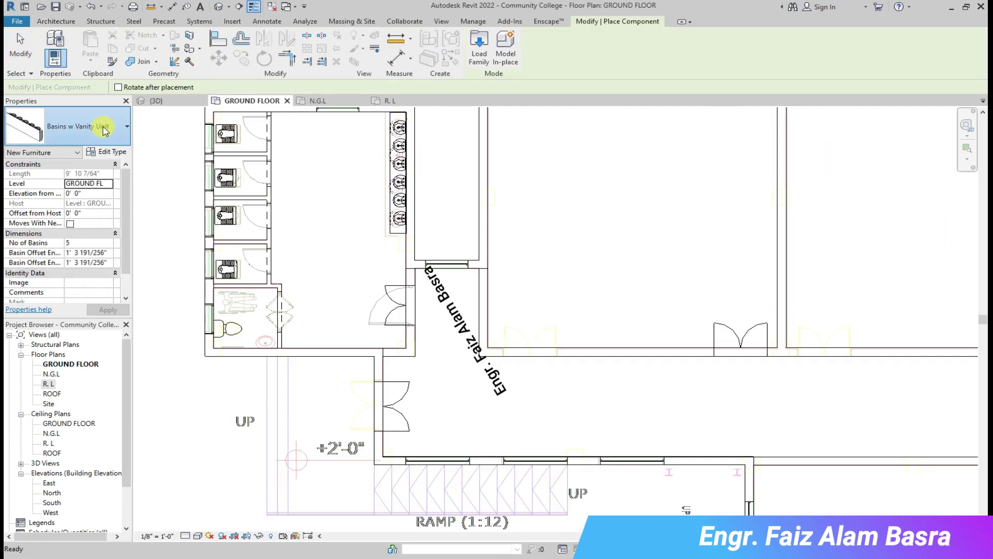
click(105, 134)
mouse_move(275, 198)
mouse_down()
mouse_move(276, 171)
mouse_move(269, 323)
mouse_up()
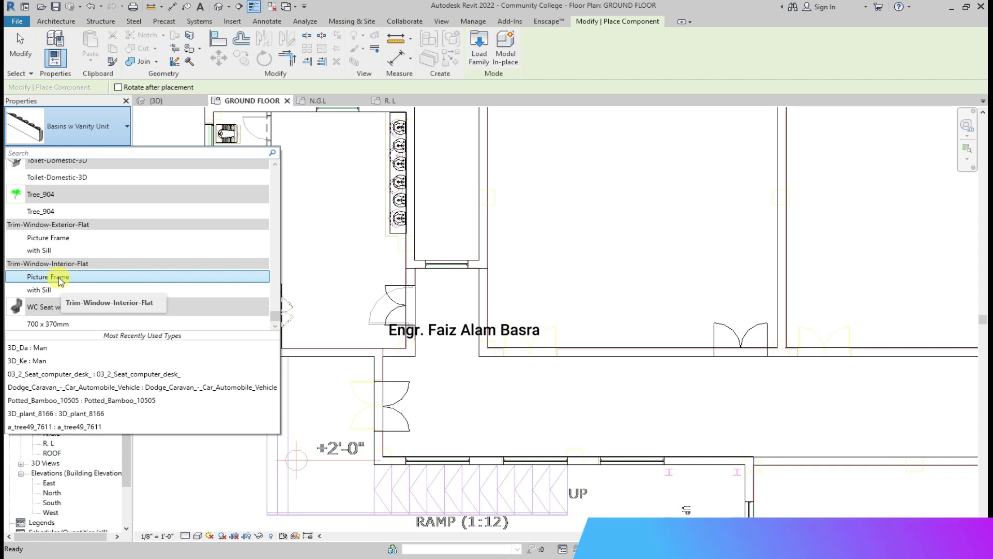
click(60, 243)
scroll(197, 191, down, 2)
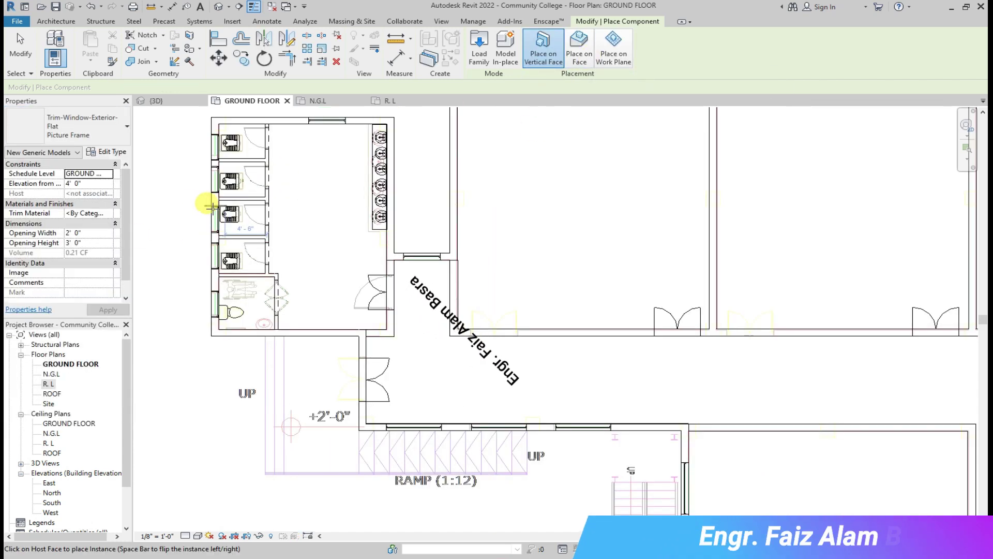
scroll(300, 186, down, 3)
Delete the trim frame standing above the row of basins.
middle_drag(300, 186, 728, 176)
scroll(619, 175, up, 5)
scroll(619, 175, up, 2)
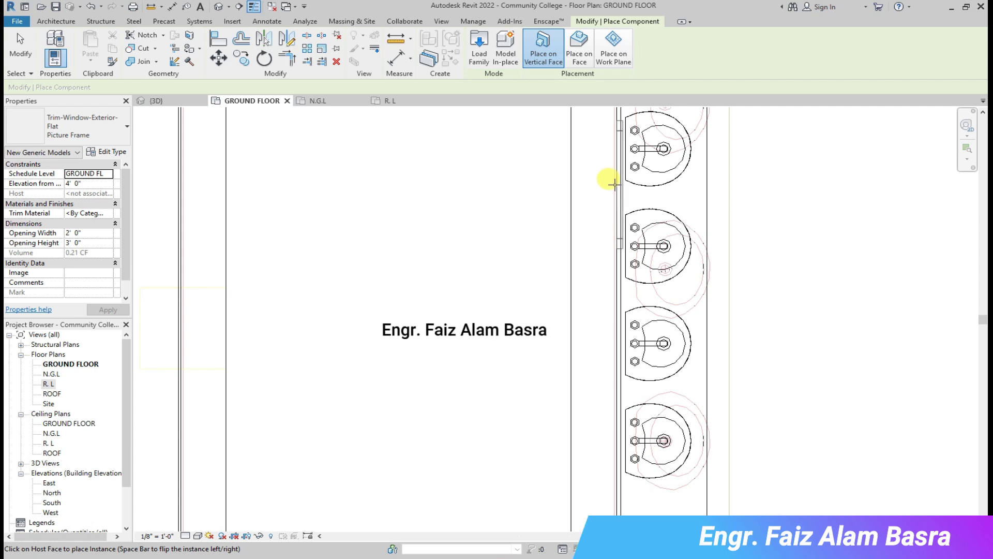
scroll(621, 199, up, 3)
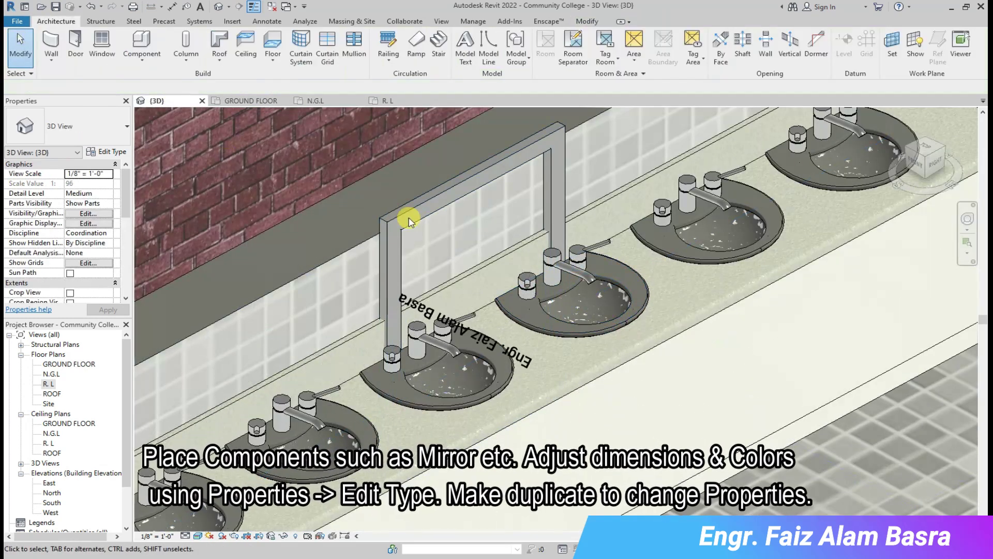
click(409, 222)
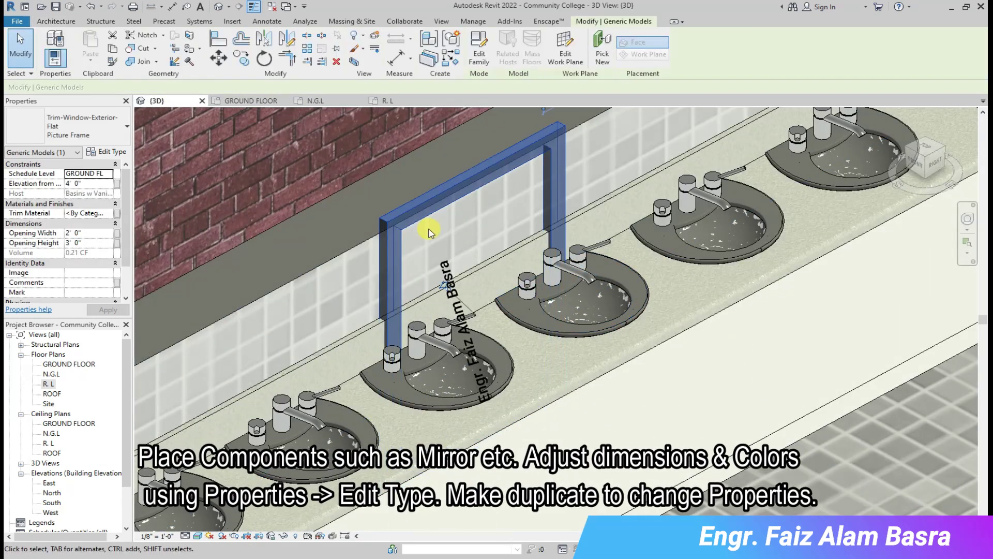
key(Delete)
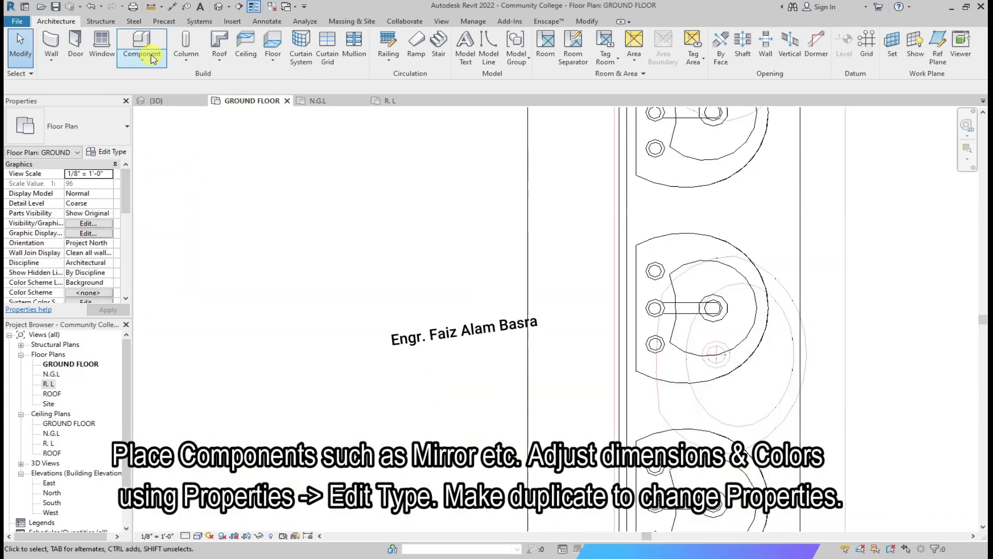
Pick the Mirror : Mirror 2 component type and place it in the 3D washroom view.
click(153, 51)
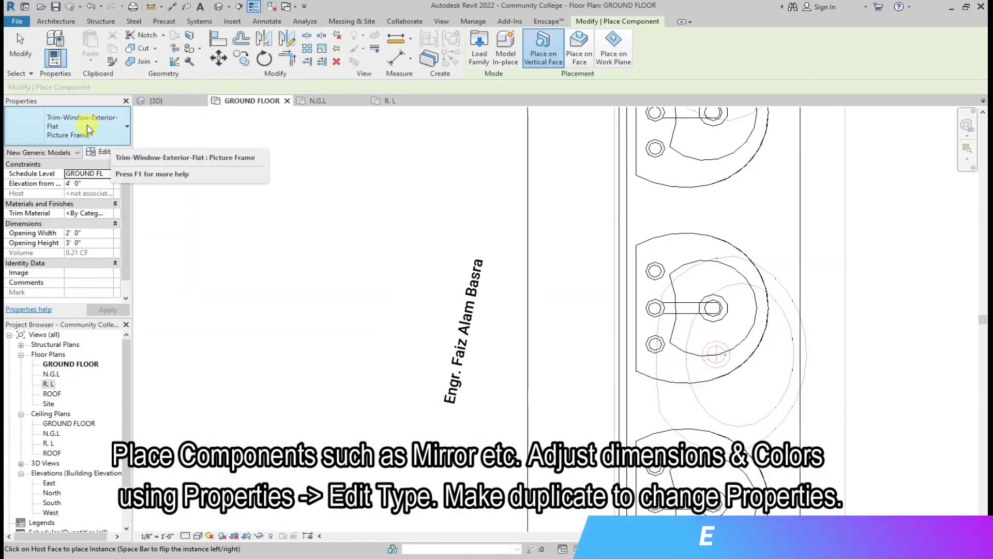
click(114, 146)
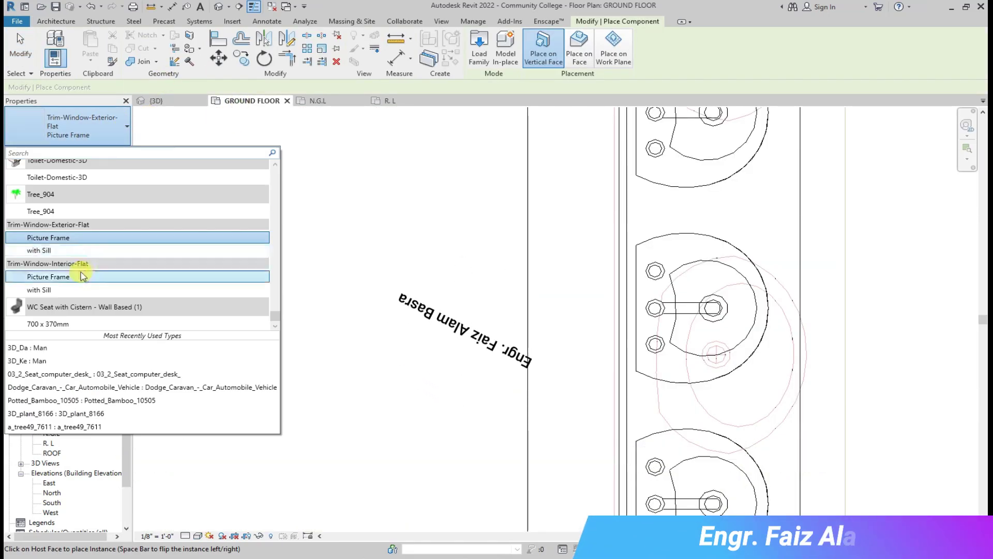
scroll(71, 285, up, 2)
scroll(69, 273, up, 1)
scroll(67, 265, up, 2)
scroll(70, 261, up, 2)
scroll(75, 257, up, 2)
scroll(77, 256, up, 2)
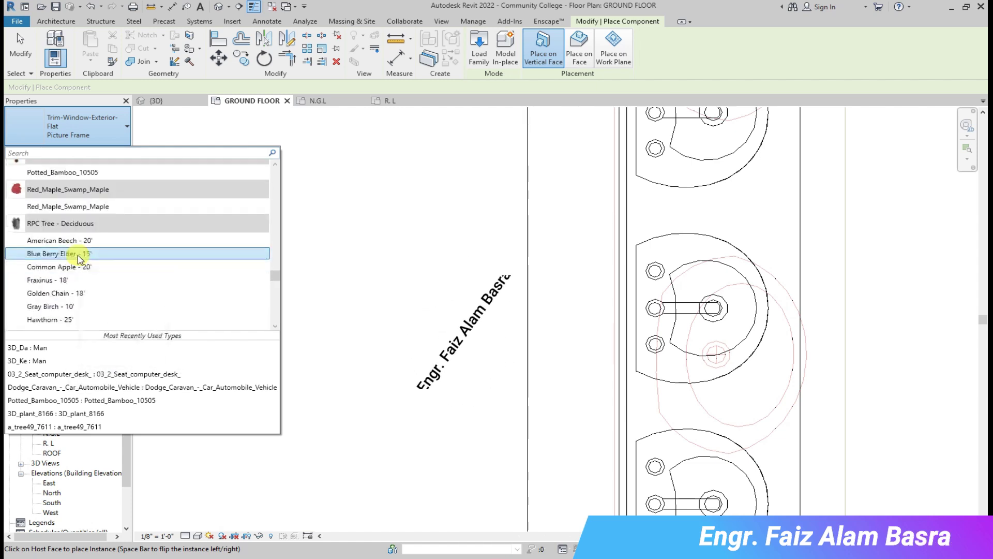
scroll(78, 259, up, 2)
scroll(72, 259, up, 2)
scroll(62, 248, up, 2)
click(60, 244)
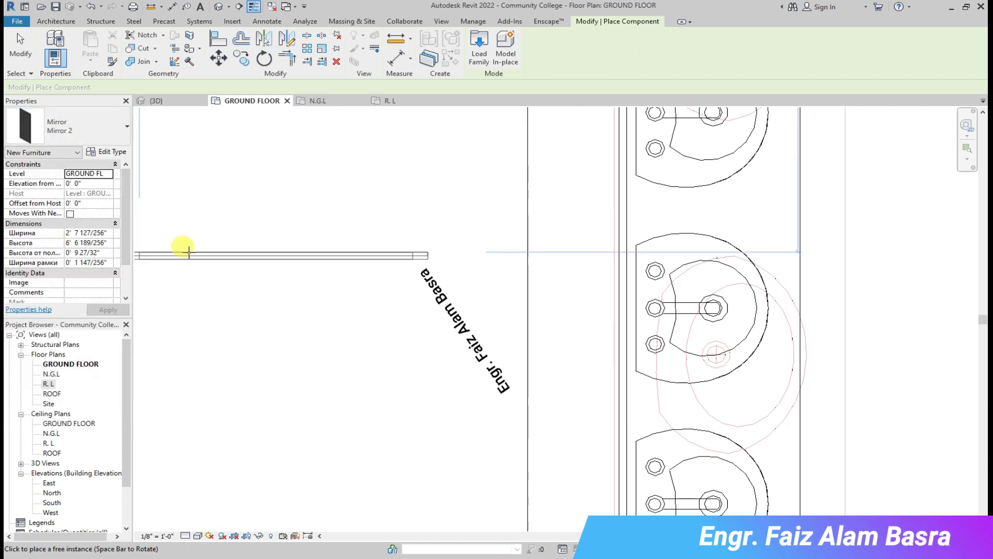
click(155, 101)
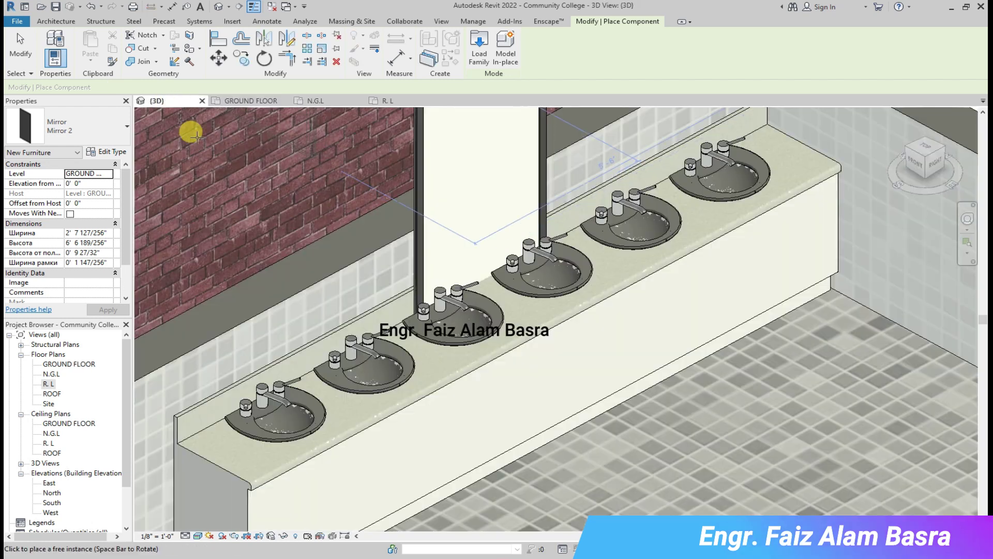
scroll(315, 165, up, 3)
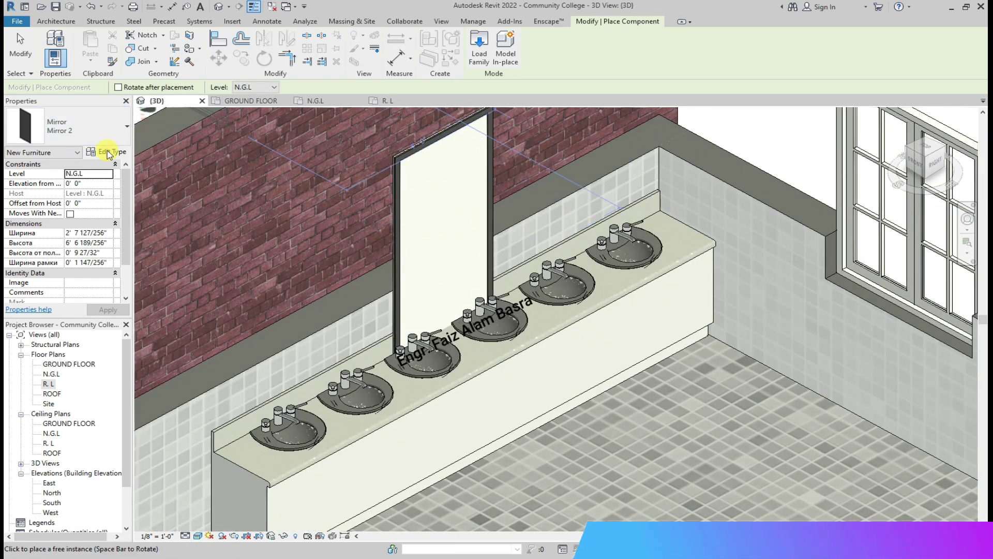
Look over the mirror's type properties and type list, then stop placing components.
click(109, 156)
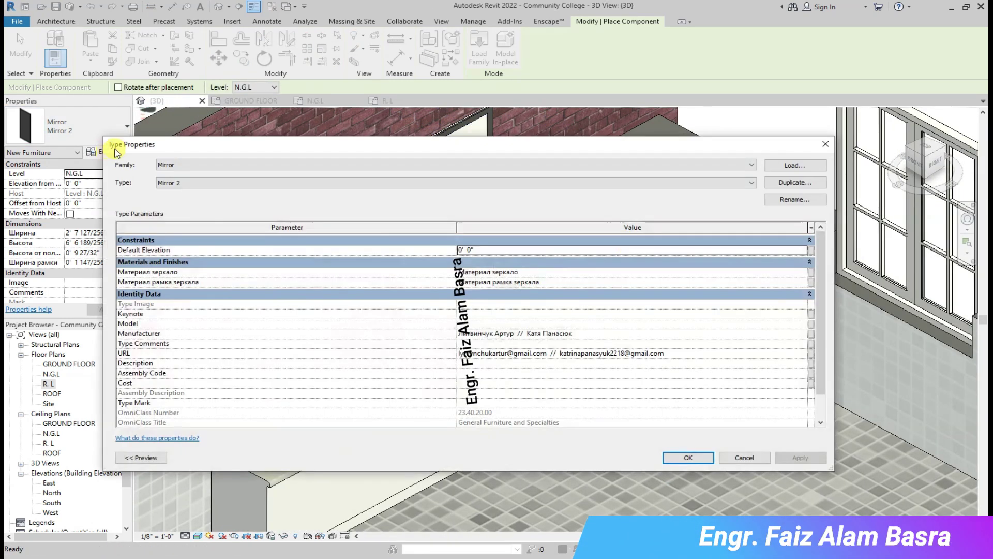
key(Escape)
click(68, 127)
scroll(99, 207, up, 5)
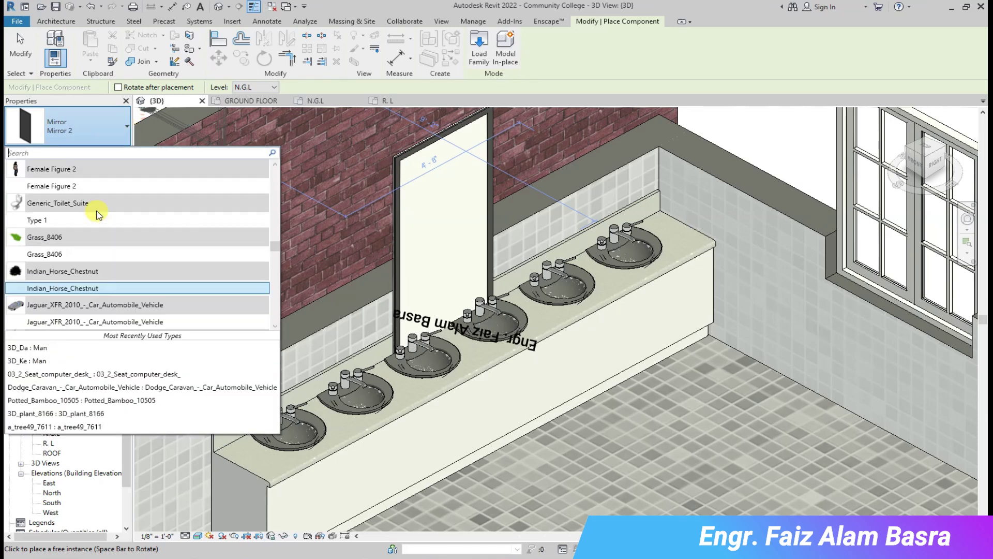
scroll(98, 207, up, 5)
scroll(98, 209, up, 5)
scroll(98, 210, up, 2)
scroll(100, 216, up, 5)
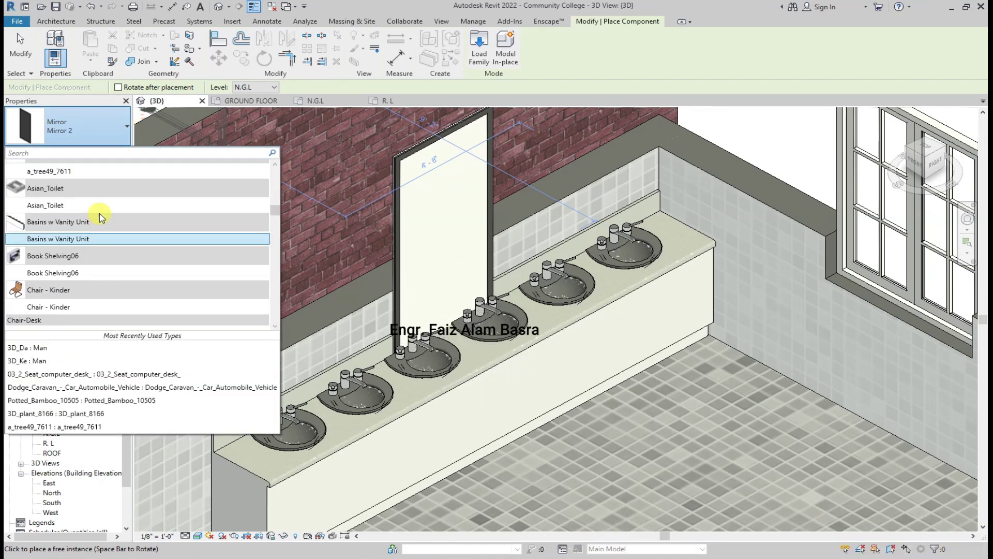
scroll(100, 215, up, 5)
scroll(100, 216, up, 5)
scroll(100, 215, up, 5)
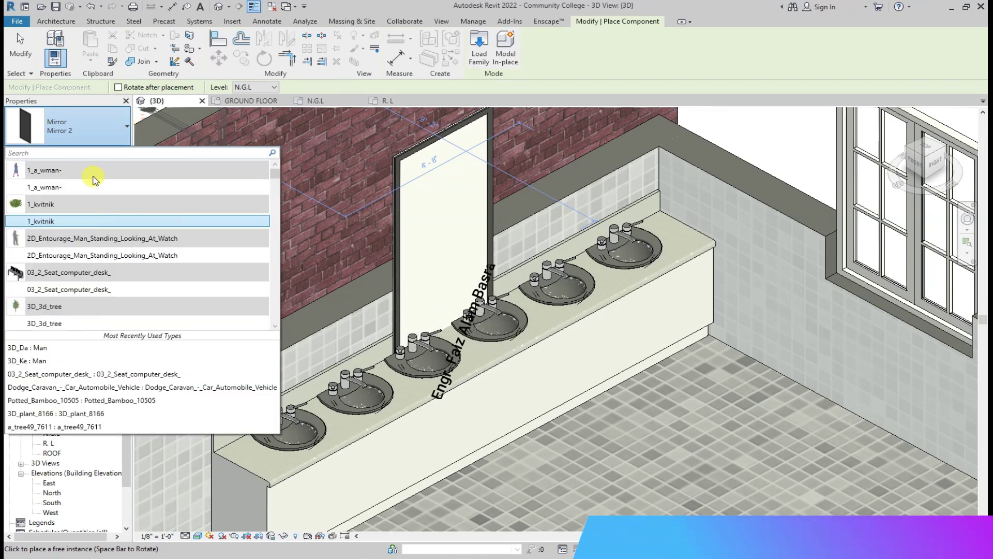
key(Escape)
key(Escape)
Duplicate the placed mirror's type as Mirror 3 and apply it.
click(396, 159)
click(103, 151)
click(795, 182)
key(Return)
scroll(463, 336, down, 1)
scroll(569, 351, up, 1)
click(690, 459)
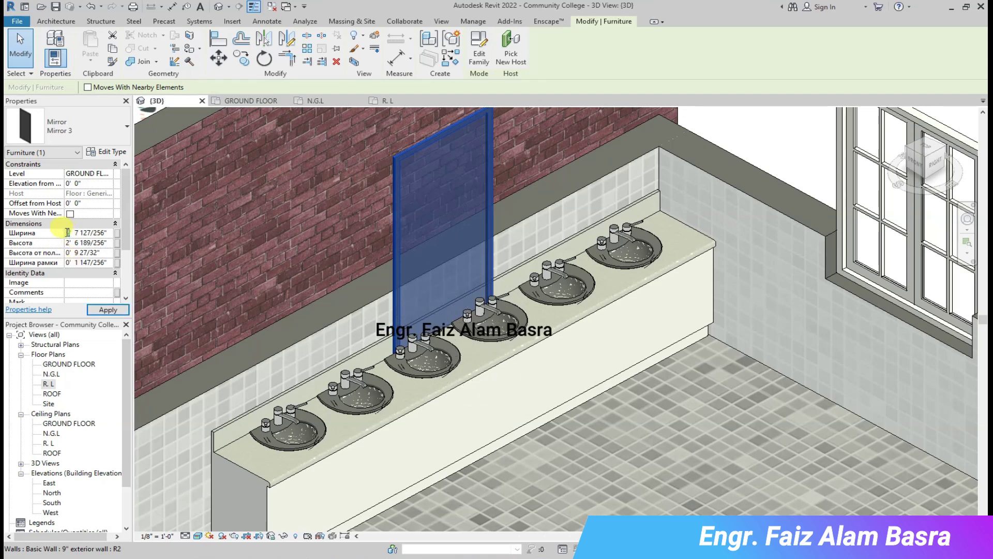
click(109, 310)
Show the GROUND FLOOR plan and zoom out to check the 12' 7 127/256" Mirror 3.
key(ctrl+Tab)
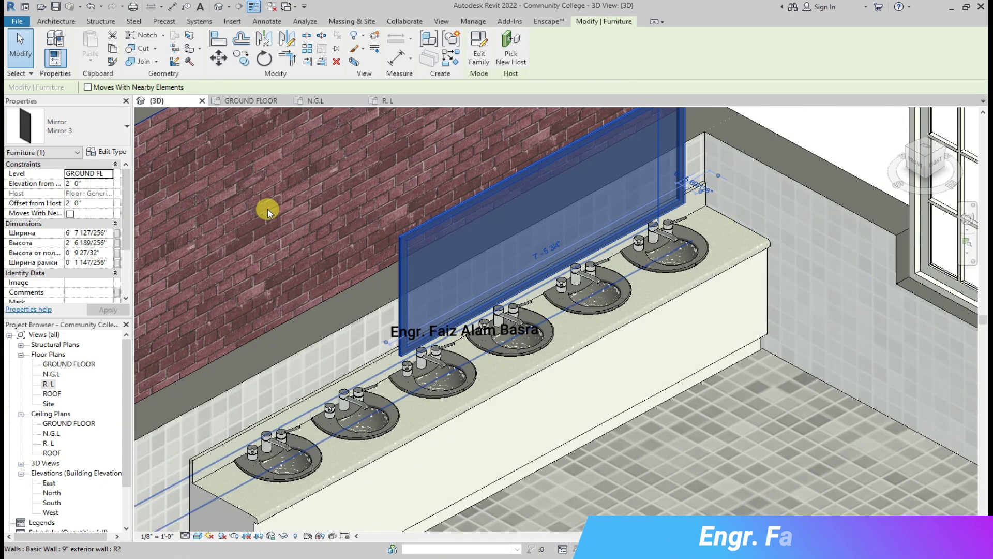
click(243, 101)
scroll(634, 488, down, 5)
scroll(625, 282, down, 3)
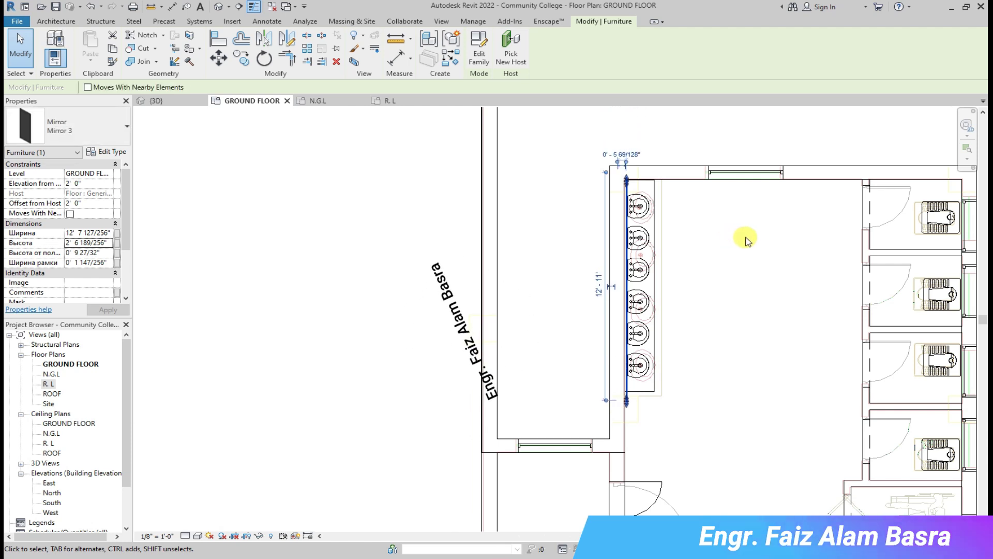
Narrow the mirror above the sinks, checking its width in the ground floor plan.
click(155, 100)
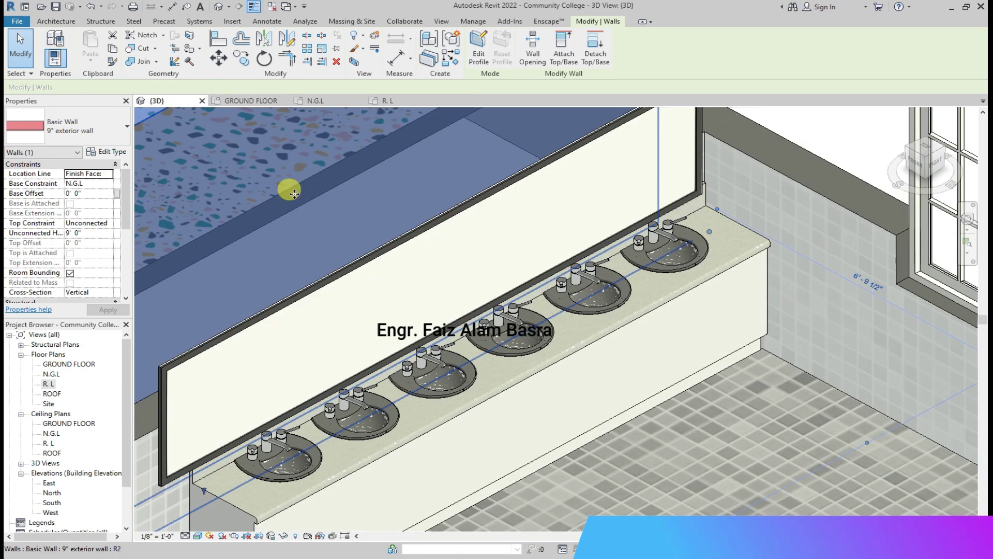
click(251, 316)
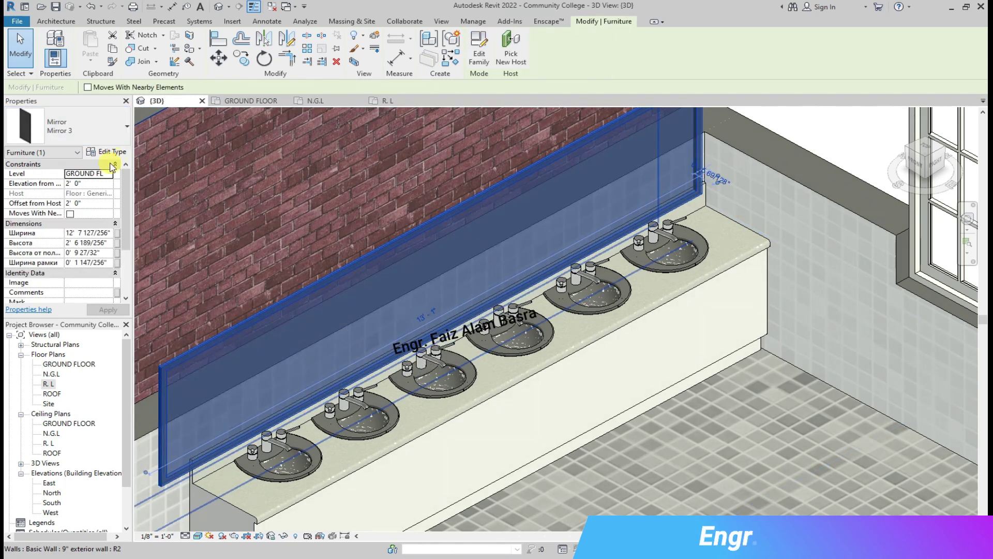
text(1)
click(105, 311)
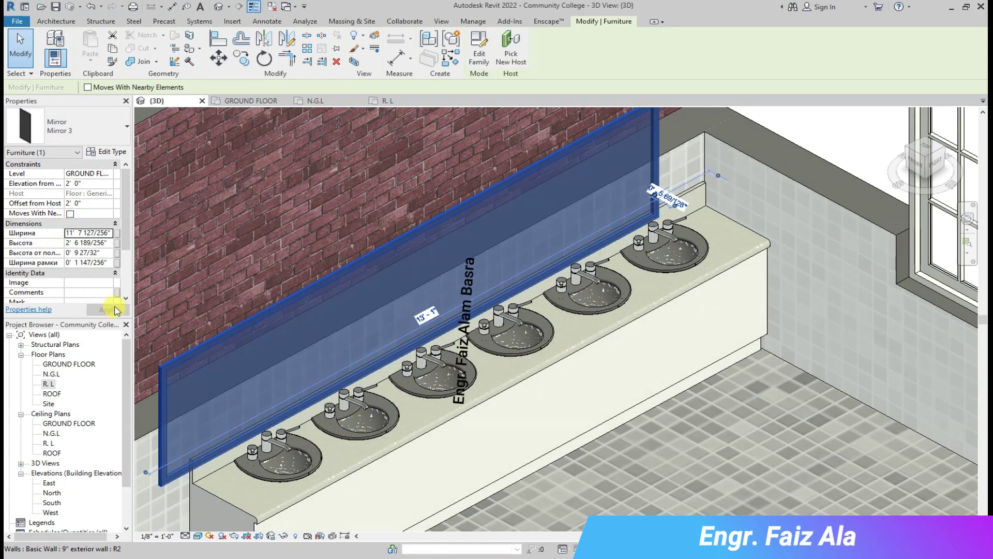
click(253, 100)
scroll(642, 181, up, 3)
scroll(644, 179, up, 2)
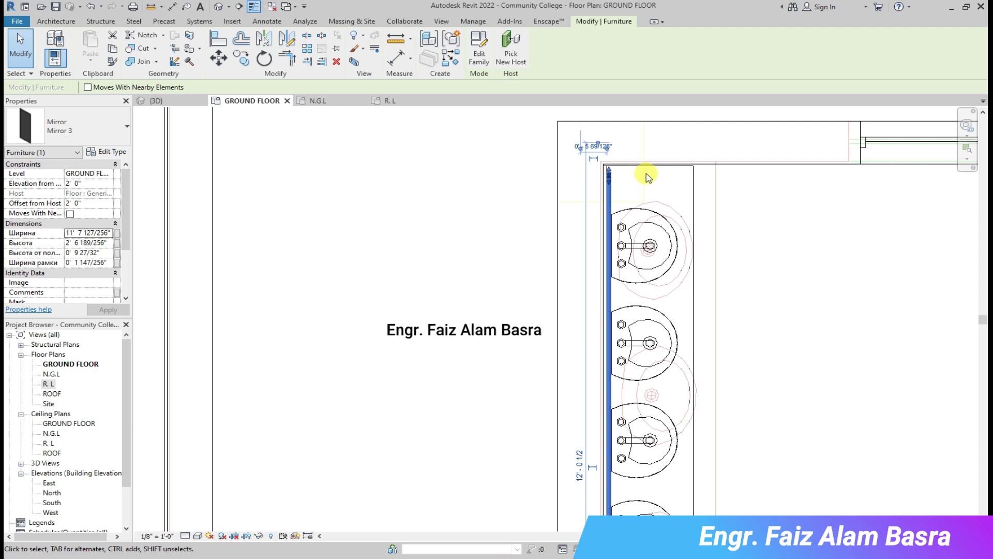
click(155, 100)
click(297, 187)
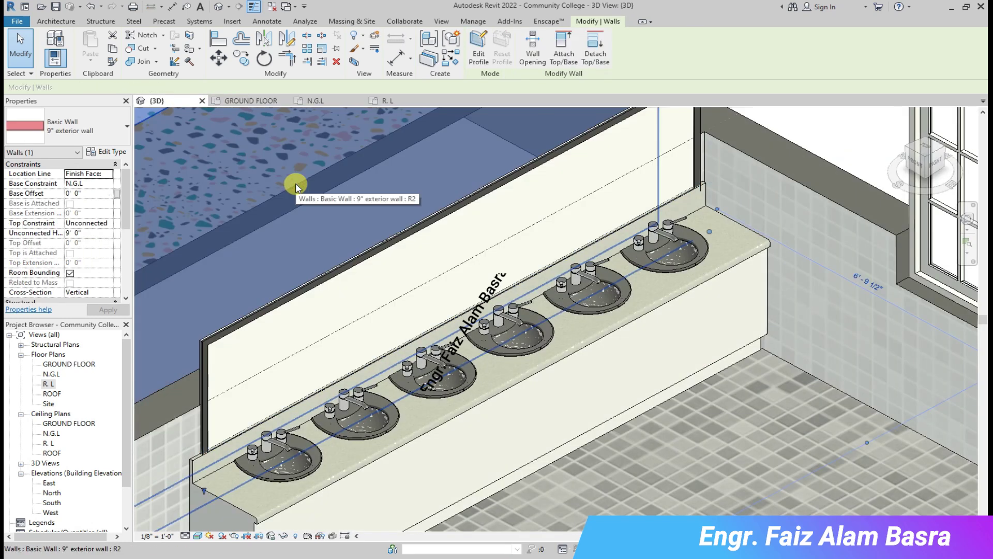
click(243, 100)
click(598, 249)
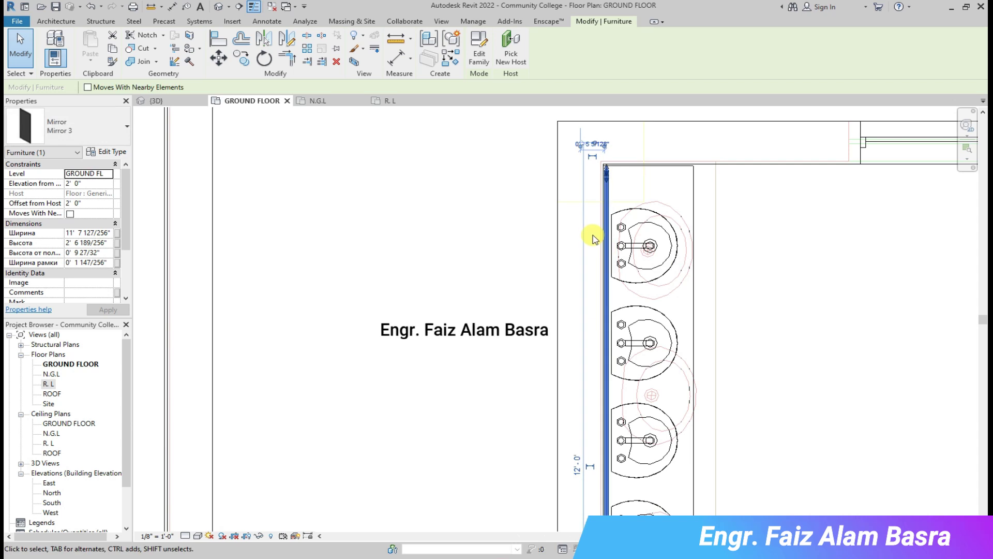
double_click(81, 232)
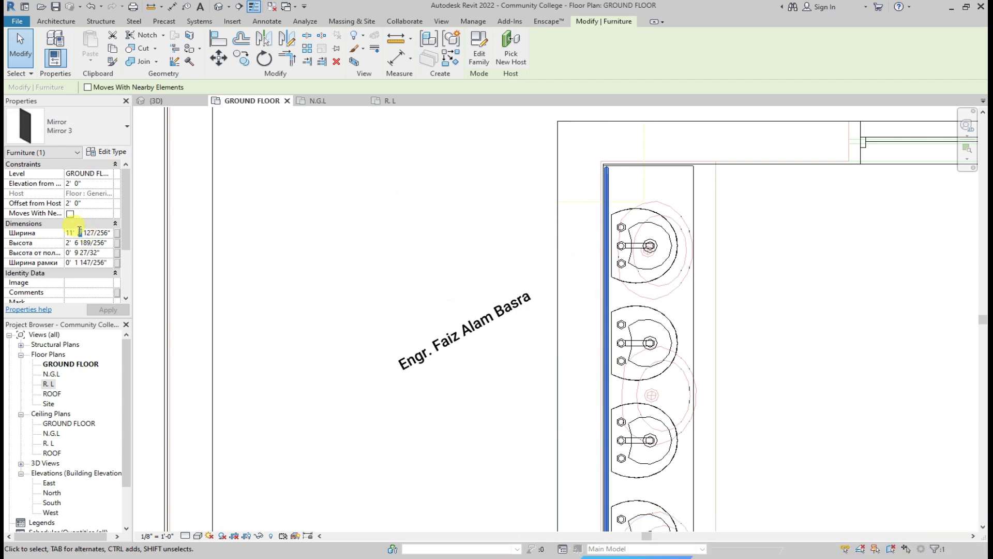
text(9)
click(155, 101)
click(290, 188)
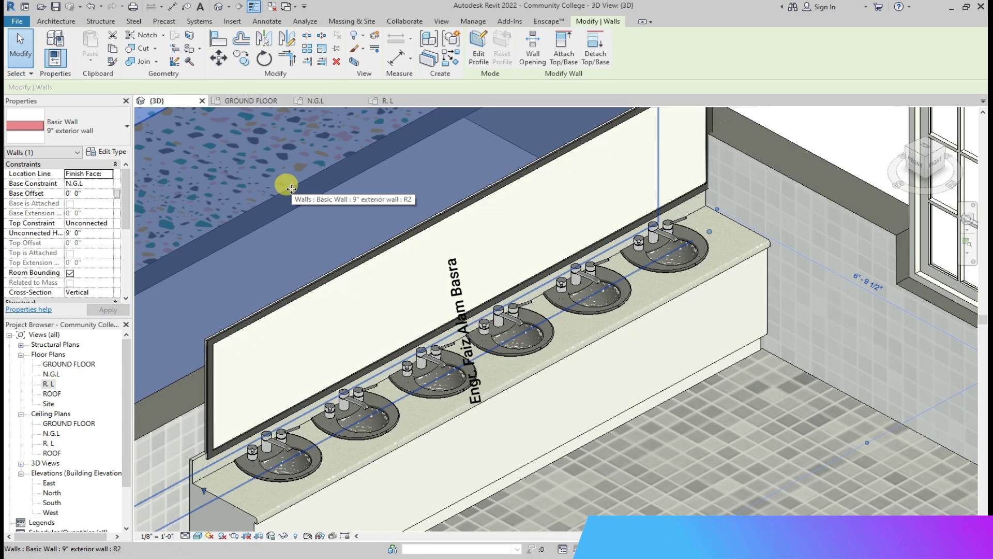
Raise the mirror off the floor by editing its elevation from level.
key(ctrl+Left)
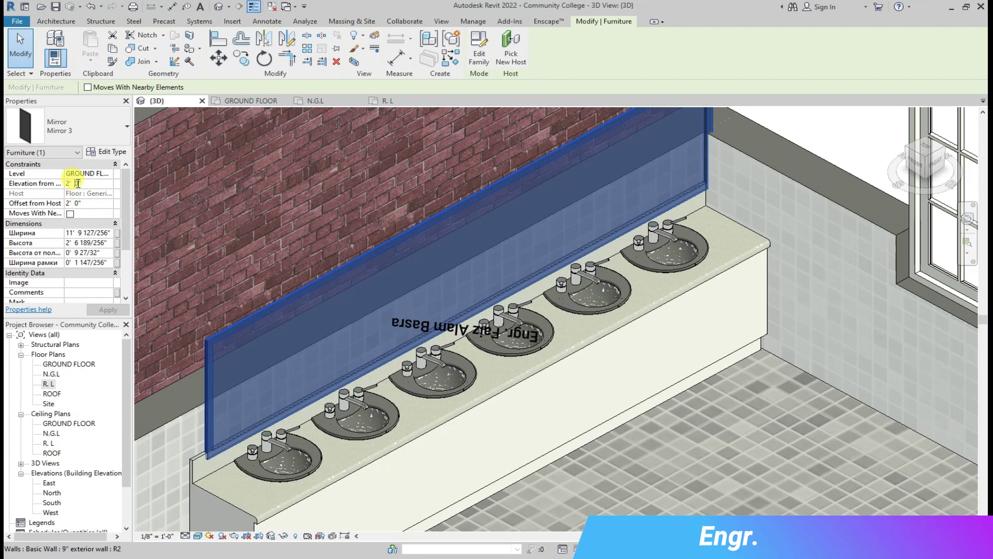
text(3")
click(108, 310)
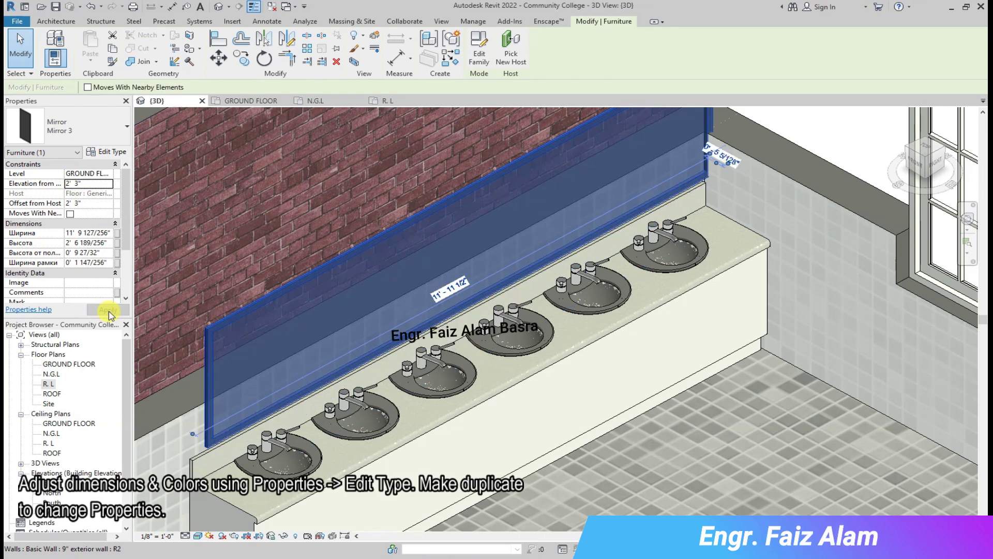
click(251, 100)
click(178, 102)
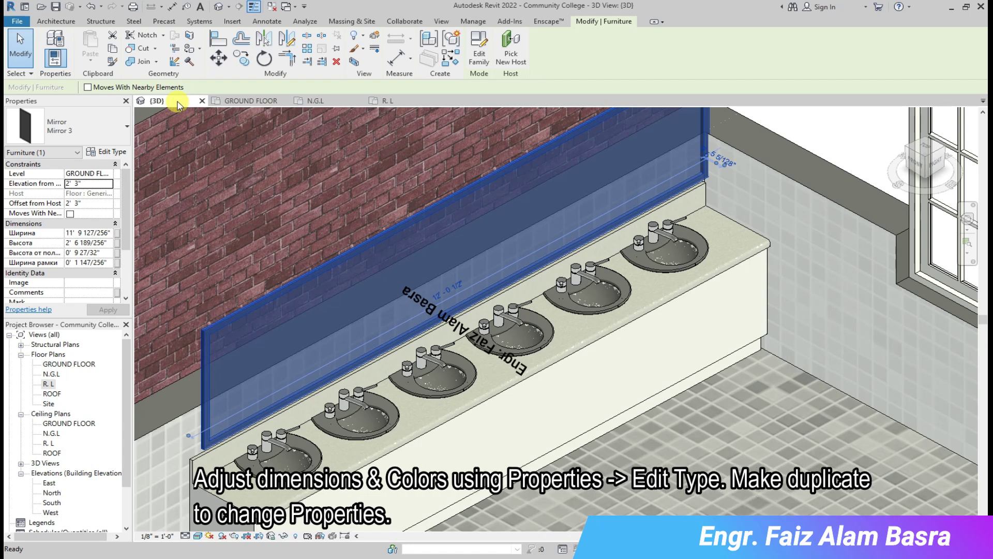
click(241, 101)
click(179, 101)
click(294, 219)
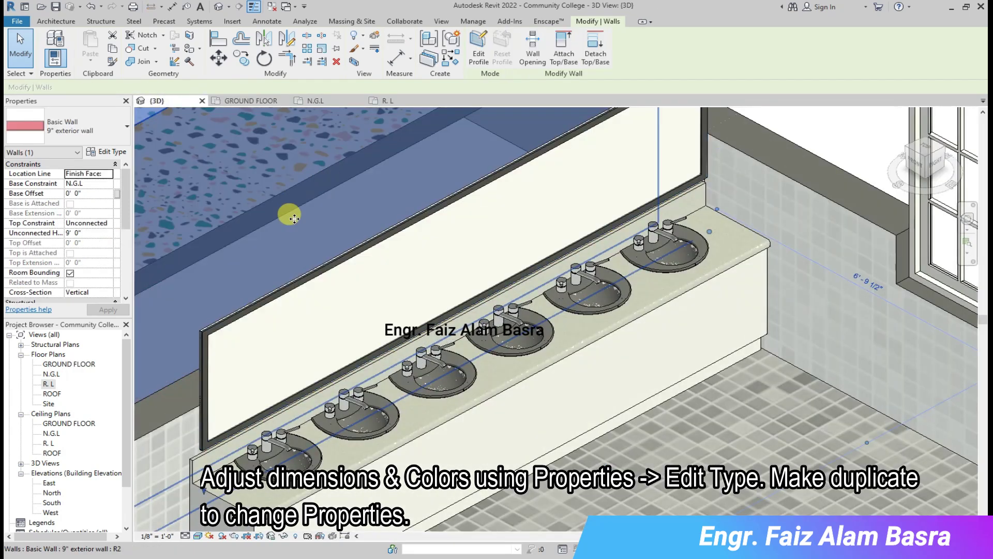
click(284, 284)
text(2' 2)
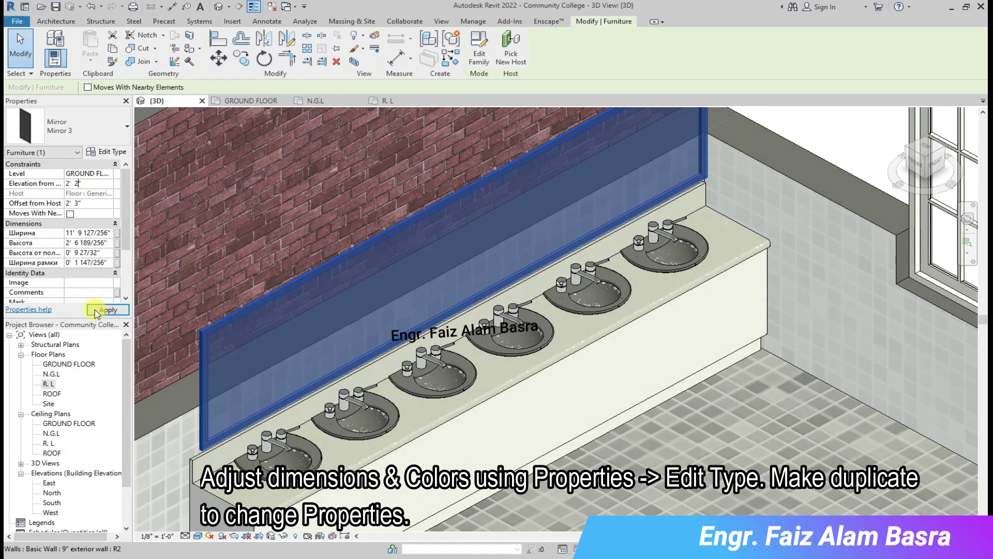
click(94, 309)
click(206, 230)
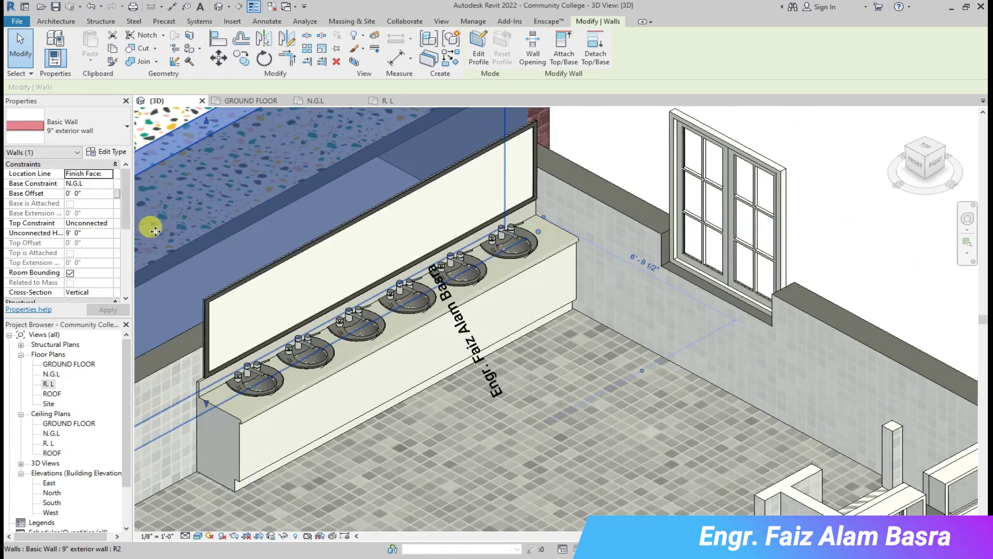
Reselect the mirror above the sinks and reframe it in the 3D view.
click(215, 290)
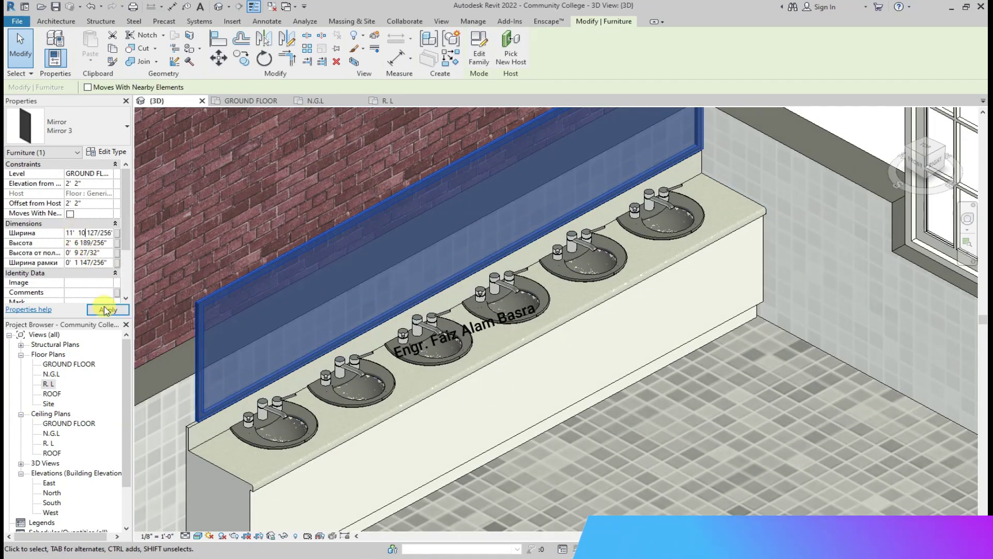
key(ctrl+Tab)
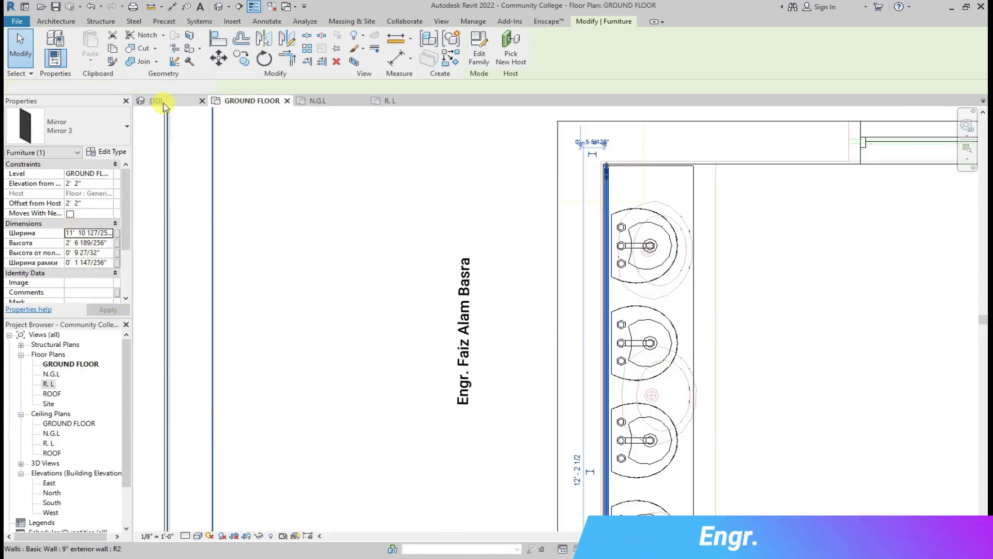
click(157, 101)
scroll(489, 212, down, 1)
scroll(495, 207, down, 1)
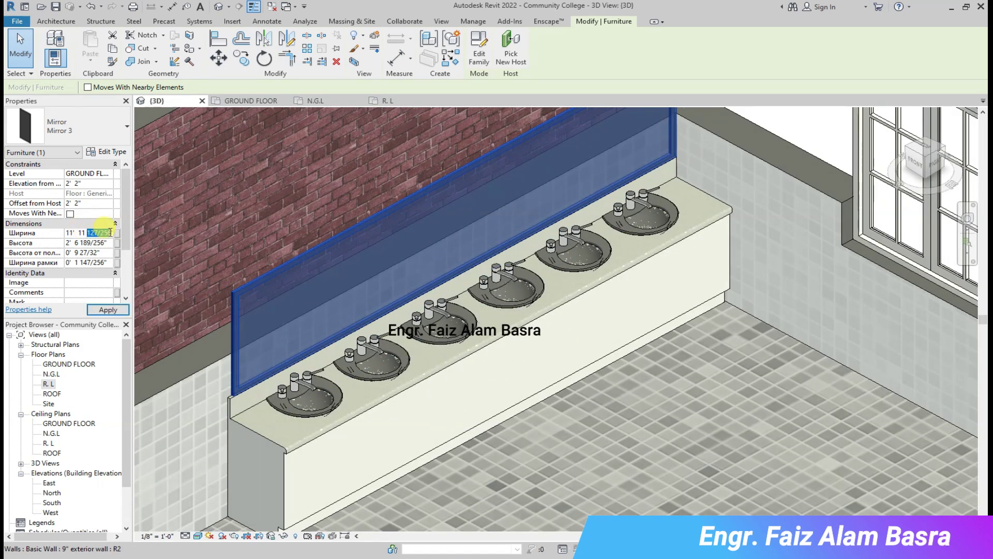
drag(169, 288, 347, 191)
Re-edit the mirror width to 12', comparing plan and 3D views to face the vanity.
click(86, 233)
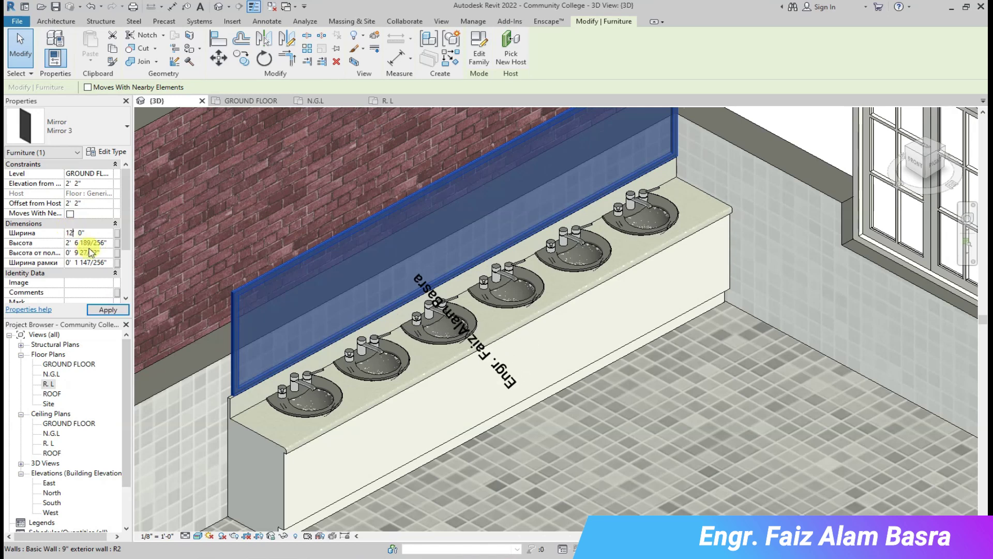
click(250, 101)
scroll(534, 399, up, 2)
scroll(635, 388, up, 1)
click(178, 102)
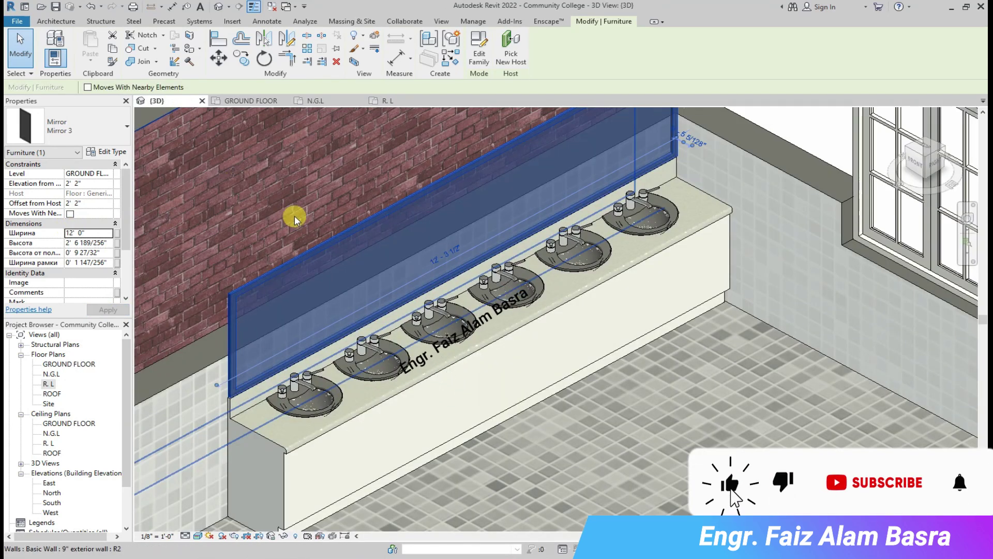
scroll(233, 406, up, 2)
scroll(137, 260, up, 2)
click(252, 101)
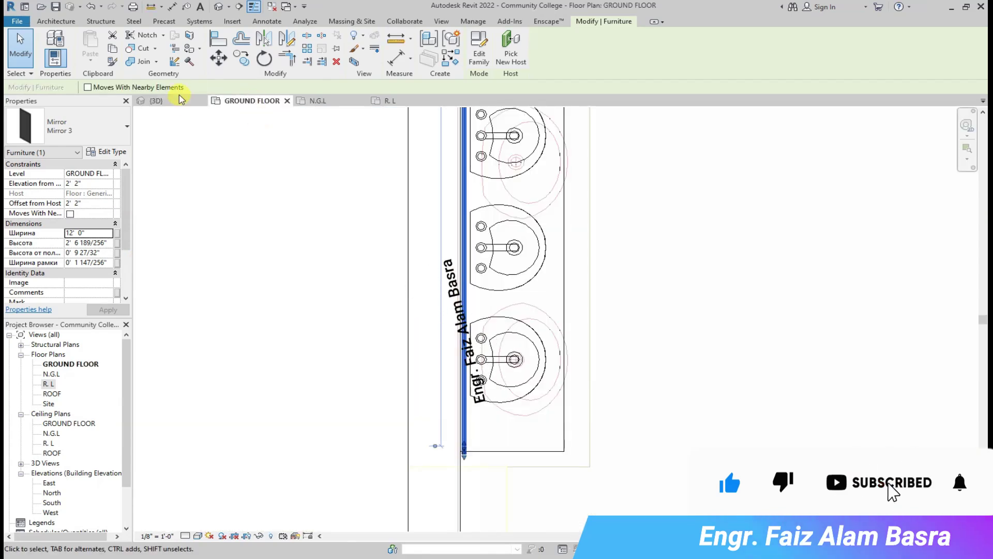
click(182, 99)
scroll(217, 338, down, 2)
click(245, 102)
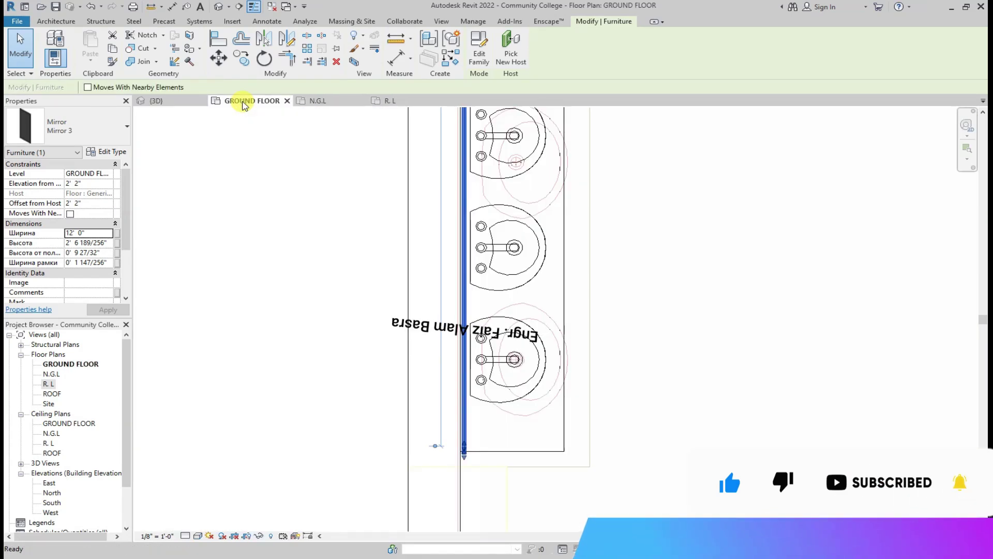
click(178, 100)
scroll(317, 288, down, 2)
scroll(492, 139, up, 2)
scroll(432, 188, up, 1)
shift+middle_drag(140, 319, 184, 275)
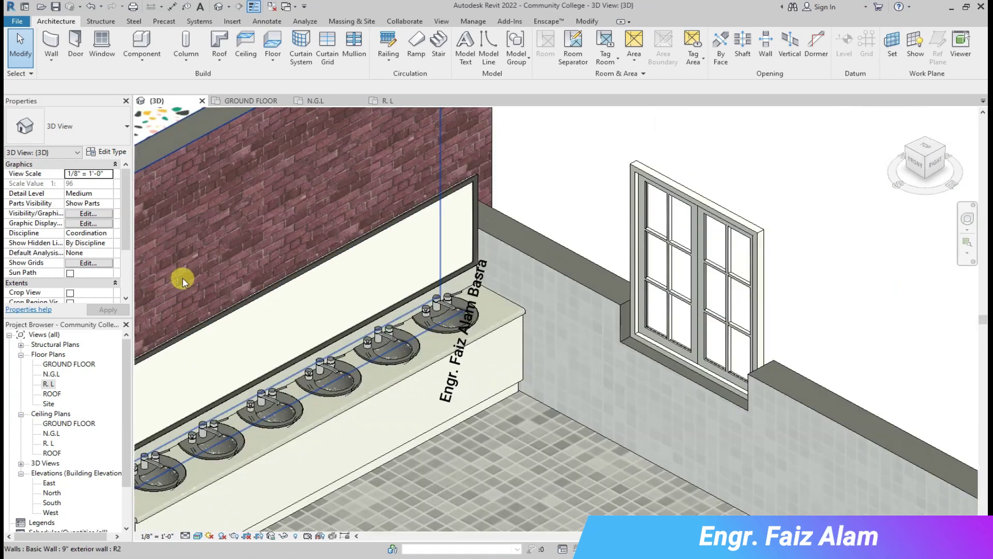
scroll(317, 299, down, 3)
scroll(225, 345, up, 3)
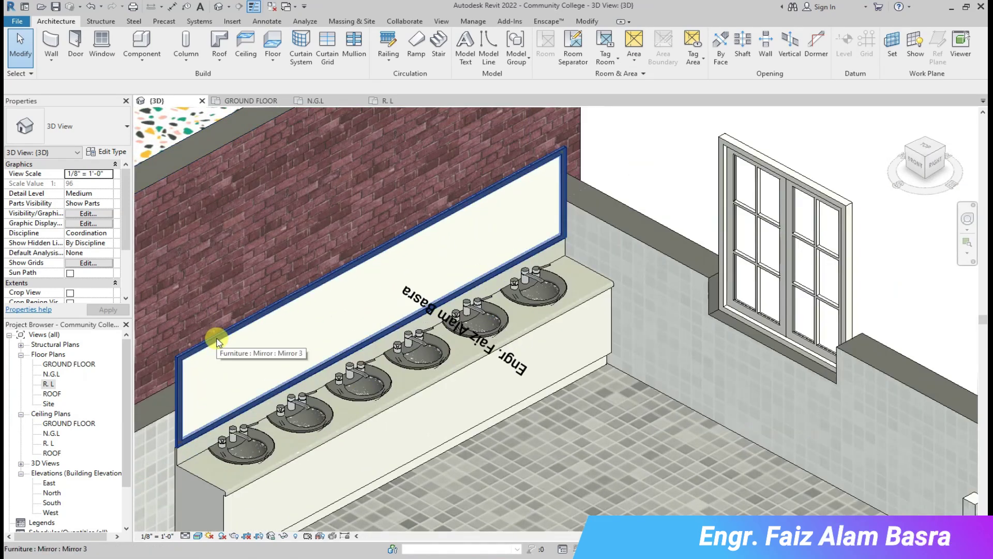
Set the mirror height to 3' 0" and its elevation from level to 3'.
click(219, 341)
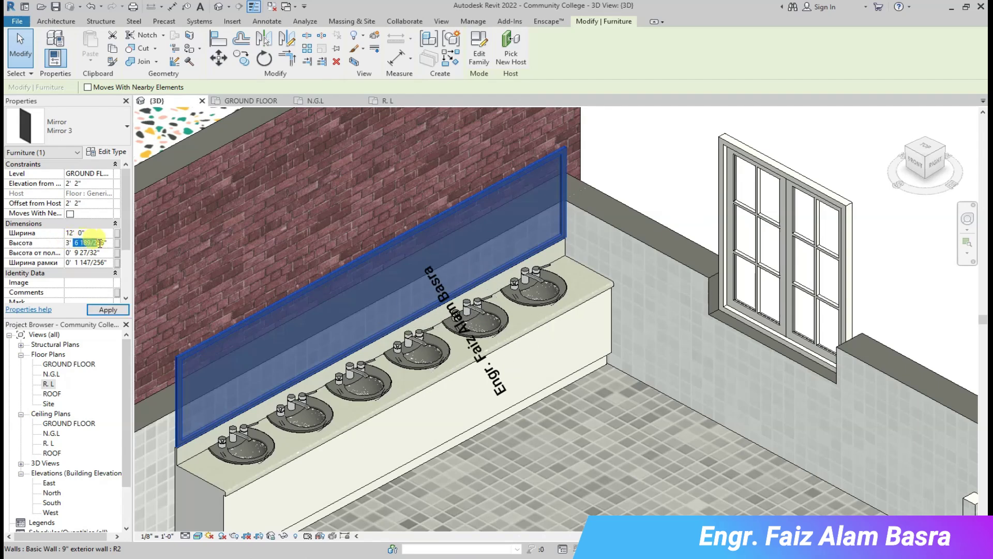
click(108, 309)
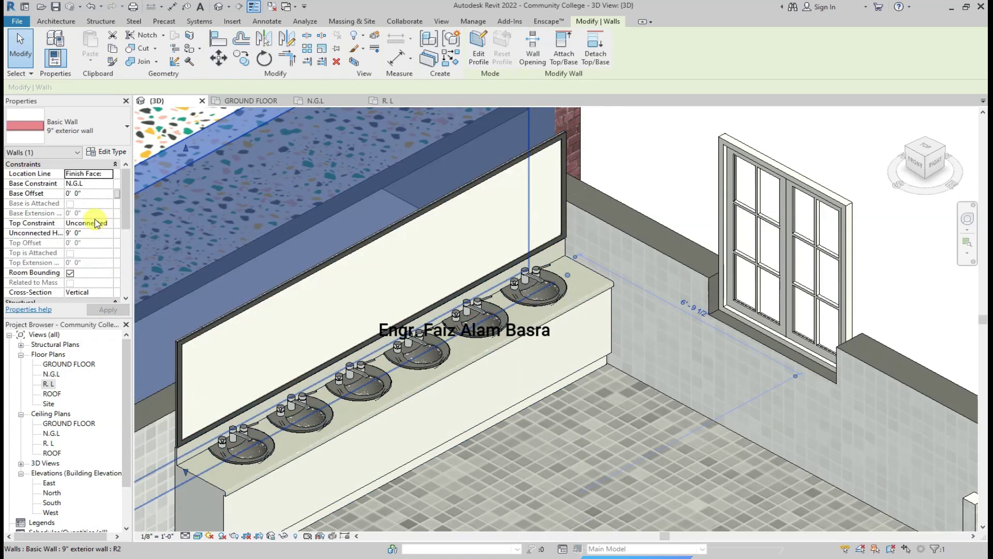
click(612, 186)
click(485, 220)
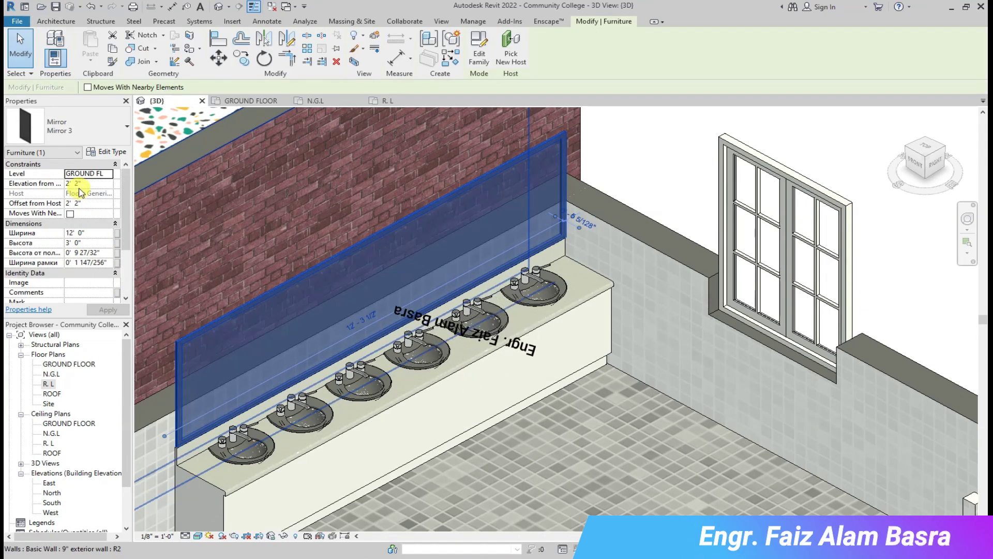
click(68, 183)
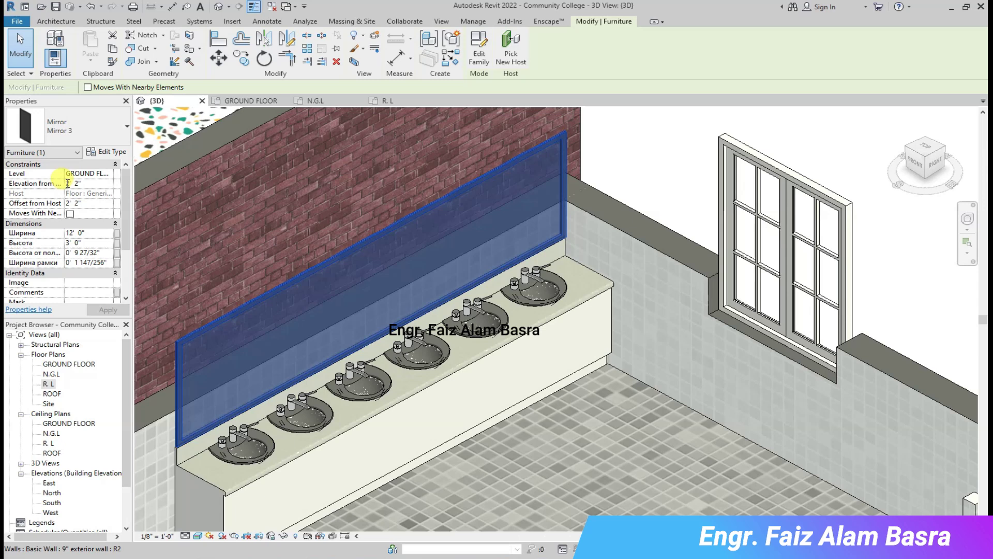
text(3')
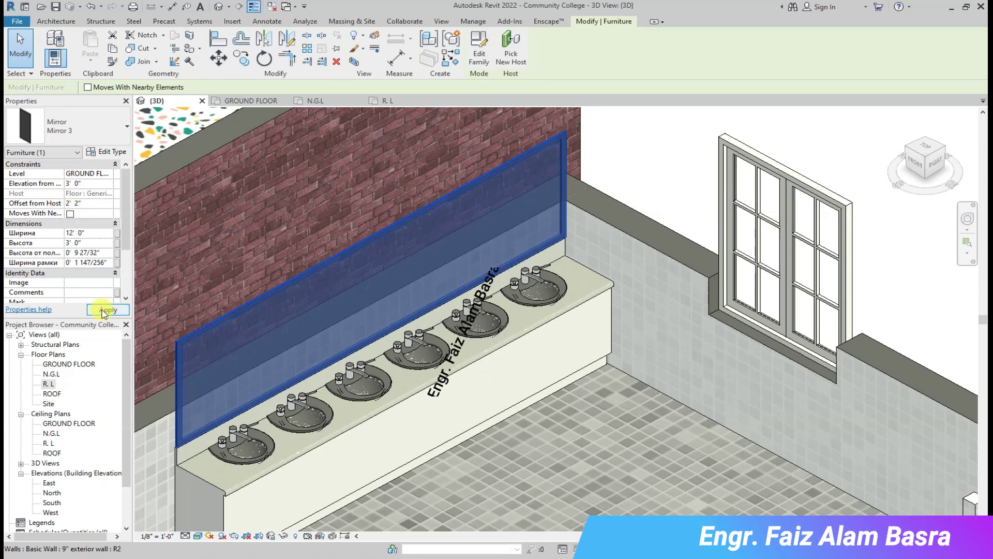
click(103, 310)
click(221, 261)
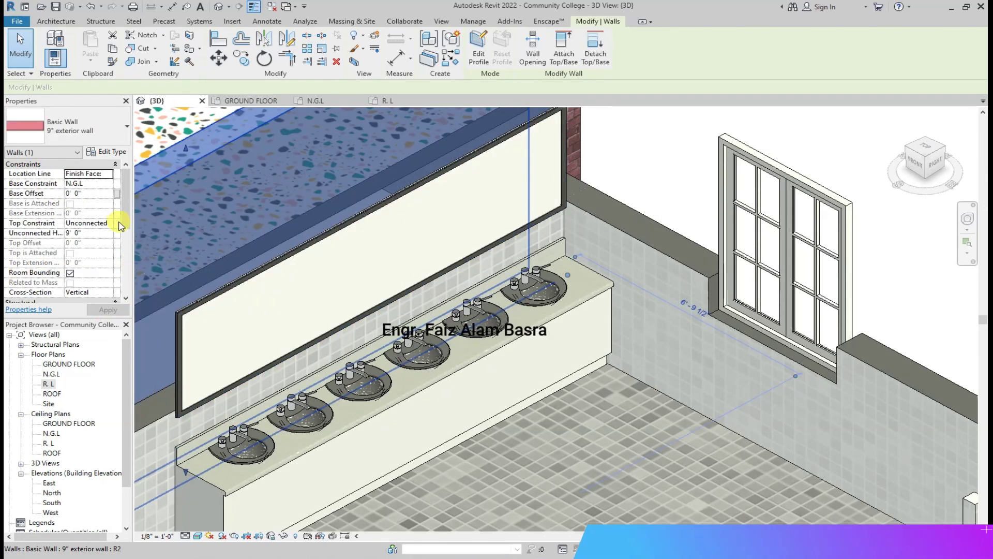
scroll(760, 321, up, 3)
scroll(761, 321, up, 2)
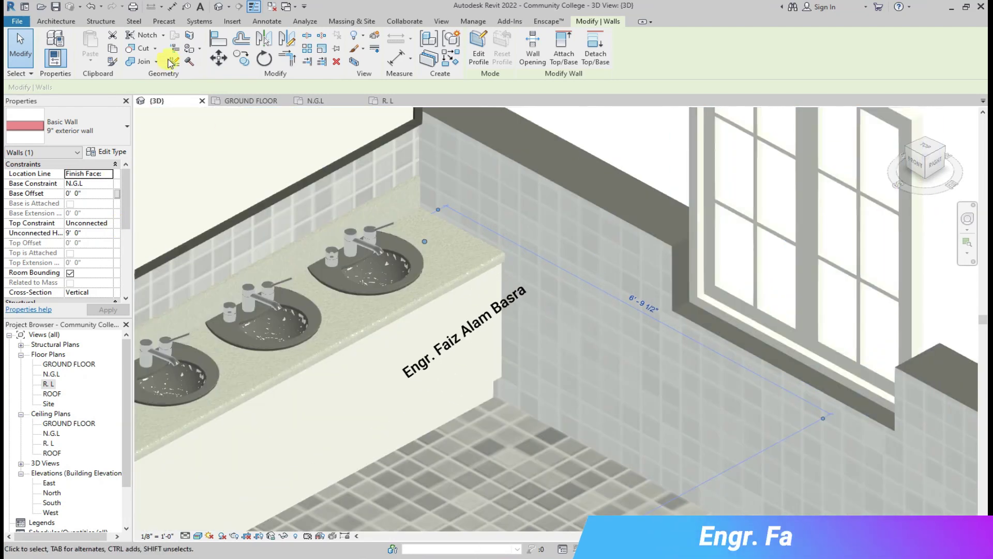
Save the project from the reminder, then start and cancel the Paint tool (PT).
click(517, 280)
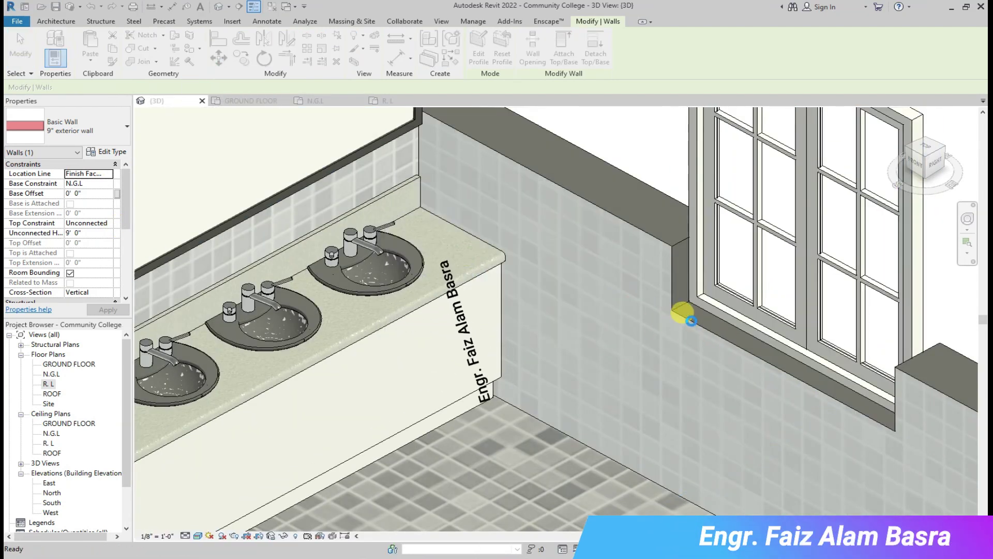
key(p)
key(t)
scroll(447, 454, up, 2)
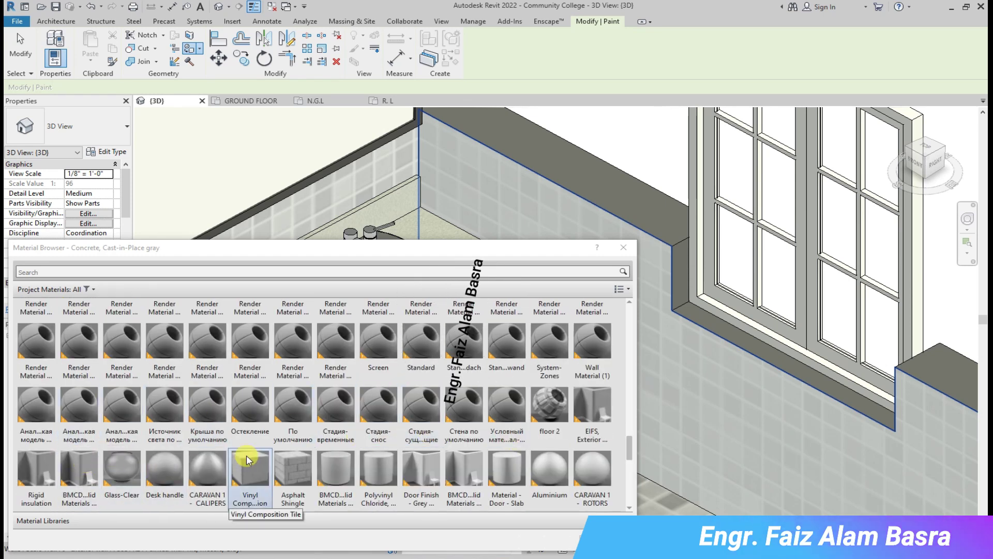
scroll(336, 445, down, 3)
scroll(305, 435, down, 3)
scroll(331, 433, up, 3)
scroll(290, 437, down, 3)
scroll(233, 408, up, 3)
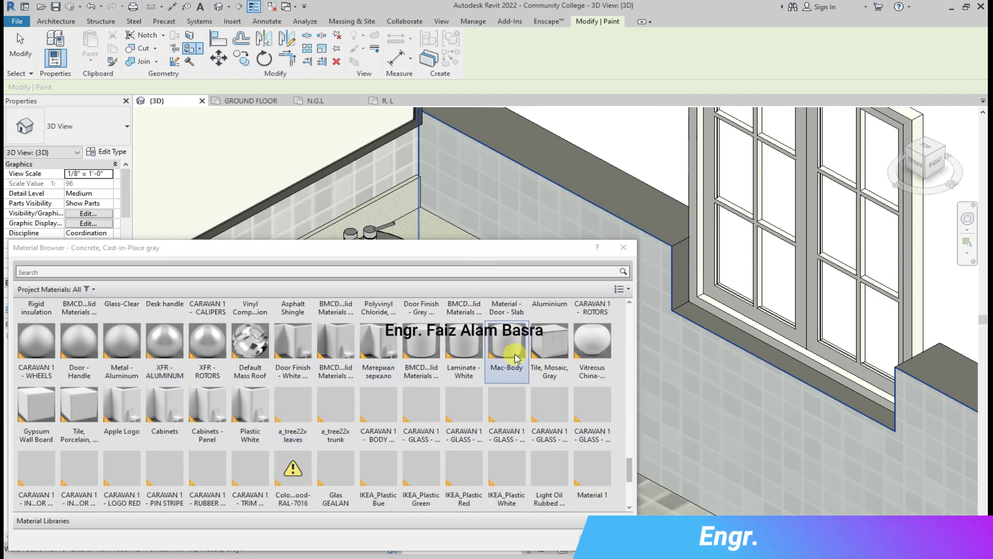
scroll(684, 304, up, 2)
scroll(683, 304, up, 3)
scroll(702, 368, down, 5)
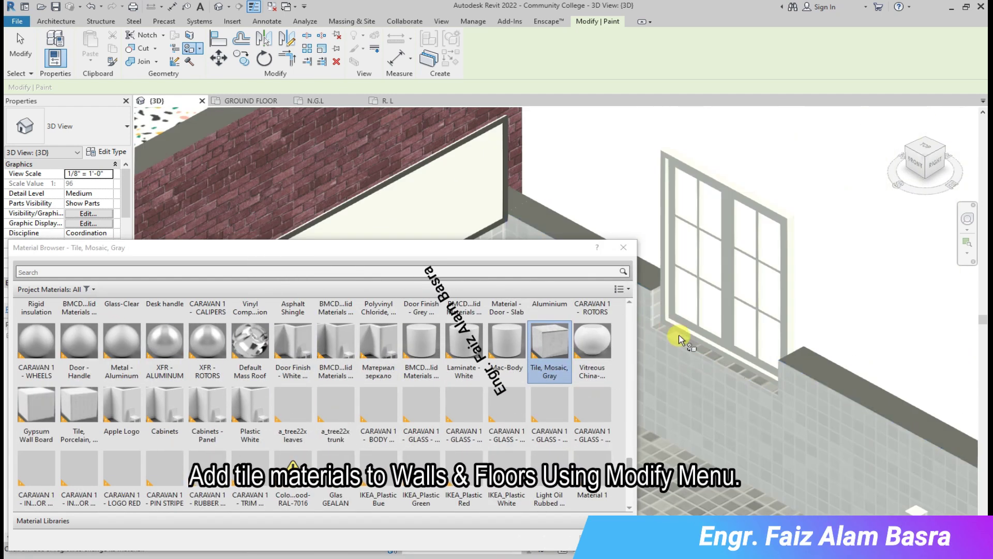
scroll(659, 316, down, 3)
key(Escape)
scroll(707, 288, down, 5)
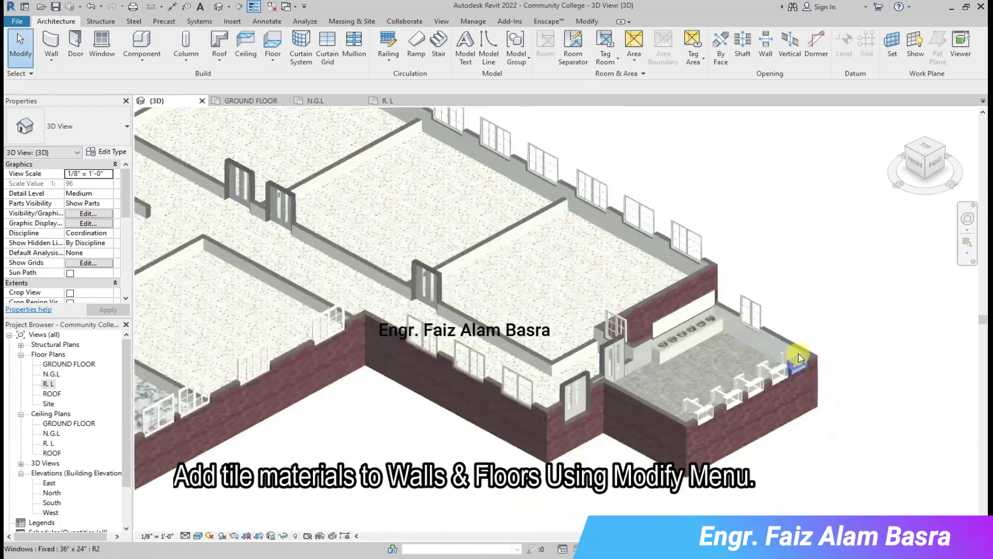
Select the mirror in the floor plan, cancel the Mirror command, and return to 3D.
click(252, 100)
click(462, 243)
scroll(848, 284, down, 5)
scroll(848, 285, down, 3)
key(m)
key(m)
scroll(240, 256, up, 3)
scroll(858, 310, down, 1)
scroll(858, 310, down, 2)
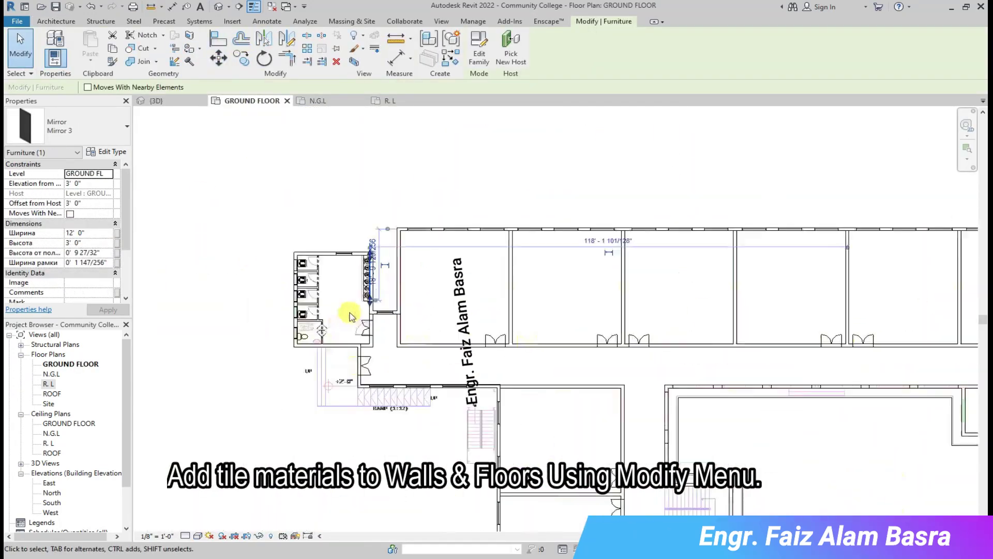
scroll(326, 204, up, 3)
key(Escape)
key(ctrl+Tab)
scroll(332, 132, down, 3)
scroll(333, 132, up, 5)
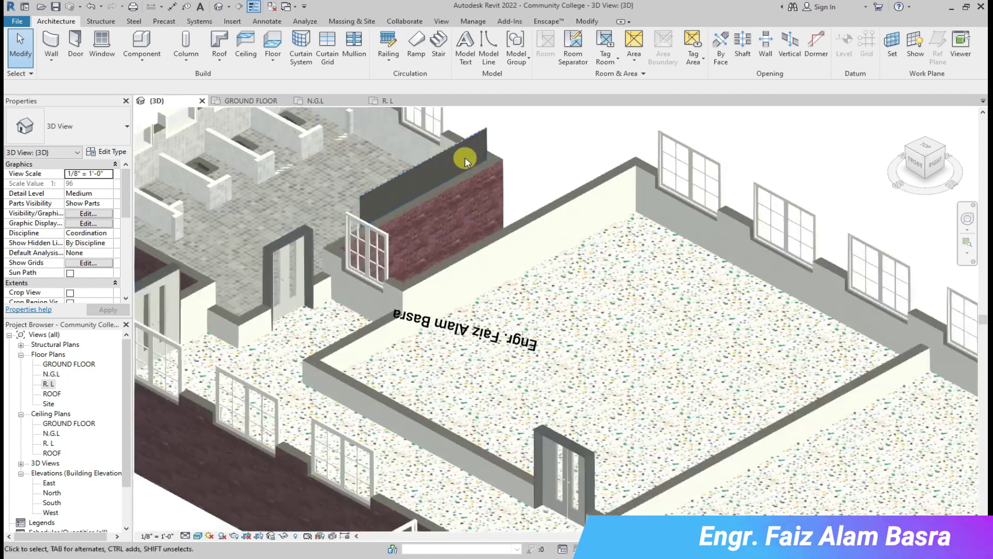
scroll(463, 155, up, 3)
scroll(394, 200, up, 3)
scroll(390, 150, up, 2)
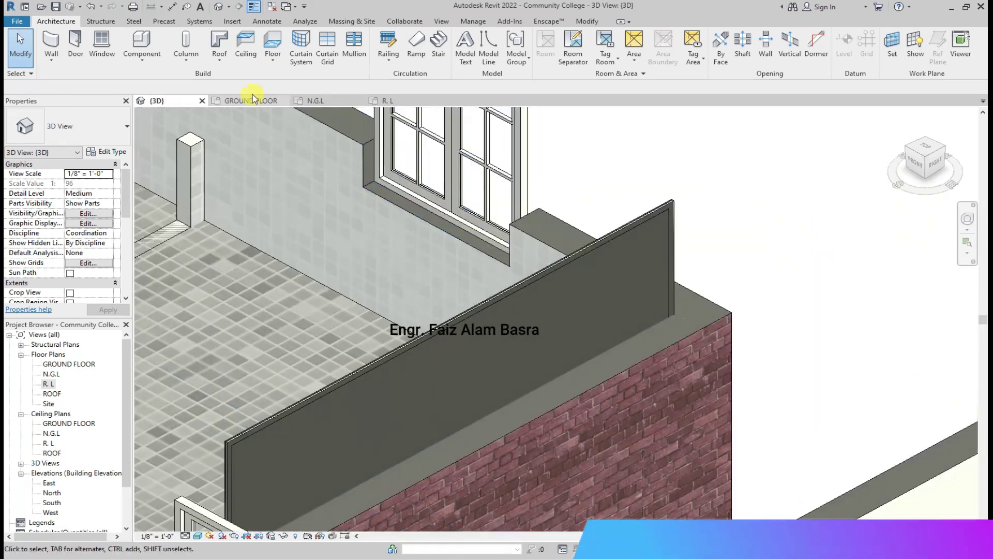
Start the Paint tool from the Modify tab, then cancel it.
click(587, 20)
click(199, 50)
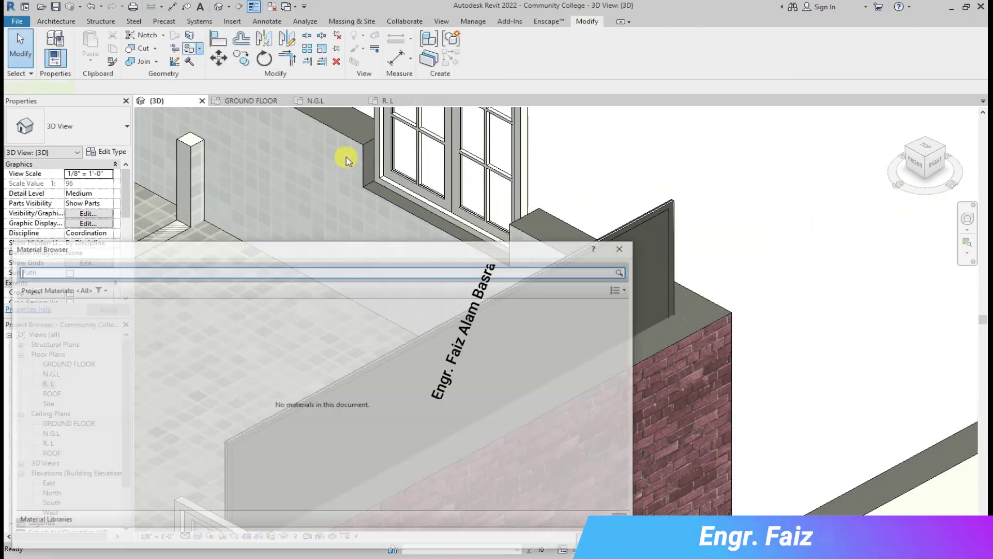
scroll(364, 158, up, 3)
scroll(364, 171, down, 2)
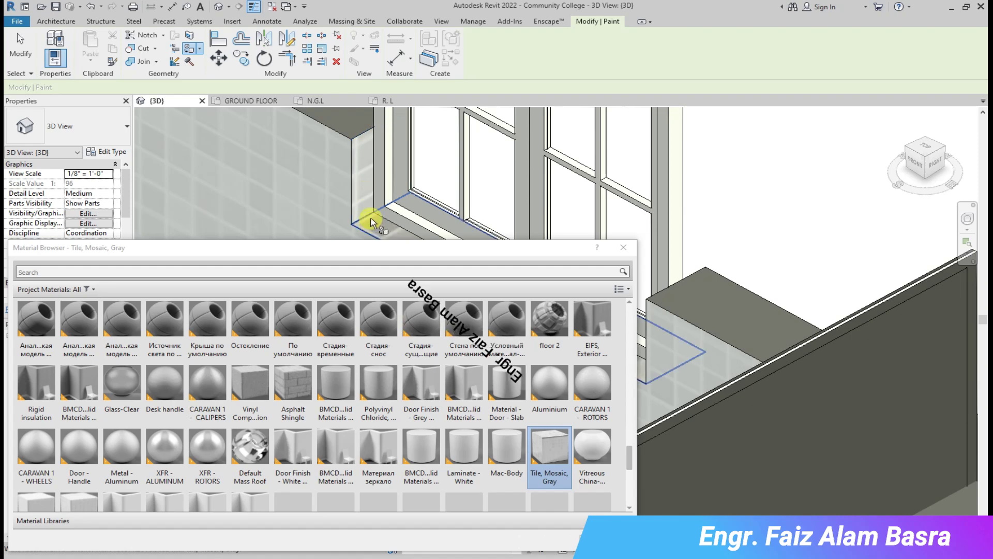
scroll(373, 217, down, 2)
key(Escape)
scroll(592, 167, down, 2)
scroll(443, 126, down, 3)
scroll(377, 288, up, 3)
scroll(510, 350, up, 3)
scroll(253, 131, up, 2)
Paint the marble floor with Vinyl Composition Tile after first trying floor 2.
click(190, 49)
click(250, 337)
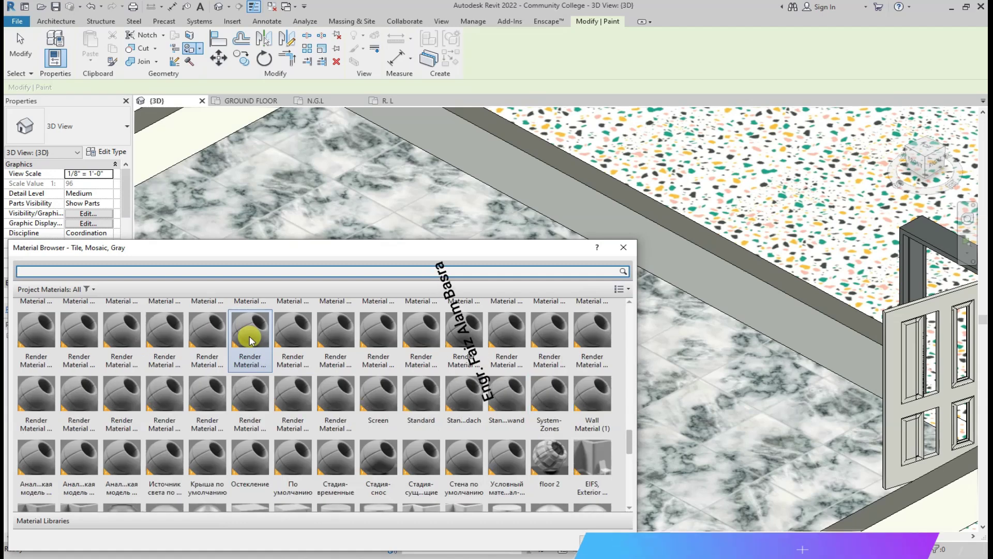
click(549, 458)
click(707, 429)
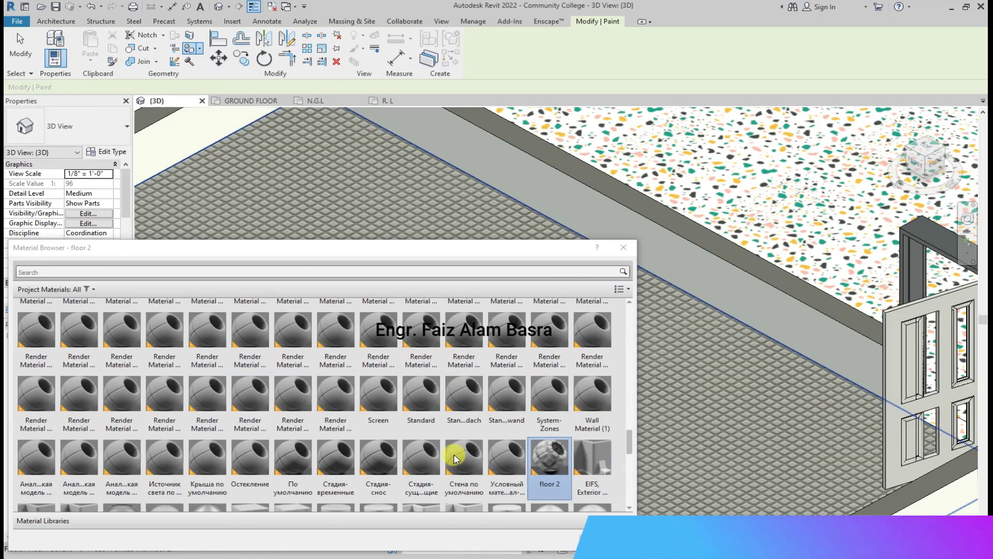
scroll(339, 444, down, 3)
click(250, 336)
click(698, 387)
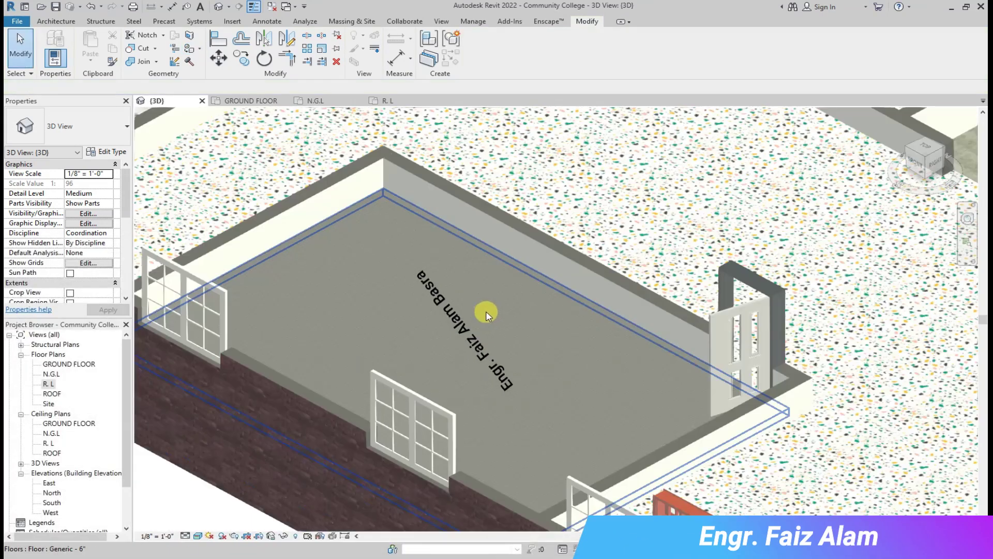
scroll(458, 377, up, 3)
scroll(459, 370, up, 3)
scroll(471, 331, down, 5)
scroll(484, 329, down, 3)
scroll(694, 451, down, 2)
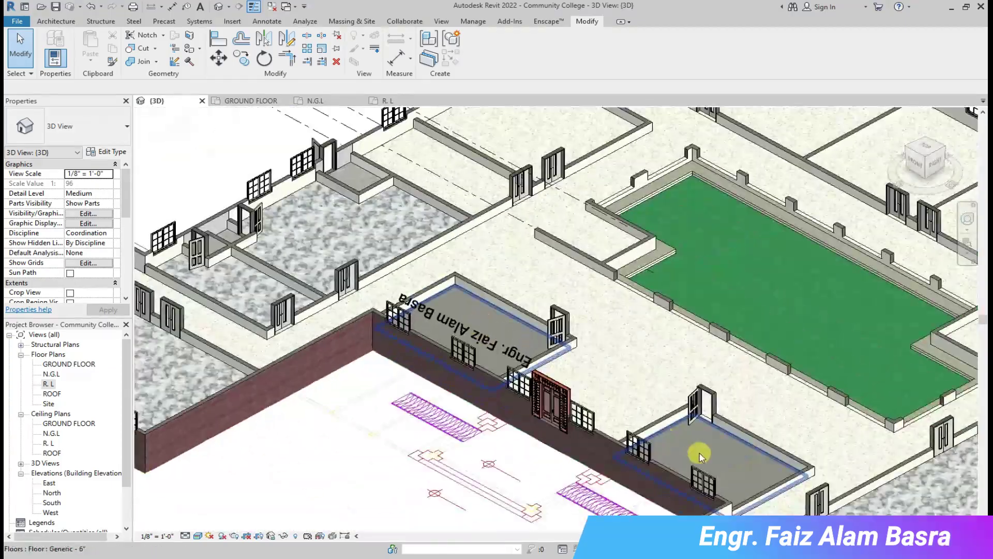
scroll(454, 333, up, 3)
scroll(454, 333, down, 4)
scroll(621, 400, up, 5)
scroll(537, 362, up, 2)
scroll(627, 376, down, 5)
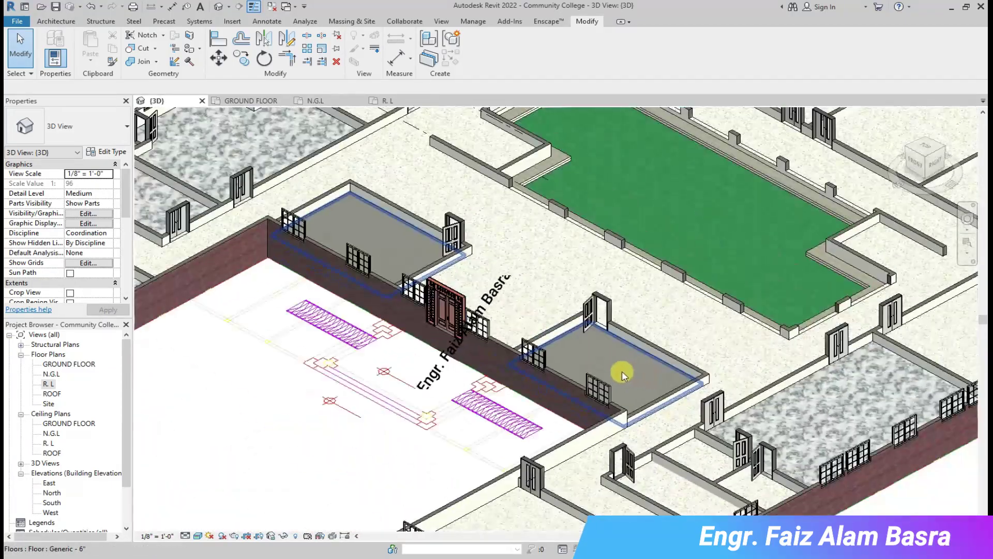
Paint the other room's marble floor with Vinyl Composition Tile so it turns grey.
shift+middle_drag(625, 372, 166, 288)
scroll(410, 361, up, 5)
mouse_move(410, 361)
shift+middle_down()
mouse_move(510, 247)
mouse_move(344, 421)
shift+middle_up()
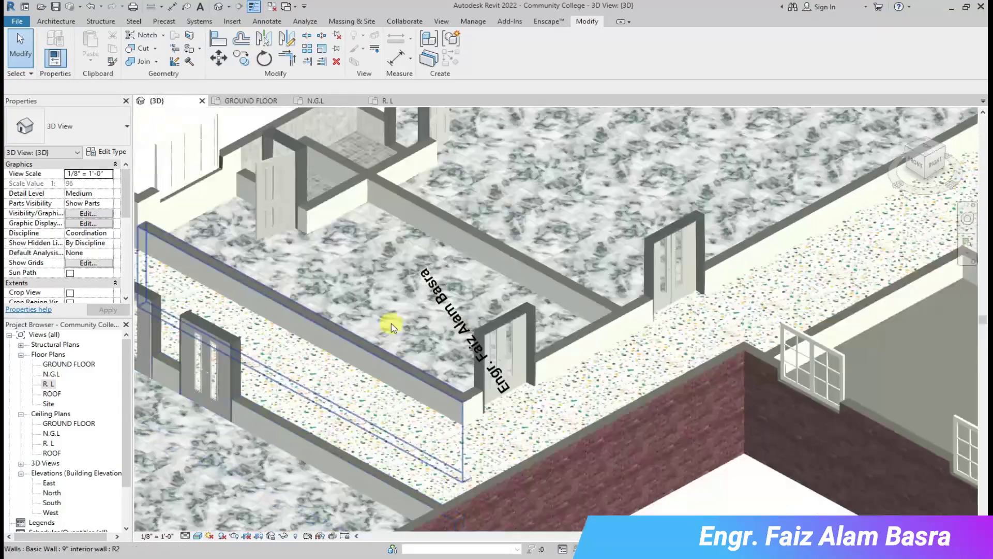
scroll(365, 256, up, 4)
click(189, 48)
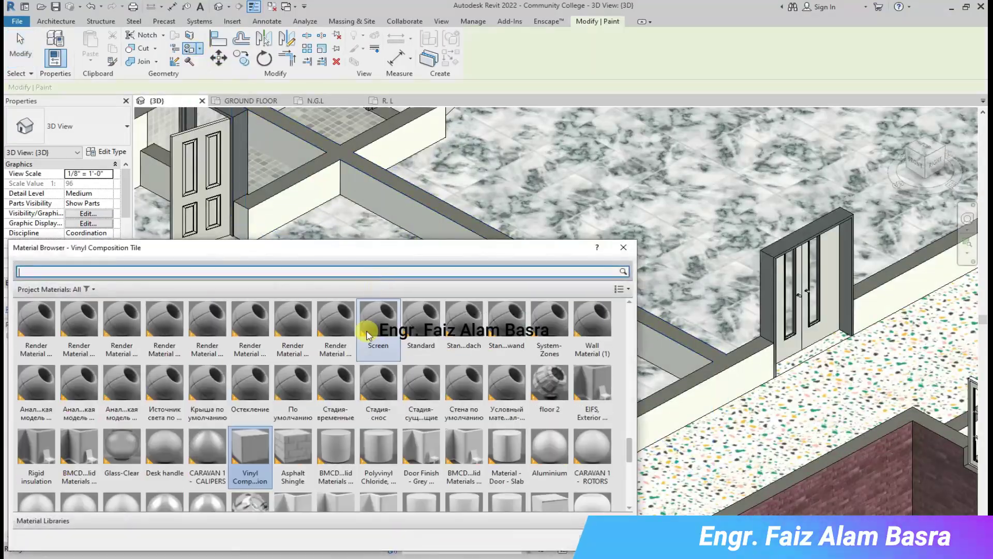
drag(348, 247, 290, 490)
click(279, 382)
scroll(310, 347, up, 3)
shift+middle_drag(351, 309, 389, 304)
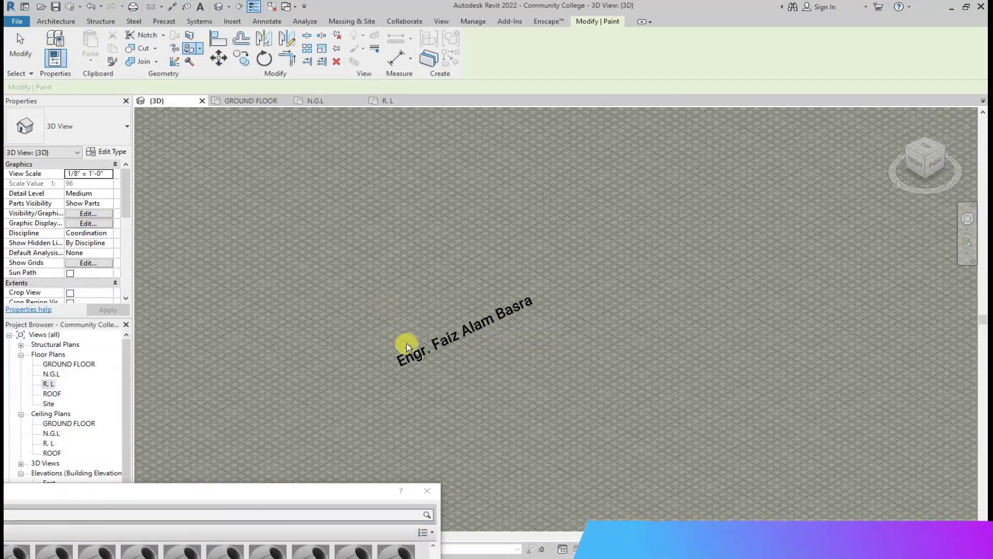
scroll(482, 201, down, 5)
shift+middle_drag(460, 203, 324, 432)
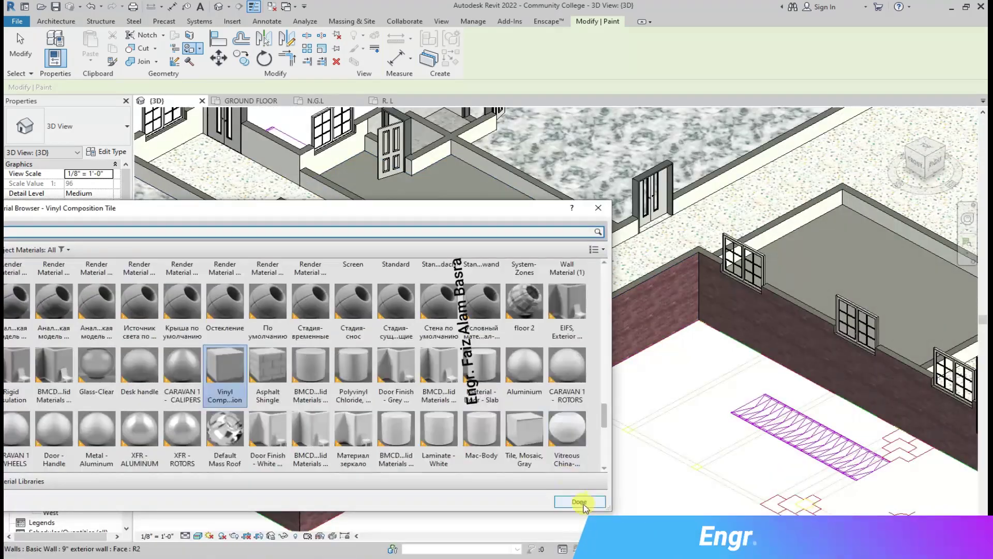
key(Escape)
scroll(327, 392, down, 3)
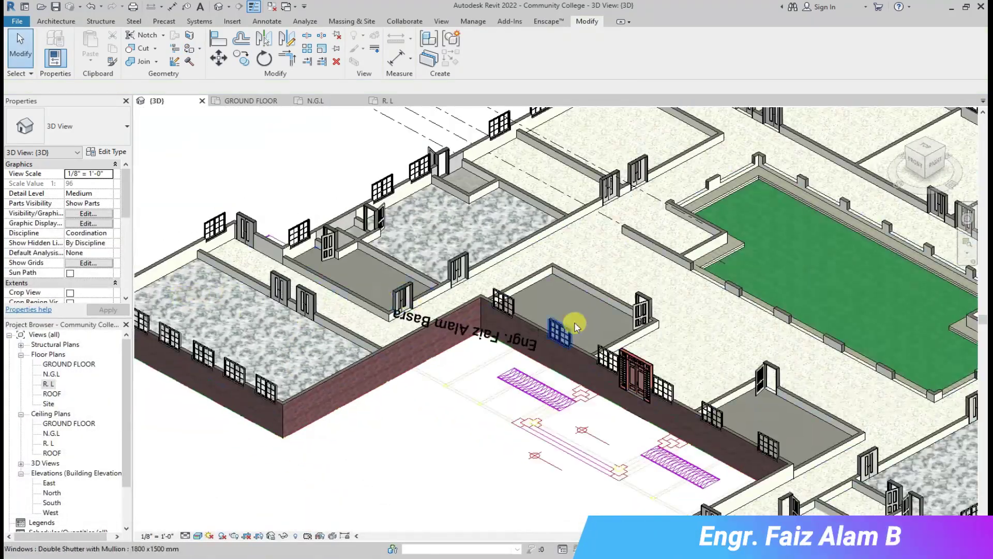
Orbit the 3D building toward a top-down angle, then go to the GROUND FLOOR plan.
shift+middle_drag(449, 311, 602, 325)
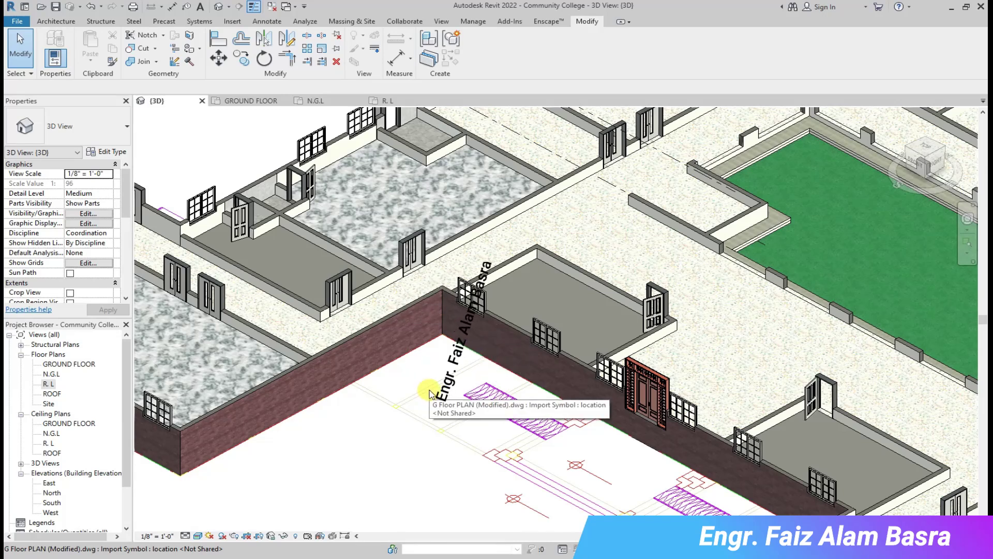
shift+middle_drag(453, 395, 337, 391)
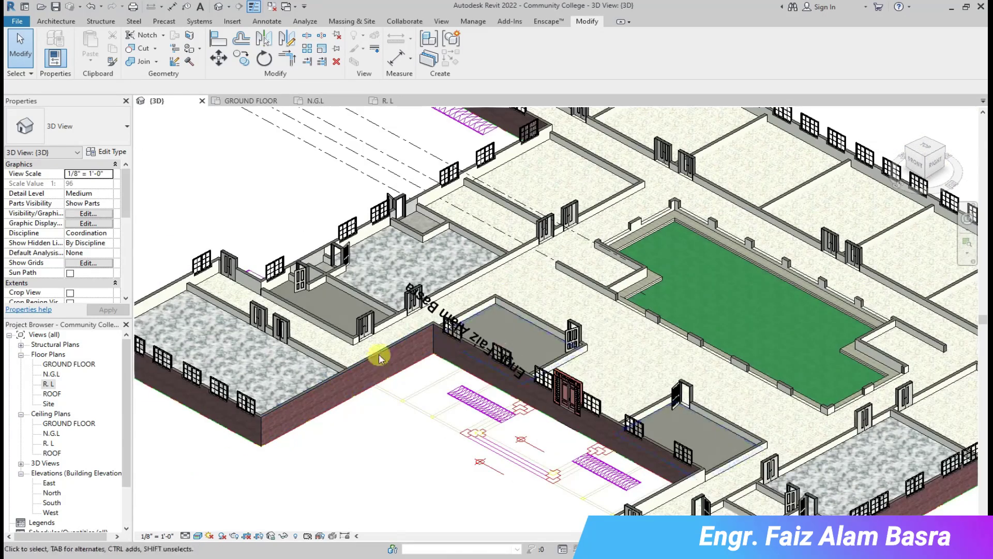
shift+middle_drag(379, 357, 716, 228)
click(252, 101)
scroll(570, 399, up, 5)
scroll(515, 213, up, 3)
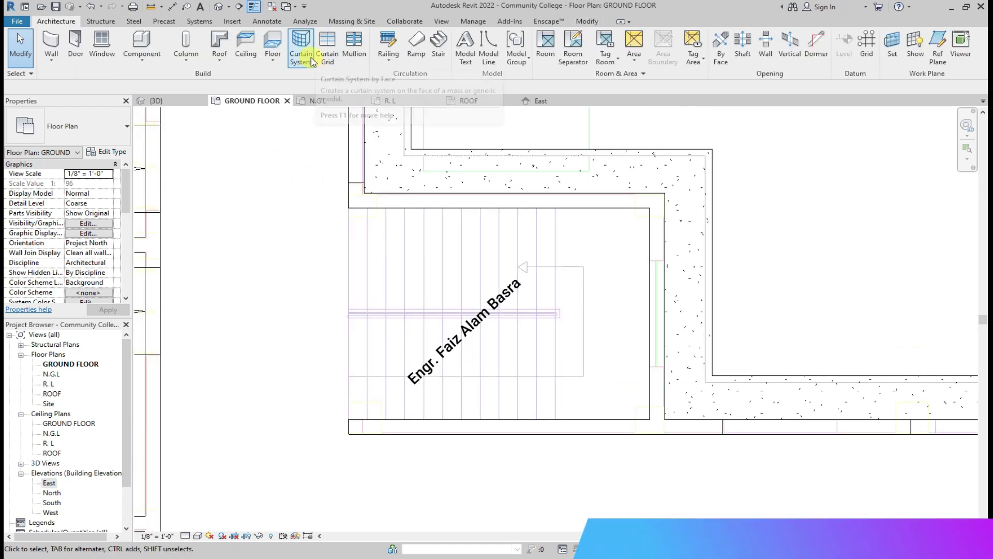
Sketch a stair from the wall corner with two 12-riser runs, 24 risers total.
click(439, 47)
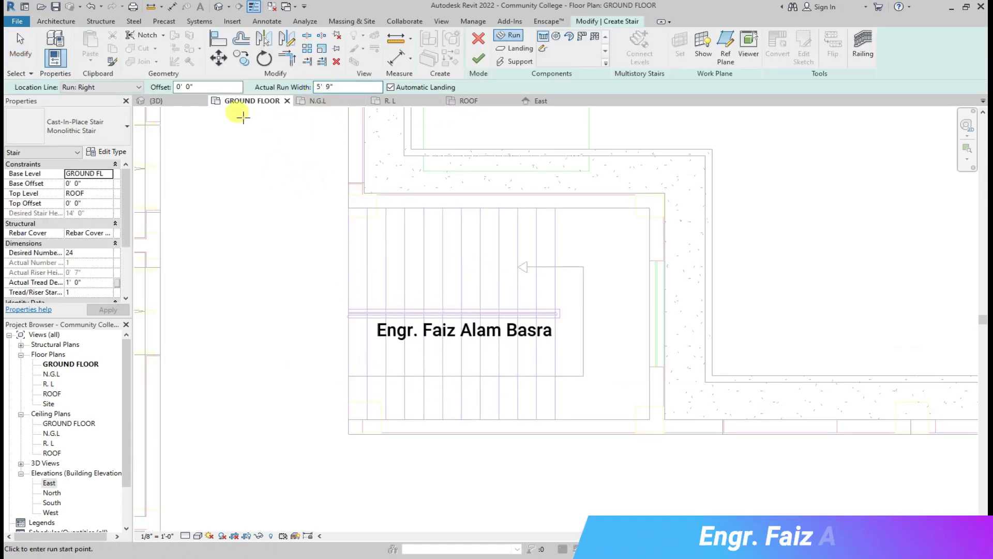
scroll(362, 418, up, 2)
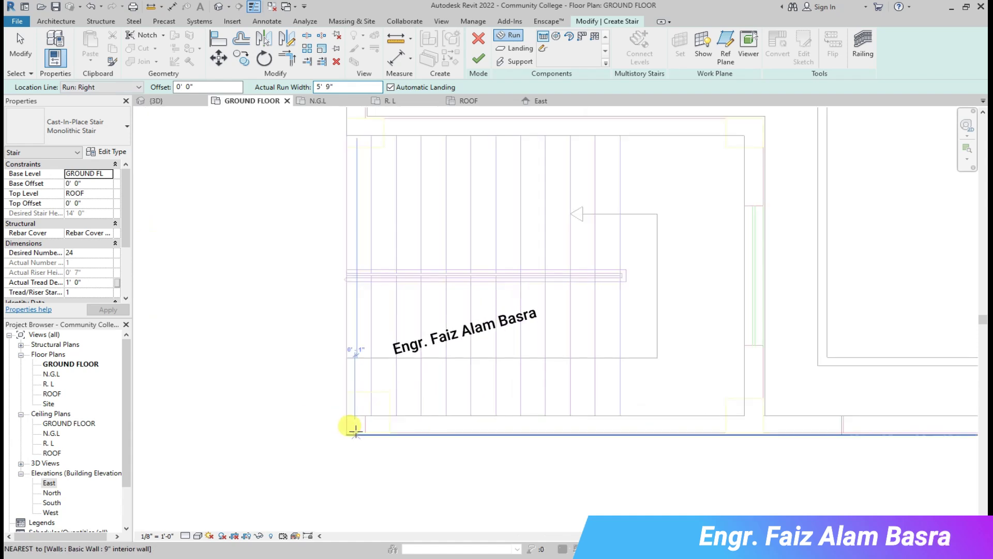
click(346, 415)
click(620, 412)
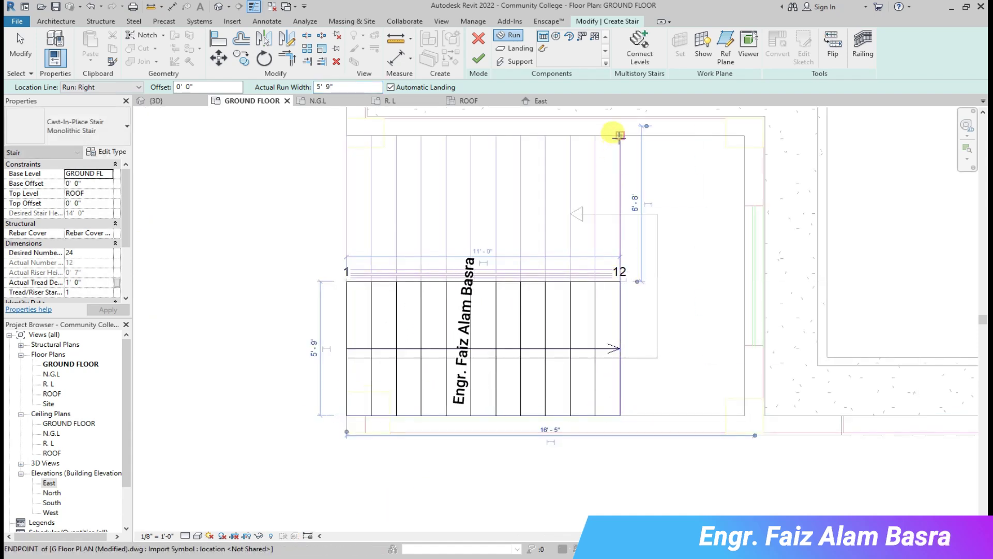
click(346, 136)
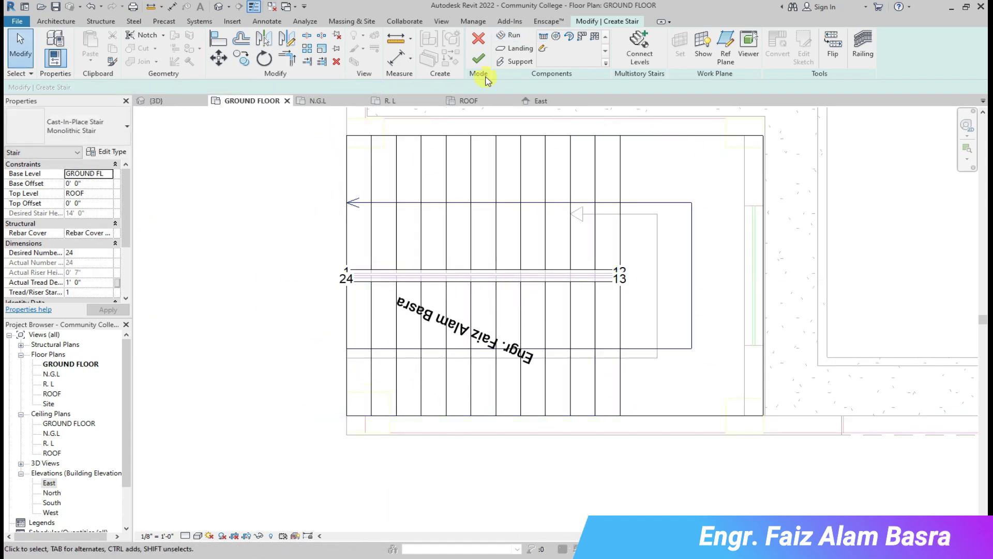
click(478, 58)
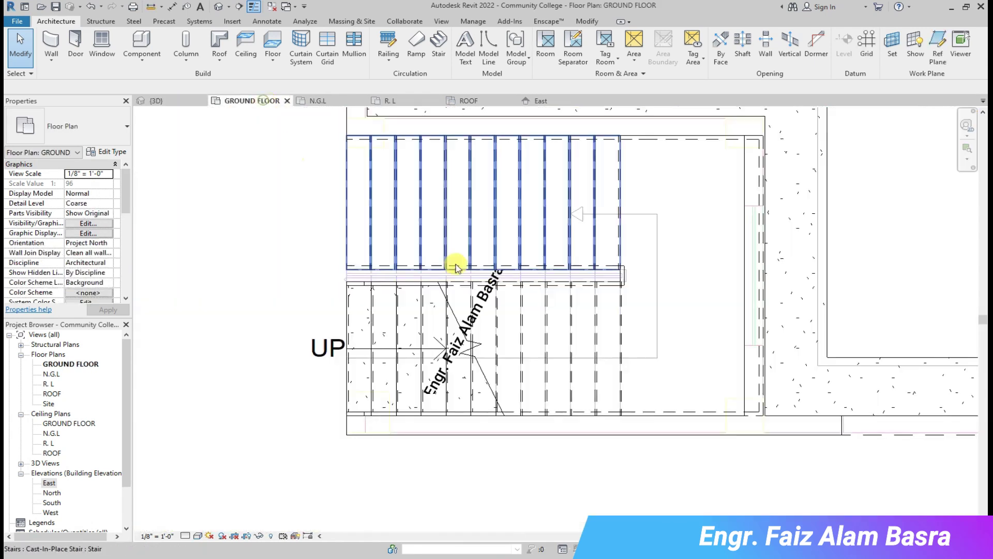
Exit the stair railing's path sketch without changes, then reopen the stair in Edit Stairs.
scroll(455, 267, up, 2)
scroll(716, 332, down, 2)
double_click(715, 152)
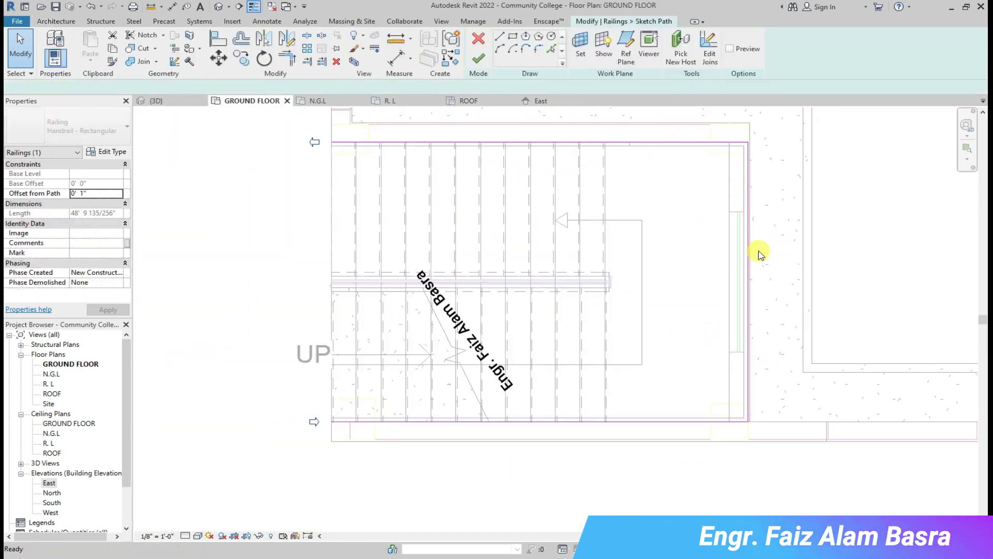
scroll(748, 217, up, 2)
key(Escape)
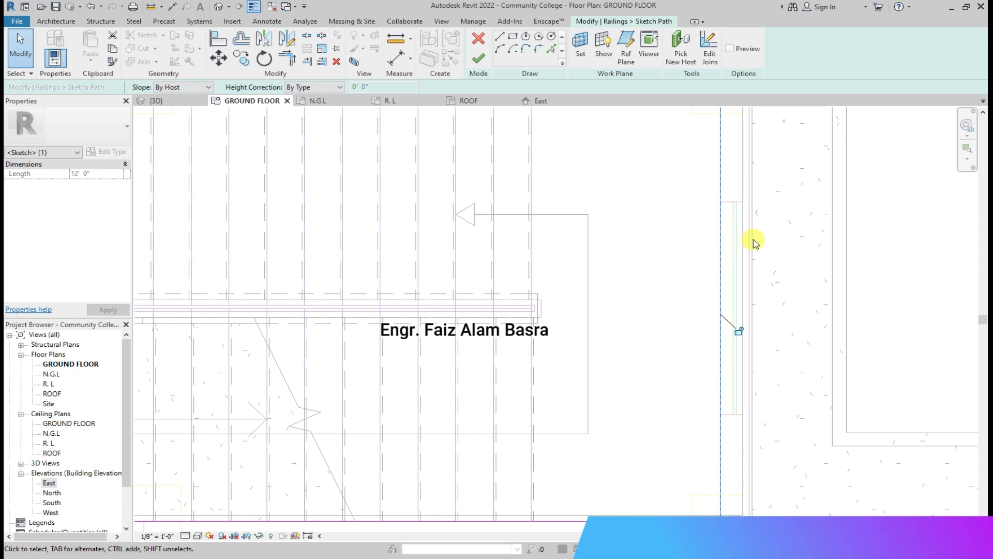
scroll(754, 239, down, 2)
click(478, 59)
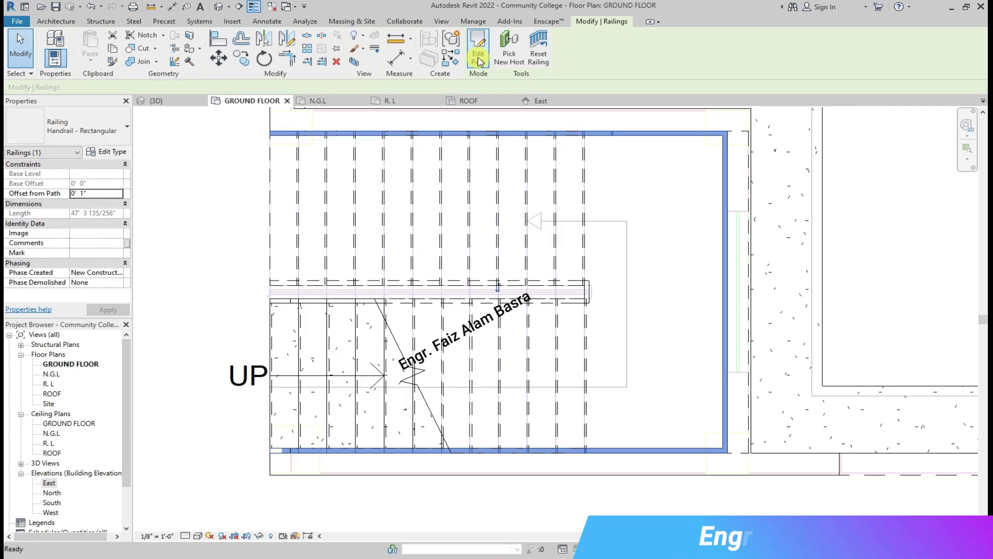
click(744, 141)
click(496, 57)
Make the stair landing 5'-0" deep and finish the stair edit.
click(724, 291)
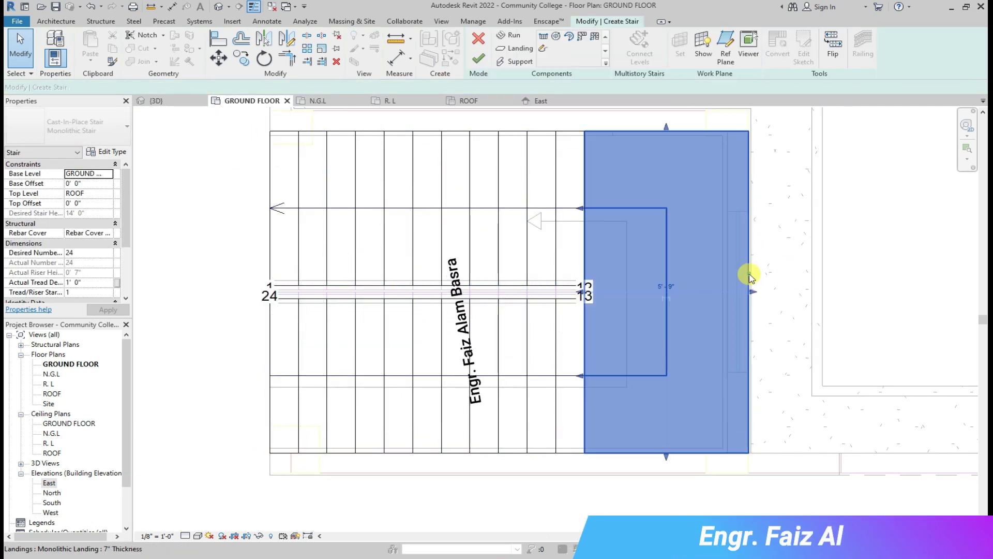
click(727, 298)
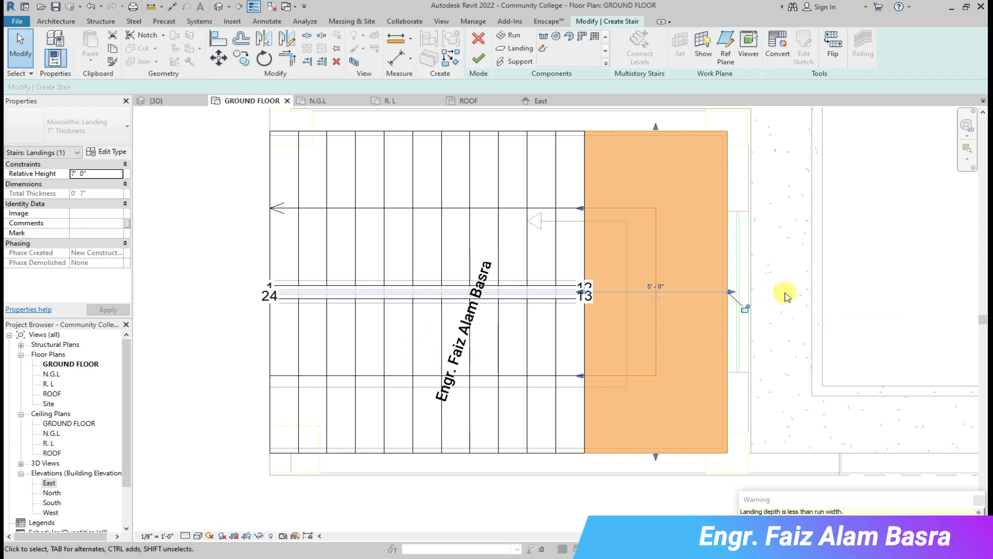
click(471, 59)
scroll(335, 288, up, 2)
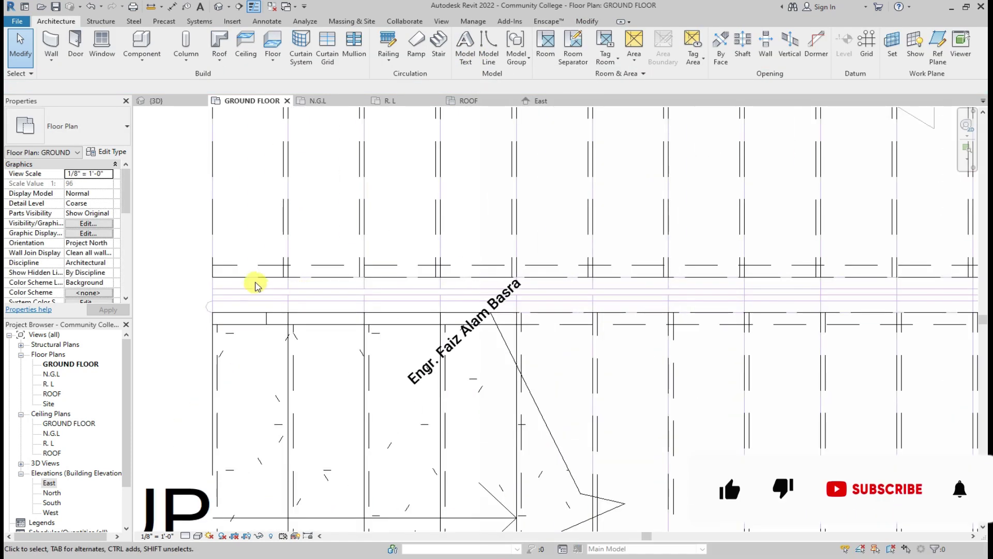
Inspect the stair's inner handrail railing in the ground floor plan.
scroll(273, 295, down, 3)
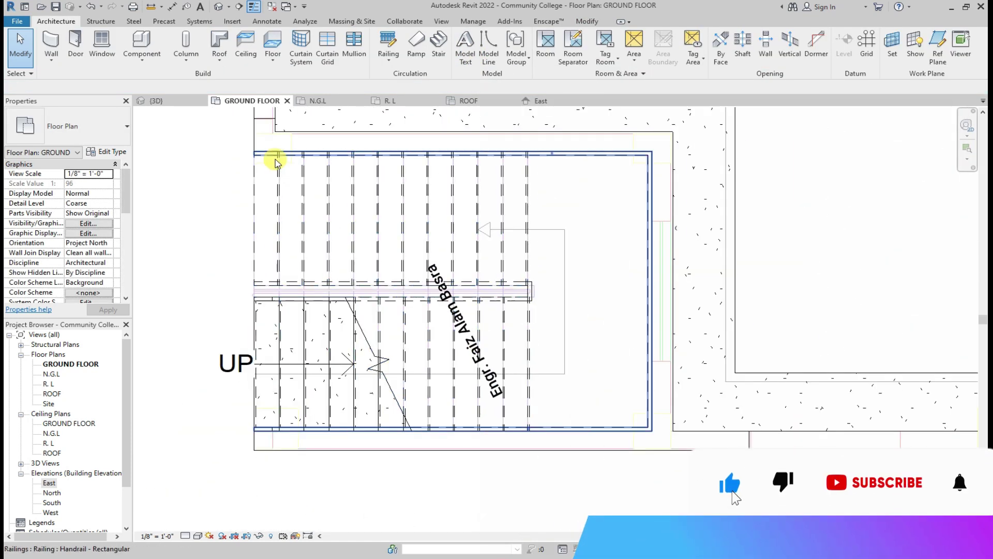
scroll(632, 329, up, 5)
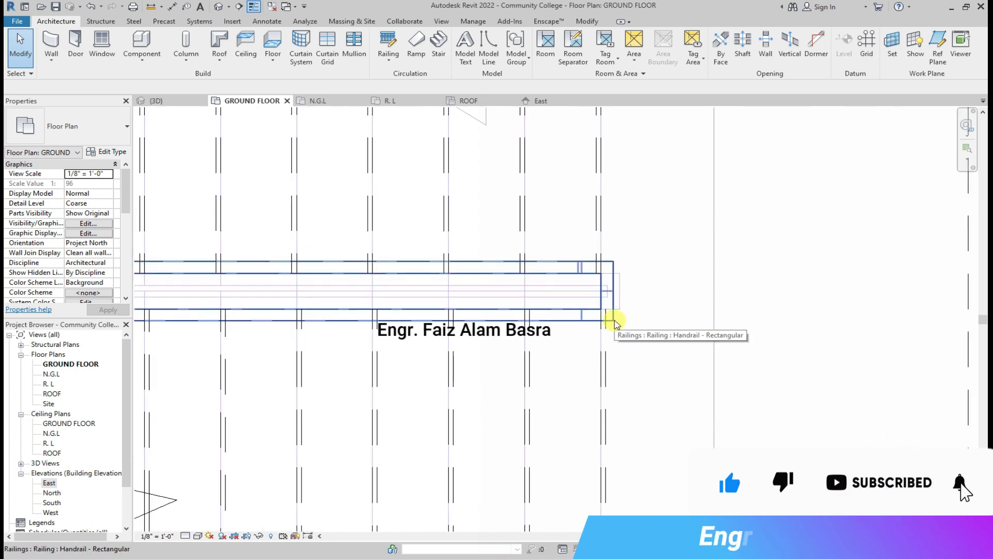
scroll(615, 324, down, 2)
click(612, 310)
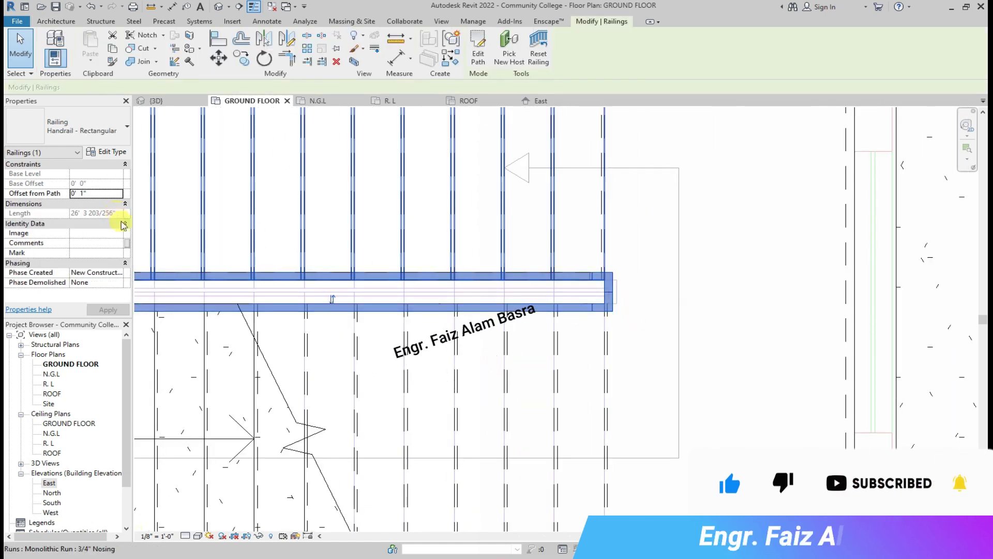
scroll(600, 294, down, 1)
key(Escape)
Check the stair's outer handrail railing in the {3D} view.
click(178, 106)
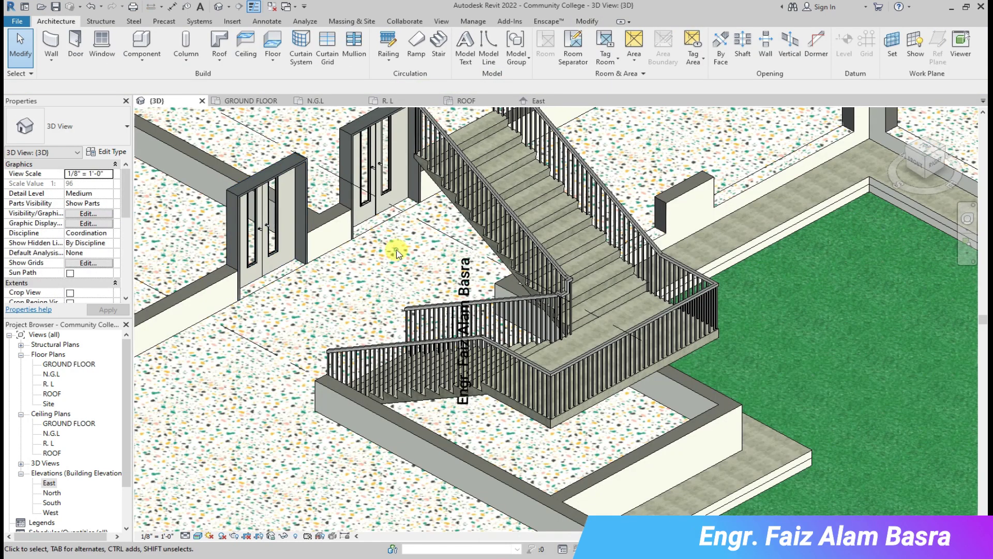
scroll(594, 340, up, 2)
click(616, 334)
scroll(616, 334, down, 2)
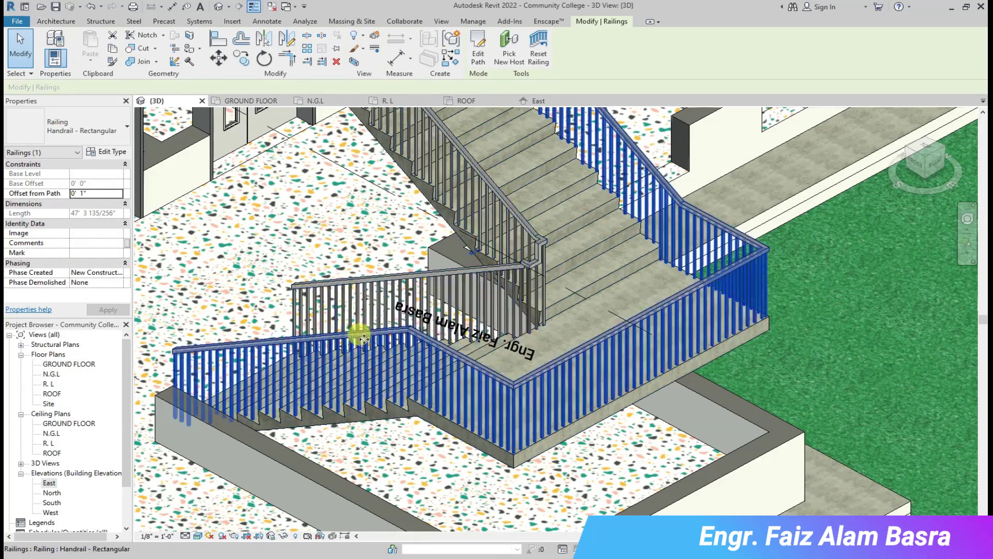
scroll(355, 332, down, 2)
scroll(484, 188, up, 2)
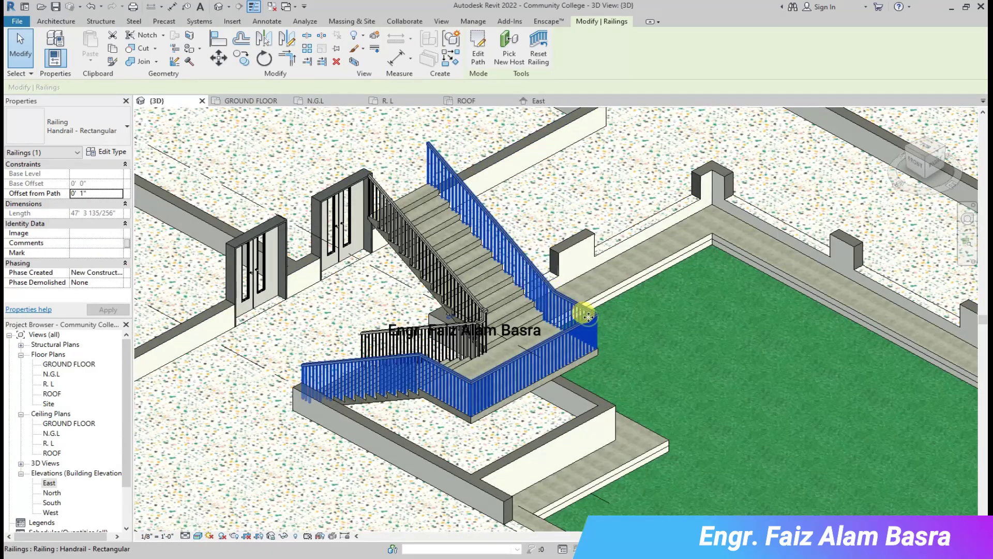
click(293, 352)
Start a new stair on the GROUND FLOOR plan.
scroll(279, 357, up, 2)
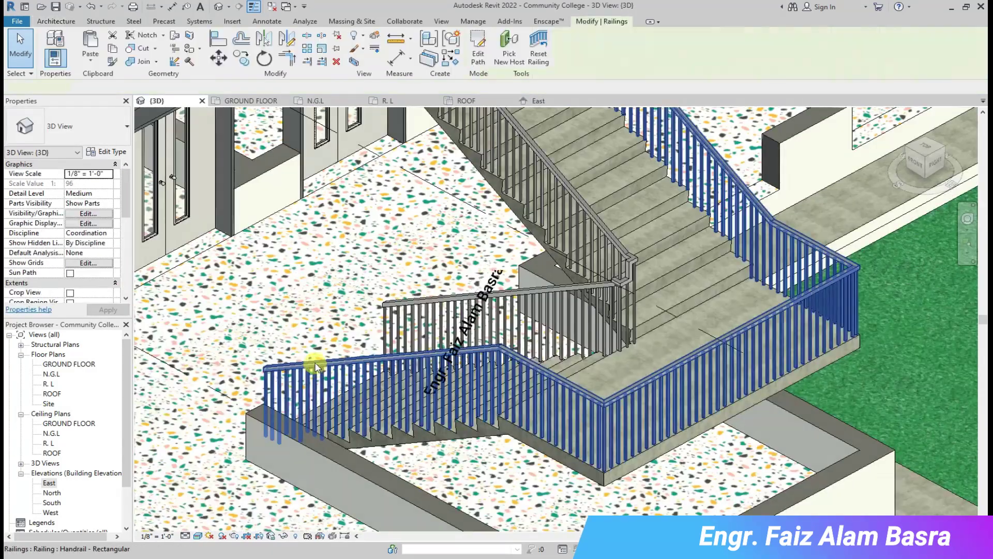
click(251, 100)
click(437, 66)
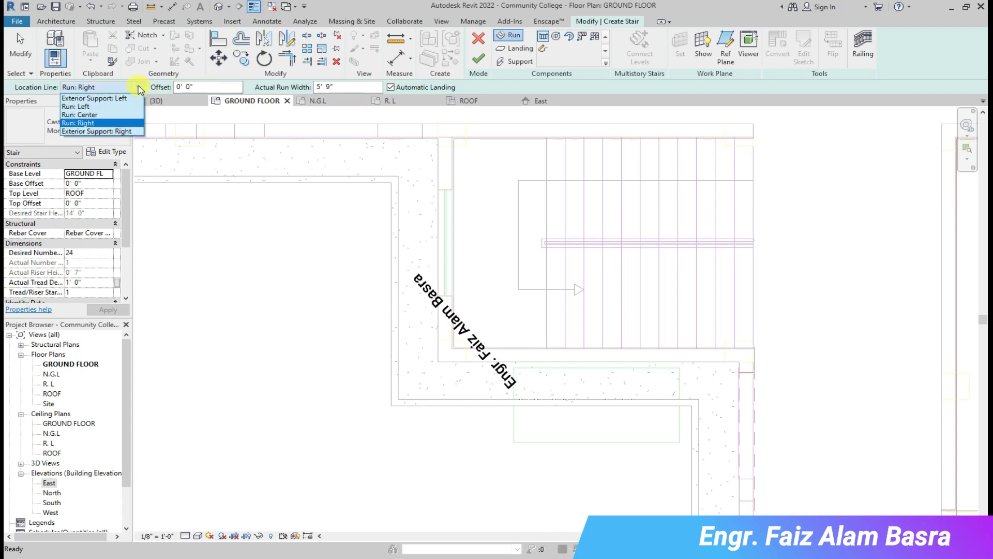
Draw two opposite left-edge-aligned 12-riser runs, risers 1–12 and 13–24.
click(83, 107)
scroll(751, 139, up, 2)
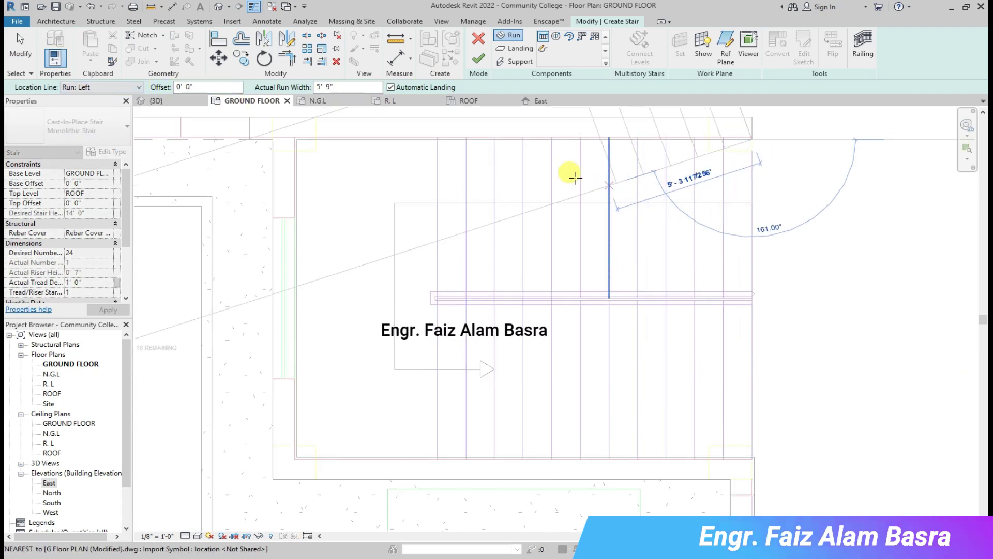
click(111, 123)
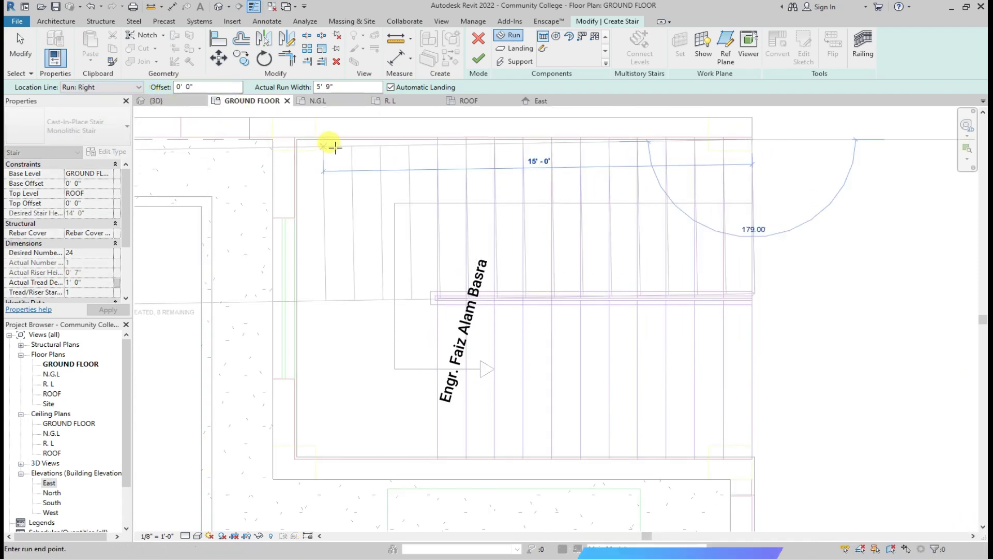
click(437, 139)
scroll(437, 457, up, 2)
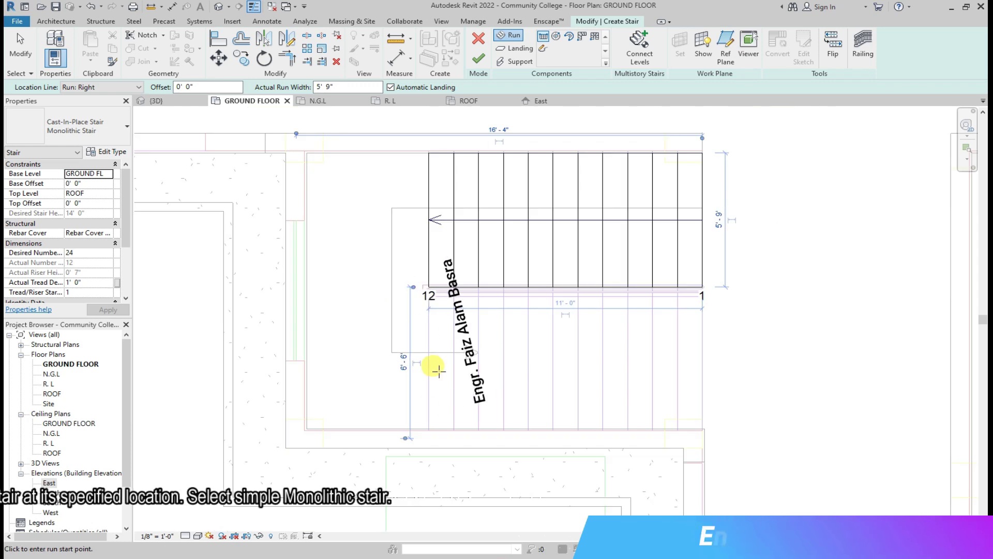
click(447, 430)
scroll(753, 417, down, 1)
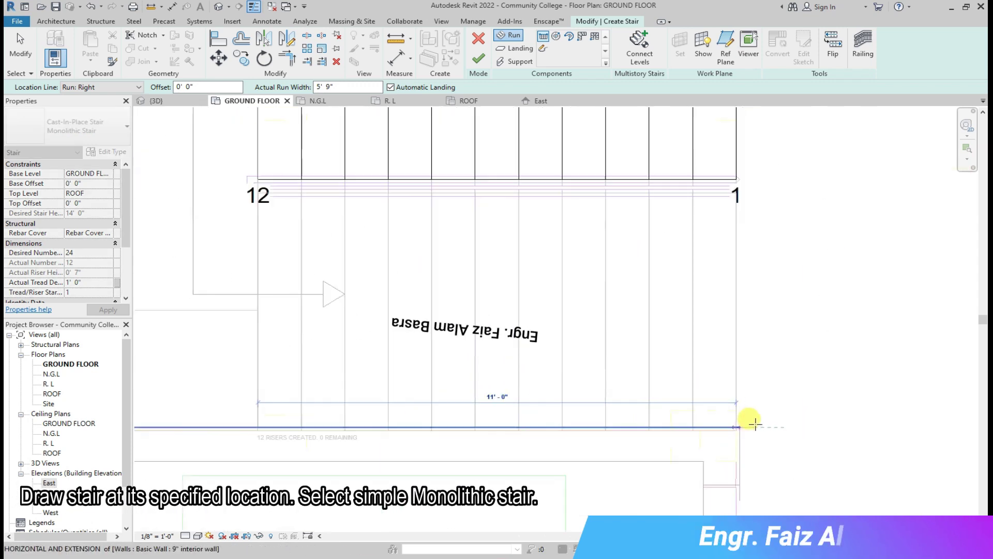
scroll(731, 421, up, 2)
scroll(738, 429, up, 2)
click(738, 428)
key(Escape)
Select the upper run and view the new 24-riser stair in 3D.
scroll(572, 381, down, 2)
scroll(653, 288, up, 2)
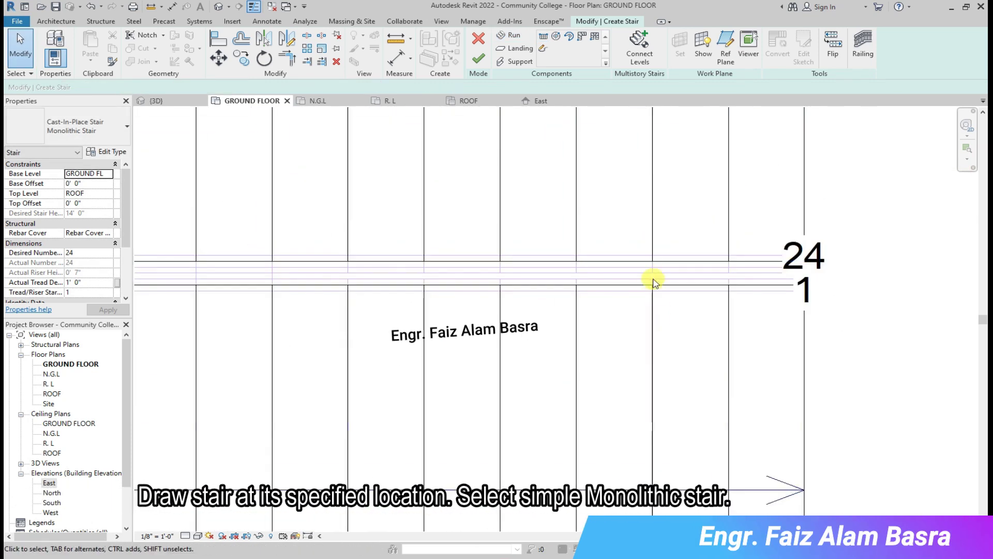
scroll(394, 269, down, 1)
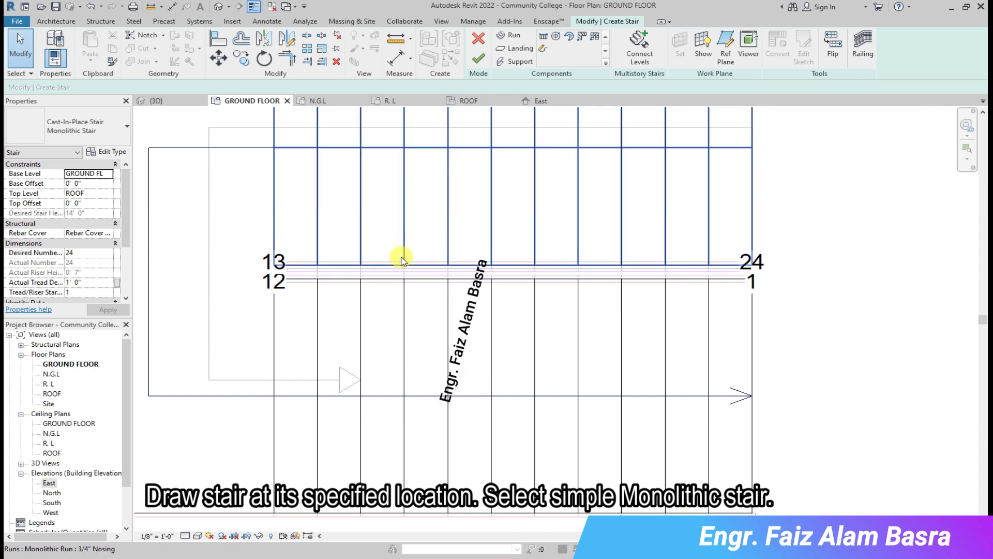
click(398, 253)
scroll(465, 335, down, 2)
scroll(333, 165, up, 2)
click(162, 105)
scroll(691, 338, up, 3)
scroll(673, 326, up, 3)
scroll(693, 328, up, 2)
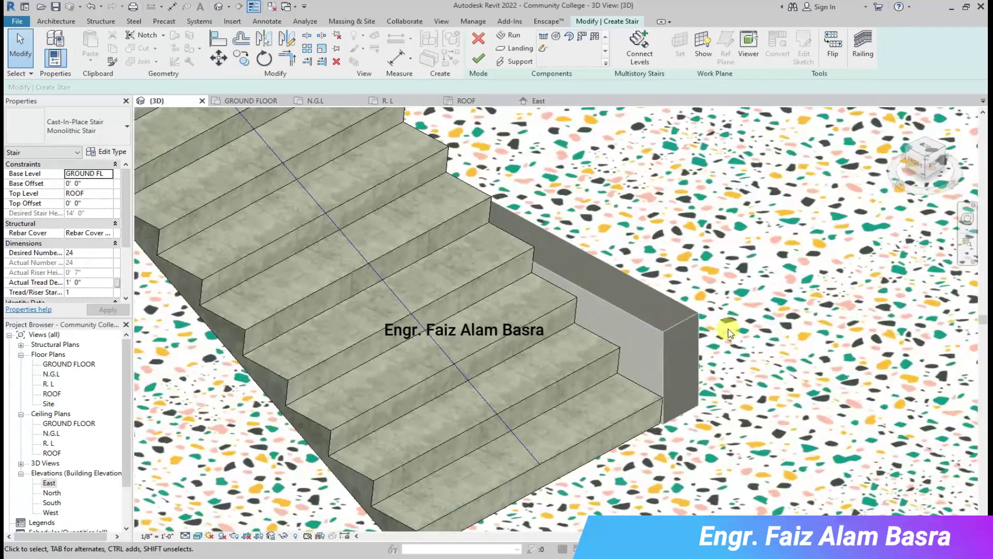
Select the landing and finish the stair so its railings are generated.
scroll(724, 331, down, 3)
scroll(472, 251, down, 2)
click(348, 263)
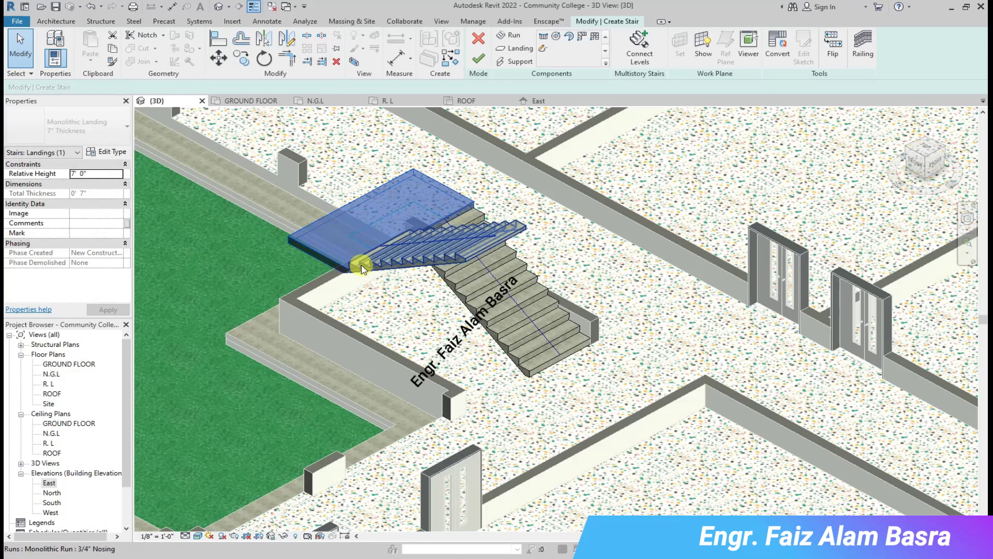
scroll(670, 277, down, 3)
scroll(514, 204, up, 4)
click(479, 59)
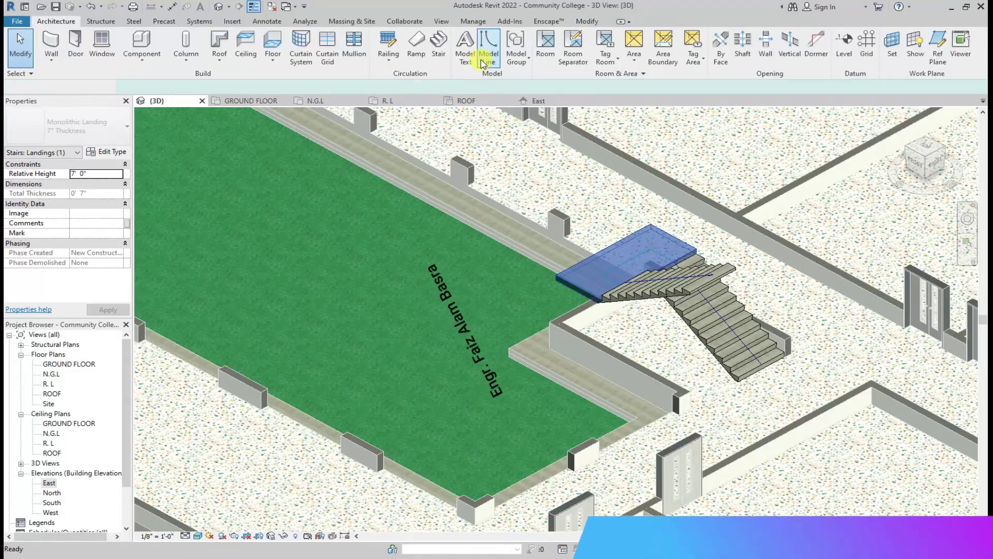
Zoom around the finished stair and return to the GROUND FLOOR plan.
scroll(709, 222, up, 2)
scroll(848, 426, up, 2)
scroll(827, 437, up, 1)
scroll(838, 339, up, 2)
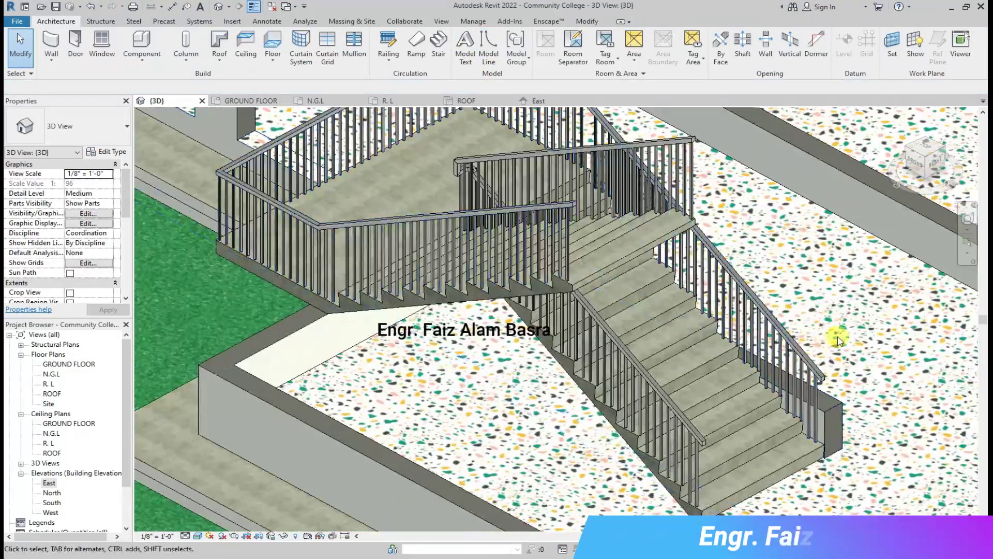
click(254, 104)
scroll(515, 215, down, 1)
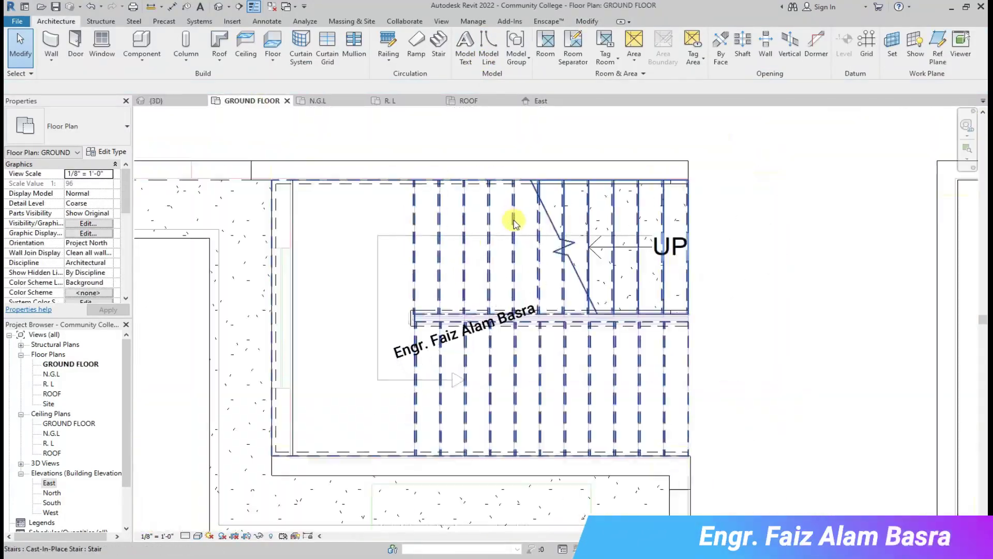
Select the finished second stair and reopen it for editing.
scroll(421, 288, up, 1)
click(414, 286)
scroll(411, 259, down, 1)
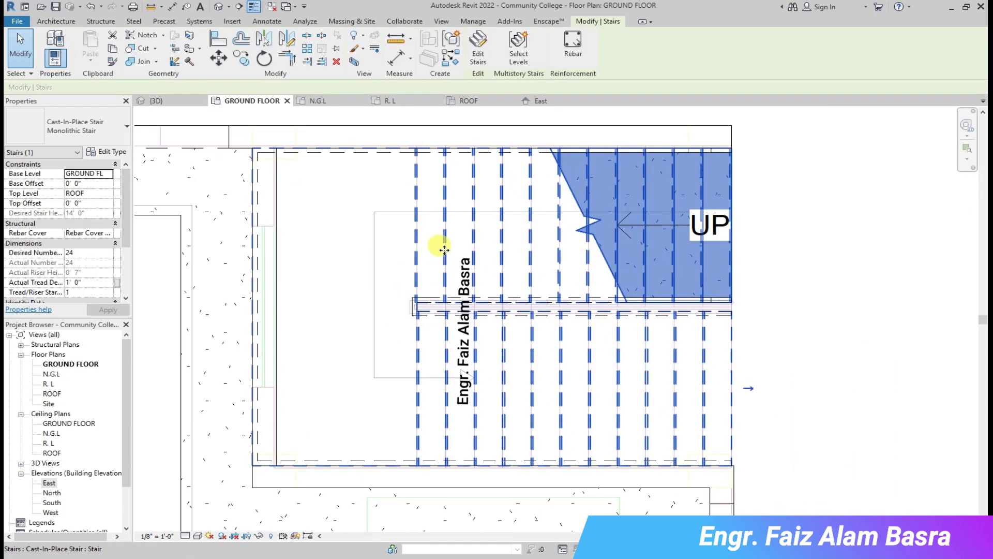
scroll(501, 472, up, 1)
scroll(503, 476, up, 1)
scroll(410, 294, down, 1)
scroll(442, 292, up, 1)
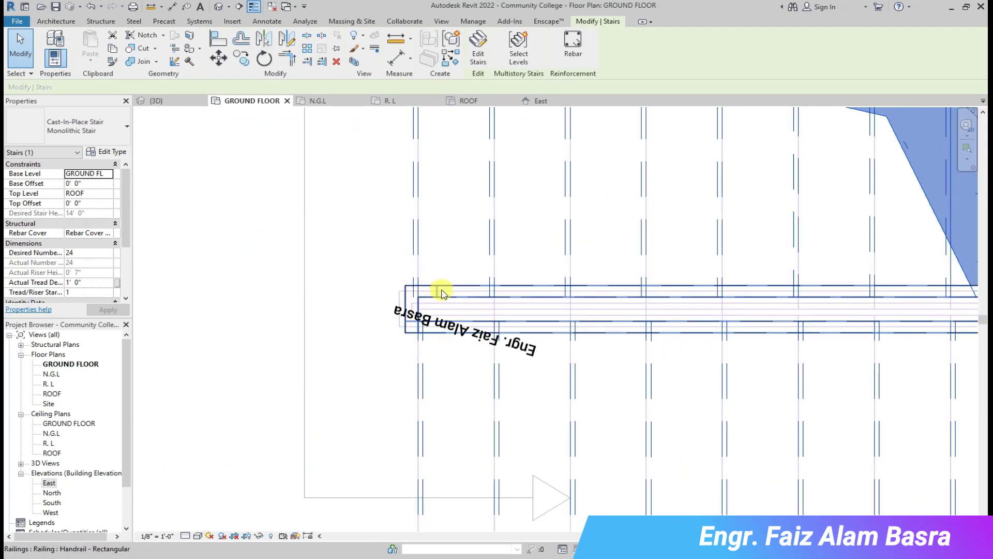
scroll(457, 308, down, 1)
scroll(855, 303, up, 1)
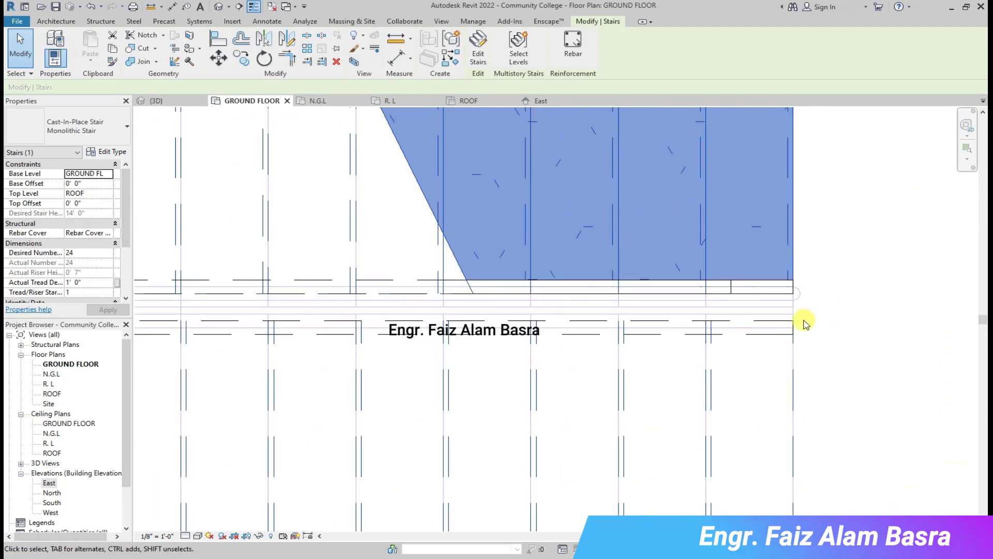
double_click(591, 210)
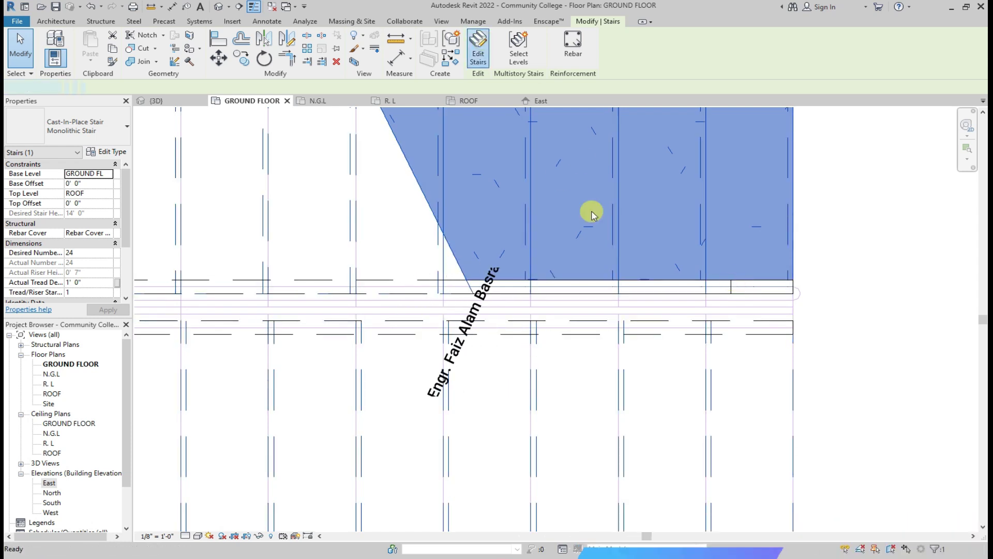
scroll(538, 280, down, 1)
scroll(539, 279, down, 1)
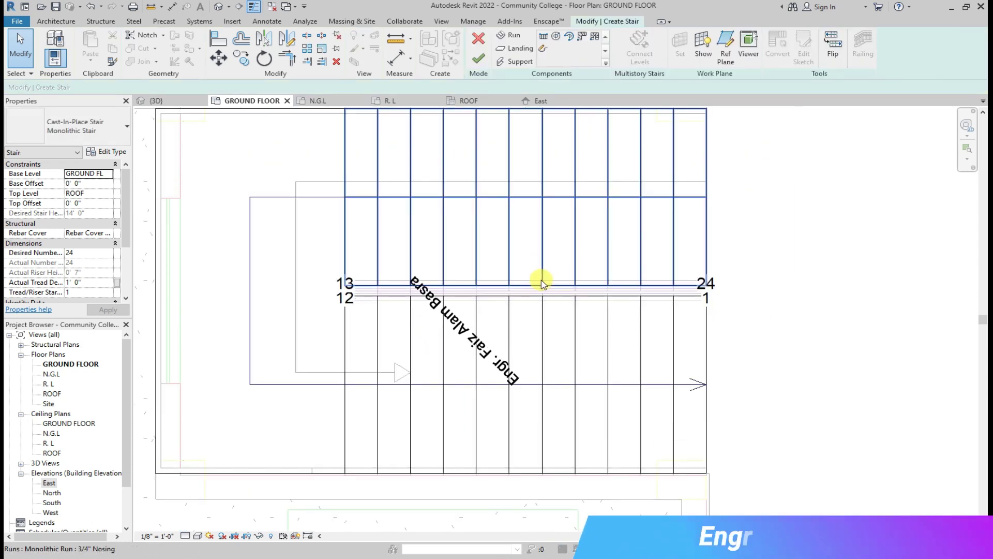
Select both runs, change a lower-run property, then undo the run change twice.
click(528, 286)
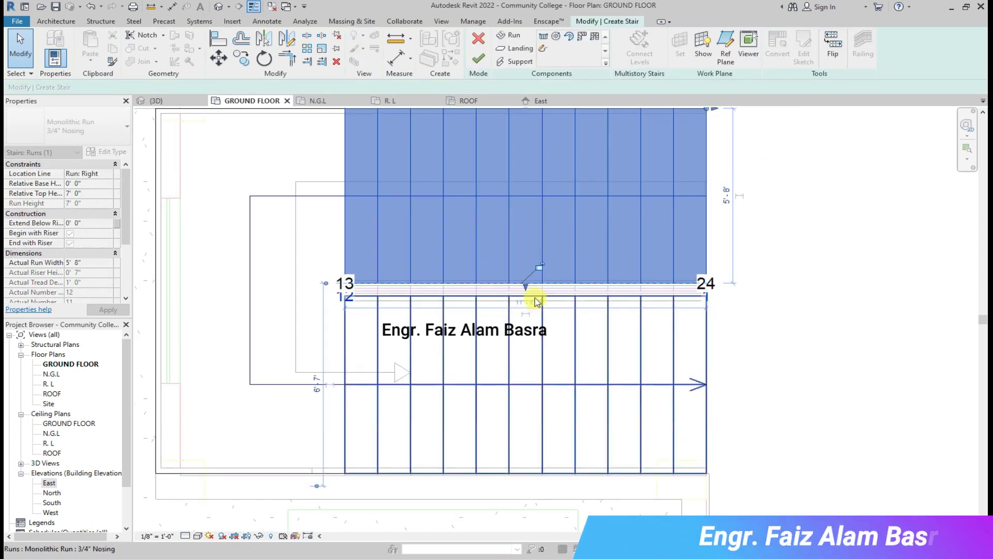
click(525, 288)
scroll(572, 306, up, 2)
scroll(571, 306, up, 1)
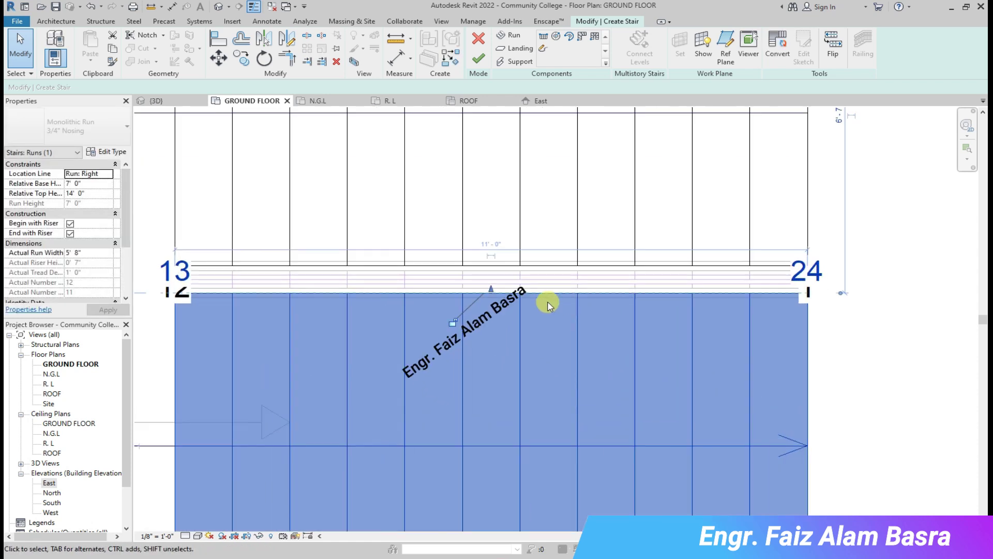
click(107, 310)
scroll(707, 289, down, 1)
click(91, 7)
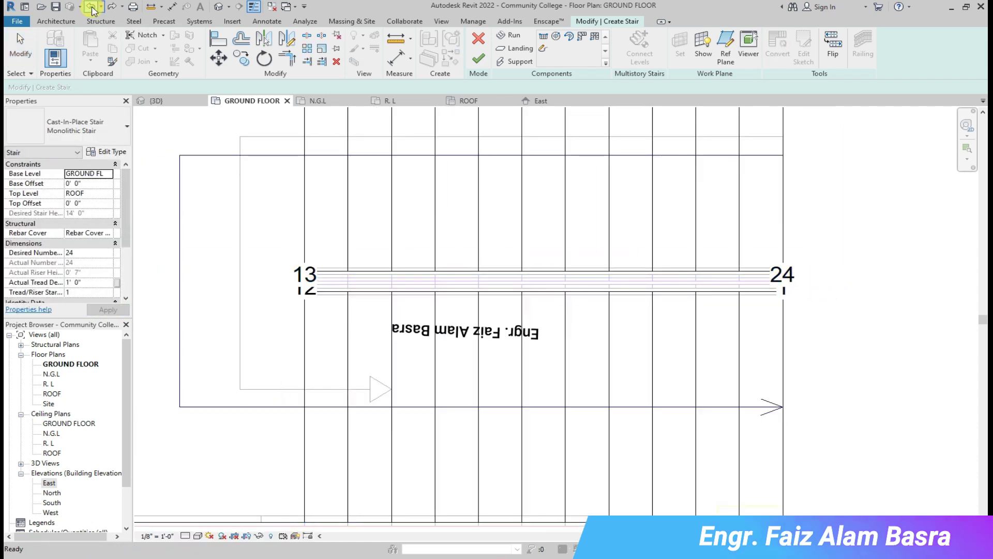
click(91, 7)
Check the roughly 5'-0" landing between the runs and finish the stair edit.
scroll(382, 309, up, 3)
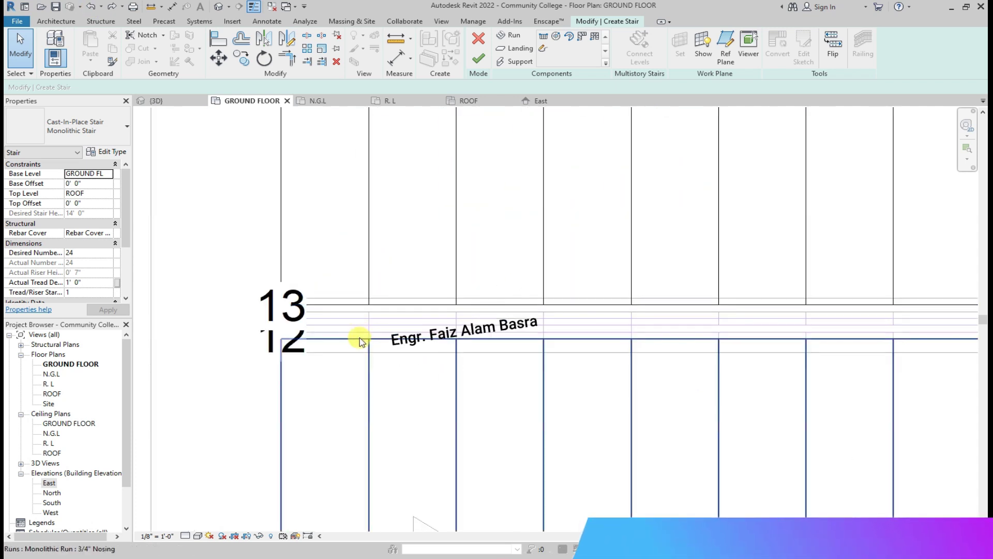
scroll(365, 353, down, 2)
scroll(332, 293, down, 1)
scroll(621, 288, down, 1)
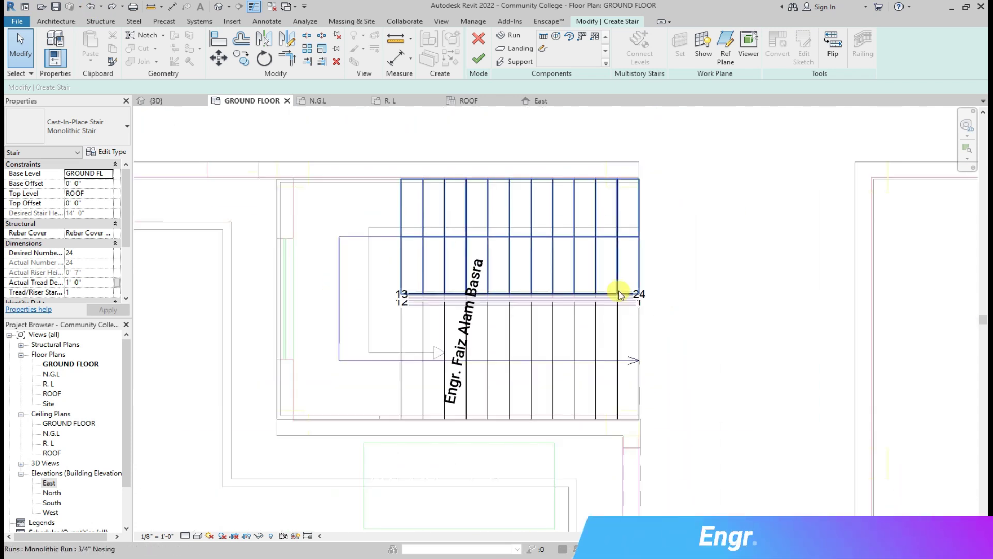
scroll(261, 274, up, 2)
click(261, 274)
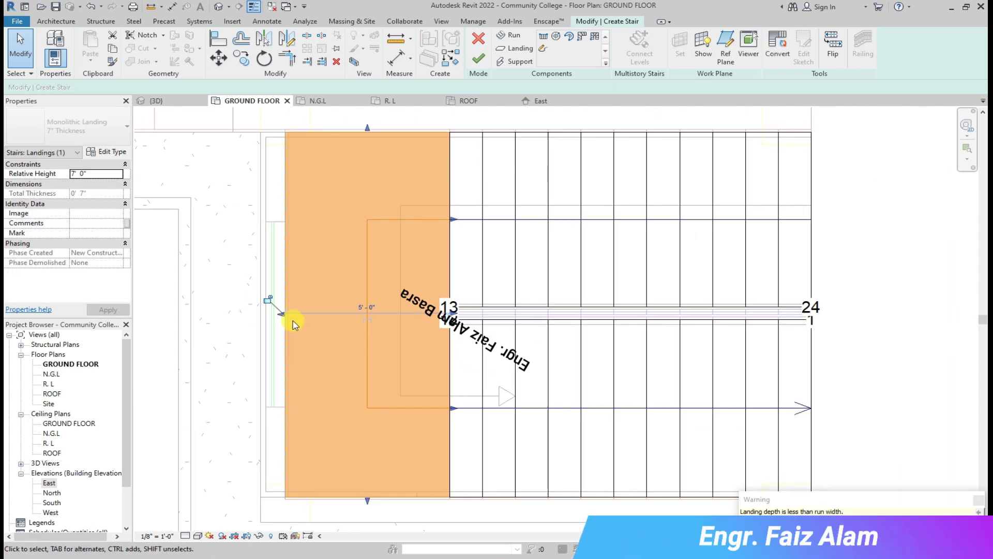
scroll(275, 331, up, 2)
scroll(276, 331, down, 2)
scroll(288, 250, down, 2)
click(282, 264)
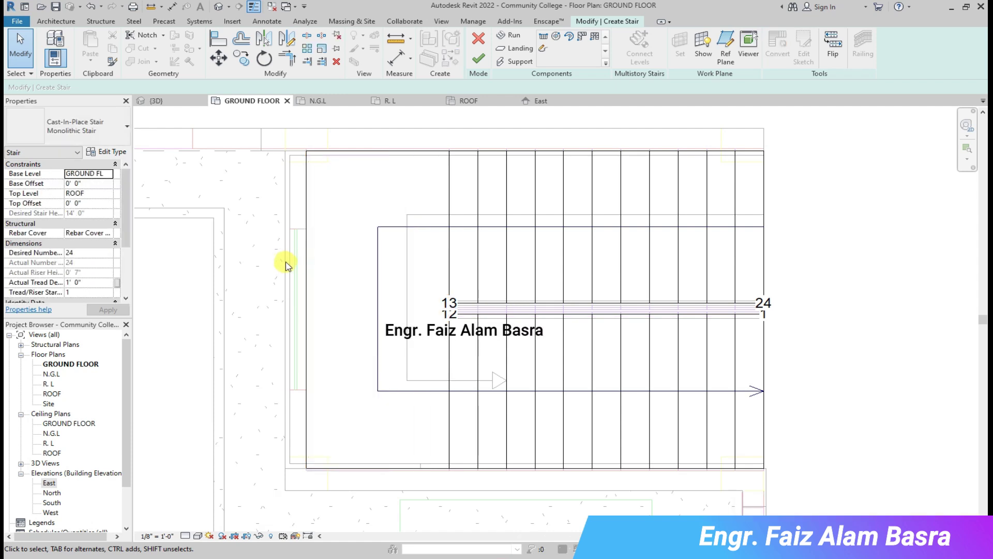
click(479, 58)
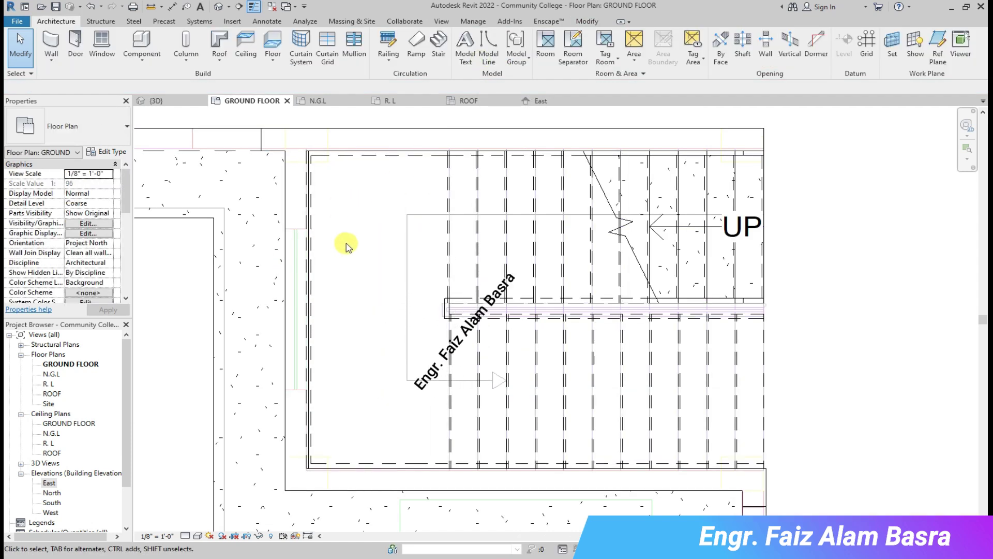
Bring up the {3D} view of the stair.
scroll(454, 316, up, 1)
scroll(454, 316, up, 4)
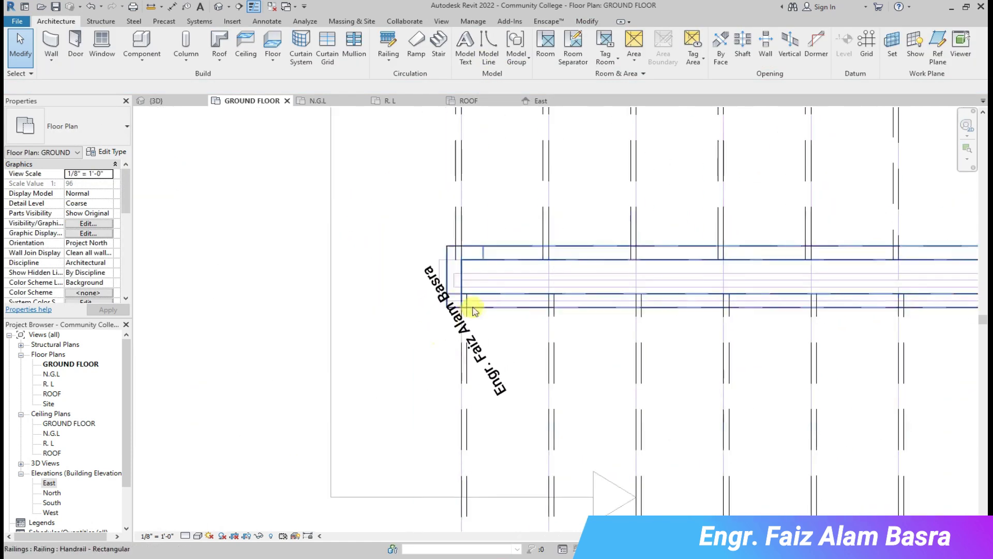
scroll(388, 300, down, 3)
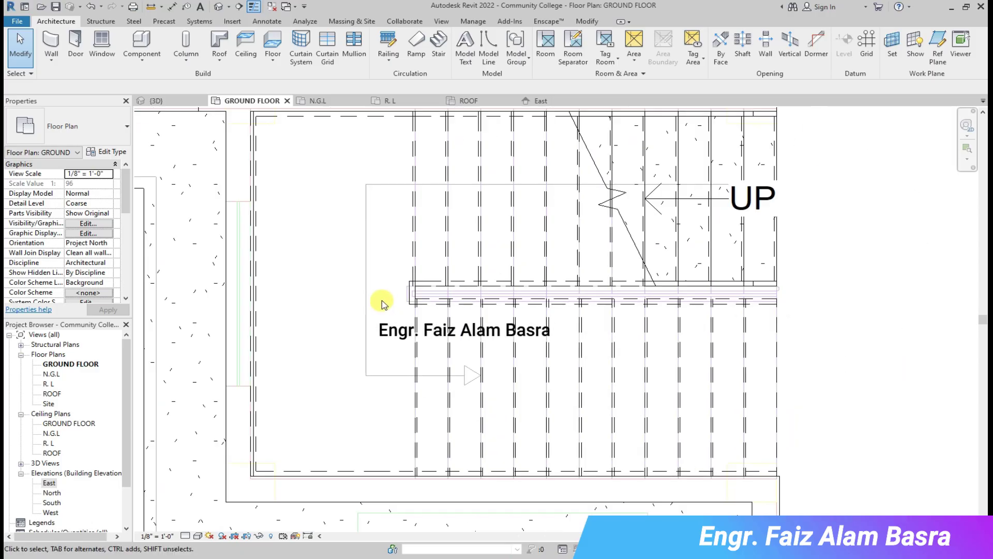
click(173, 100)
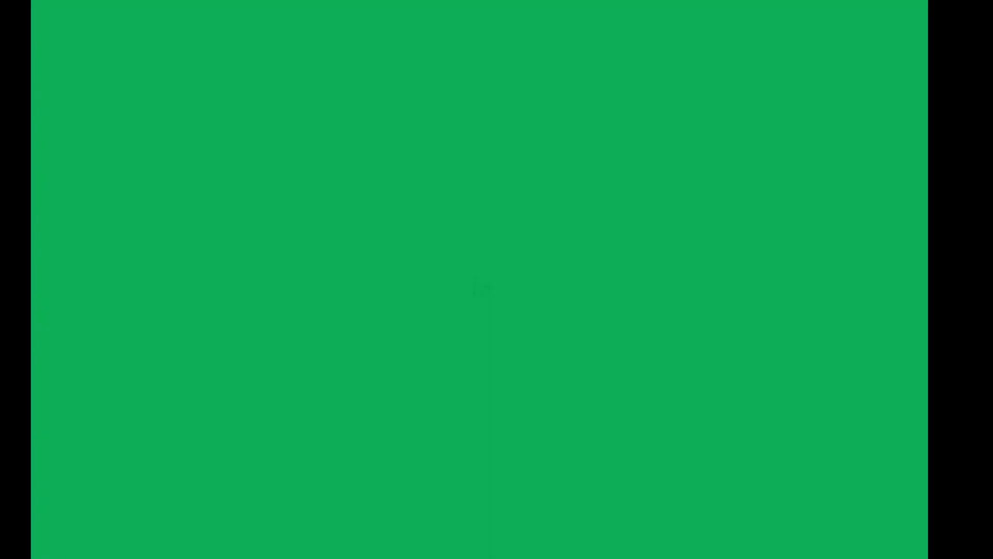
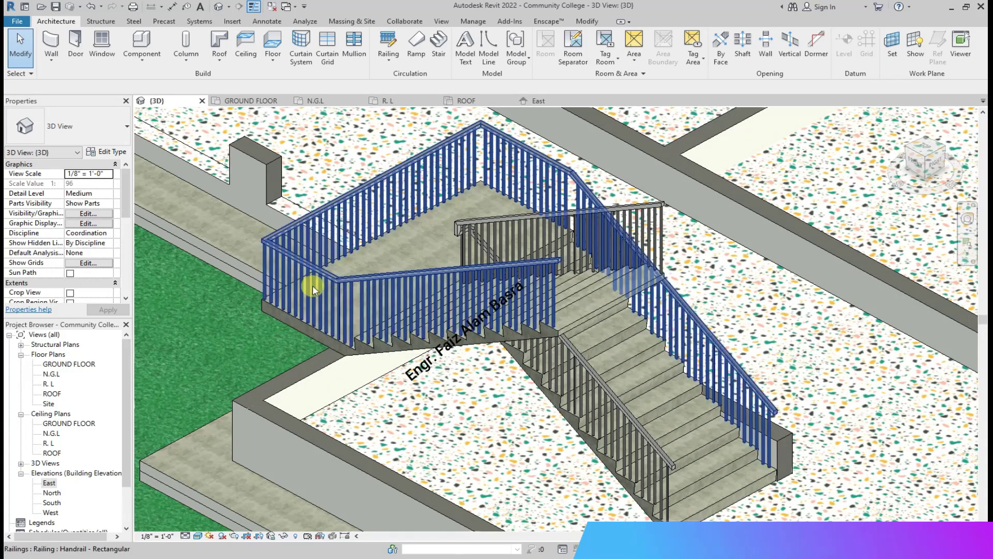
Select the stair handrail in the 3D view.
click(349, 281)
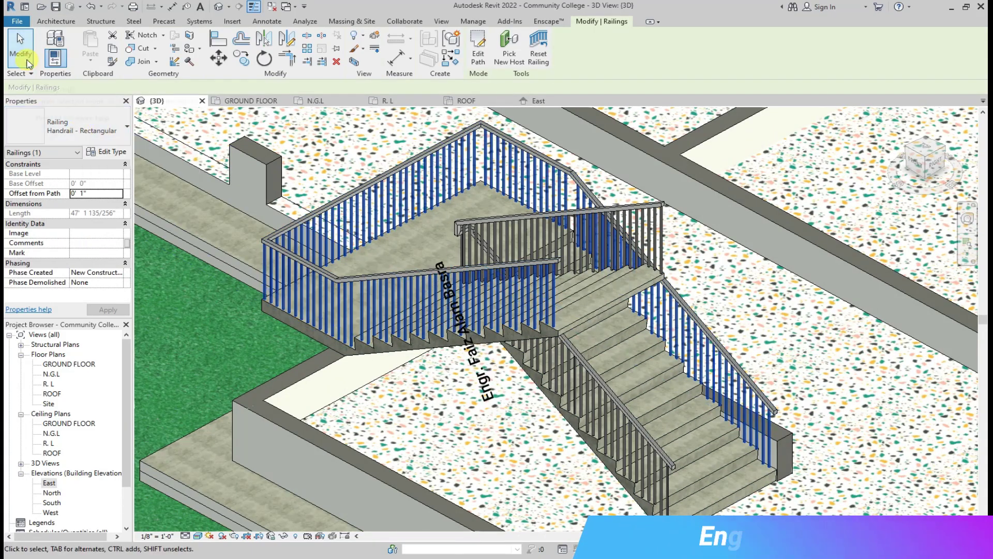
click(27, 62)
click(268, 238)
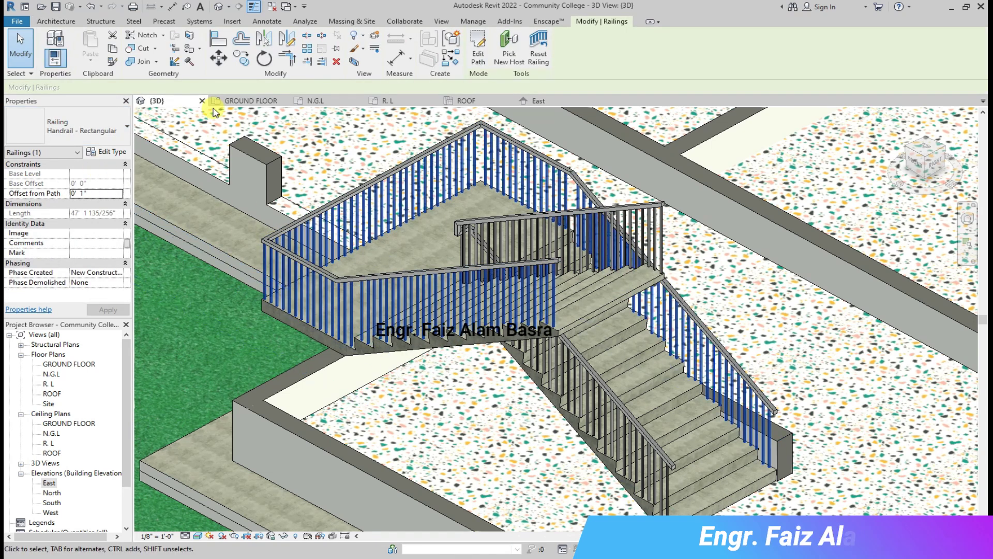
Switch to the GROUND FLOOR plan and select the Handrail - Rectangular railing along the stair.
click(227, 101)
scroll(377, 310, down, 2)
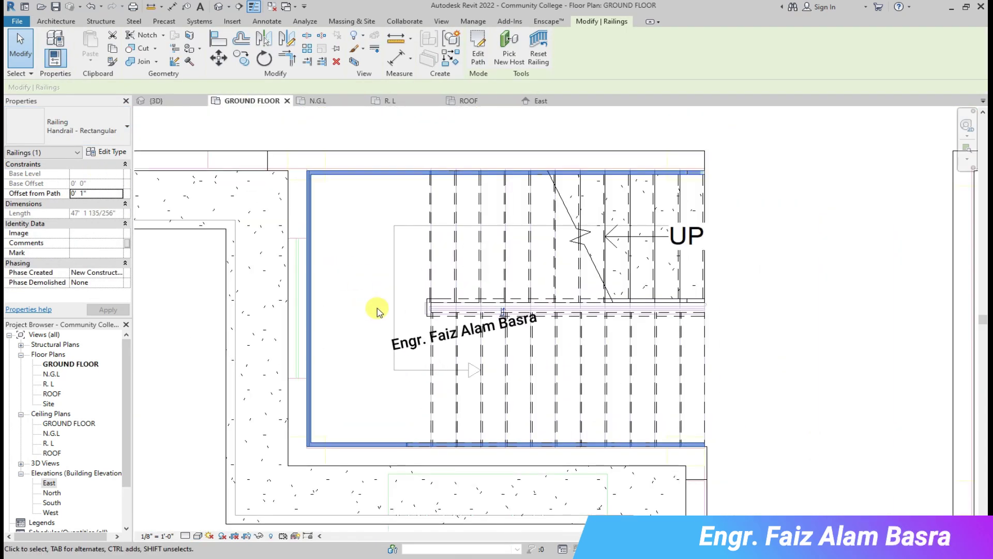
scroll(502, 323, up, 2)
scroll(494, 326, up, 3)
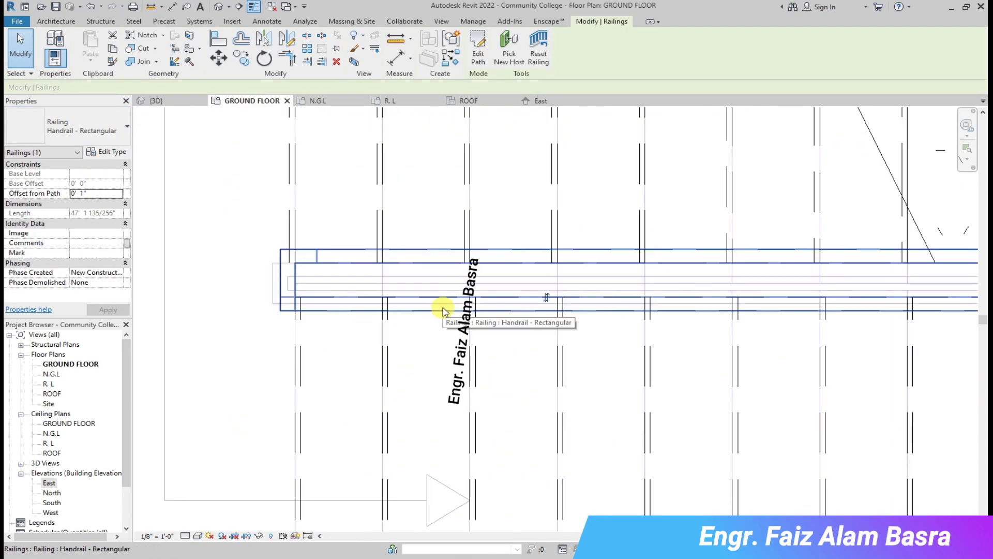
click(376, 267)
scroll(374, 267, down, 1)
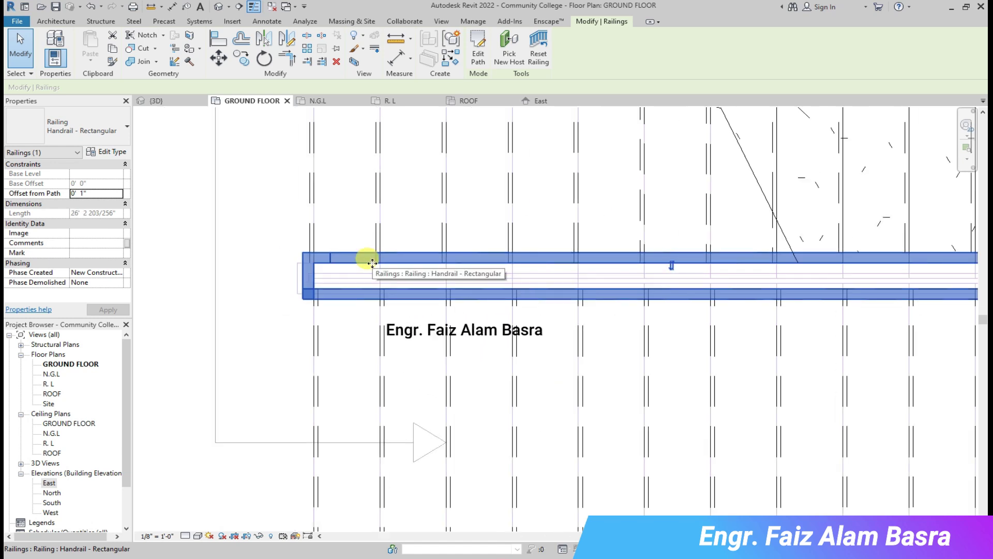
scroll(362, 284, down, 5)
scroll(230, 135, up, 2)
scroll(297, 165, down, 1)
scroll(336, 440, up, 2)
scroll(362, 455, up, 2)
scroll(381, 442, down, 2)
scroll(385, 442, down, 1)
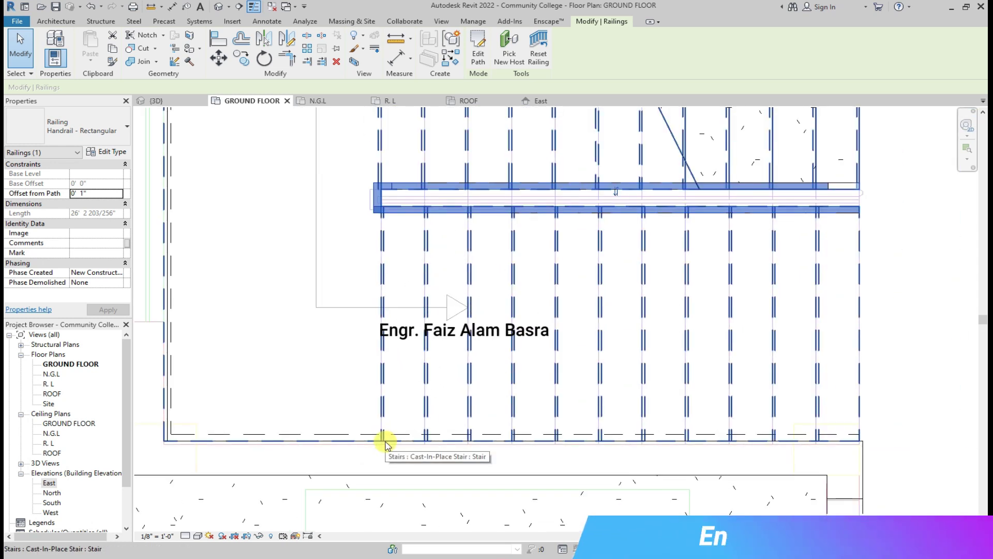
Clear the handrail selection and select the stair in the plan.
click(343, 350)
scroll(359, 343, down, 2)
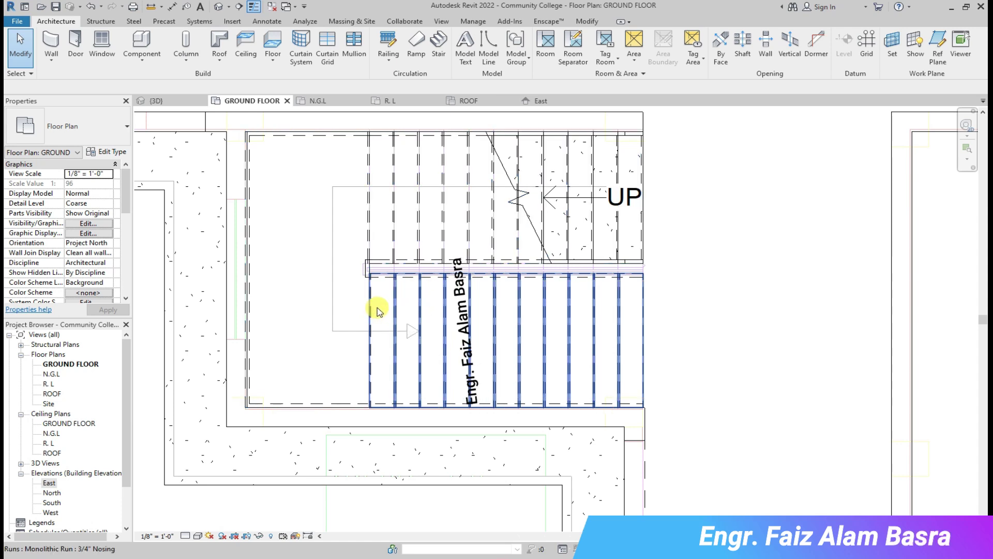
click(387, 313)
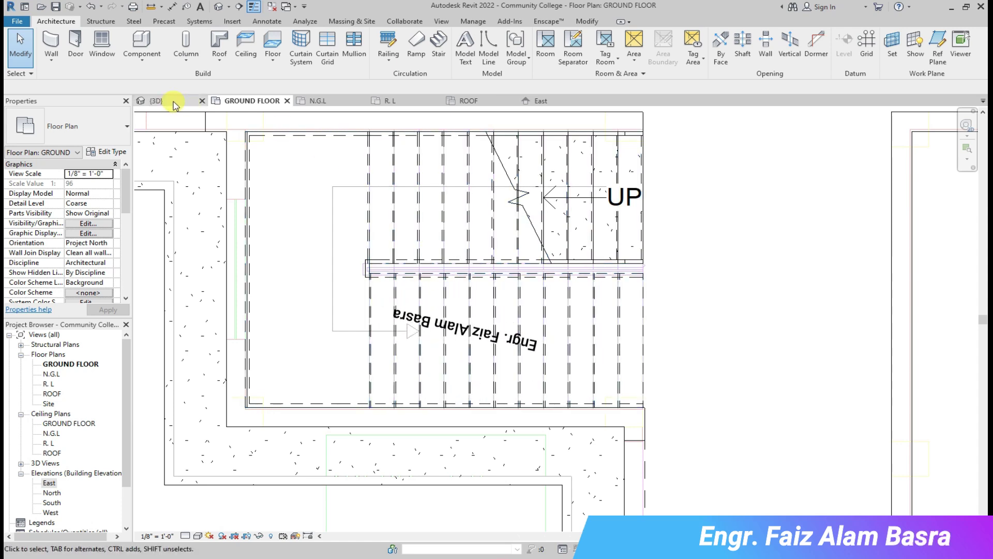
Put the selected stair into Edit Stairs mode.
key(ctrl+Tab)
scroll(215, 288, down, 2)
scroll(579, 438, up, 2)
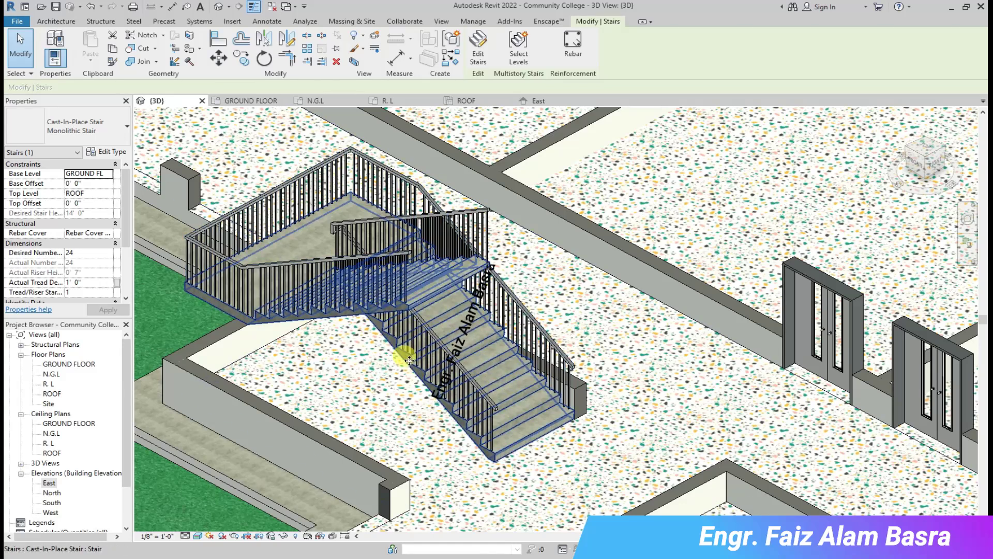
scroll(88, 247, down, 2)
scroll(90, 243, up, 2)
click(478, 50)
In the GROUND FLOOR plan, set the second stair run's width to 5' 7".
key(ctrl+Tab)
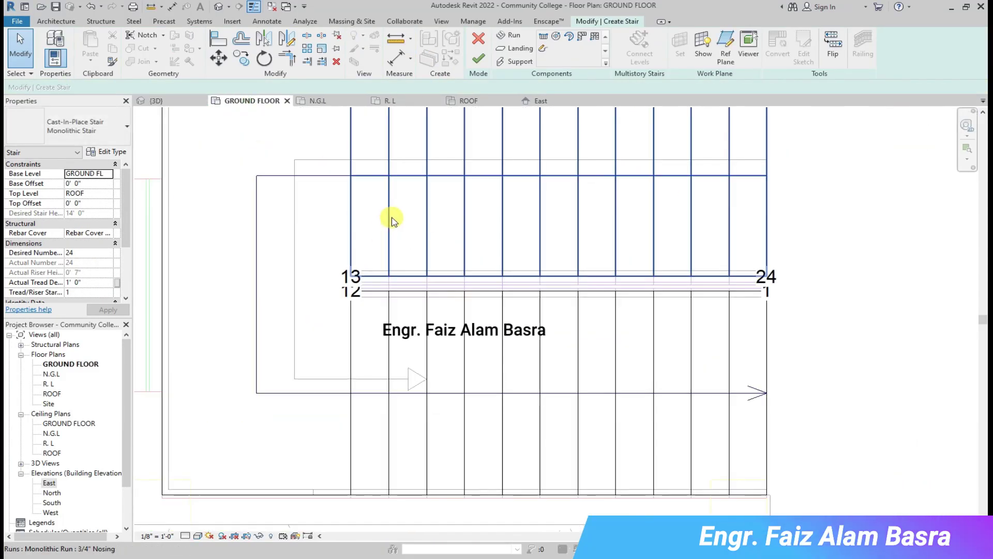
click(391, 219)
scroll(643, 193, up, 1)
scroll(685, 274, up, 2)
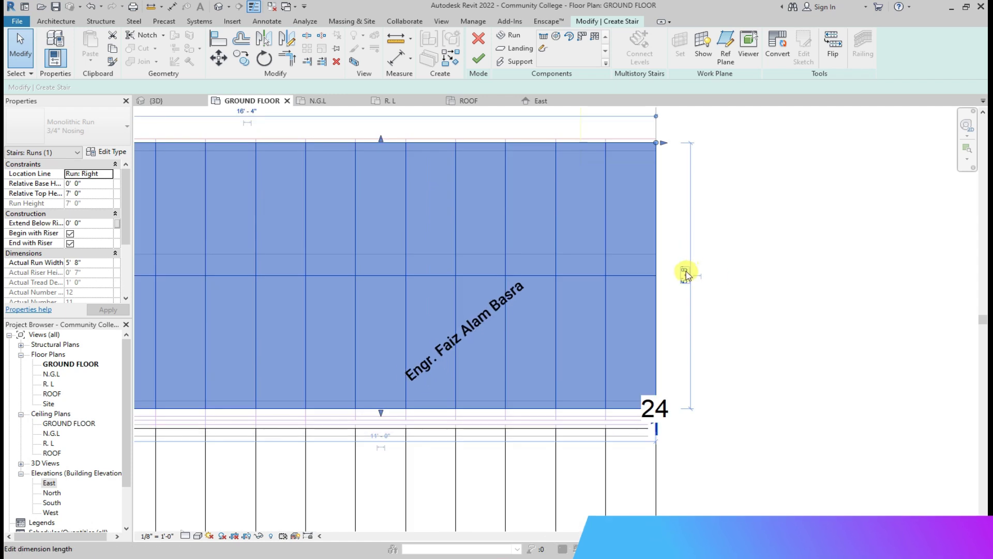
scroll(540, 242, down, 2)
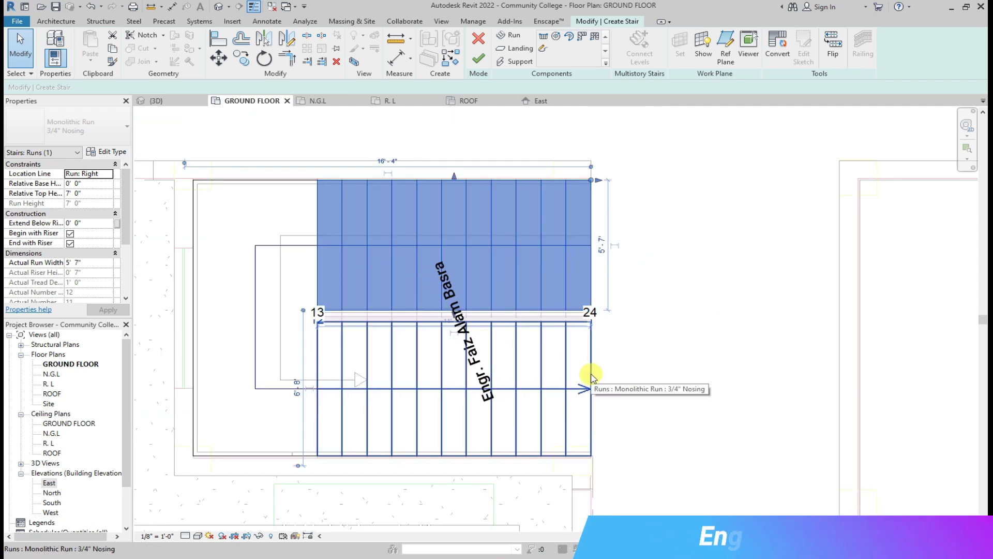
click(587, 377)
scroll(311, 382, up, 2)
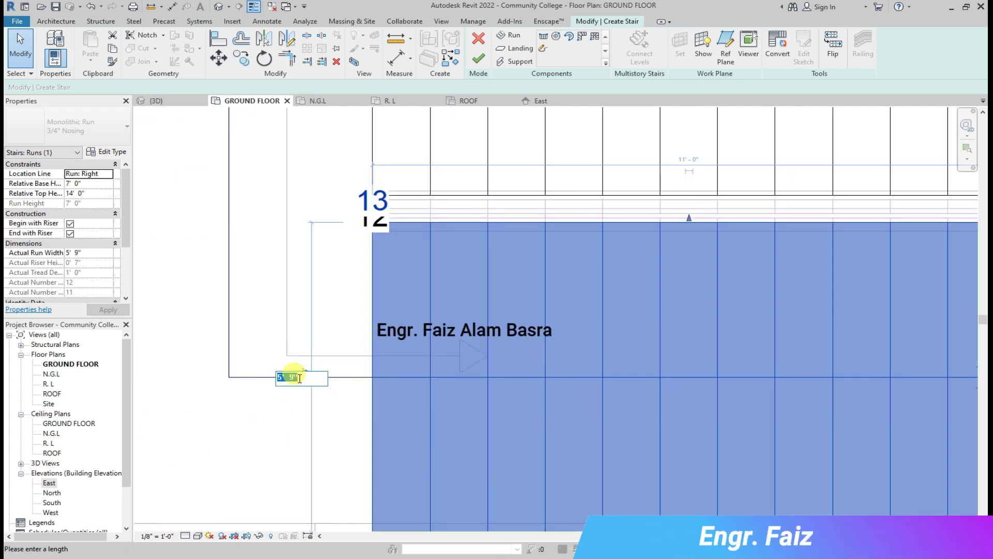
key(Return)
scroll(331, 329, down, 2)
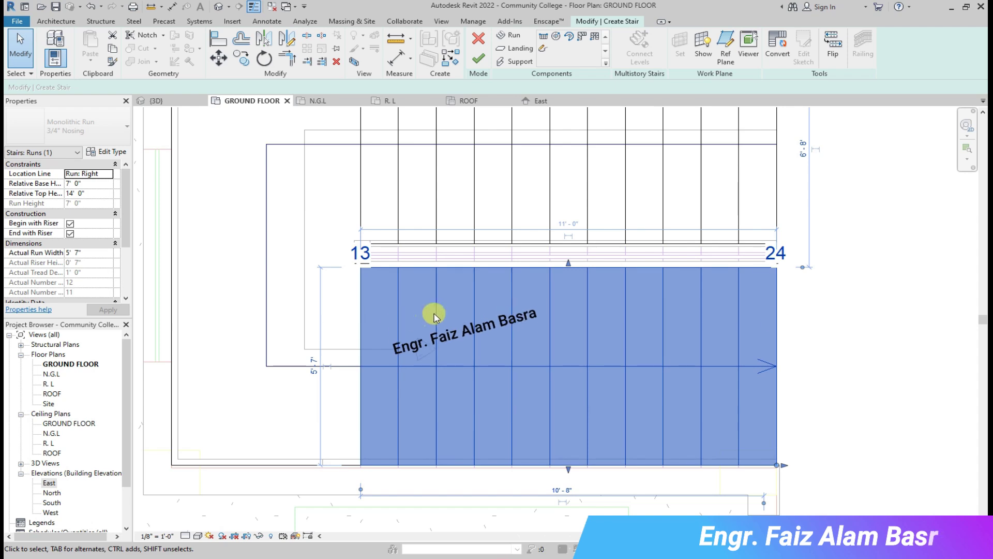
key(Escape)
scroll(591, 296, down, 2)
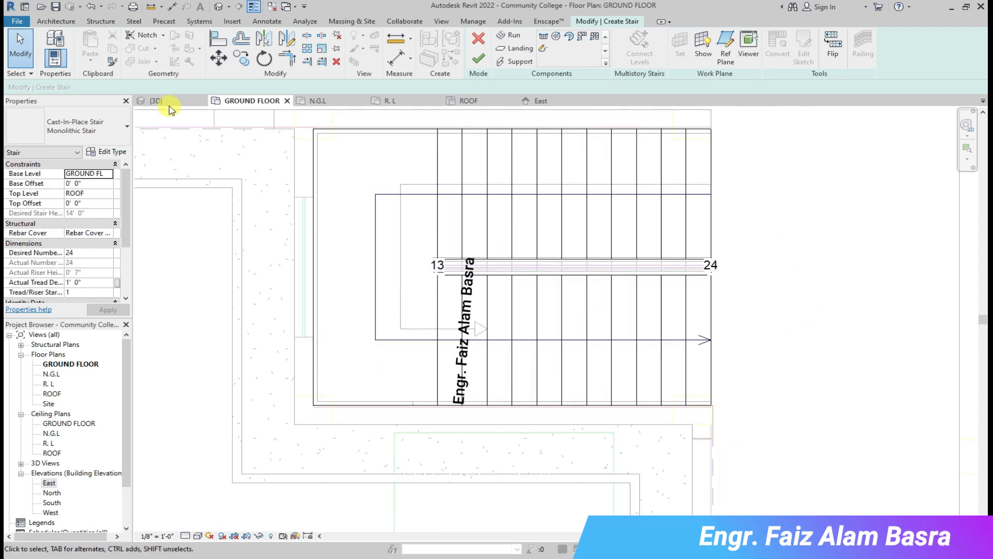
Finish the stair edit and return to the {3D} view.
click(166, 101)
scroll(705, 361, up, 2)
click(478, 59)
scroll(559, 244, up, 2)
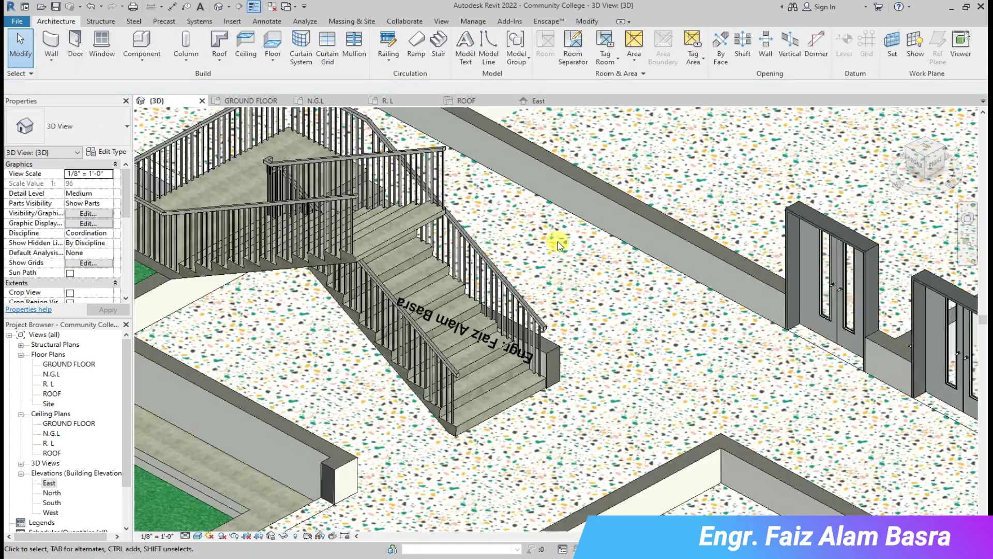
scroll(558, 244, down, 3)
click(251, 101)
scroll(737, 245, down, 2)
scroll(377, 388, down, 2)
scroll(195, 289, up, 5)
click(195, 266)
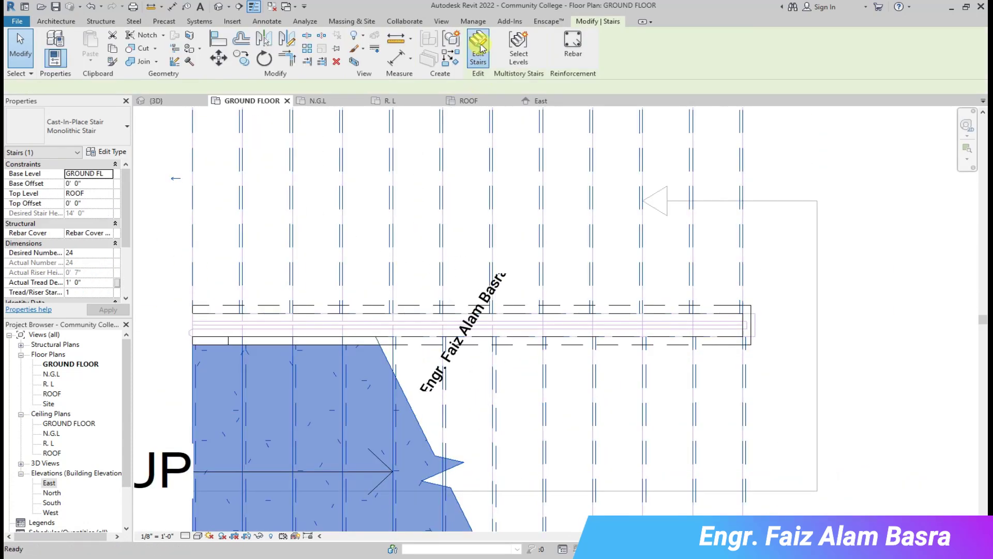
click(479, 52)
click(377, 326)
scroll(334, 350, up, 2)
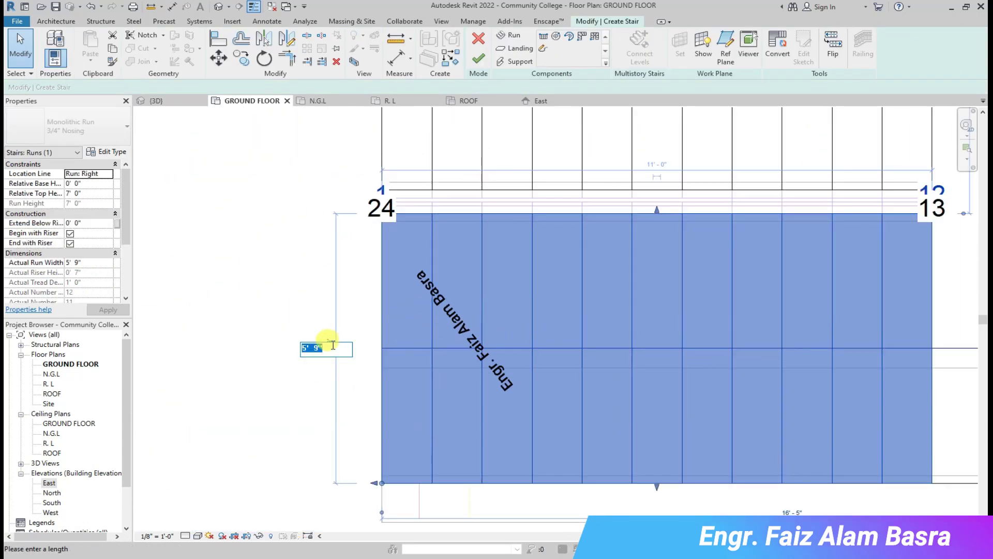
scroll(317, 377, down, 3)
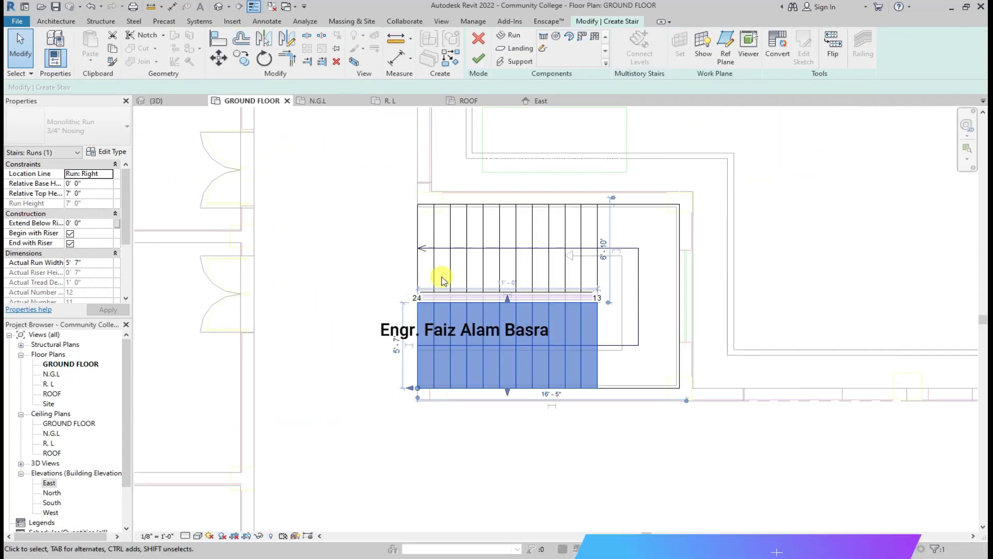
click(435, 241)
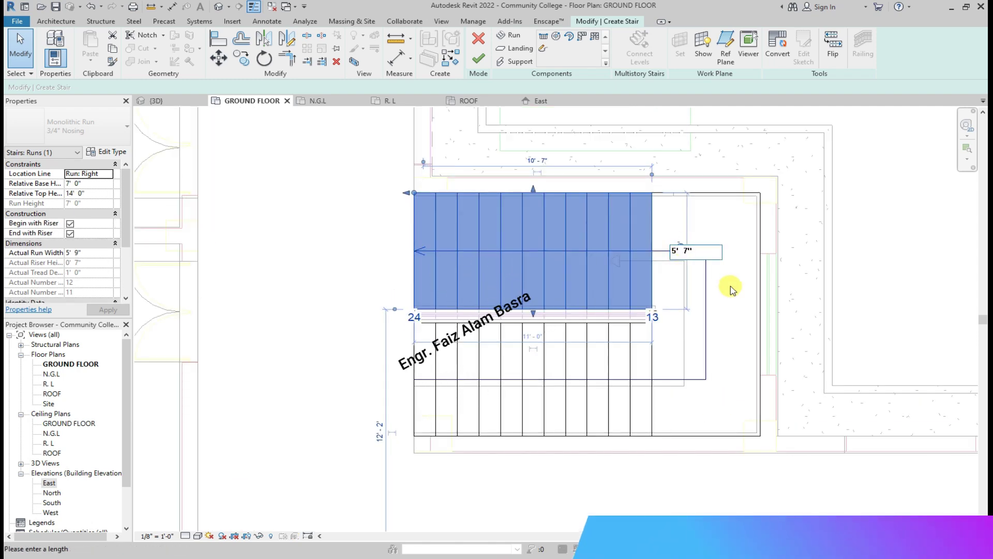
click(343, 252)
click(160, 103)
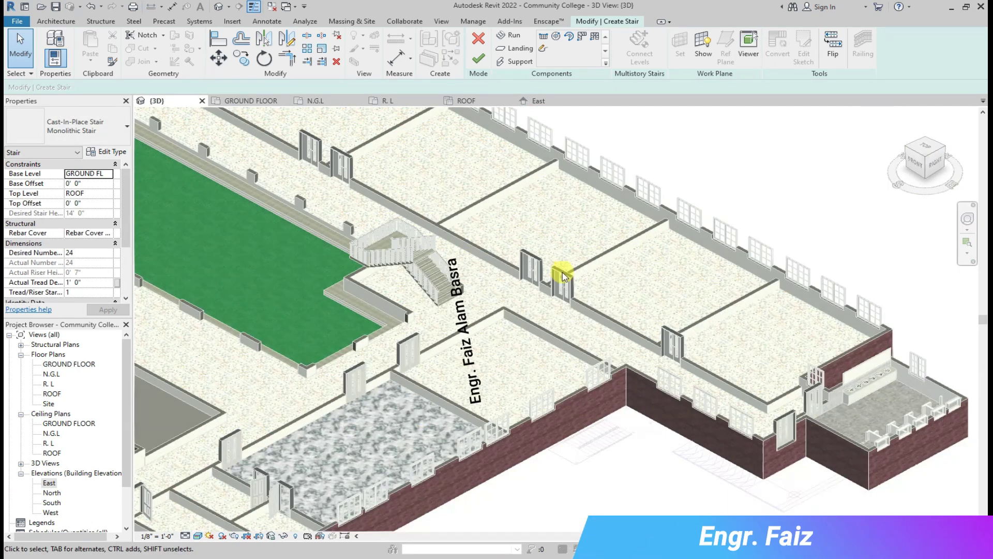
shift+middle_drag(561, 273, 721, 277)
scroll(484, 193, up, 3)
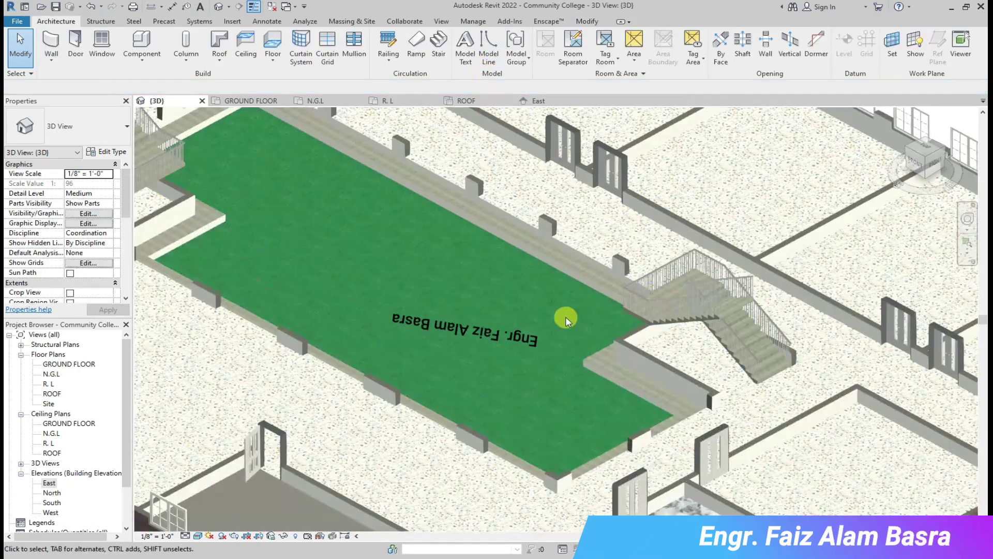
scroll(566, 318, down, 2)
scroll(243, 166, up, 4)
scroll(410, 221, down, 1)
scroll(416, 221, down, 2)
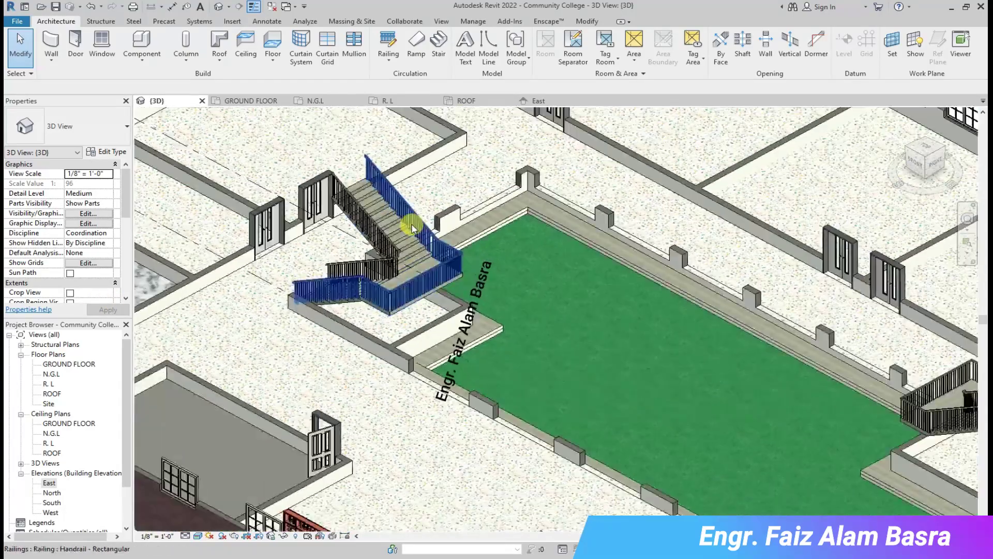
scroll(317, 170, up, 5)
scroll(250, 133, up, 1)
scroll(322, 178, down, 1)
scroll(322, 179, up, 2)
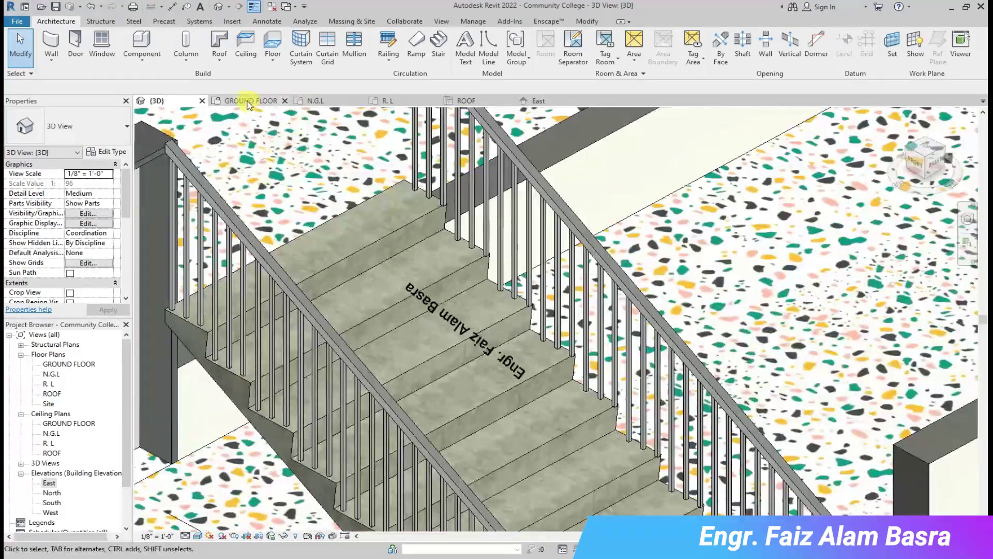
click(587, 21)
Paint the stair tread with floor 2, then plain porcelain tile.
click(217, 66)
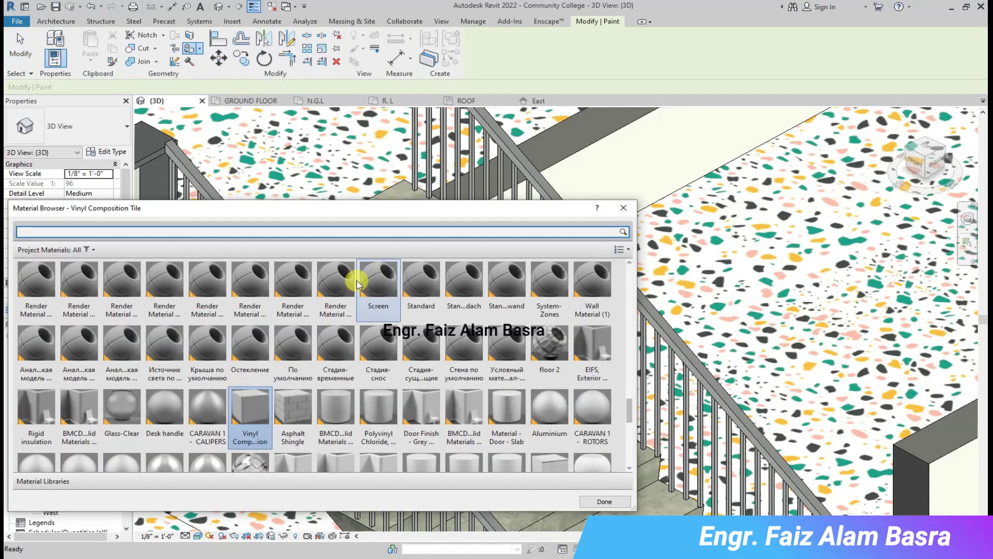
click(549, 344)
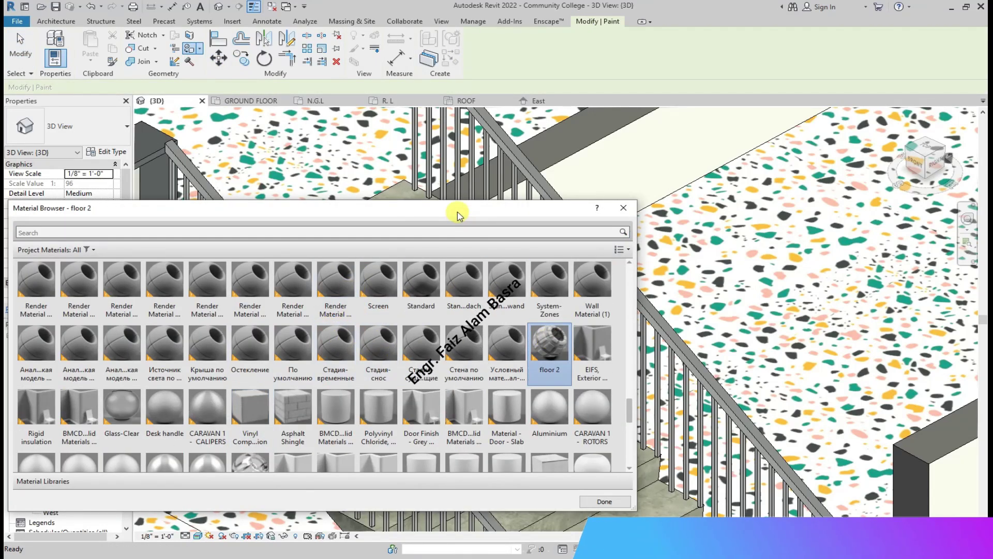
drag(458, 210, 403, 322)
click(346, 237)
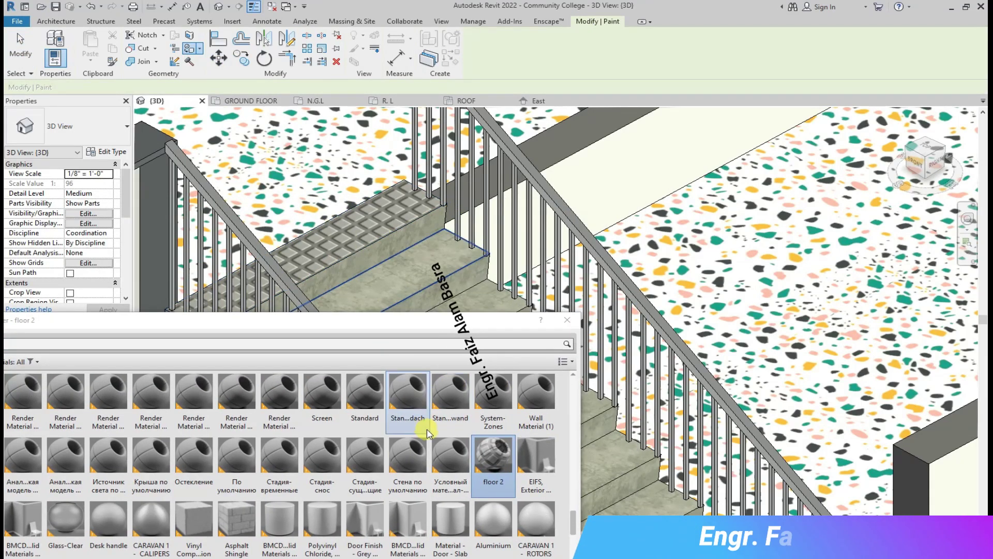
scroll(300, 472, down, 3)
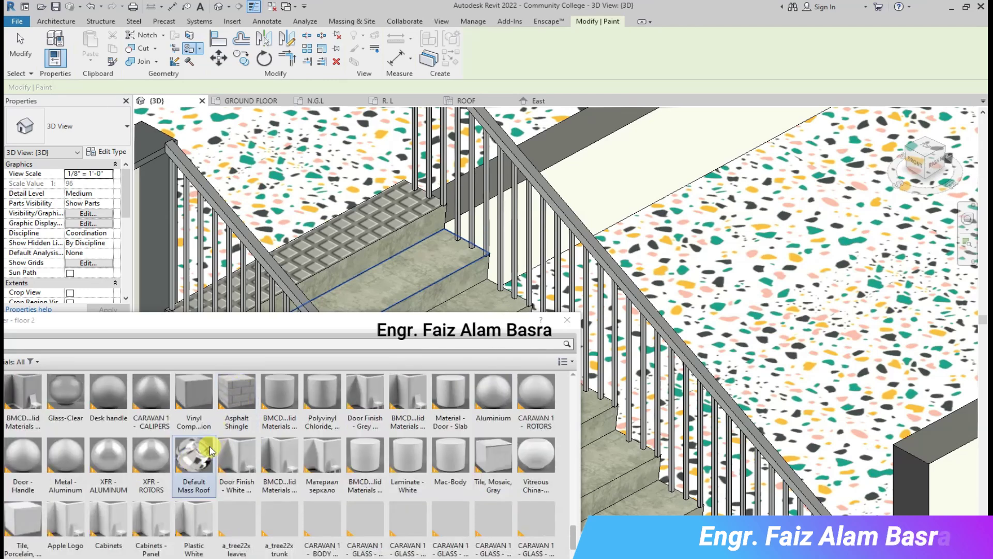
drag(237, 337, 467, 323)
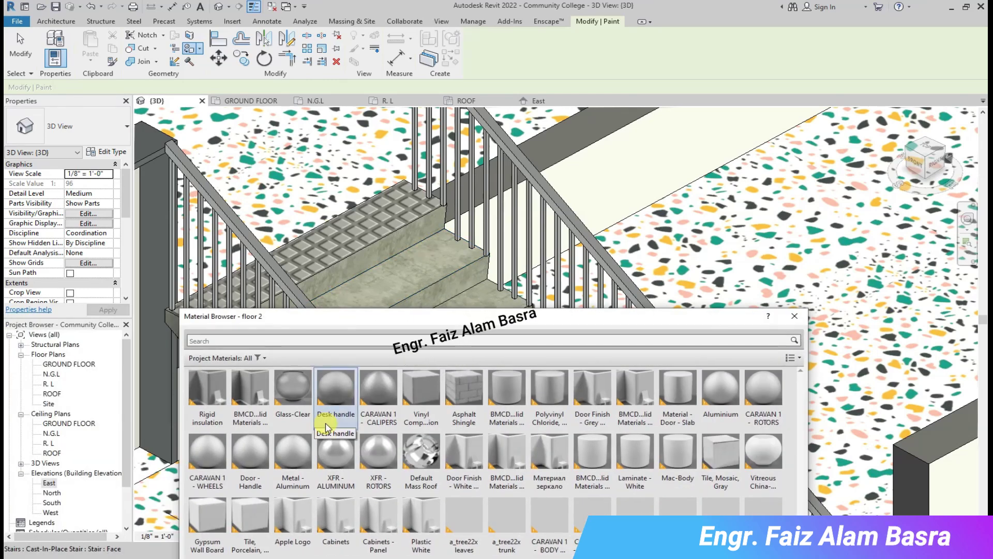
click(334, 251)
Try Vinyl Composition Tile, Marmor marble and Textile - Slate Blue on the tread.
click(392, 294)
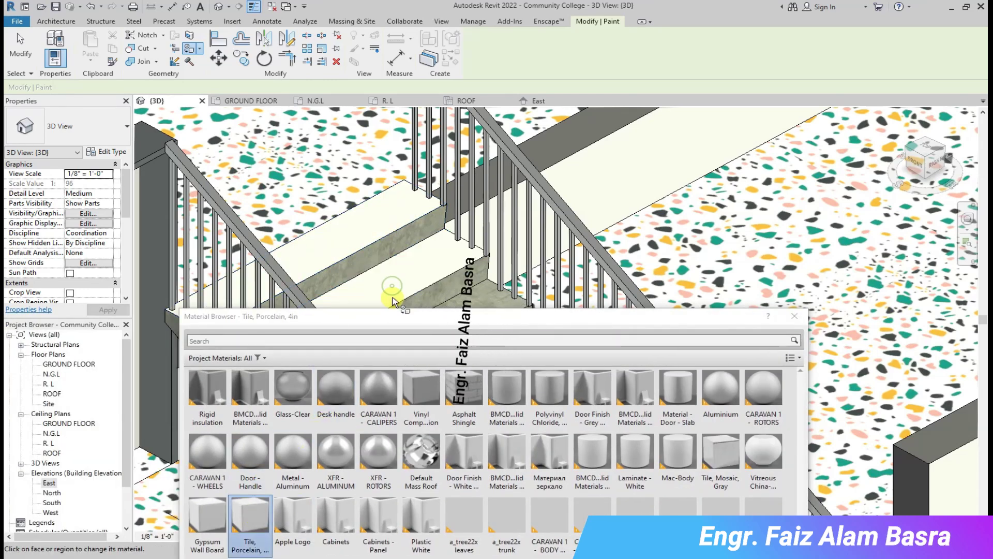
click(364, 238)
scroll(430, 362, down, 3)
scroll(430, 382, down, 3)
scroll(429, 392, down, 3)
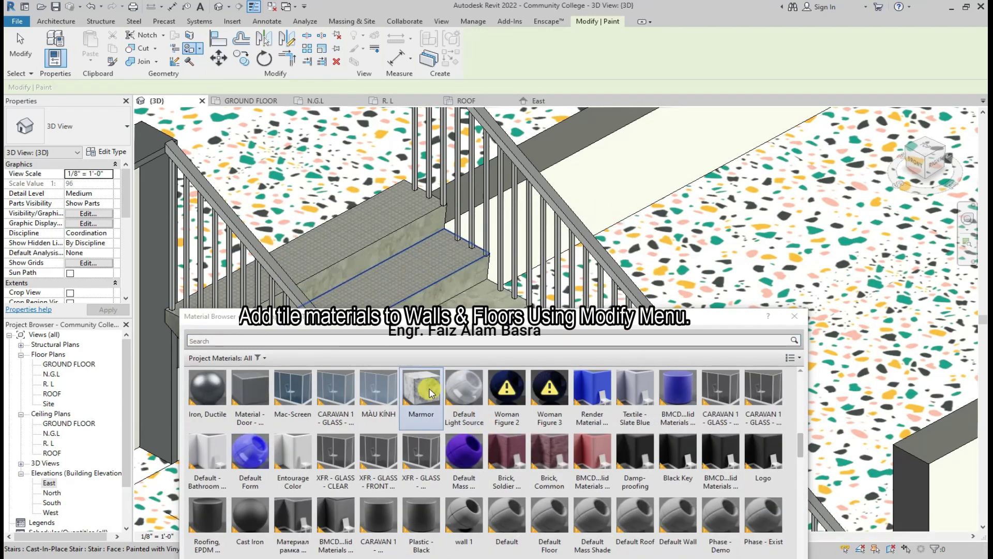
click(394, 282)
click(355, 233)
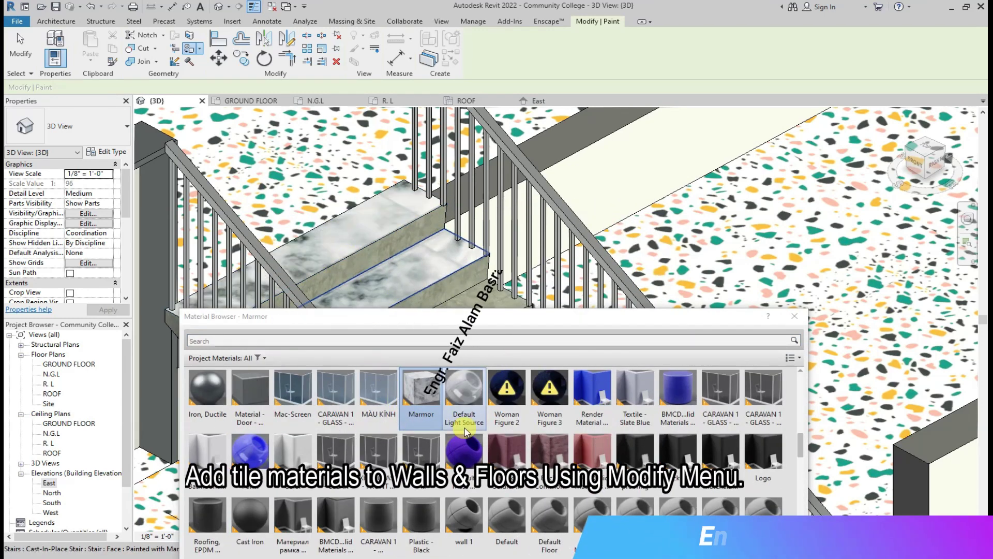
click(635, 388)
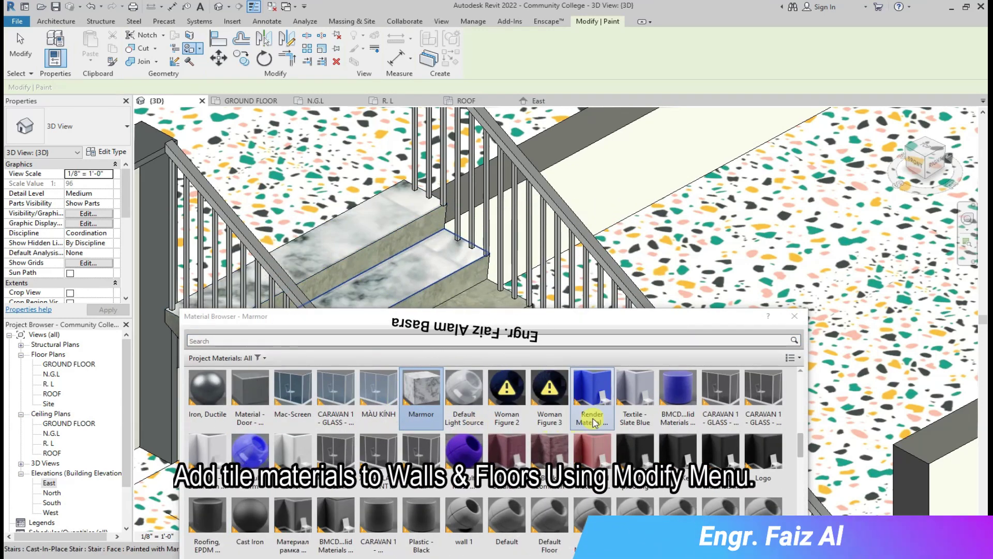
click(414, 282)
Try Pedras stone, Laminate Linen Matte, wood flooring and Road on the tread.
scroll(414, 393, down, 5)
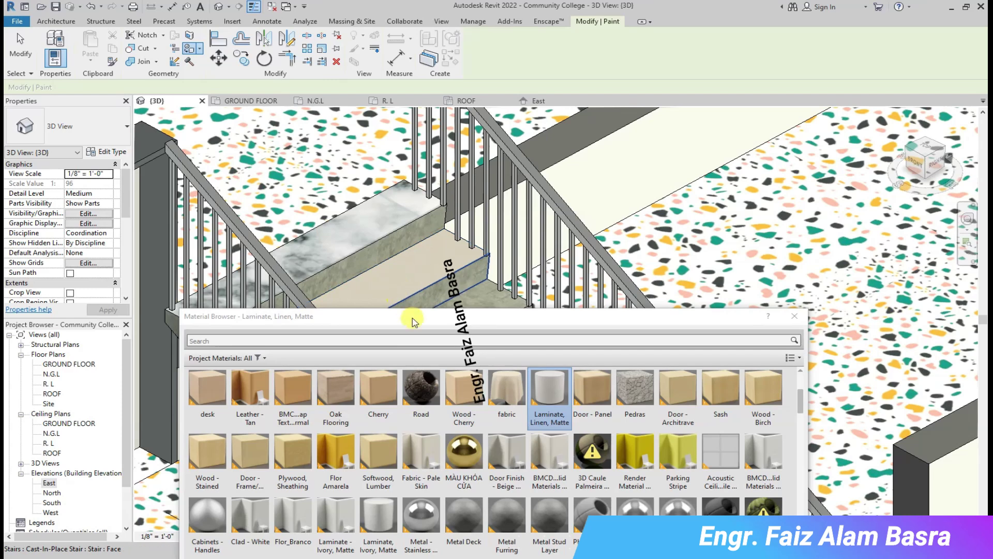
click(409, 274)
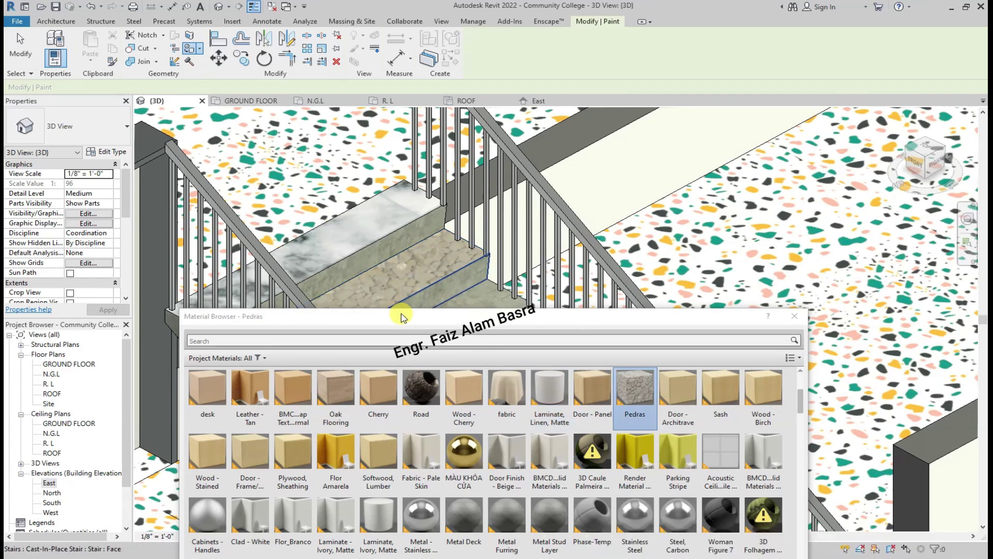
click(549, 393)
click(388, 239)
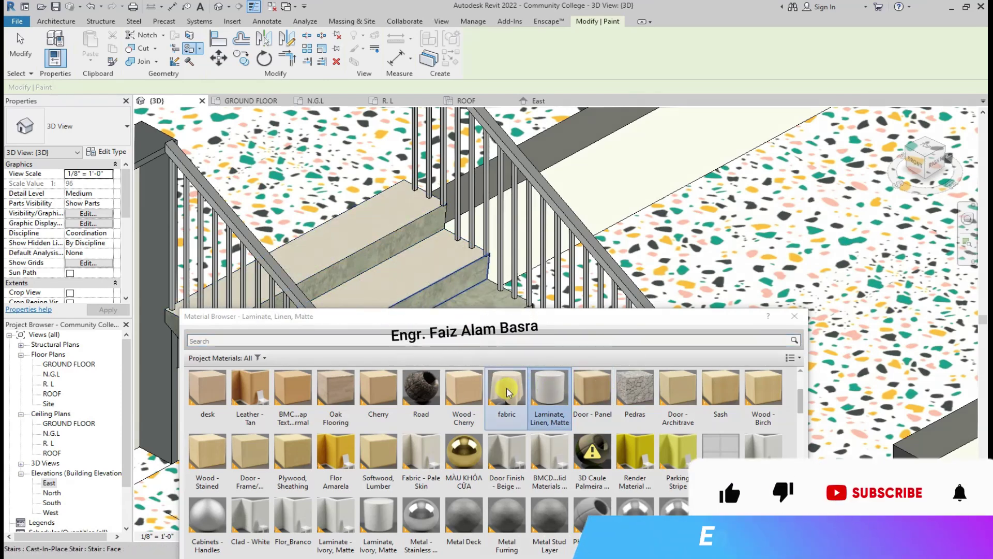
click(336, 388)
click(398, 284)
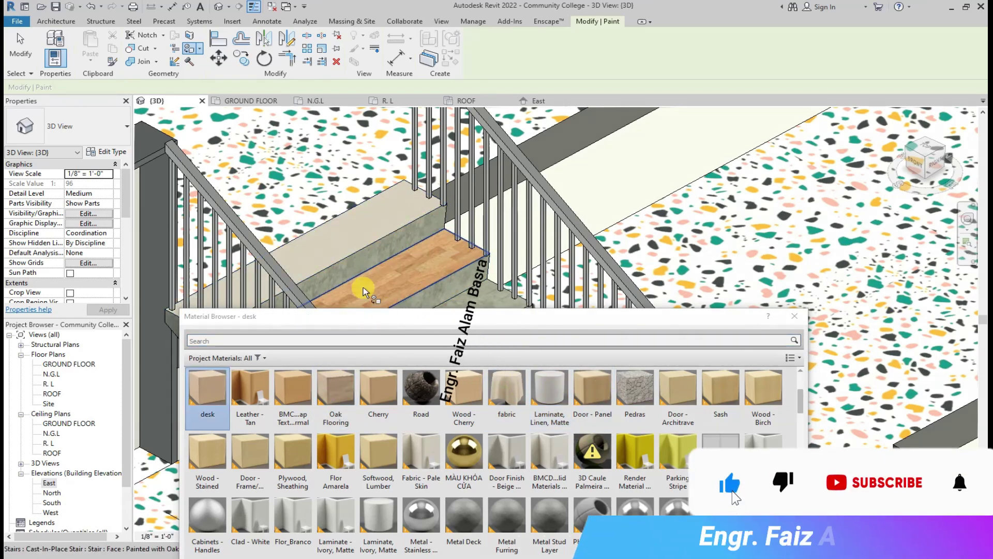
click(365, 397)
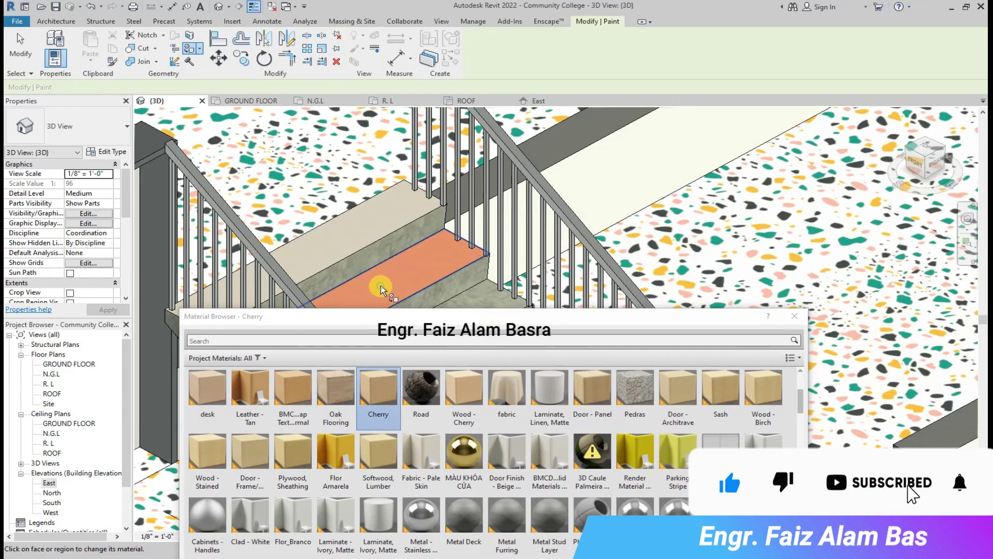
click(404, 307)
Try fabric, then settle on Default - Bathroom Fixture and close the Material Browser.
click(506, 388)
click(414, 286)
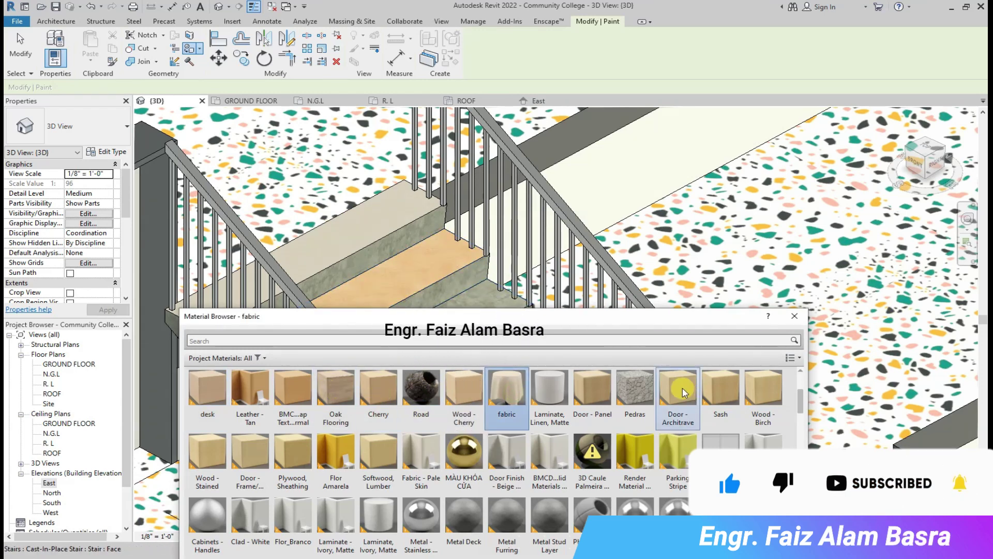
click(678, 387)
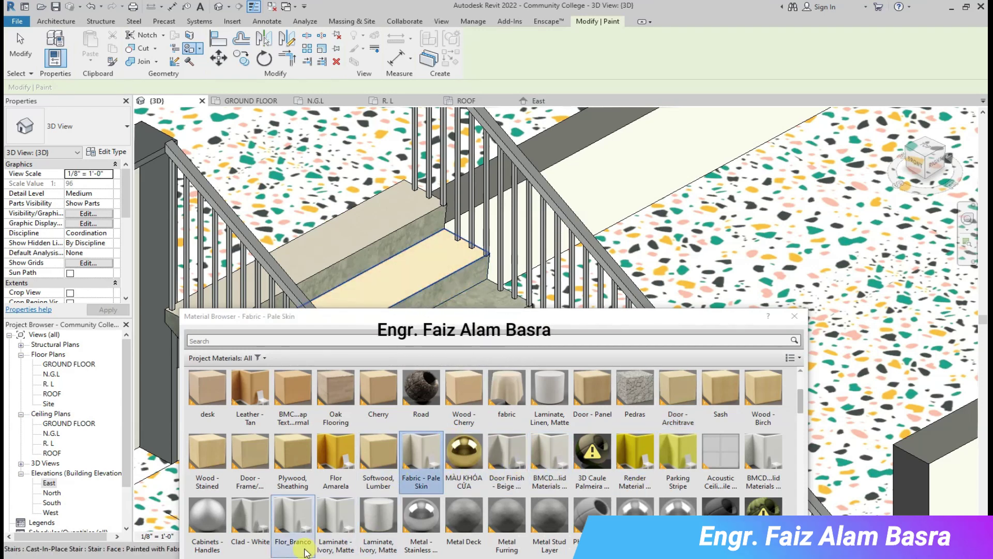
scroll(660, 522, down, 5)
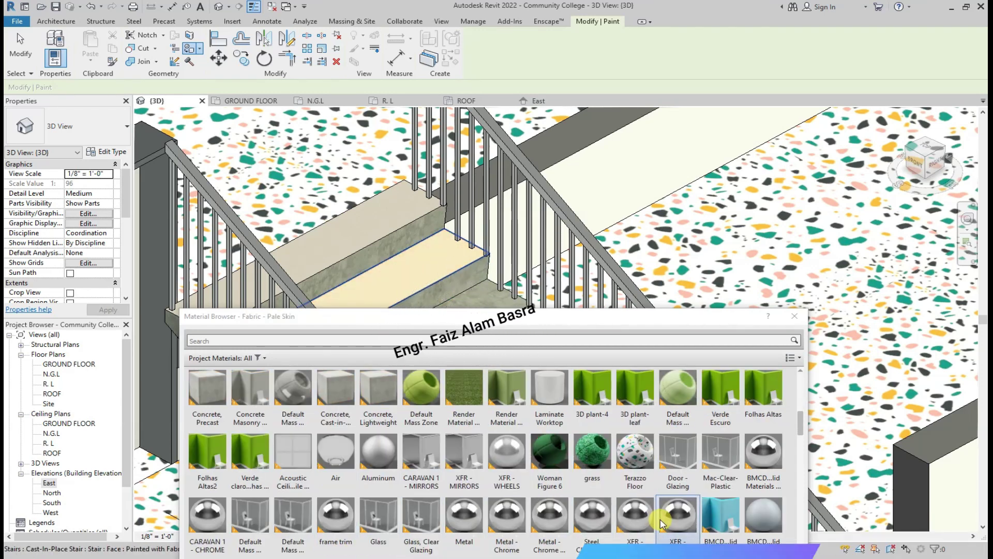
scroll(393, 507, down, 5)
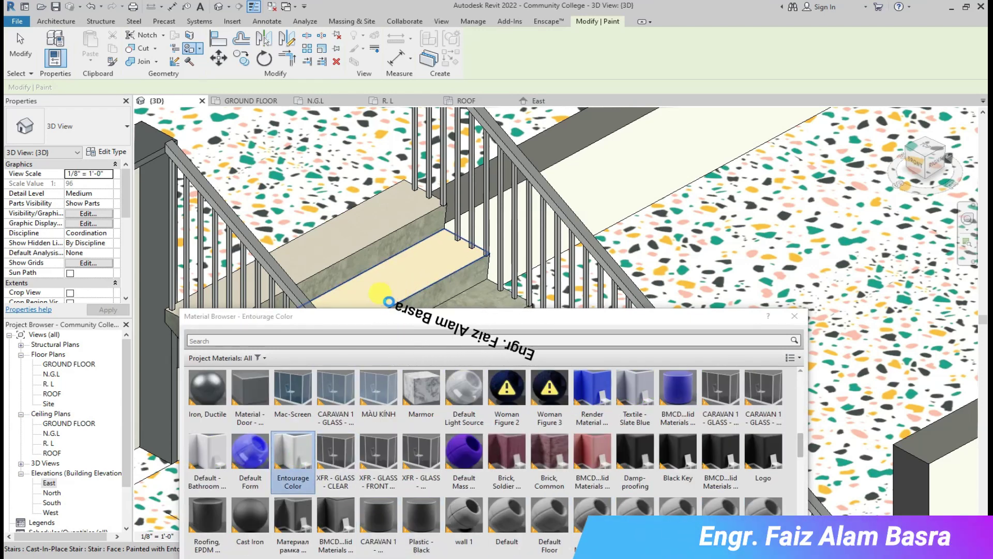
click(205, 455)
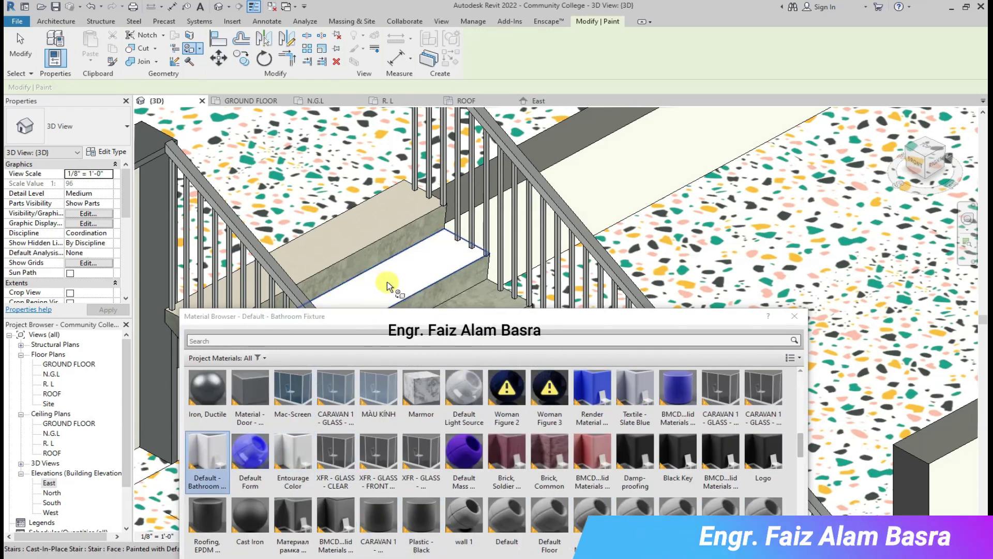
click(465, 264)
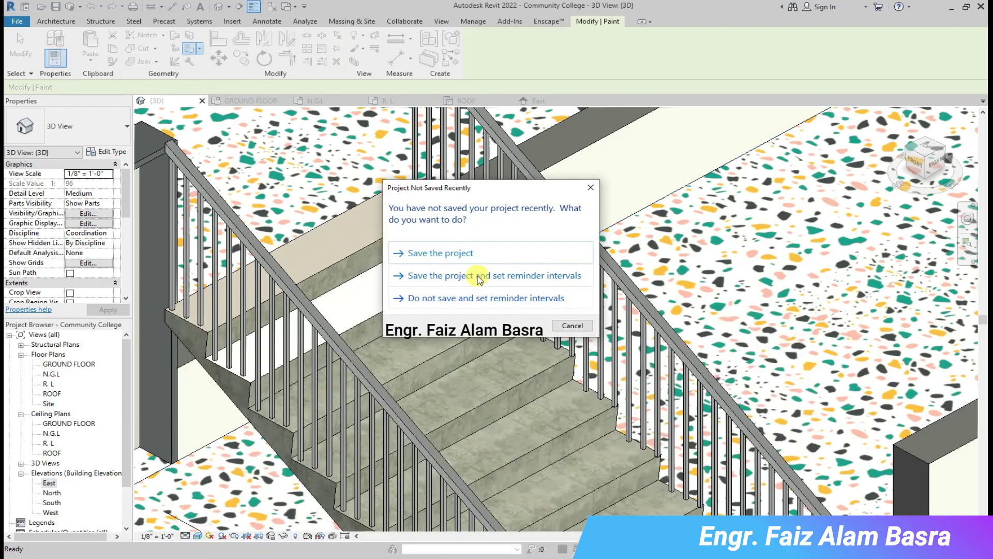
click(477, 275)
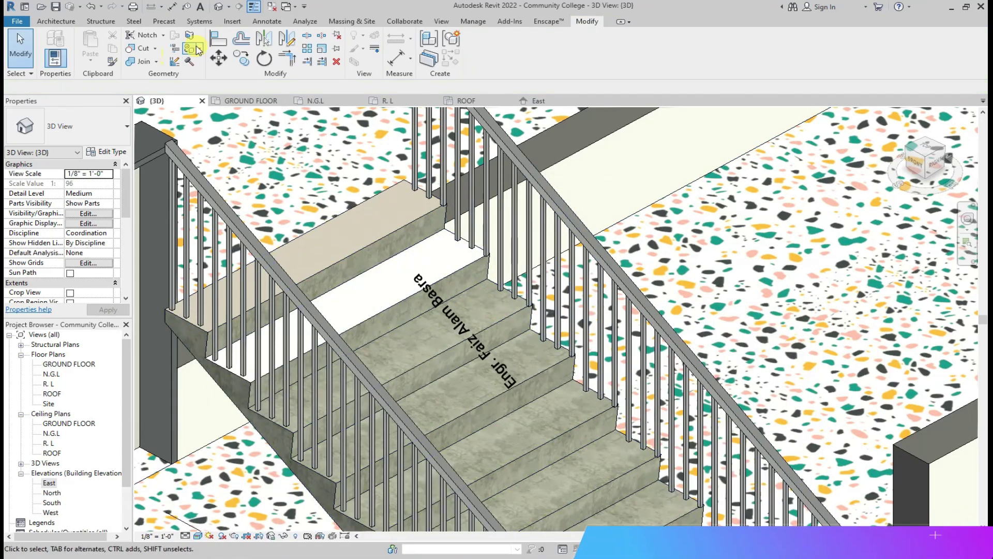
key(p)
key(t)
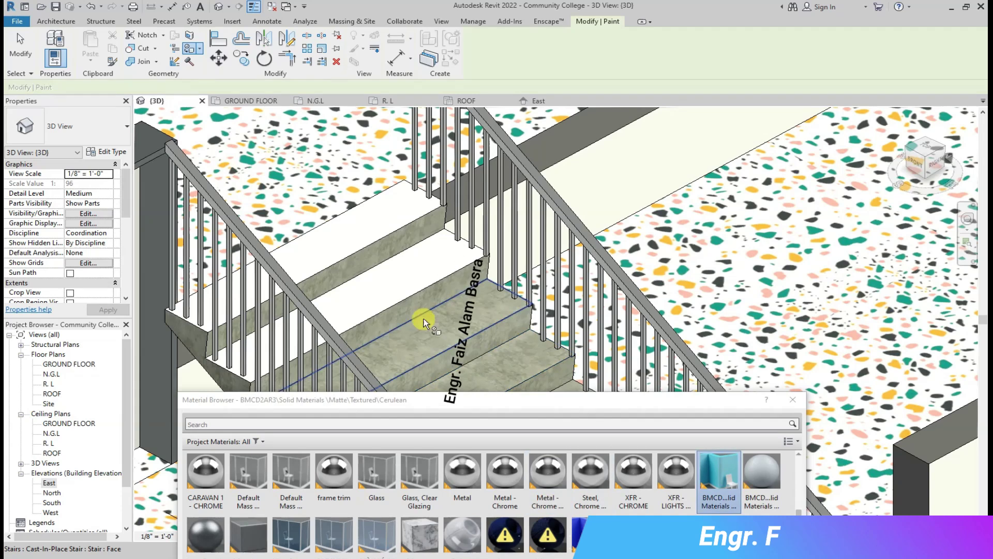
Paint the upper flights' treads, risers and landing with Marmor marble.
click(423, 323)
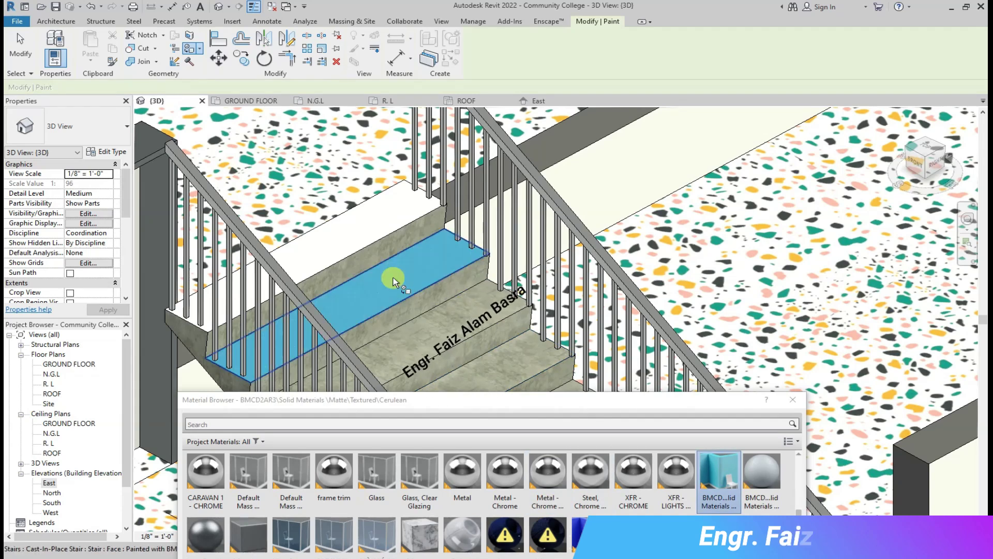
click(760, 471)
click(392, 277)
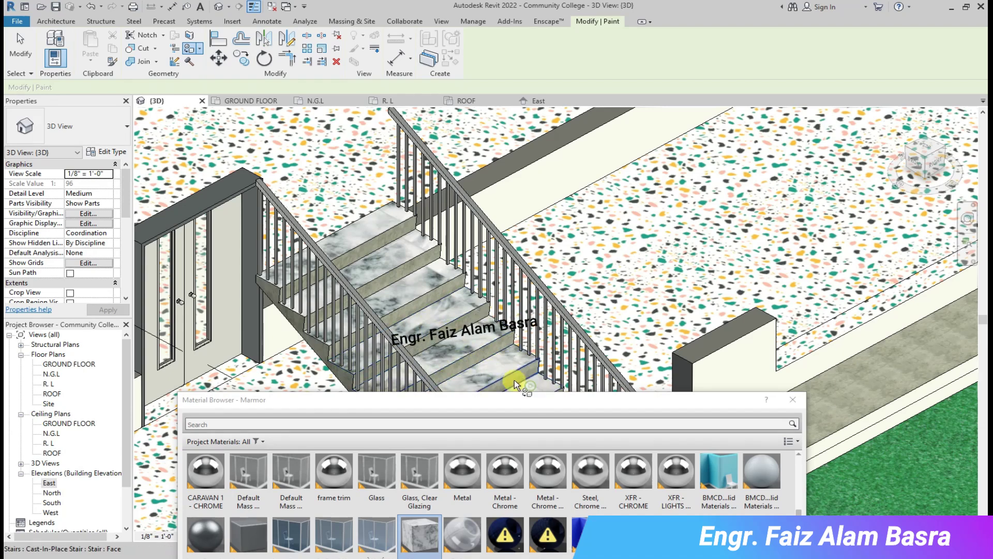
scroll(402, 266, down, 2)
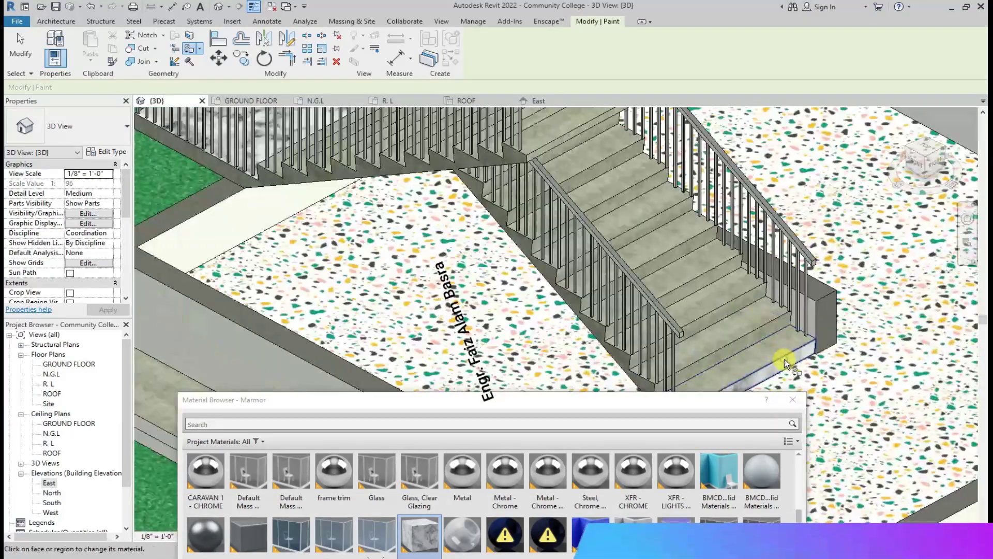
Paint the lower flight's tread and next face with Marmor, orbiting to the stair's side.
click(760, 330)
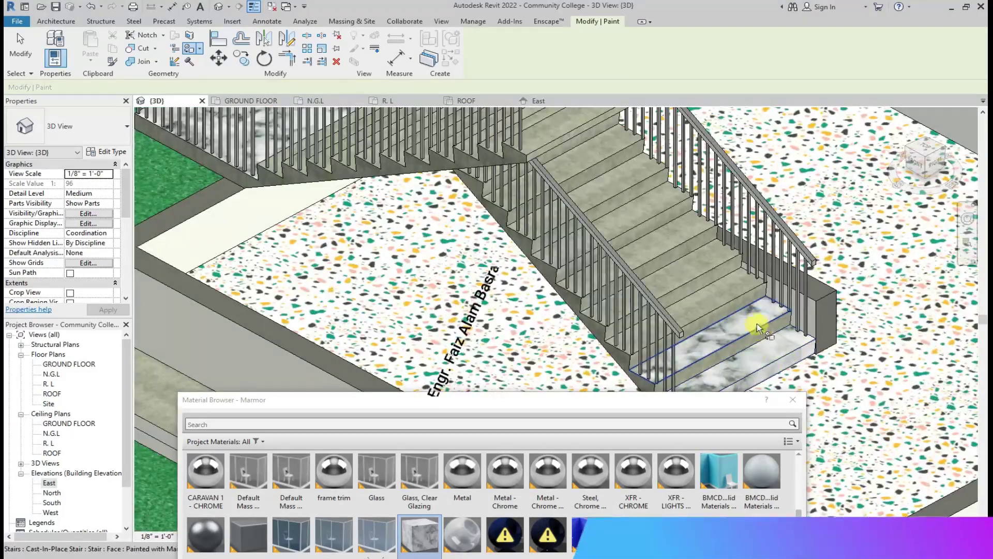
click(691, 277)
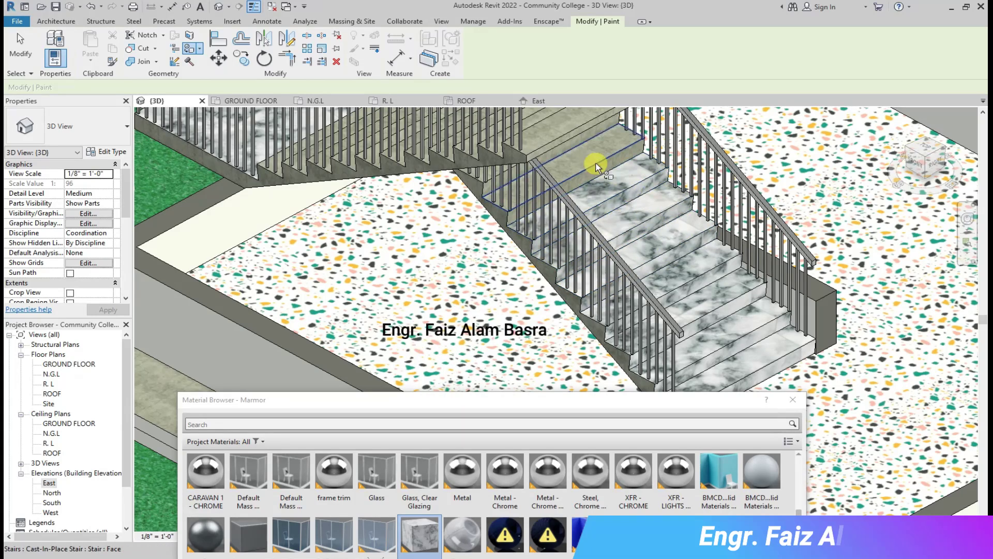
scroll(593, 156, up, 5)
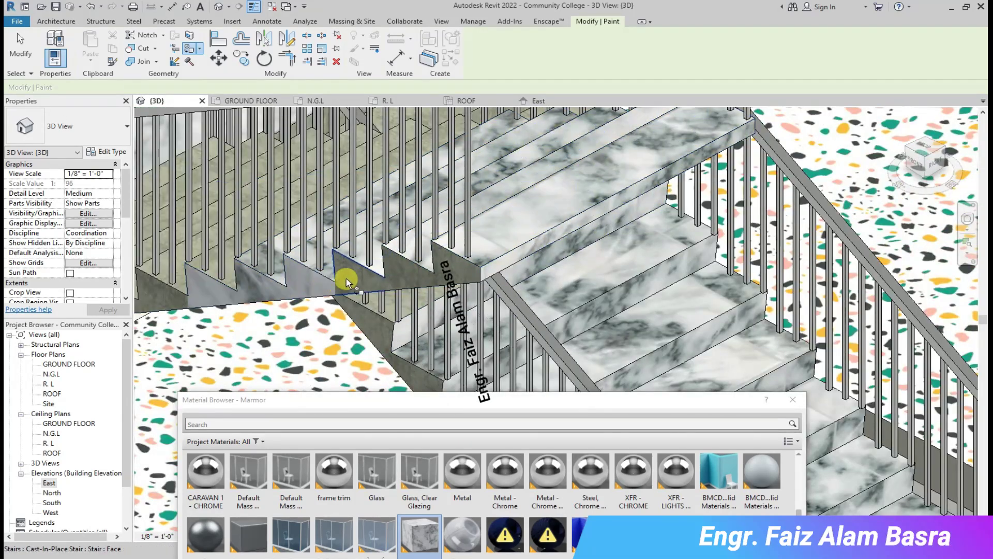
scroll(450, 278, down, 5)
mouse_move(516, 206)
shift+middle_down()
mouse_move(483, 250)
mouse_move(427, 190)
shift+middle_up()
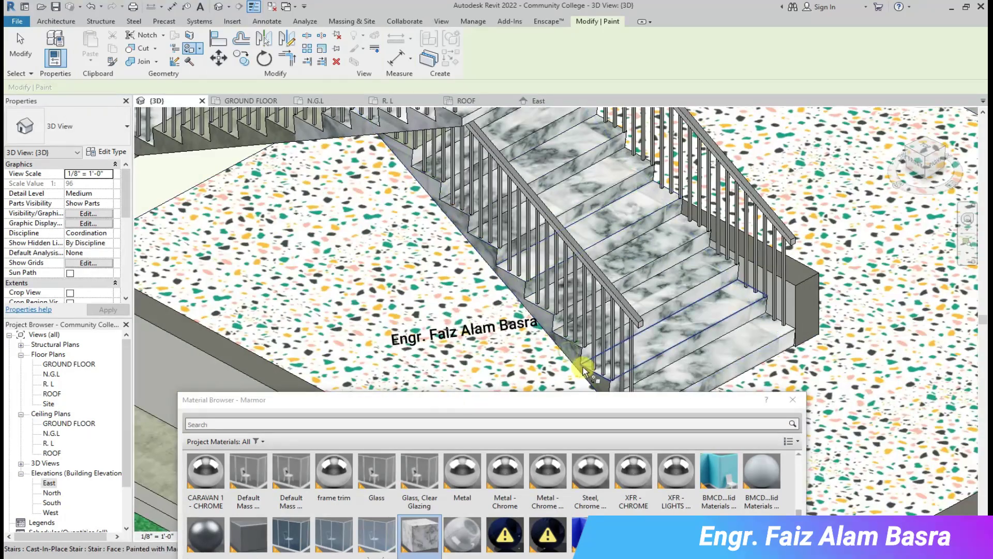
scroll(572, 356, down, 5)
mouse_move(617, 211)
shift+middle_down()
mouse_move(617, 329)
mouse_move(533, 165)
shift+middle_up()
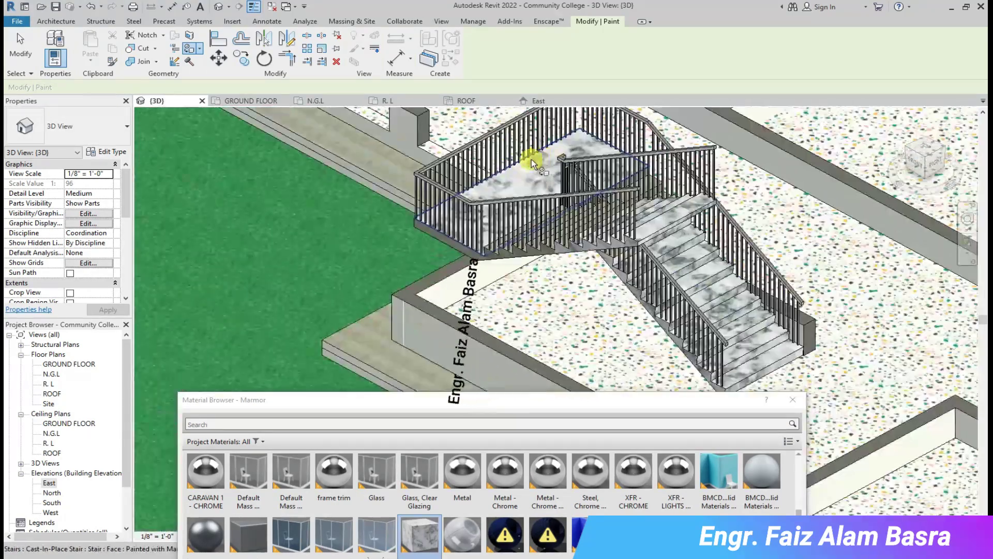
scroll(581, 261, up, 5)
shift+middle_drag(581, 262, 377, 332)
scroll(388, 333, up, 3)
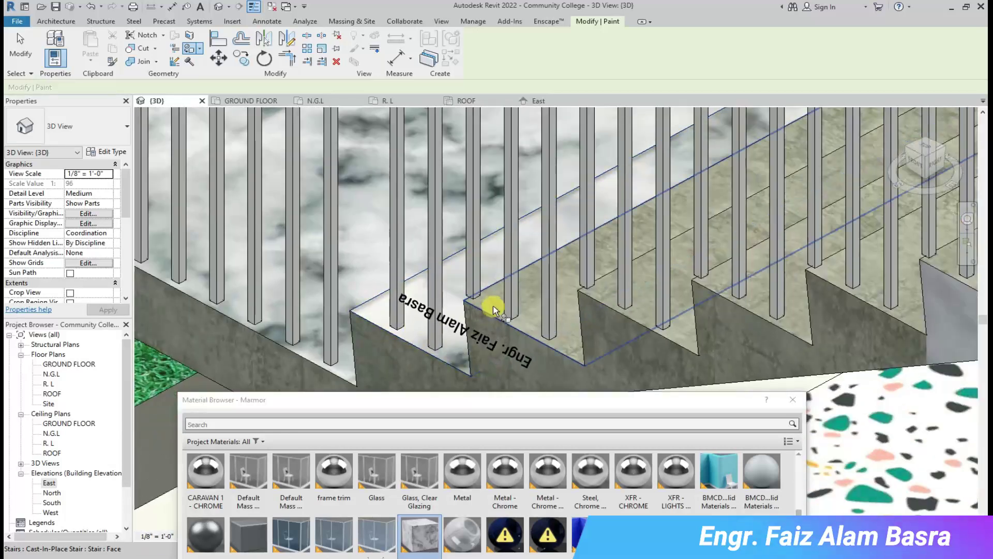
Paint three more concrete treads with Marmor and orbit to inspect the balusters and stringer.
click(493, 309)
click(603, 288)
click(802, 317)
mouse_move(802, 317)
shift+middle_down()
mouse_move(538, 215)
mouse_move(753, 266)
mouse_move(627, 229)
mouse_move(675, 167)
shift+middle_up()
scroll(840, 266, up, 3)
scroll(559, 211, down, 5)
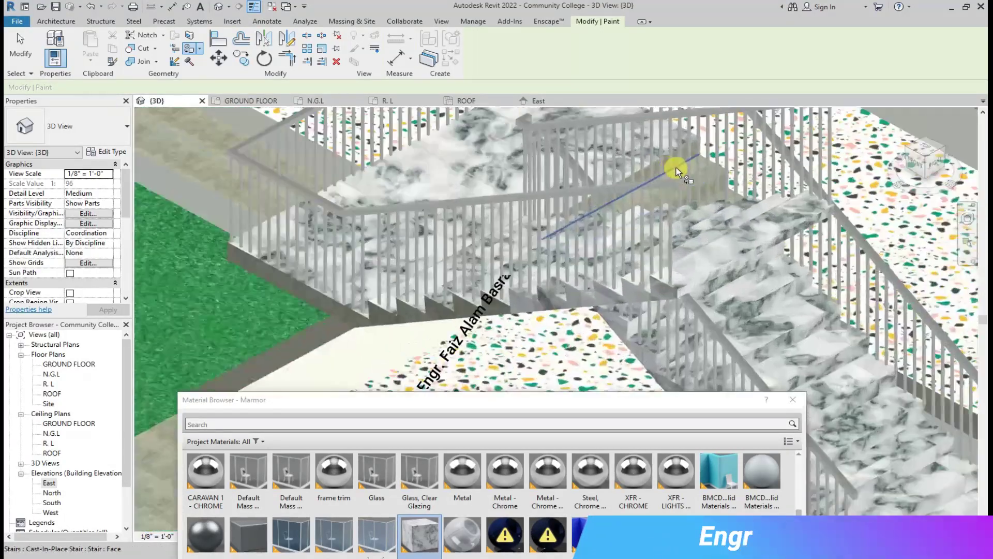
scroll(675, 167, up, 3)
shift+middle_drag(621, 151, 780, 284)
mouse_move(824, 348)
shift+middle_down()
mouse_move(648, 181)
mouse_move(499, 213)
shift+middle_up()
scroll(649, 181, down, 5)
scroll(518, 193, down, 3)
scroll(358, 145, up, 3)
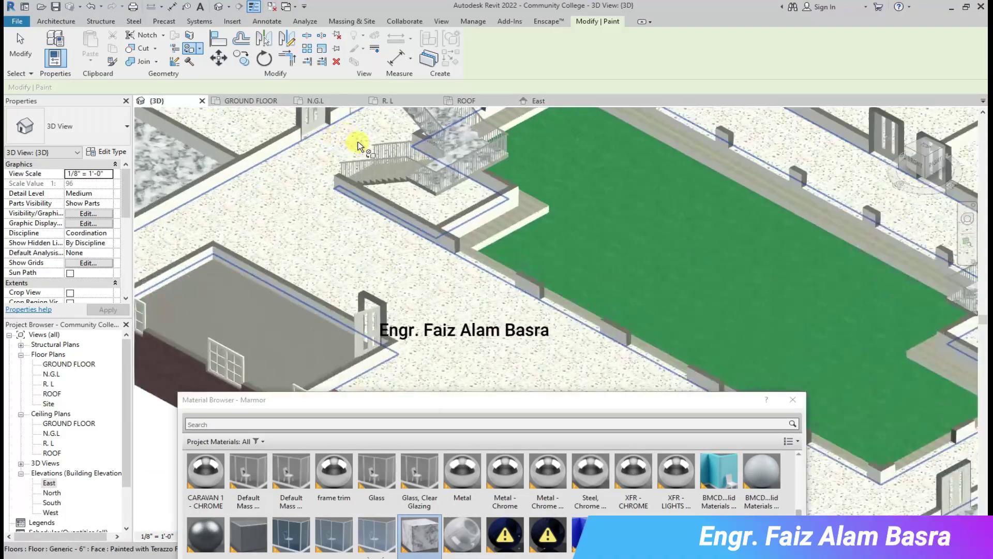
scroll(359, 145, up, 3)
scroll(293, 273, up, 3)
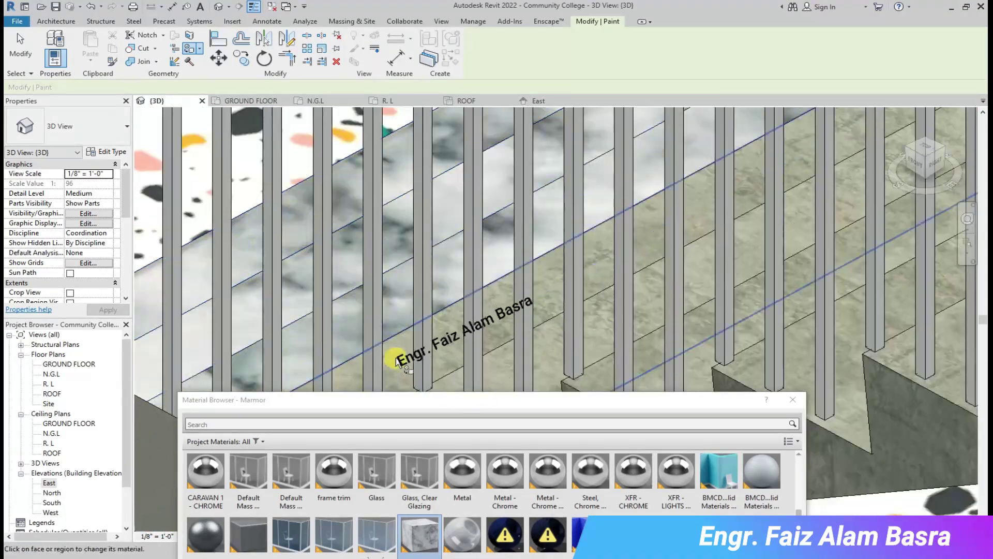
mouse_move(793, 376)
shift+middle_down()
mouse_move(786, 325)
mouse_move(651, 250)
mouse_move(487, 255)
mouse_move(410, 284)
mouse_move(620, 278)
mouse_move(650, 188)
mouse_move(472, 133)
mouse_move(663, 188)
mouse_move(918, 166)
shift+middle_up()
scroll(487, 255, down, 3)
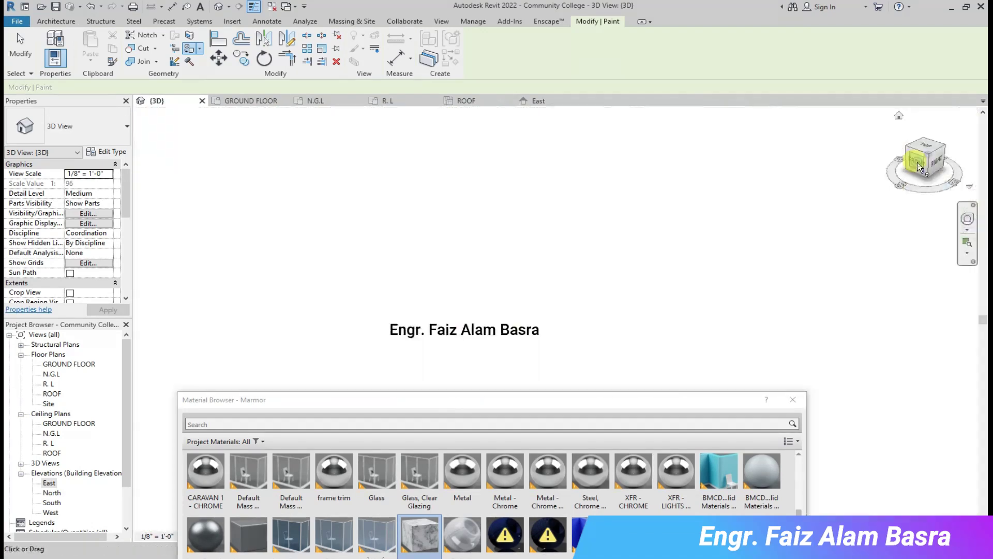
Orbit around the brick wall to the stair's exposed landing side.
mouse_move(377, 271)
shift+middle_down()
mouse_move(477, 232)
mouse_move(472, 259)
mouse_move(658, 281)
mouse_move(856, 244)
mouse_move(817, 234)
shift+middle_up()
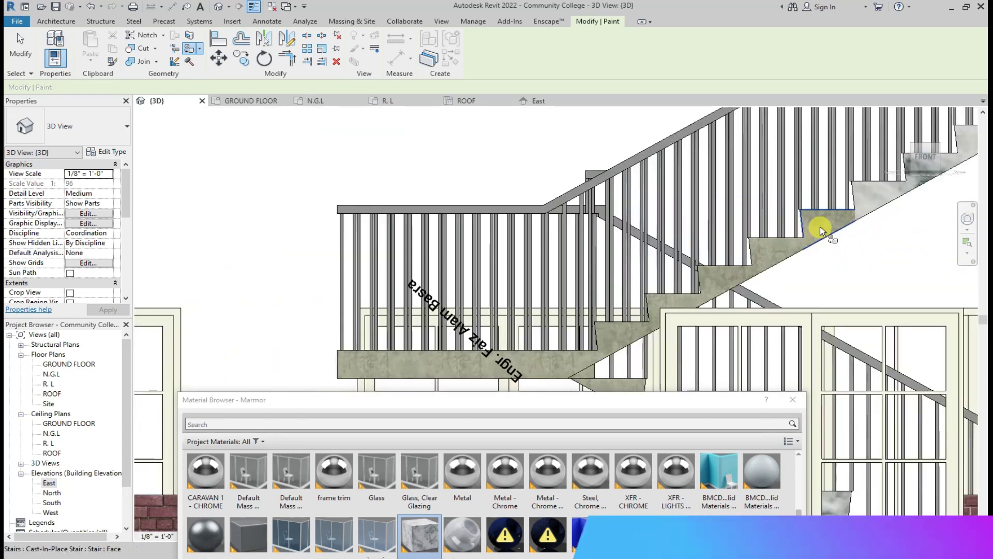
mouse_move(629, 331)
shift+middle_down()
mouse_move(594, 388)
mouse_move(547, 284)
shift+middle_up()
scroll(565, 359, up, 3)
scroll(601, 306, up, 5)
scroll(601, 306, down, 5)
mouse_move(532, 224)
shift+middle_down()
mouse_move(845, 262)
mouse_move(298, 266)
mouse_move(497, 182)
shift+middle_up()
scroll(298, 266, up, 2)
scroll(497, 182, up, 3)
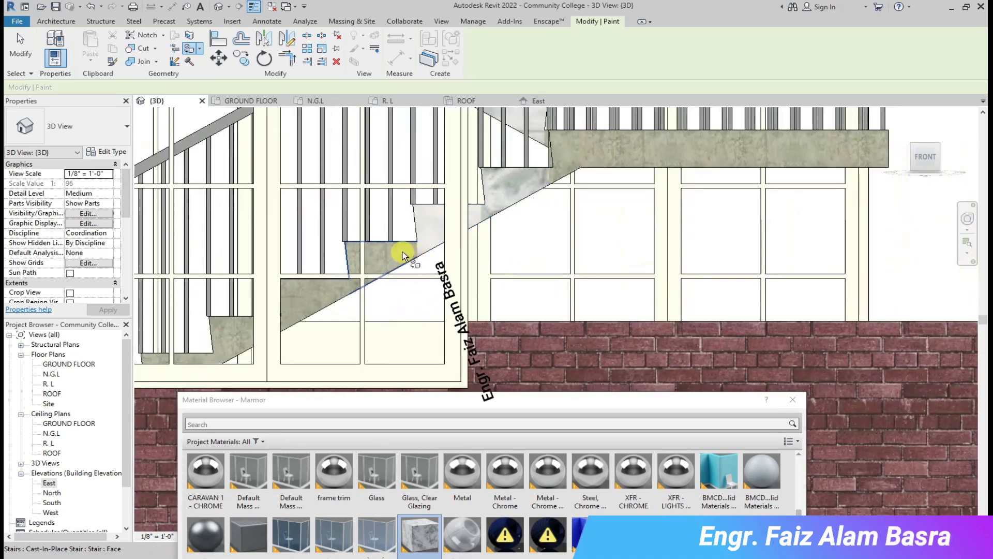
scroll(470, 299, down, 4)
scroll(603, 270, down, 2)
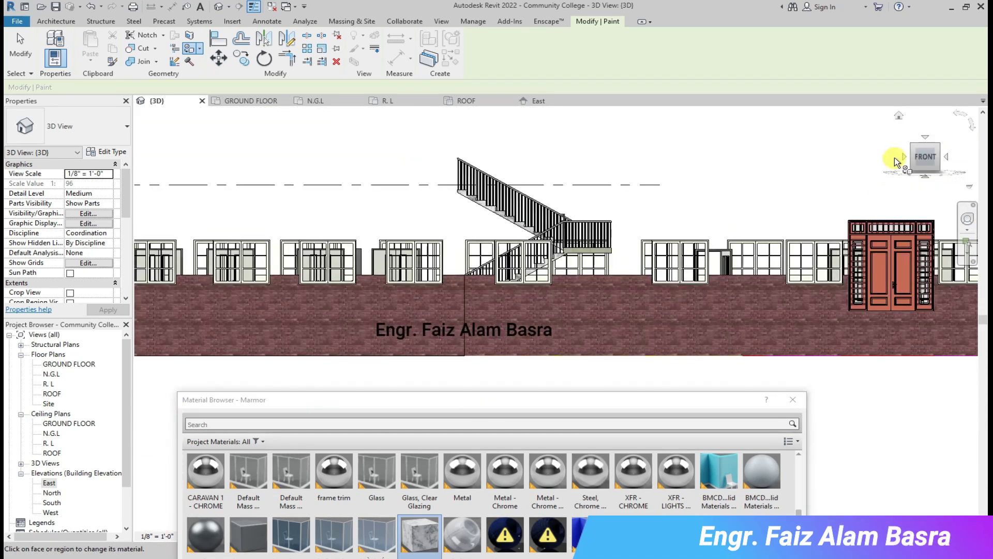
Reorient to a standard side view and paint the last concrete stair face with Marmor.
click(892, 163)
scroll(573, 188, up, 3)
scroll(575, 185, up, 2)
scroll(578, 188, down, 1)
mouse_move(578, 188)
shift+middle_down()
mouse_move(554, 310)
mouse_move(931, 277)
mouse_move(348, 138)
mouse_move(414, 235)
mouse_move(405, 343)
mouse_move(415, 284)
mouse_move(444, 354)
mouse_move(498, 301)
mouse_move(640, 257)
mouse_move(284, 295)
mouse_move(337, 221)
mouse_move(653, 153)
mouse_move(713, 148)
mouse_move(703, 173)
mouse_move(874, 204)
mouse_move(899, 120)
shift+middle_up()
scroll(380, 154, up, 3)
click(405, 342)
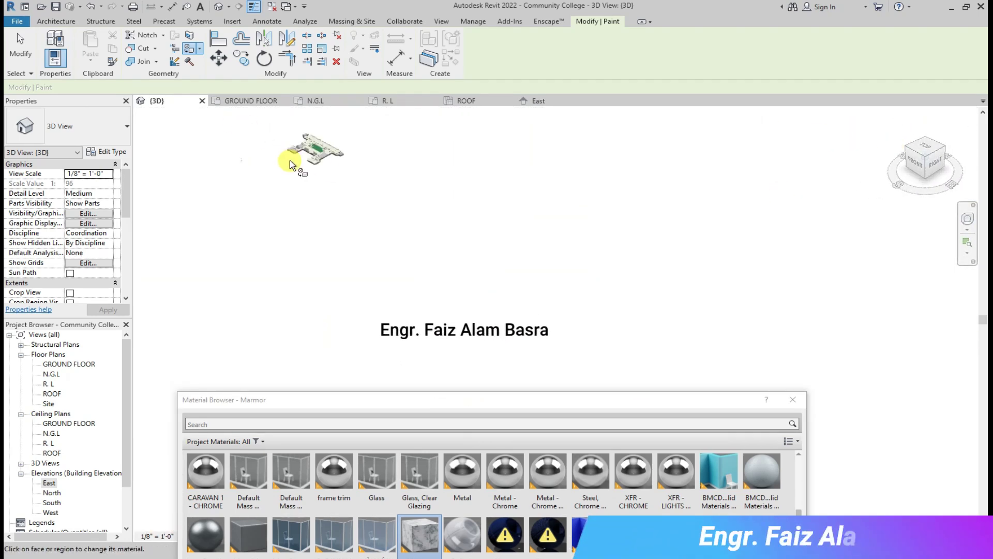
Exit painting and close the Material Browser.
scroll(290, 164, up, 6)
scroll(388, 262, up, 3)
scroll(265, 262, up, 1)
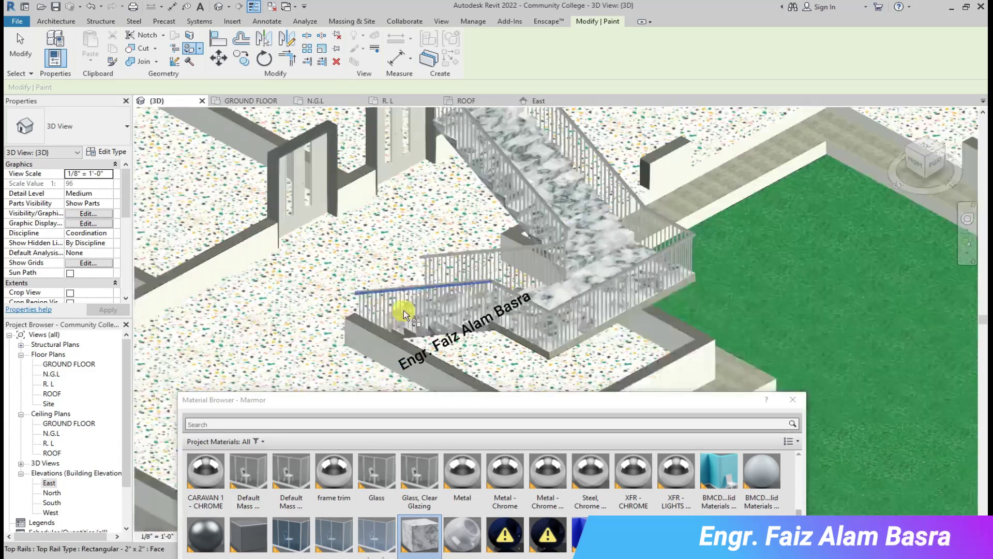
scroll(404, 314, down, 3)
key(Escape)
key(Escape)
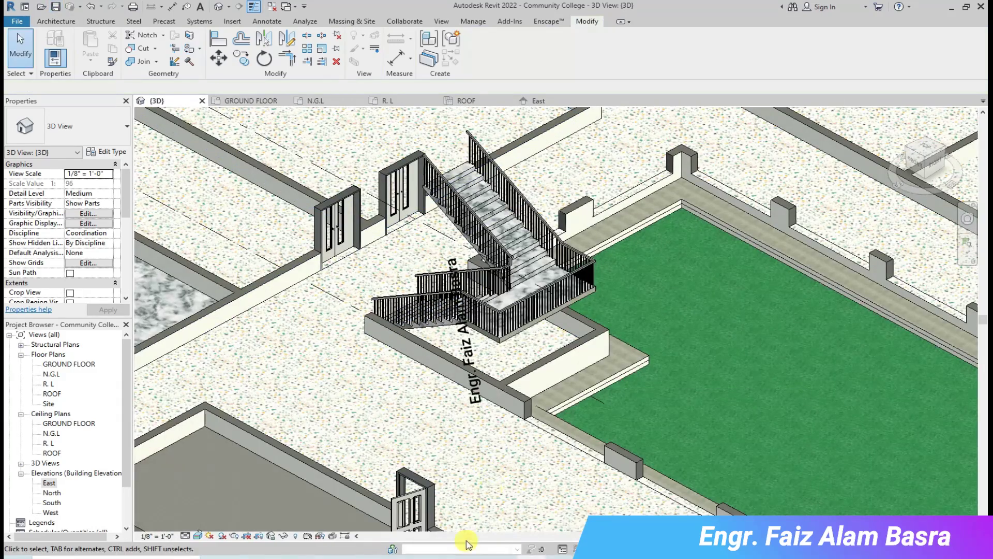
Show the GROUND FLOOR plan zoomed to the disabled bath.
scroll(392, 332, down, 5)
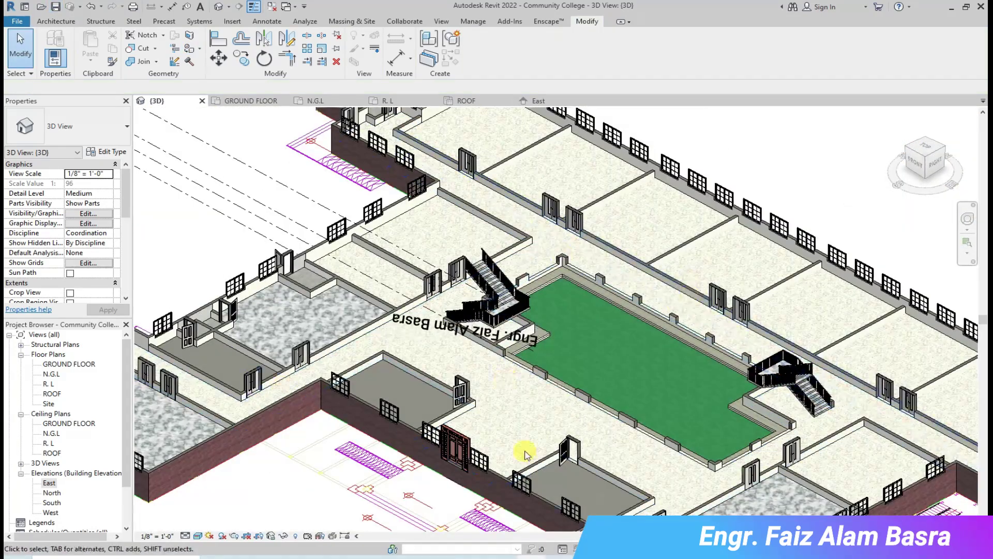
scroll(465, 155, up, 2)
scroll(516, 251, up, 3)
click(248, 100)
scroll(443, 354, down, 2)
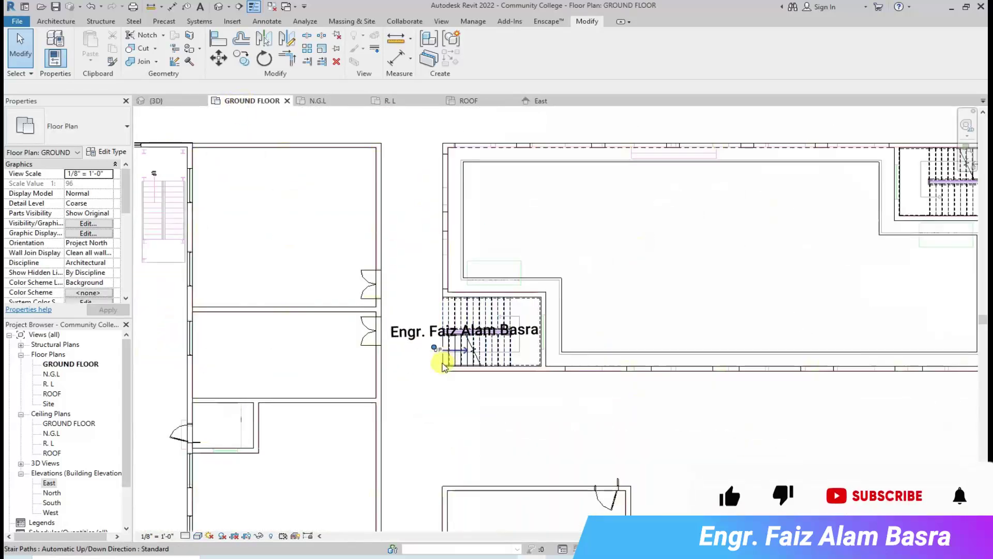
scroll(443, 355, down, 2)
scroll(198, 186, up, 6)
click(56, 21)
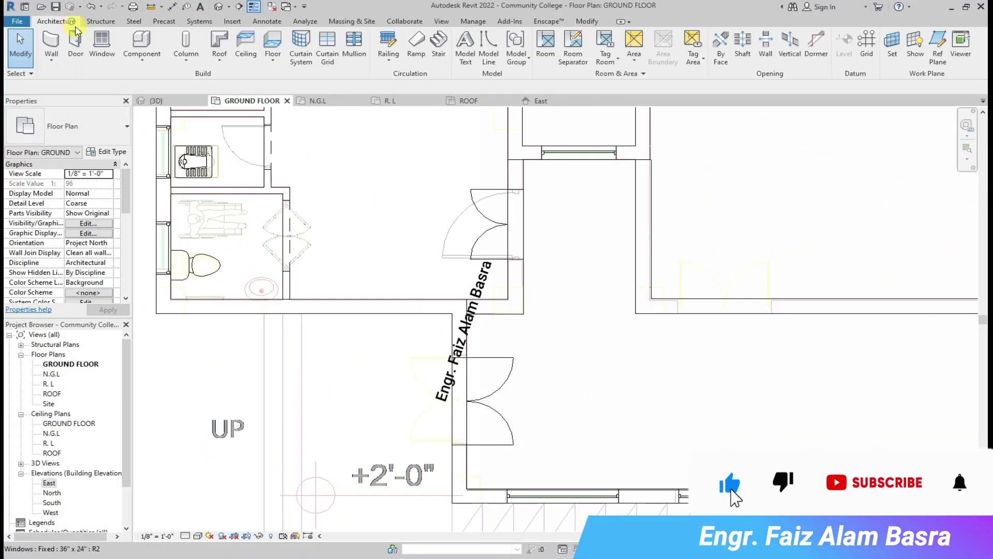
Load the 'Wash Basin - Pedestal' family and place it in the disabled bath.
click(138, 41)
click(129, 127)
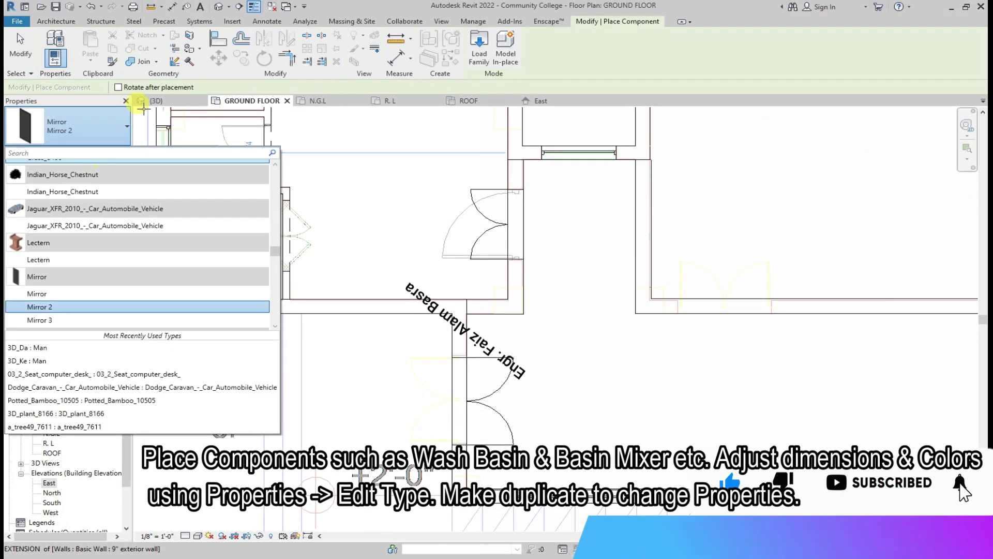
click(52, 354)
scroll(456, 155, up, 2)
click(480, 47)
click(588, 255)
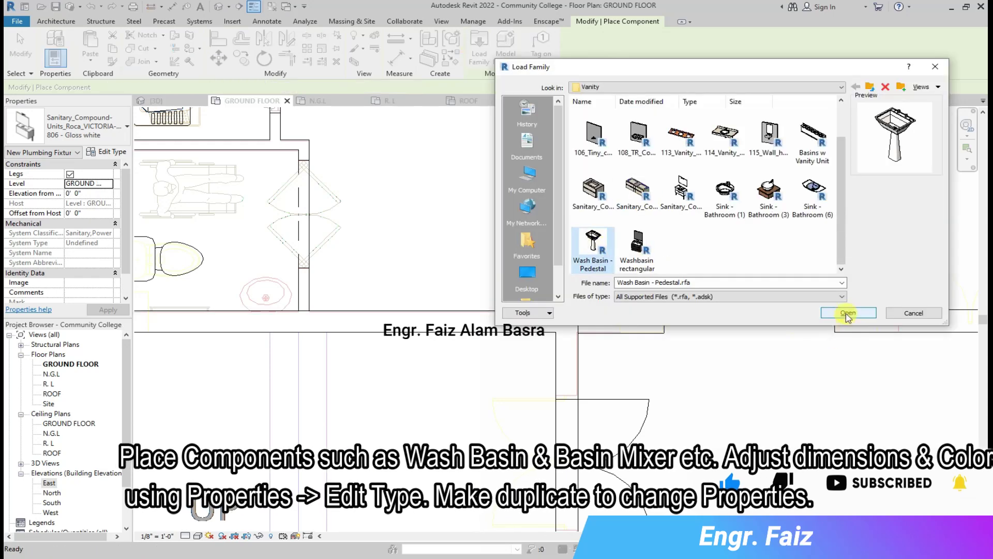
click(849, 310)
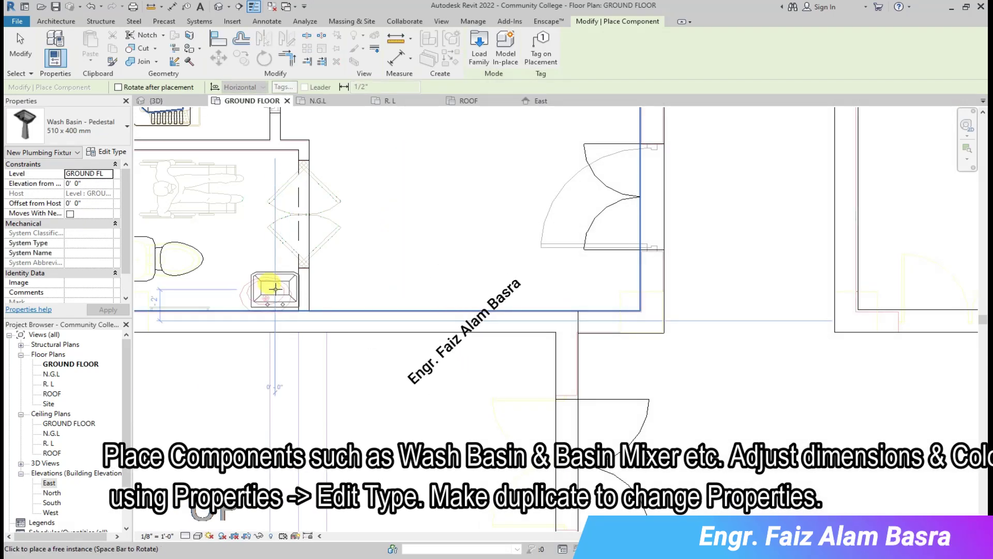
Check the pedestal wash basin in 3D, then select it and open its family for editing.
click(155, 101)
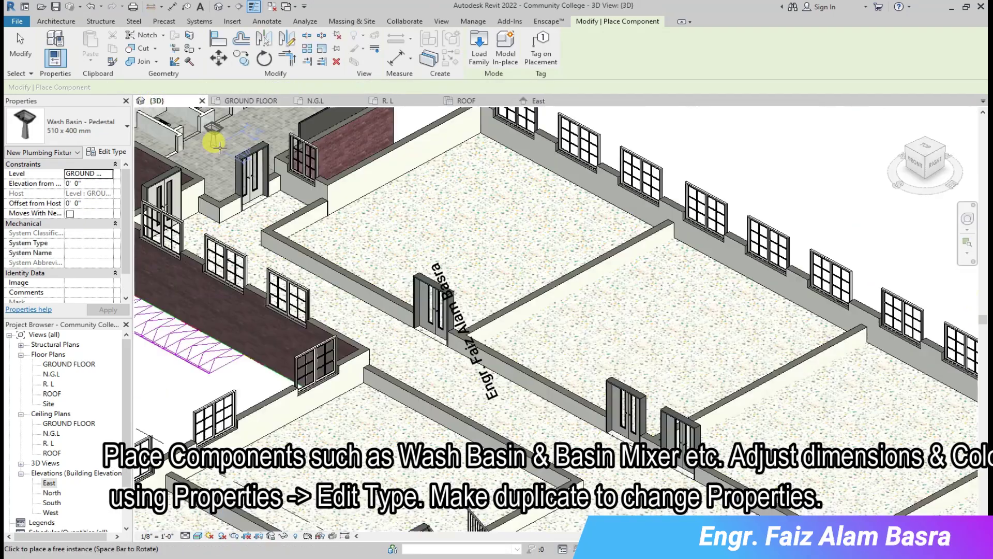
scroll(276, 206, down, 2)
scroll(268, 195, up, 5)
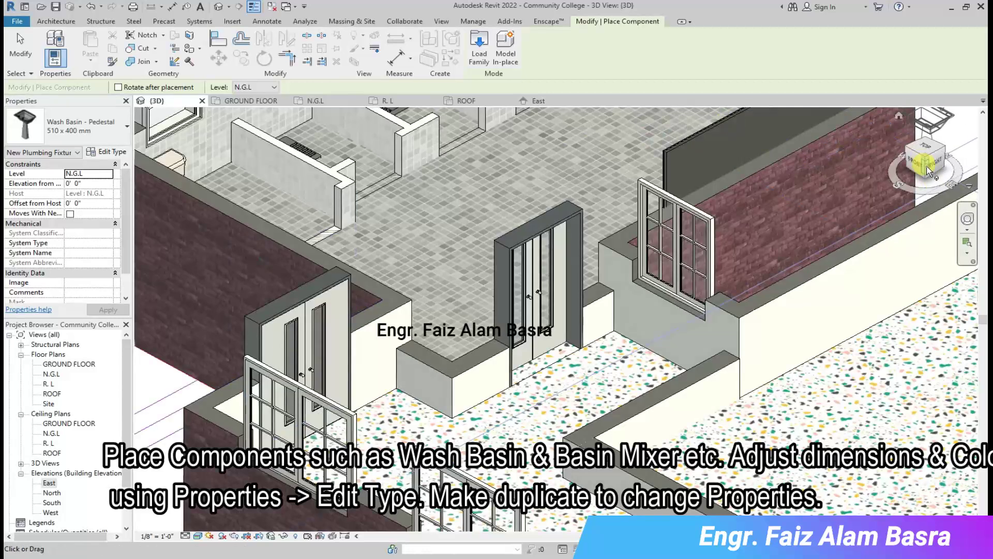
key(Escape)
key(Escape)
scroll(672, 166, up, 3)
scroll(615, 213, up, 4)
scroll(614, 213, up, 2)
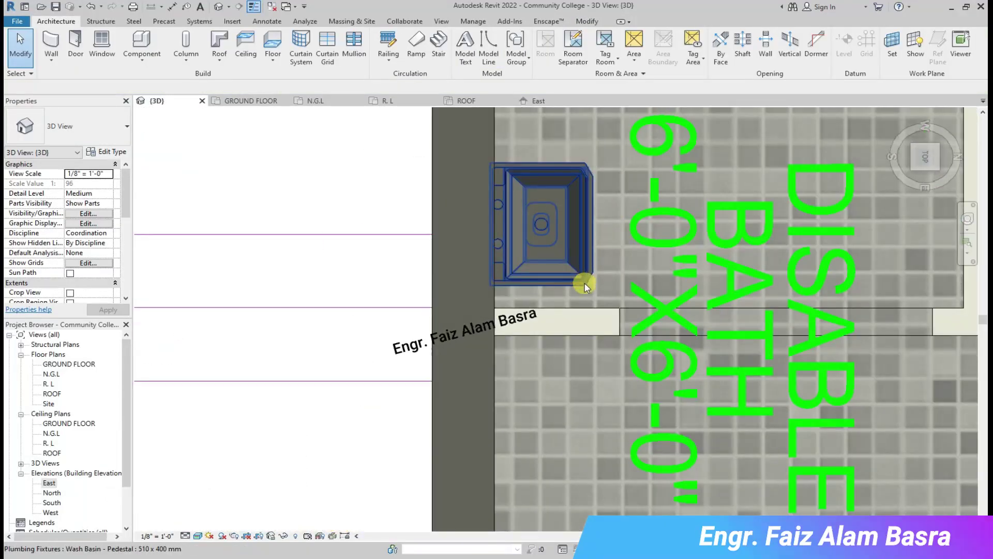
scroll(608, 265, down, 3)
scroll(591, 264, down, 2)
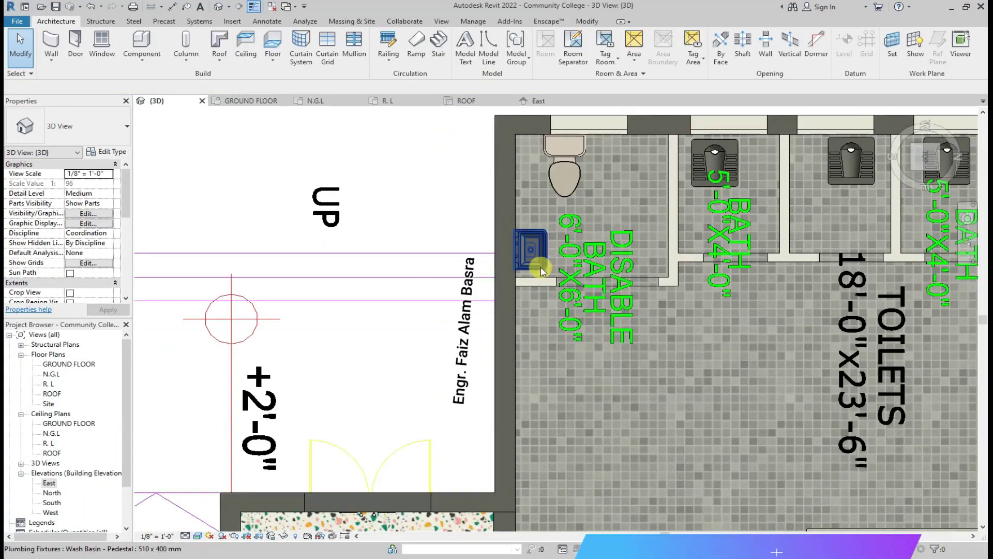
click(544, 253)
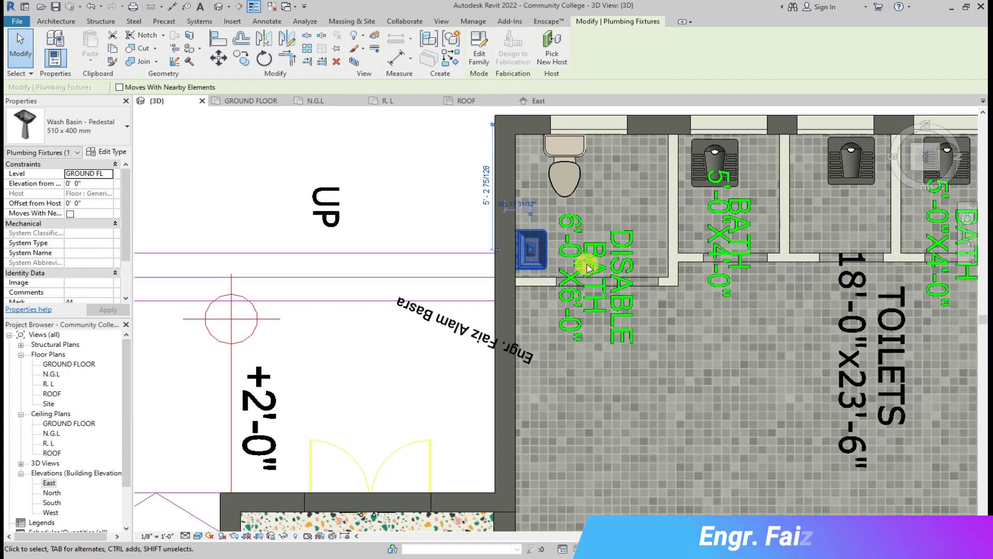
click(466, 58)
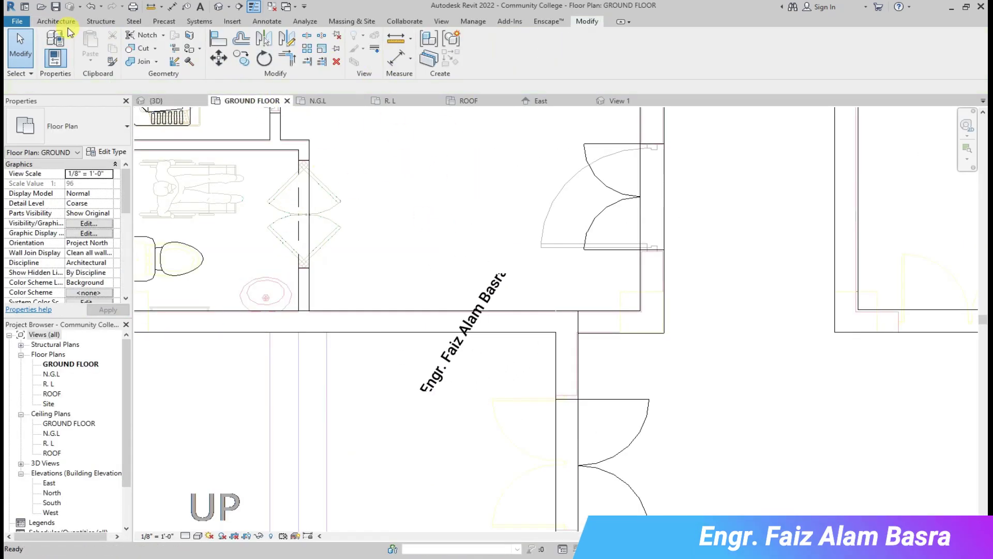
Load the 085_Porcelain_sink family as a component.
click(57, 21)
click(141, 47)
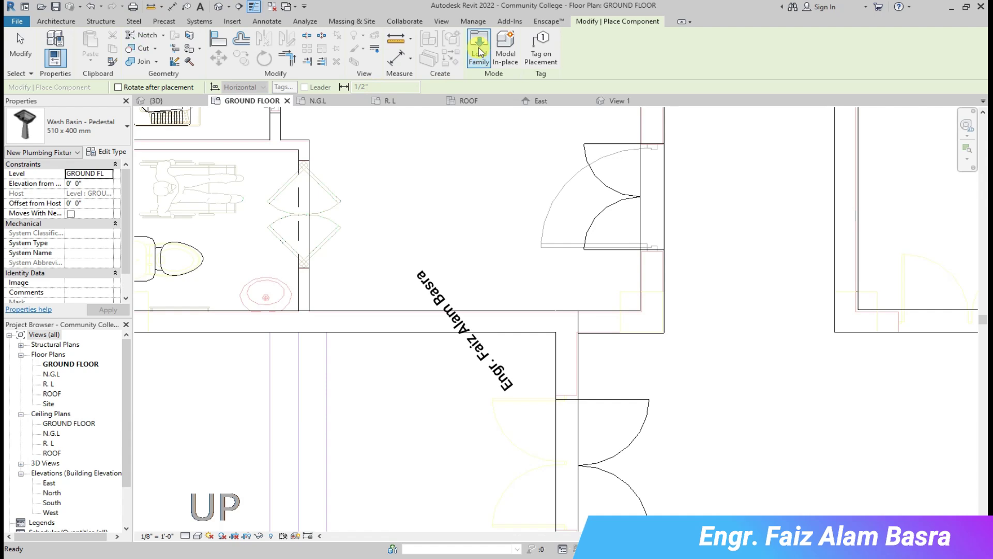
click(479, 46)
click(681, 131)
double_click(682, 142)
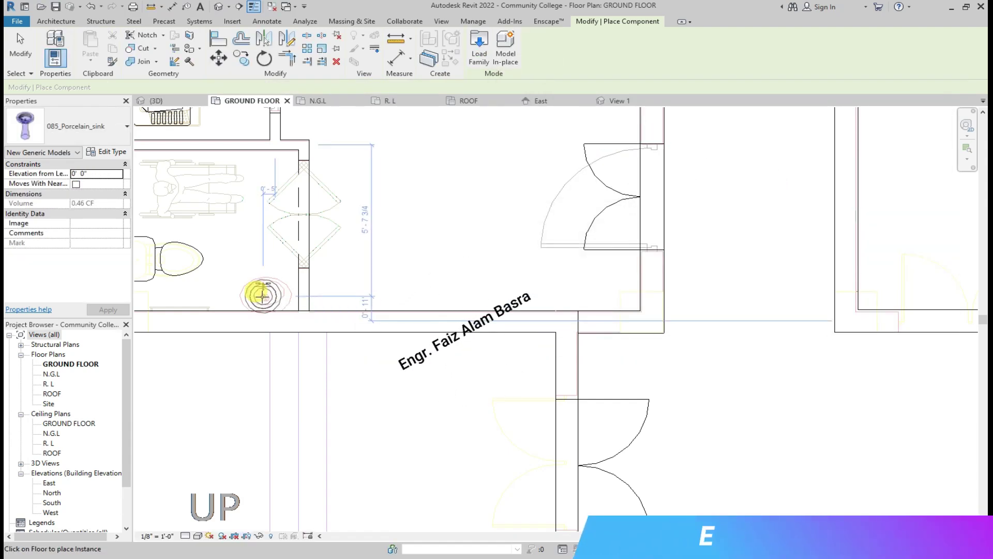
Place the sink against the disabled bath wall, rotated 180° to face the room.
click(20, 46)
click(263, 293)
click(264, 58)
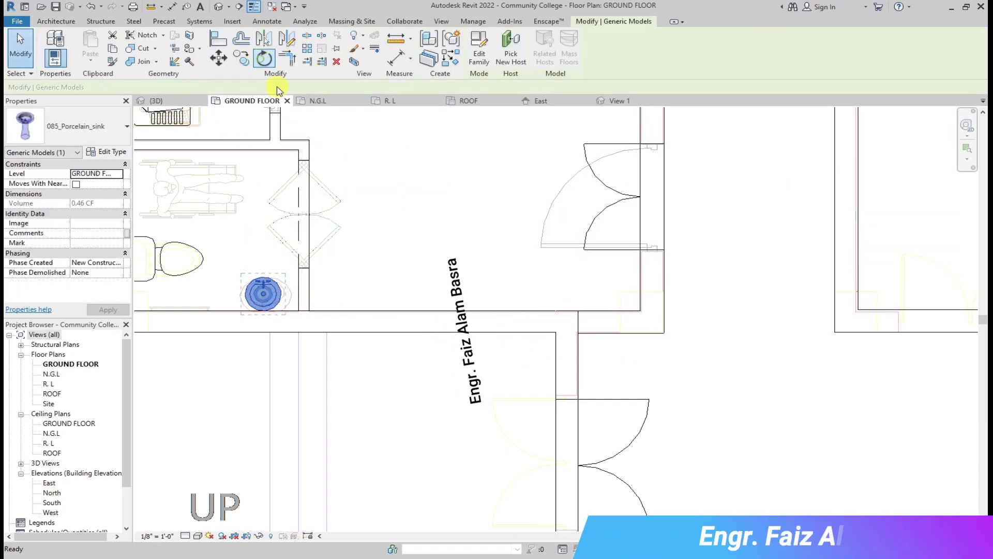
click(197, 297)
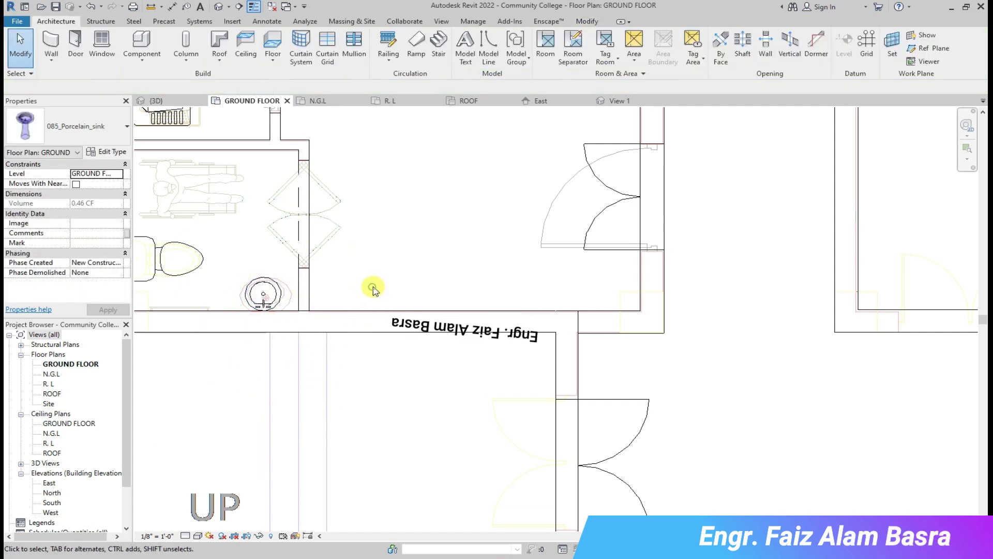
click(156, 100)
scroll(506, 228, up, 5)
scroll(467, 313, down, 3)
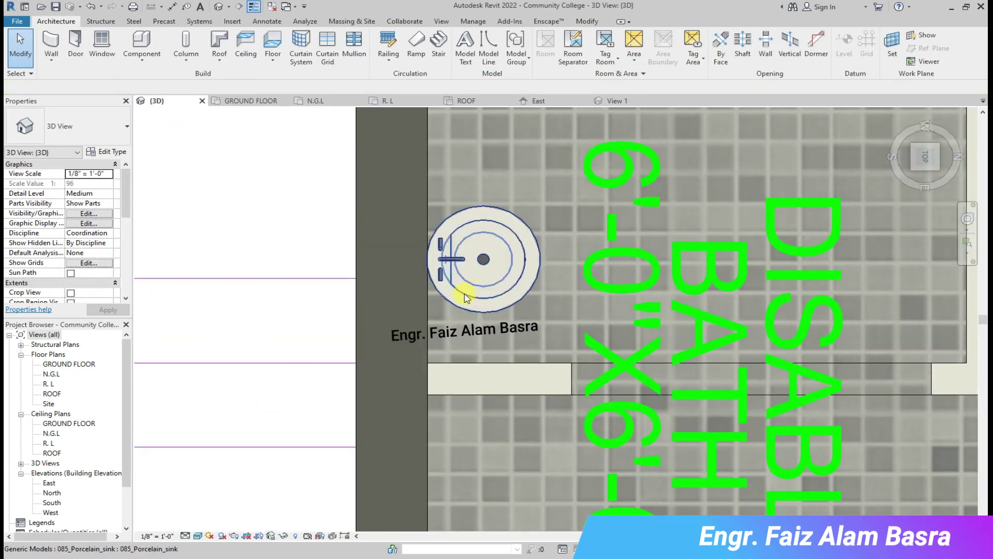
scroll(466, 277, up, 1)
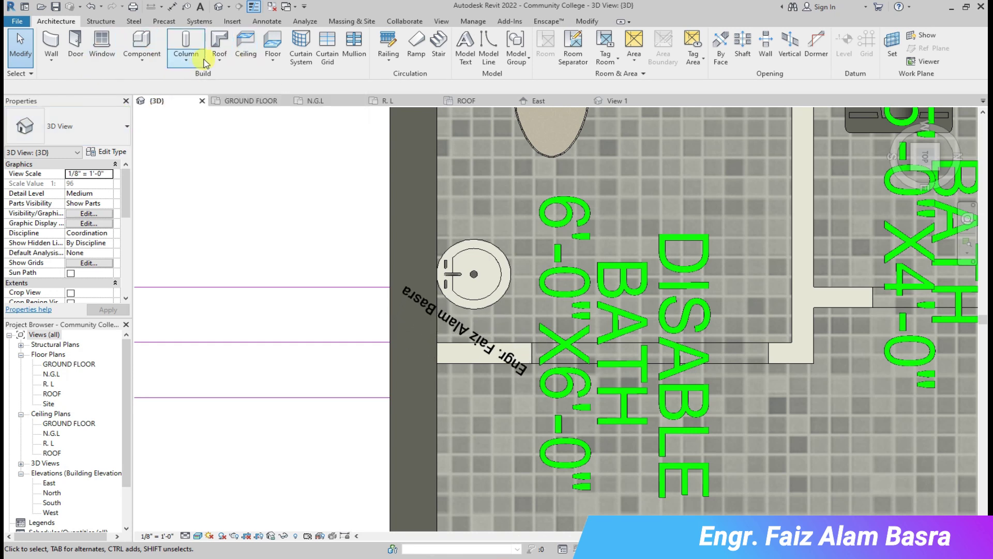
click(141, 44)
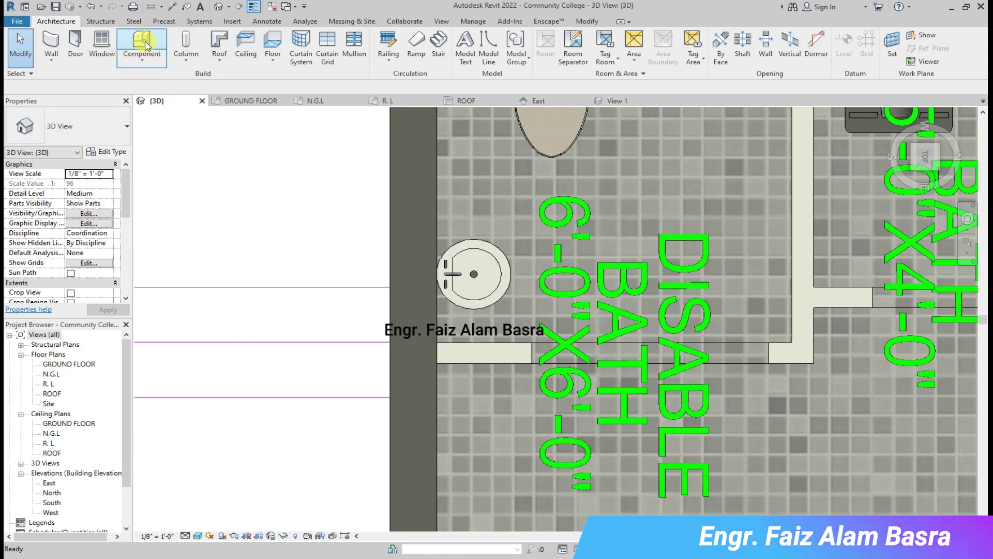
Place a Mirror 2 on the wall behind the sink and check it in 3D.
click(127, 127)
click(55, 277)
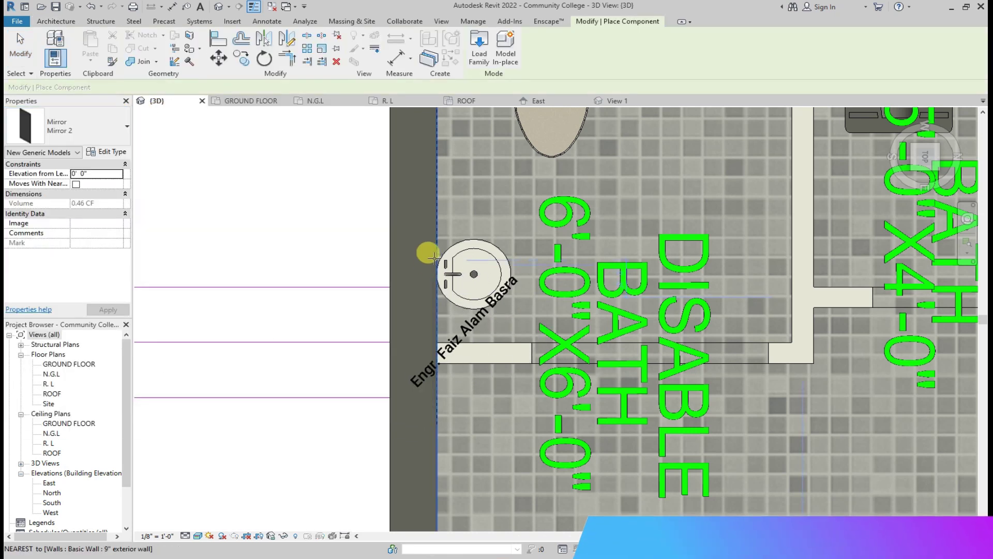
click(266, 101)
scroll(337, 298, up, 5)
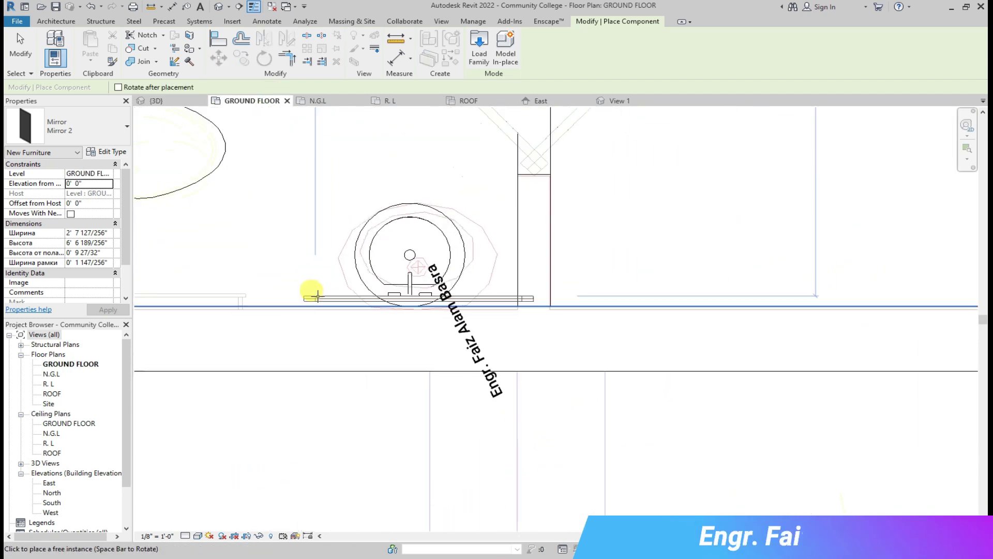
click(298, 308)
key(Escape)
click(297, 307)
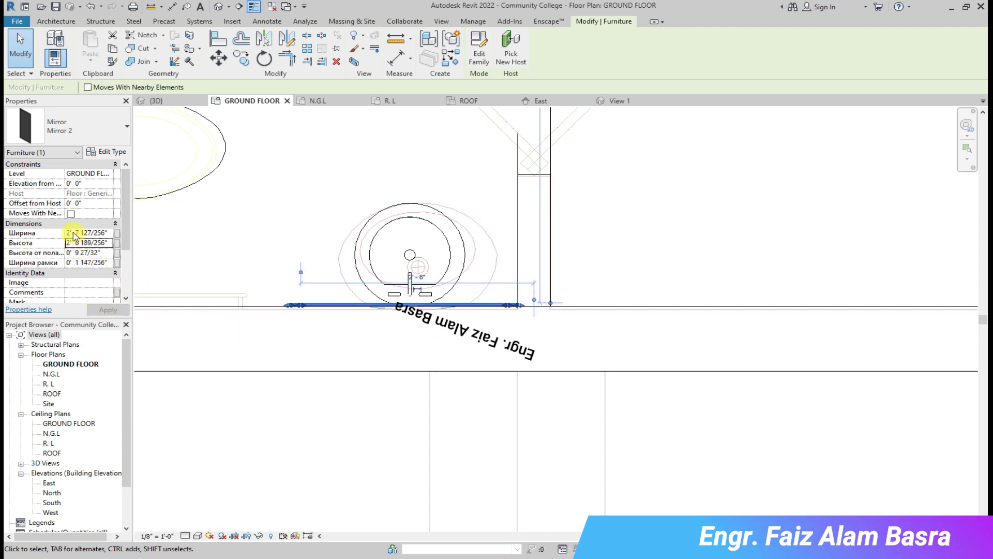
click(155, 100)
scroll(437, 284, up, 4)
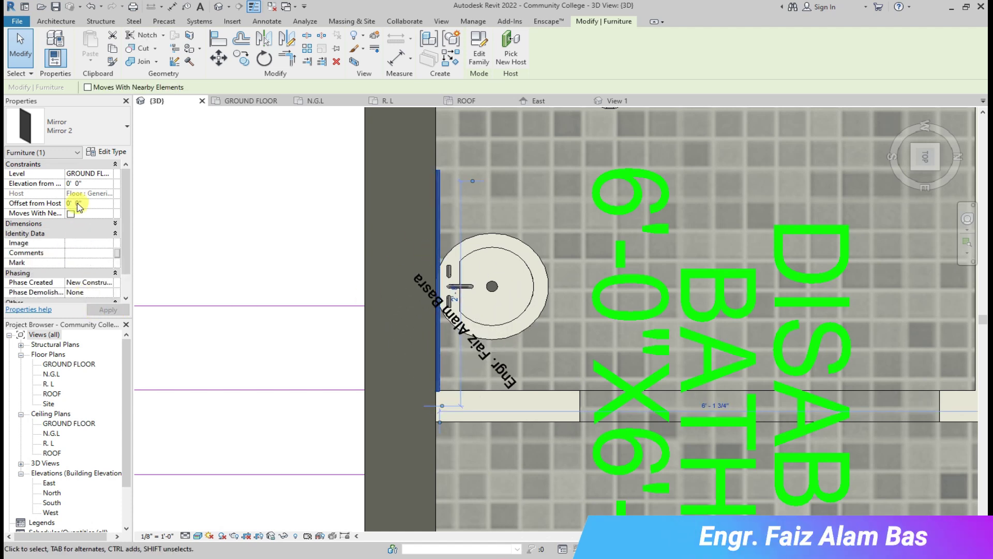
key(ctrl+Tab)
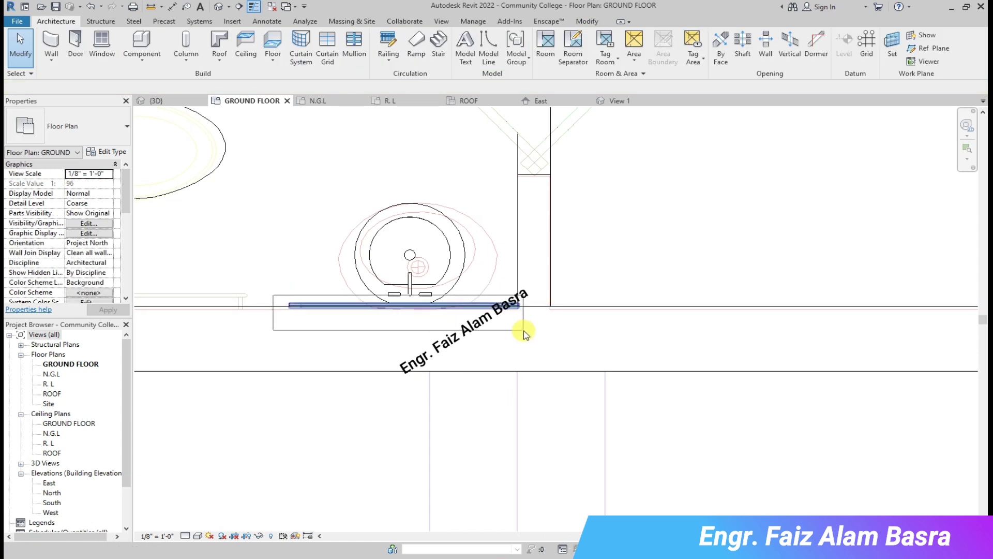
Resize the mirror to 2' 0" wide by 2' 6" high in Properties.
click(111, 155)
scroll(409, 311, down, 1)
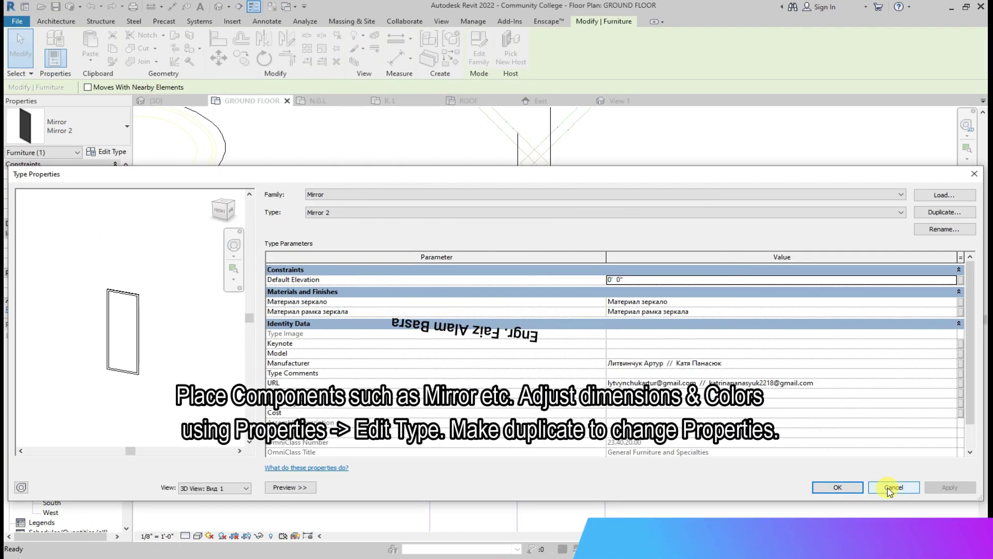
click(888, 487)
click(123, 225)
click(80, 233)
key(Return)
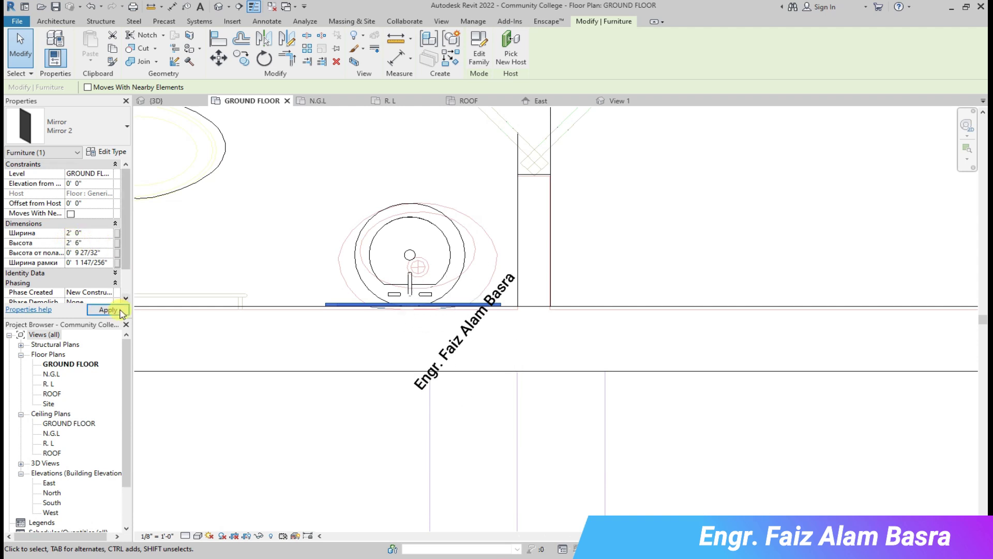
click(247, 266)
click(175, 102)
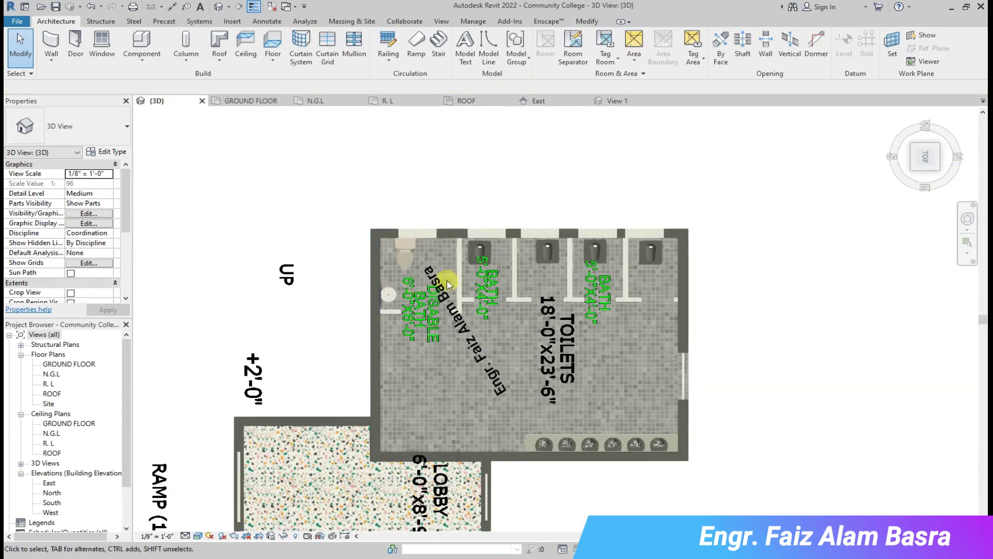
Orbit the 3D view to the BACK of the building and zoom in on the mirror.
drag(936, 182, 945, 166)
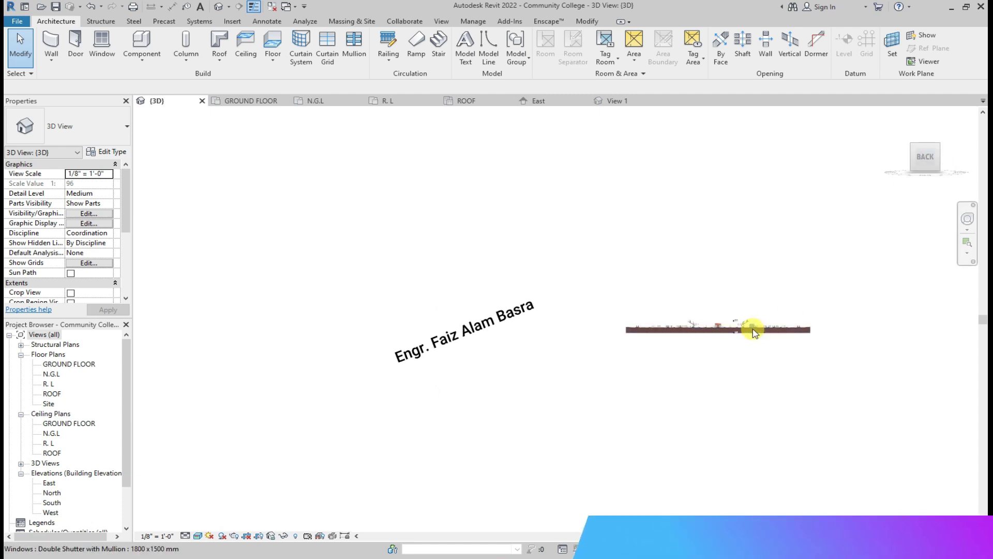
scroll(754, 334, up, 5)
click(926, 153)
scroll(793, 465, up, 2)
scroll(804, 394, up, 3)
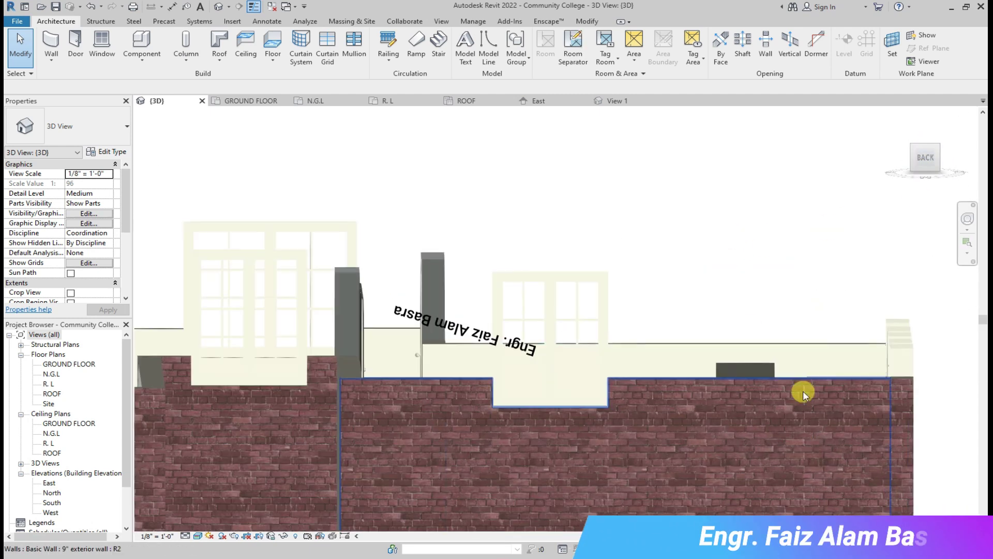
click(925, 156)
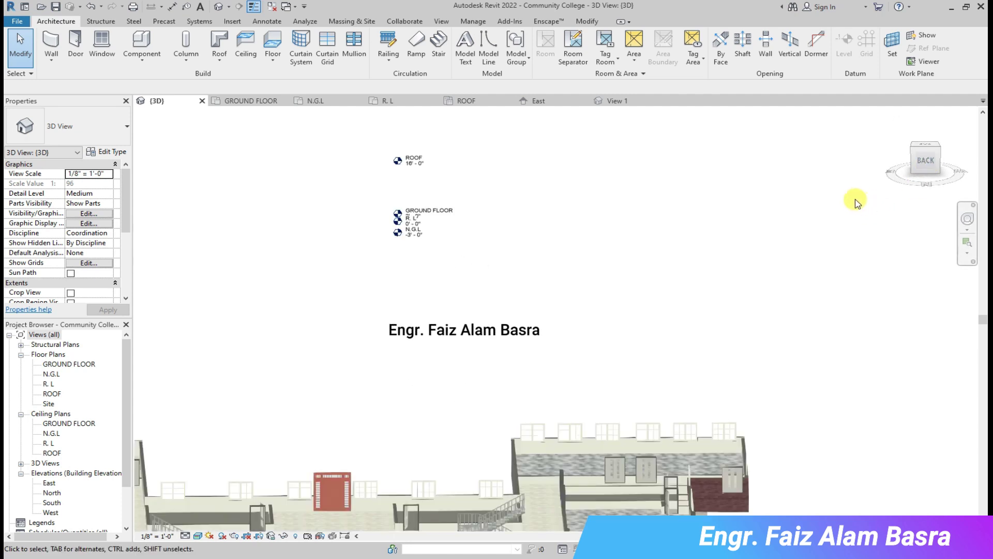
scroll(674, 398, up, 3)
scroll(842, 435, down, 3)
scroll(838, 362, up, 3)
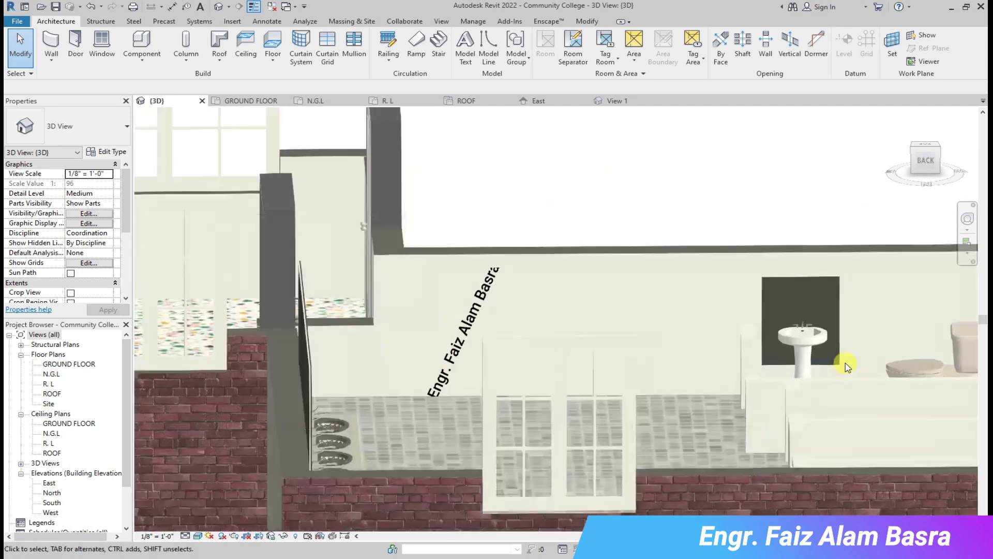
scroll(829, 297, up, 2)
scroll(826, 269, up, 2)
Set the mirror's elevation from the ground floor to 2' 6" so it sits above the sink.
click(826, 272)
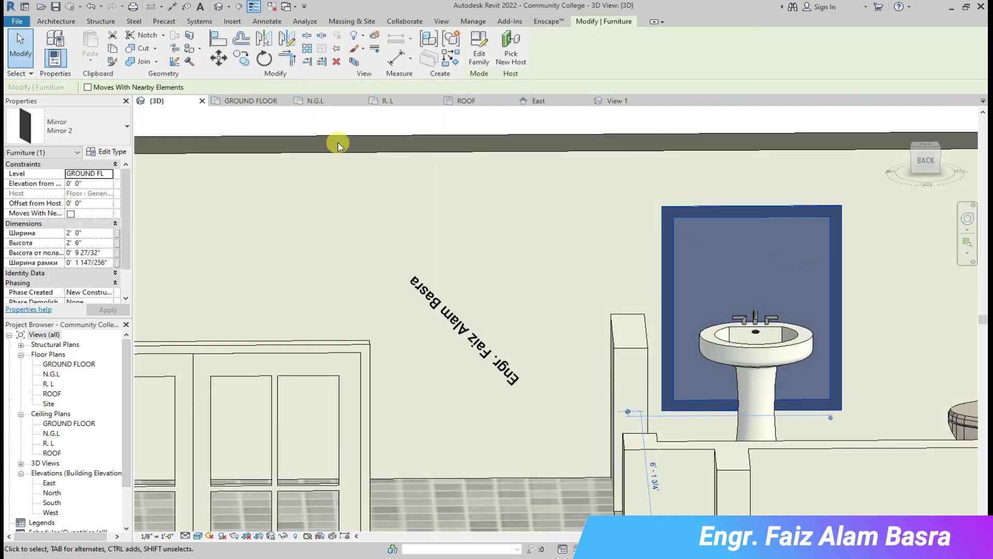
click(250, 100)
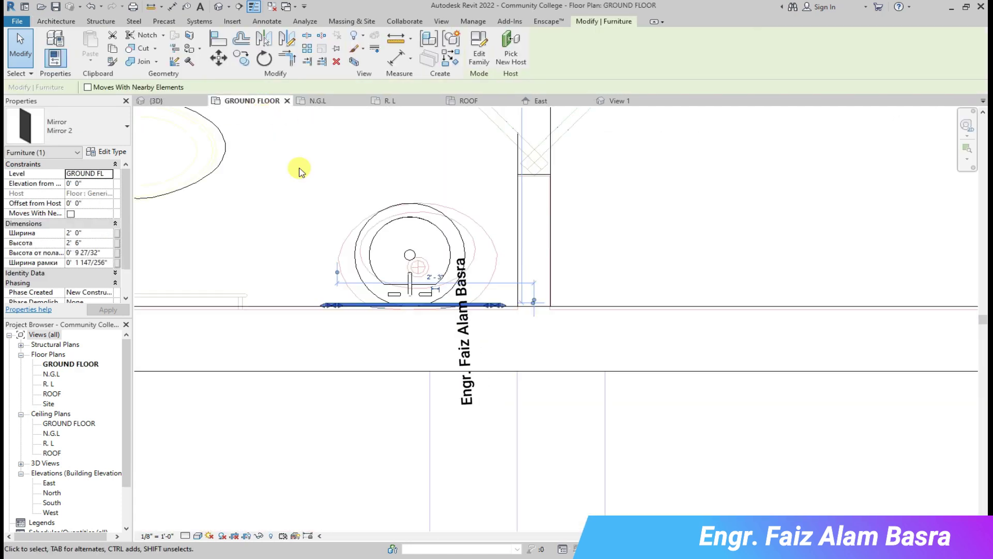
click(77, 183)
click(165, 101)
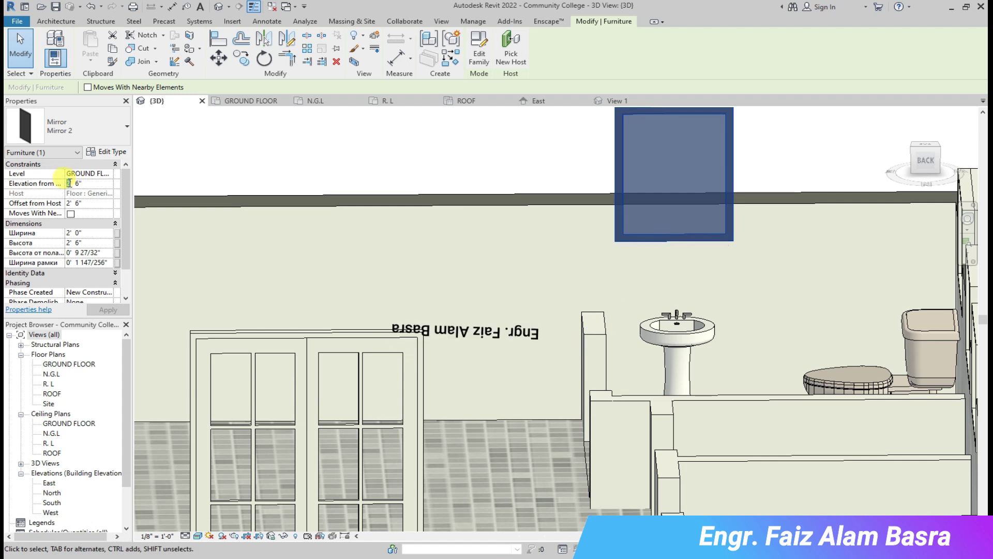
click(99, 310)
click(438, 158)
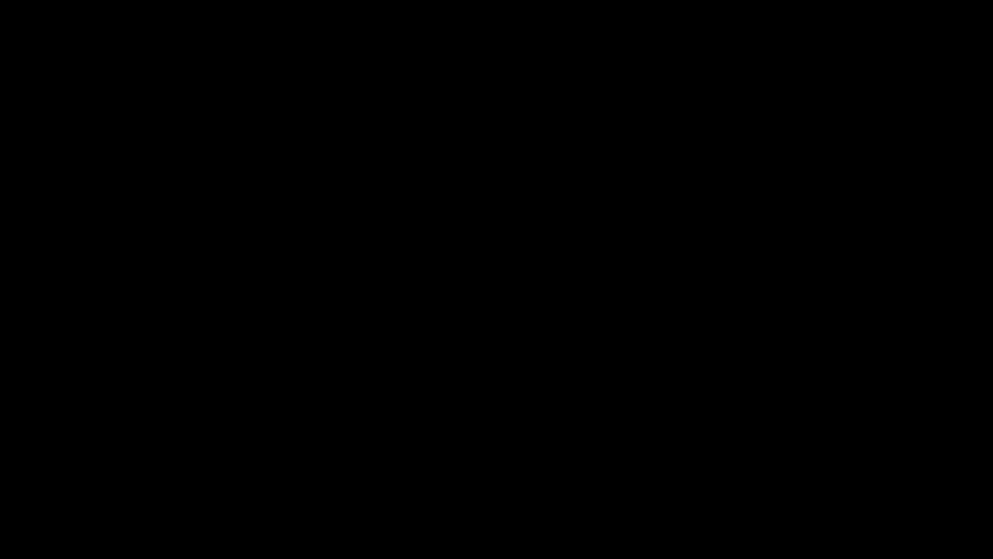